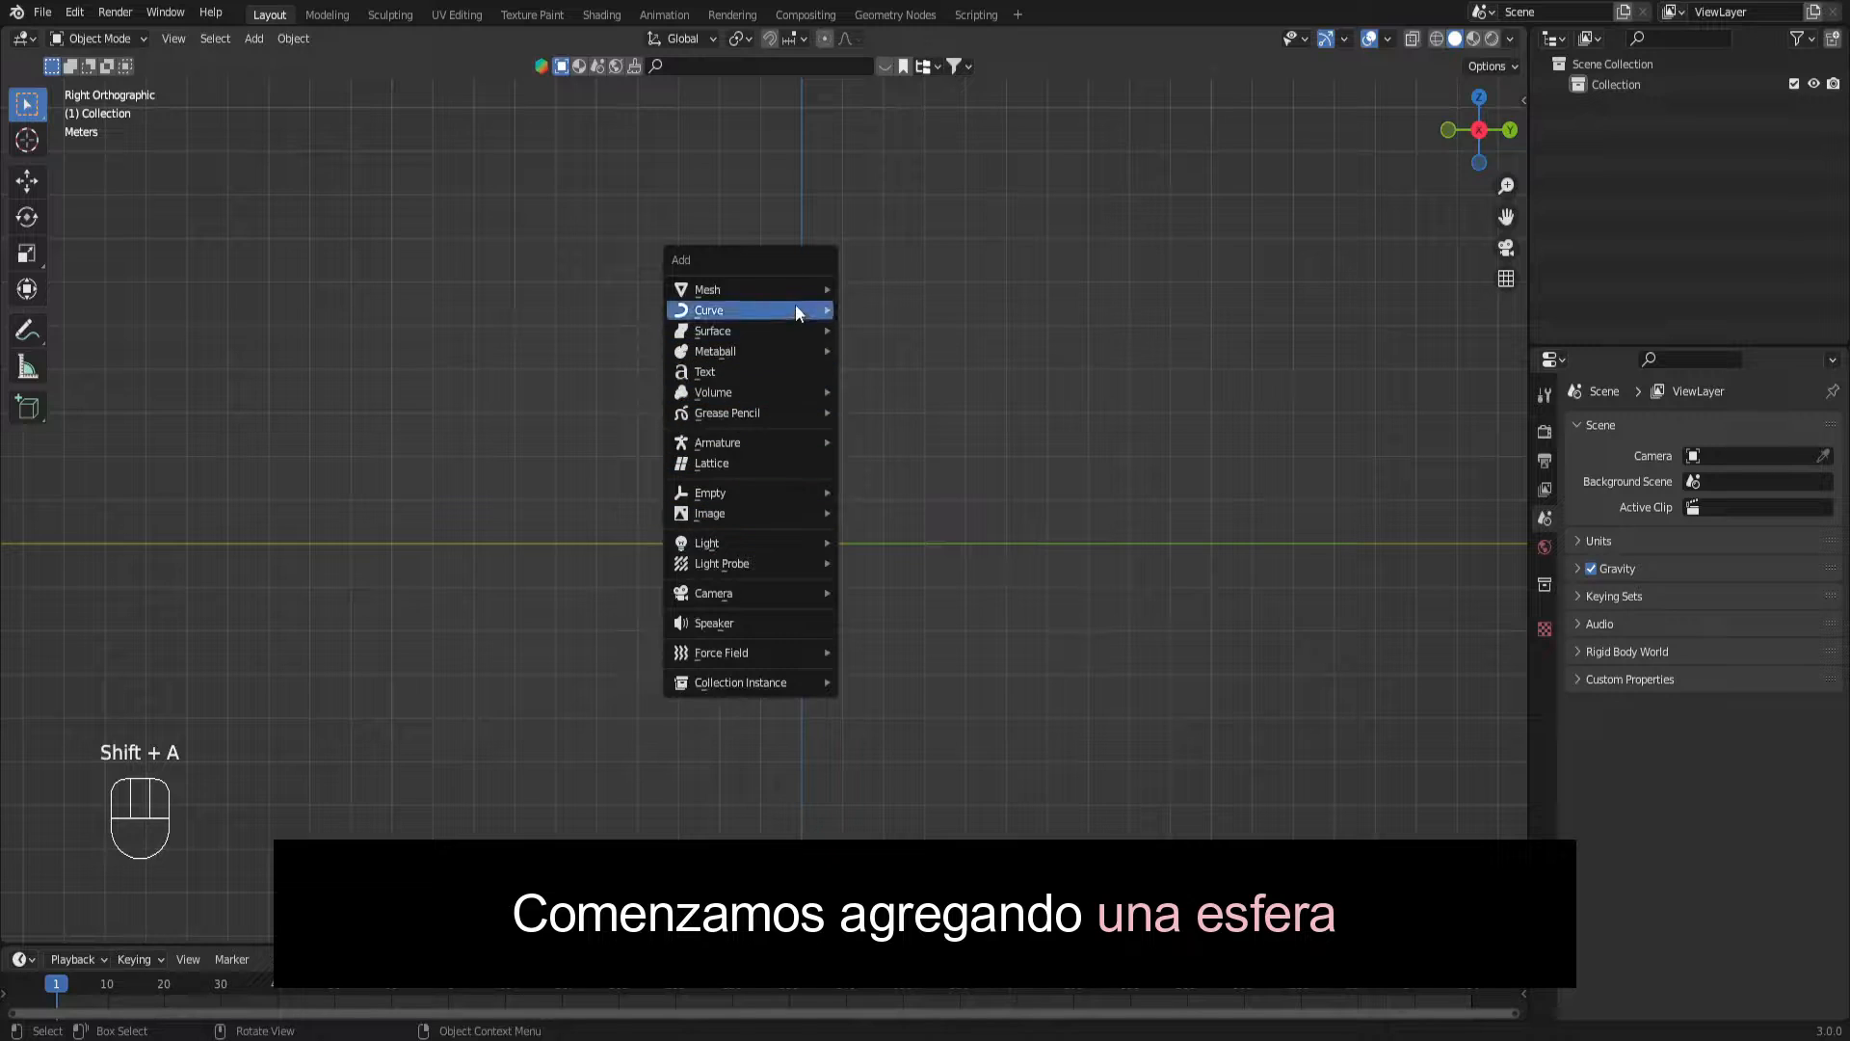
Add a UV sphere and move it about 1.43 m along the Y axis.
mouse_move(795, 292)
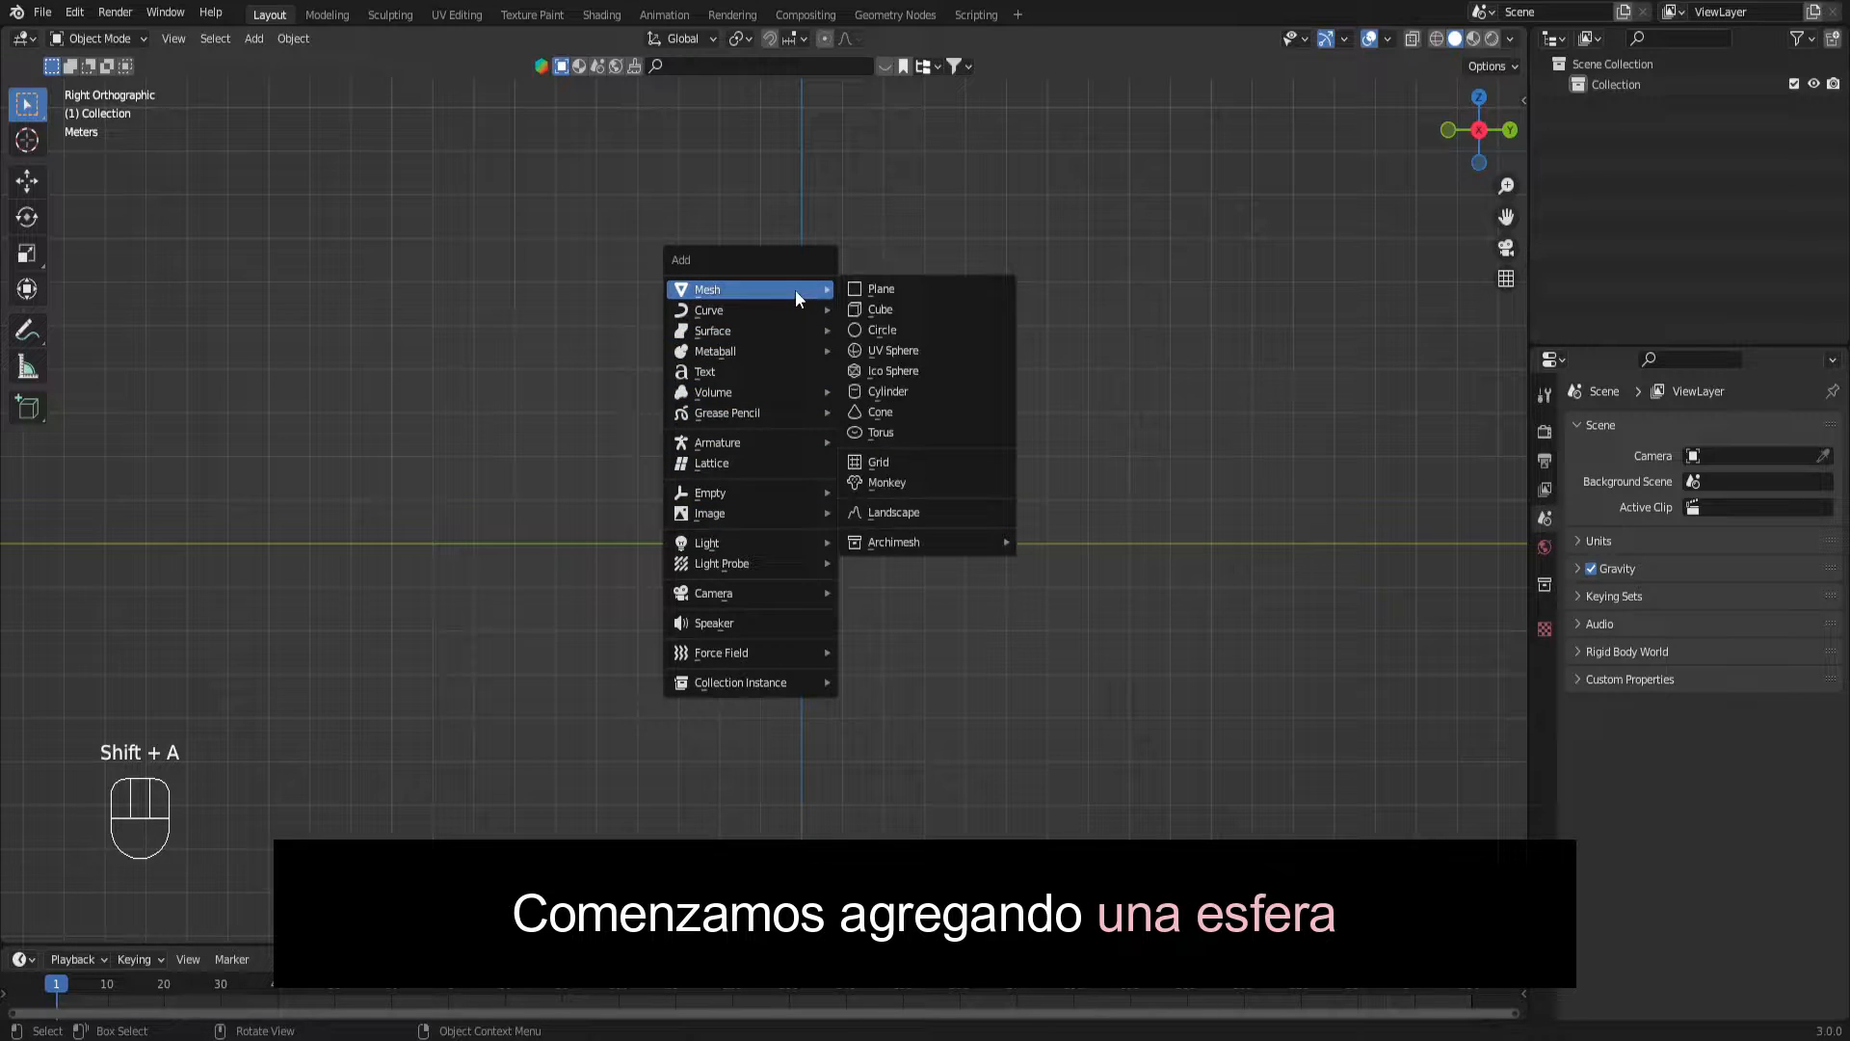
left_click(885, 353)
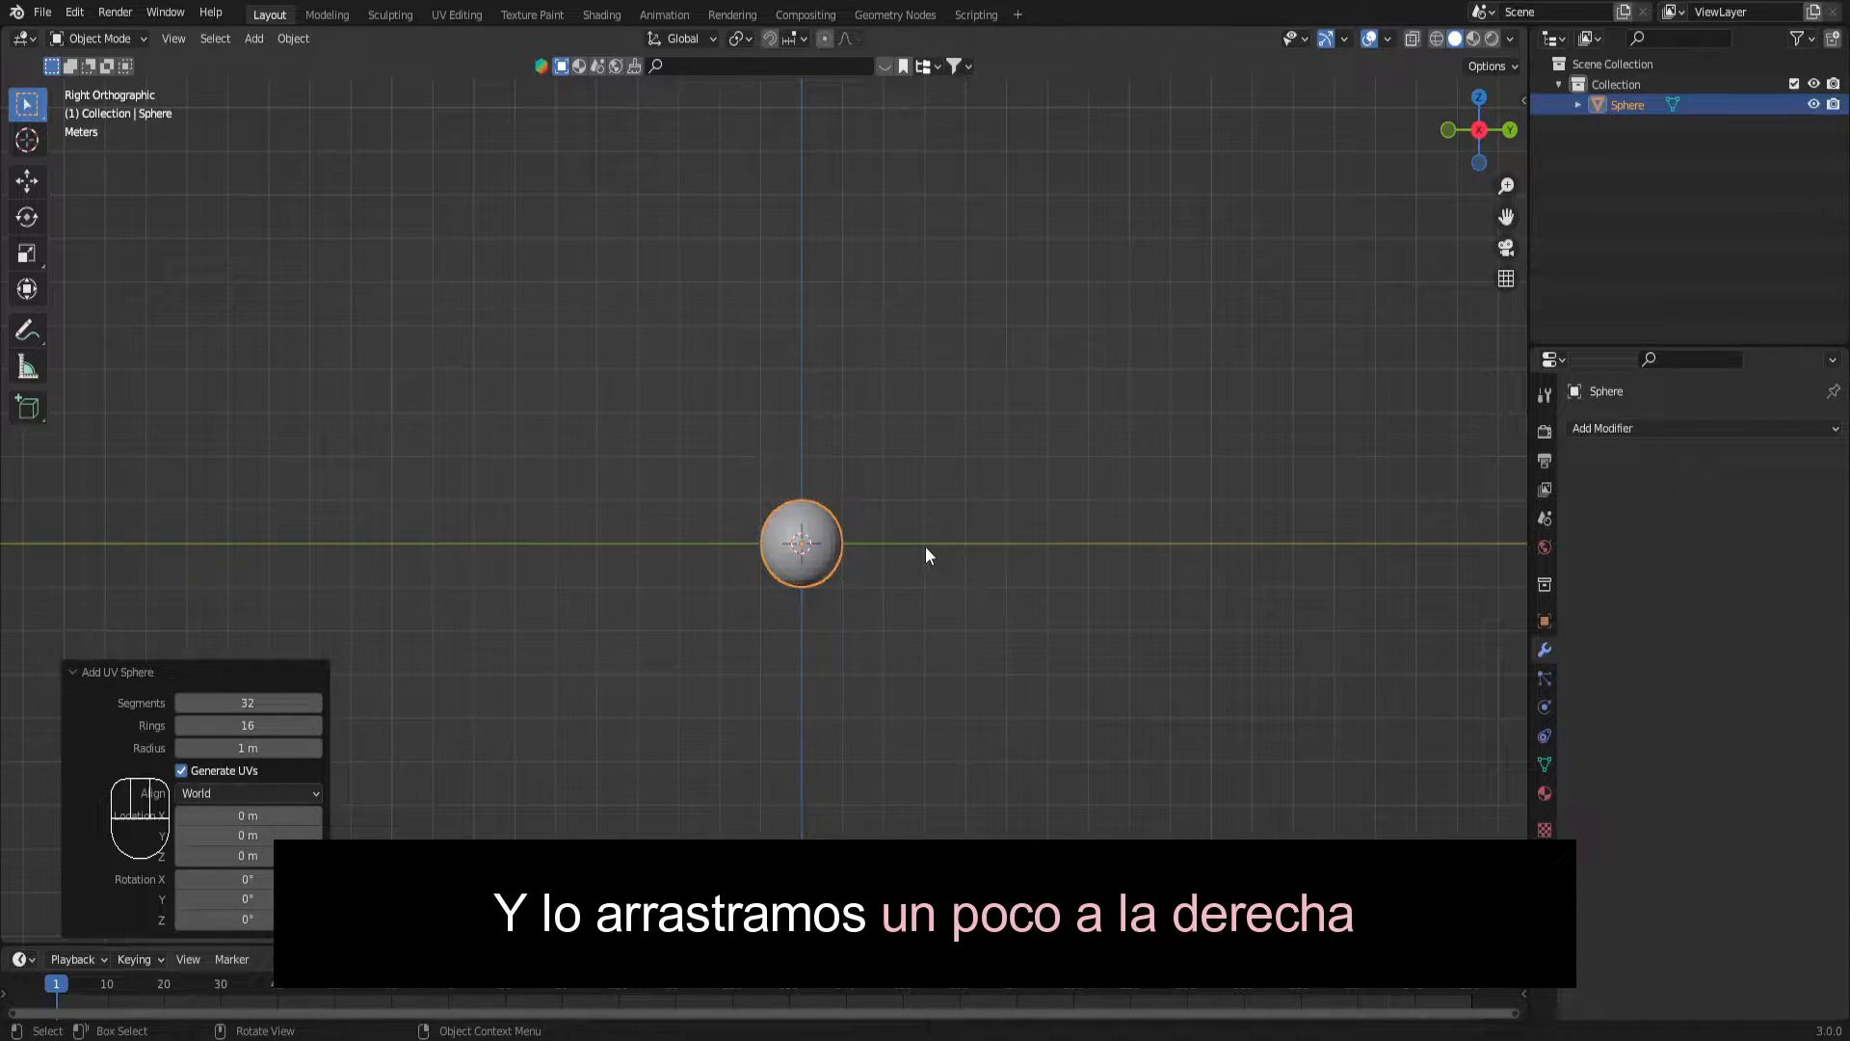
key("g")
key("y")
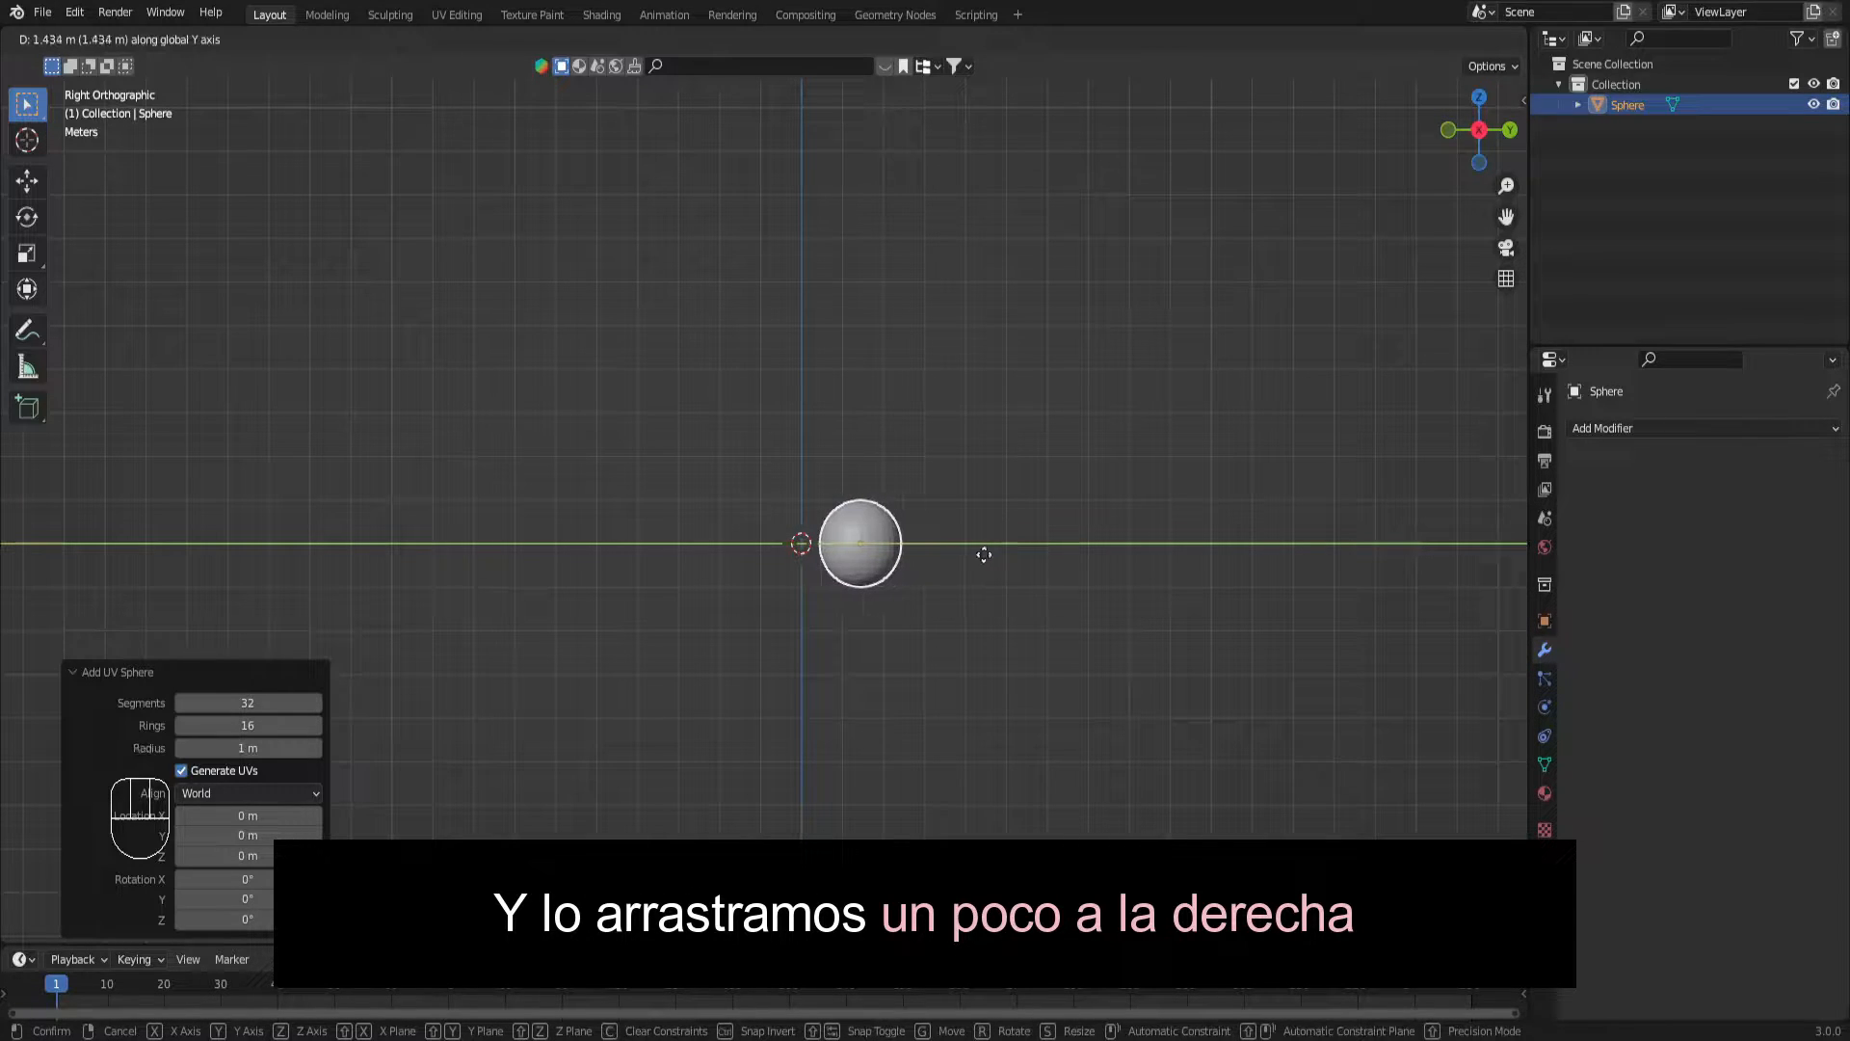
left_click(984, 554)
Duplicate the sphere and move the copy about 2.92 m in the negative Y direction.
key("shift+d")
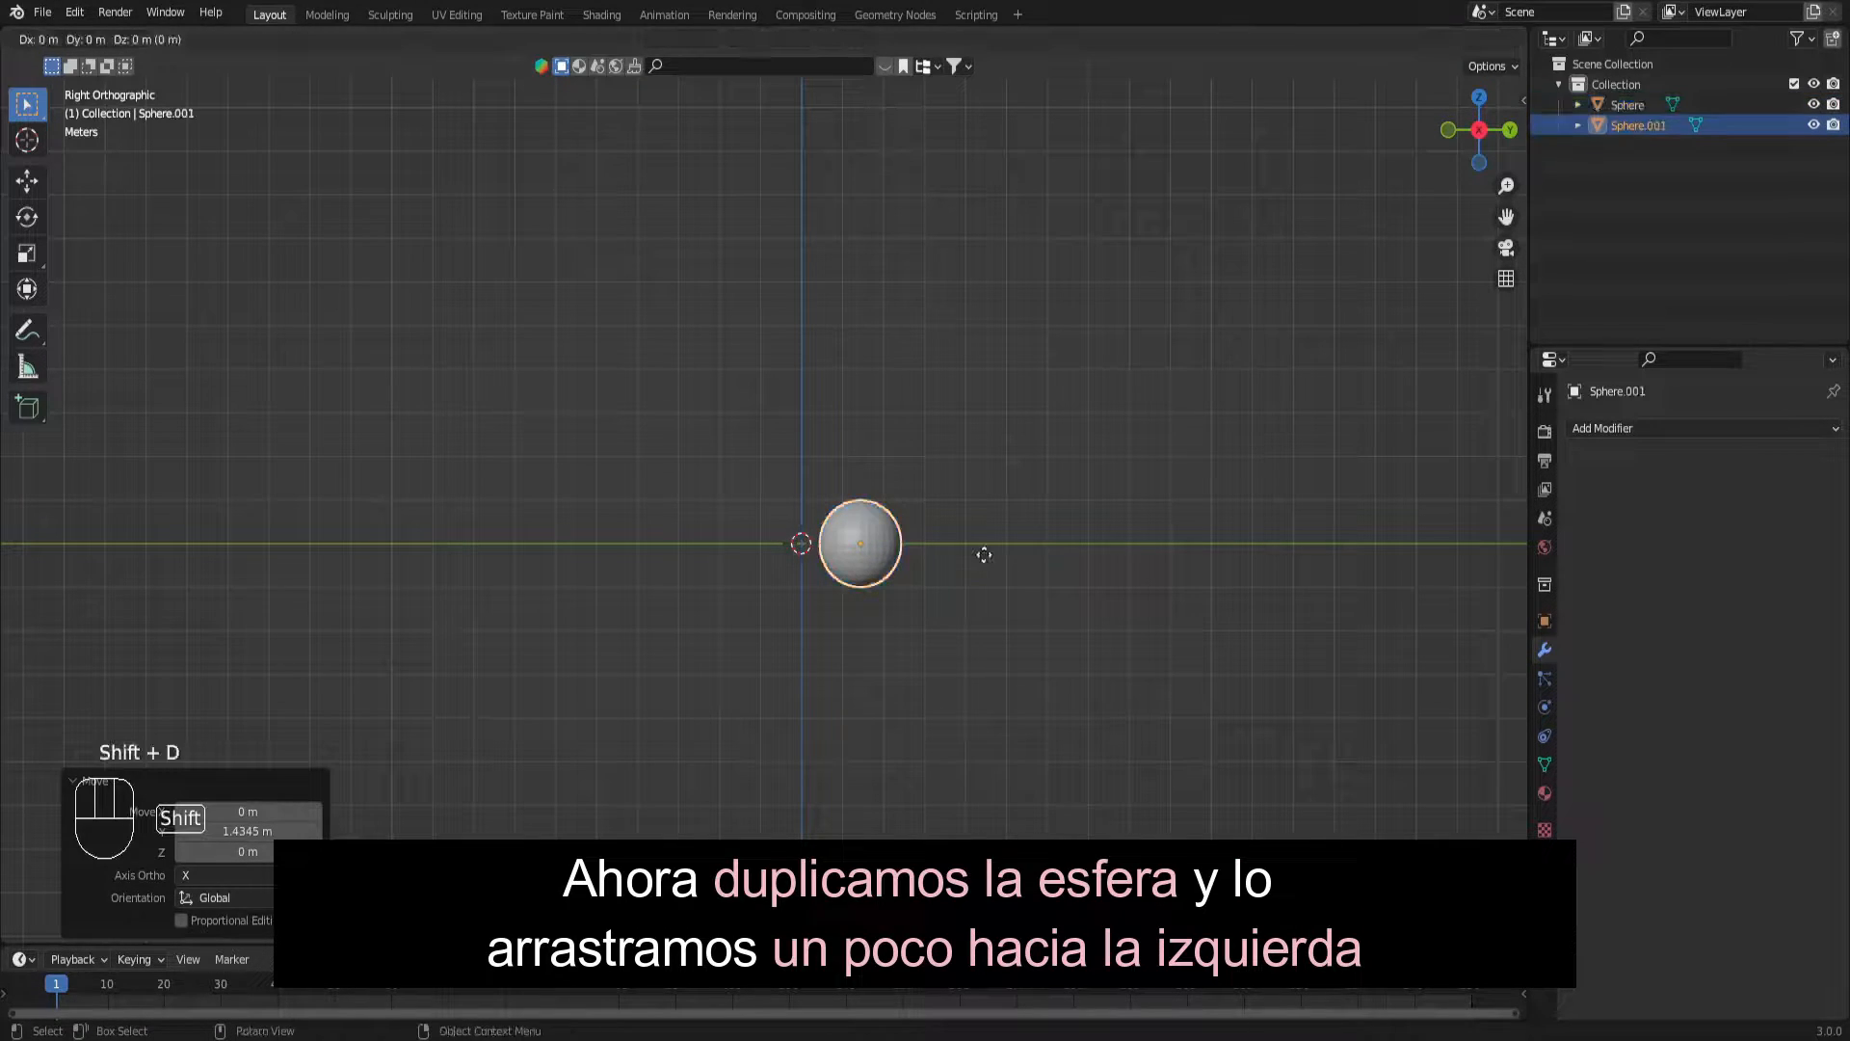
key("y")
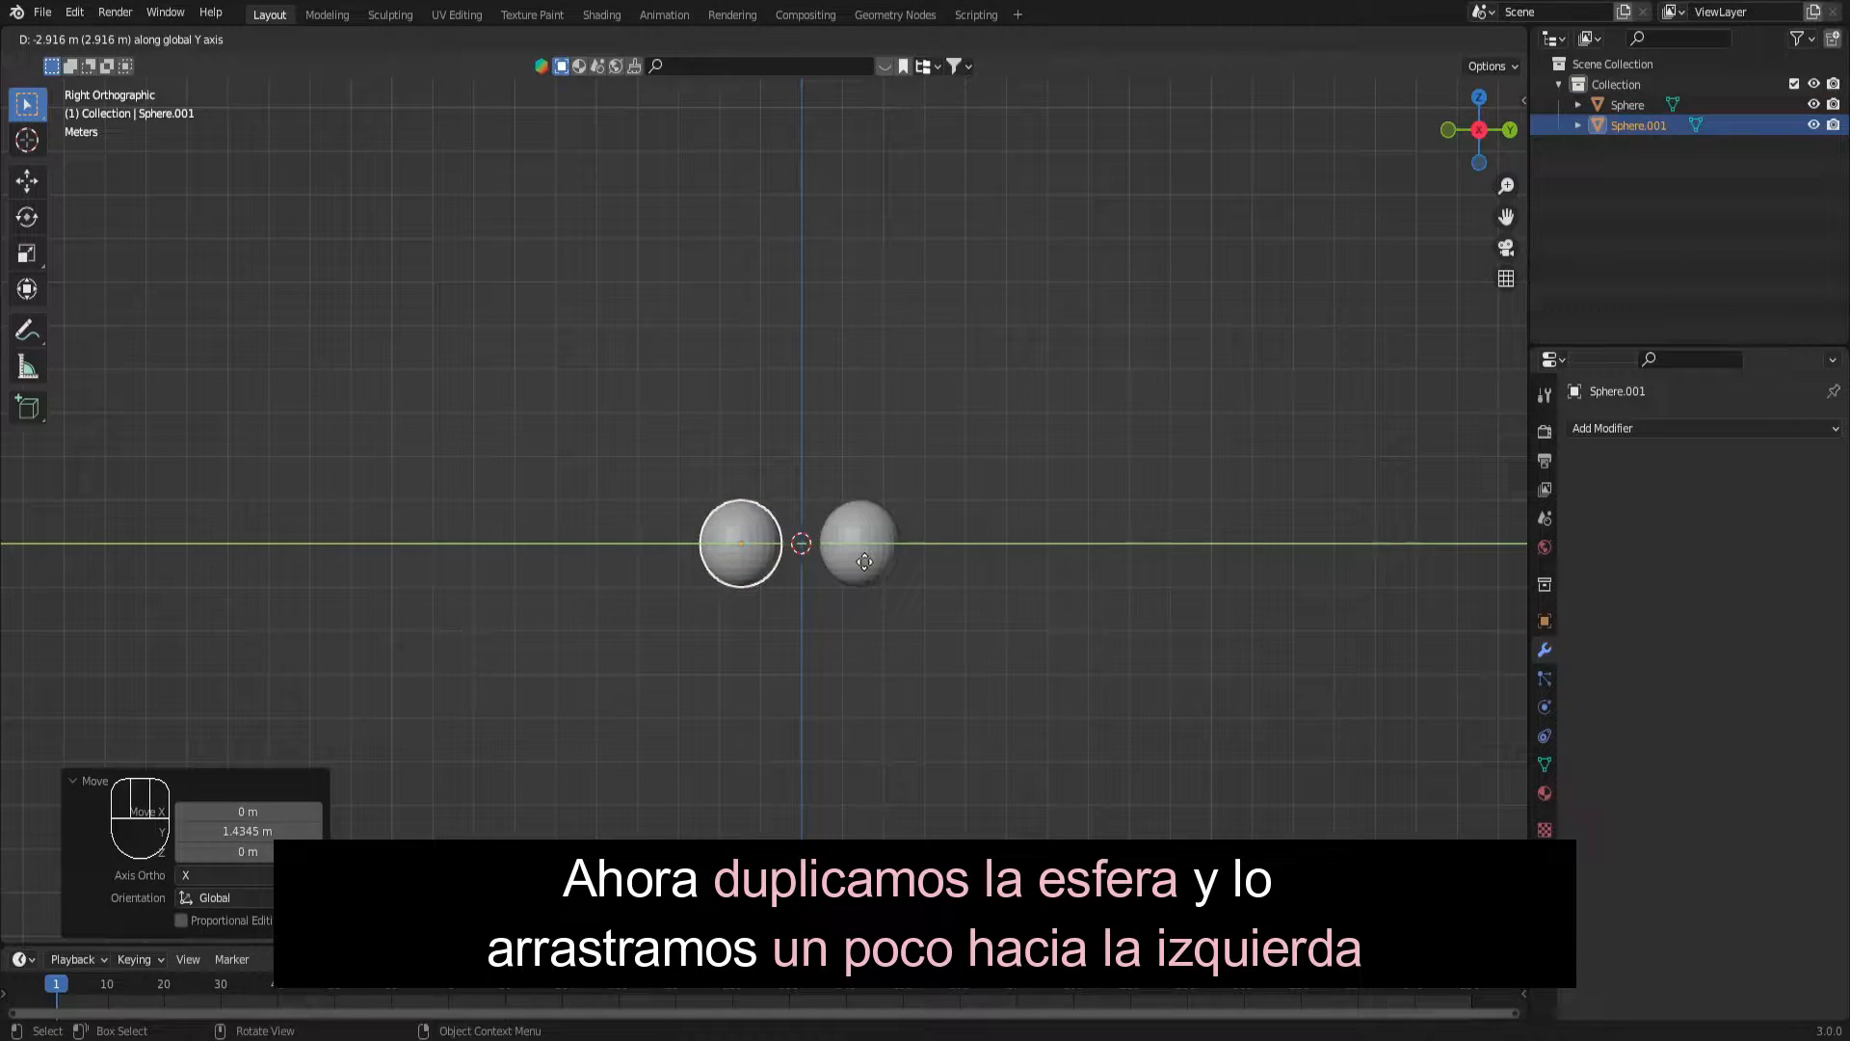
left_click(864, 563)
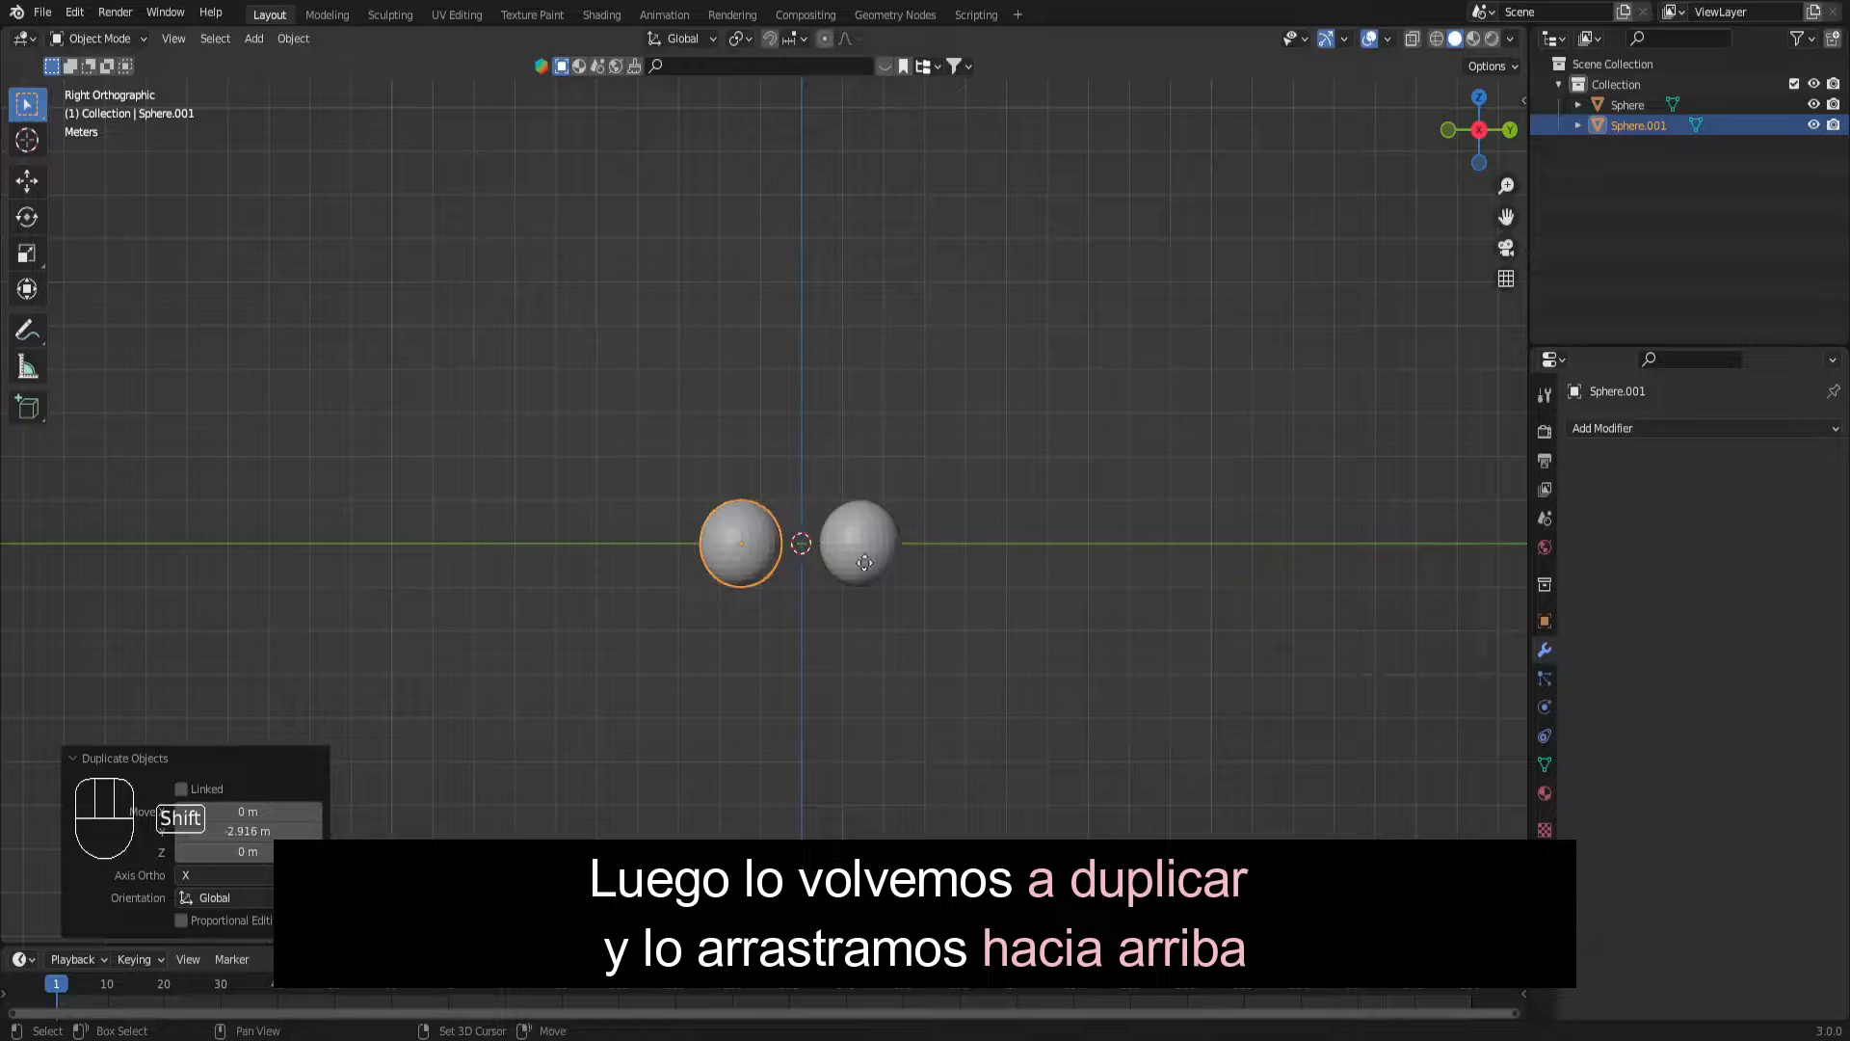
Duplicate the sphere about 2.3 m upward along Z and move the copy about 1.43 m along Y, centring it above the pair.
key("shift+d")
key("z")
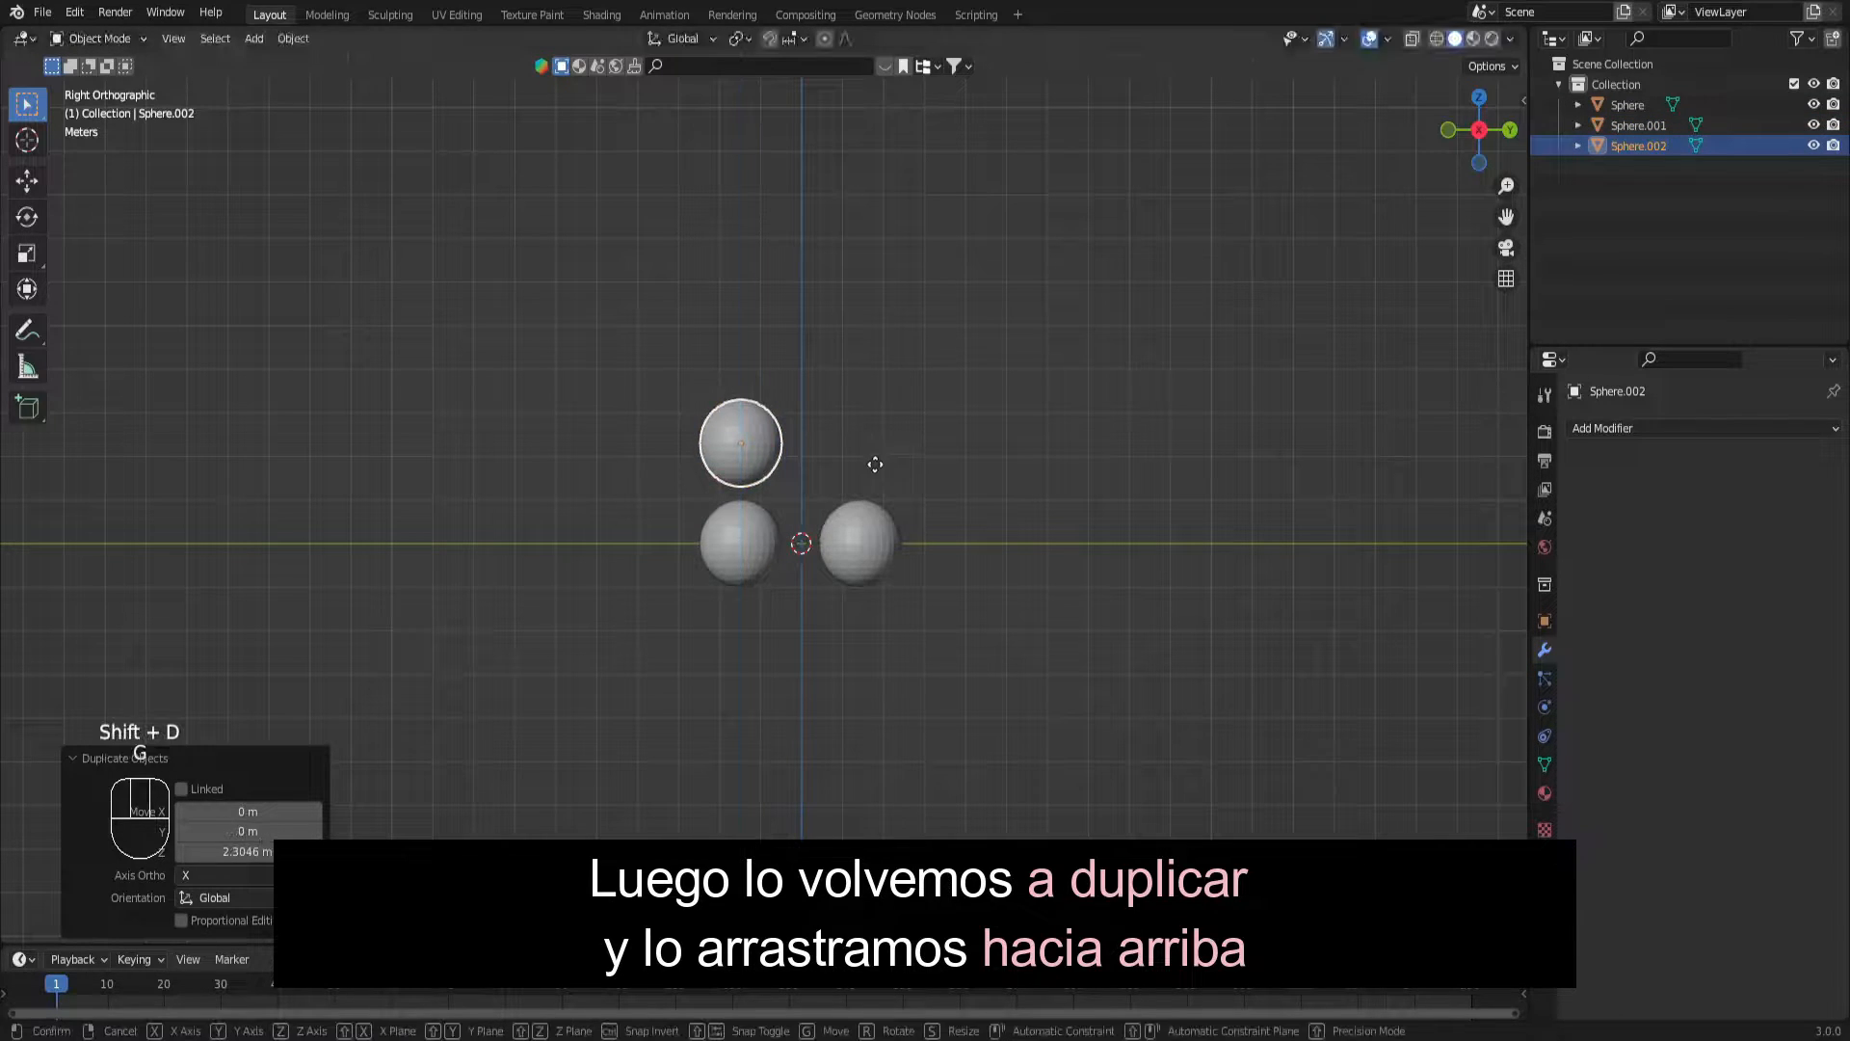
key("y")
left_click(935, 478)
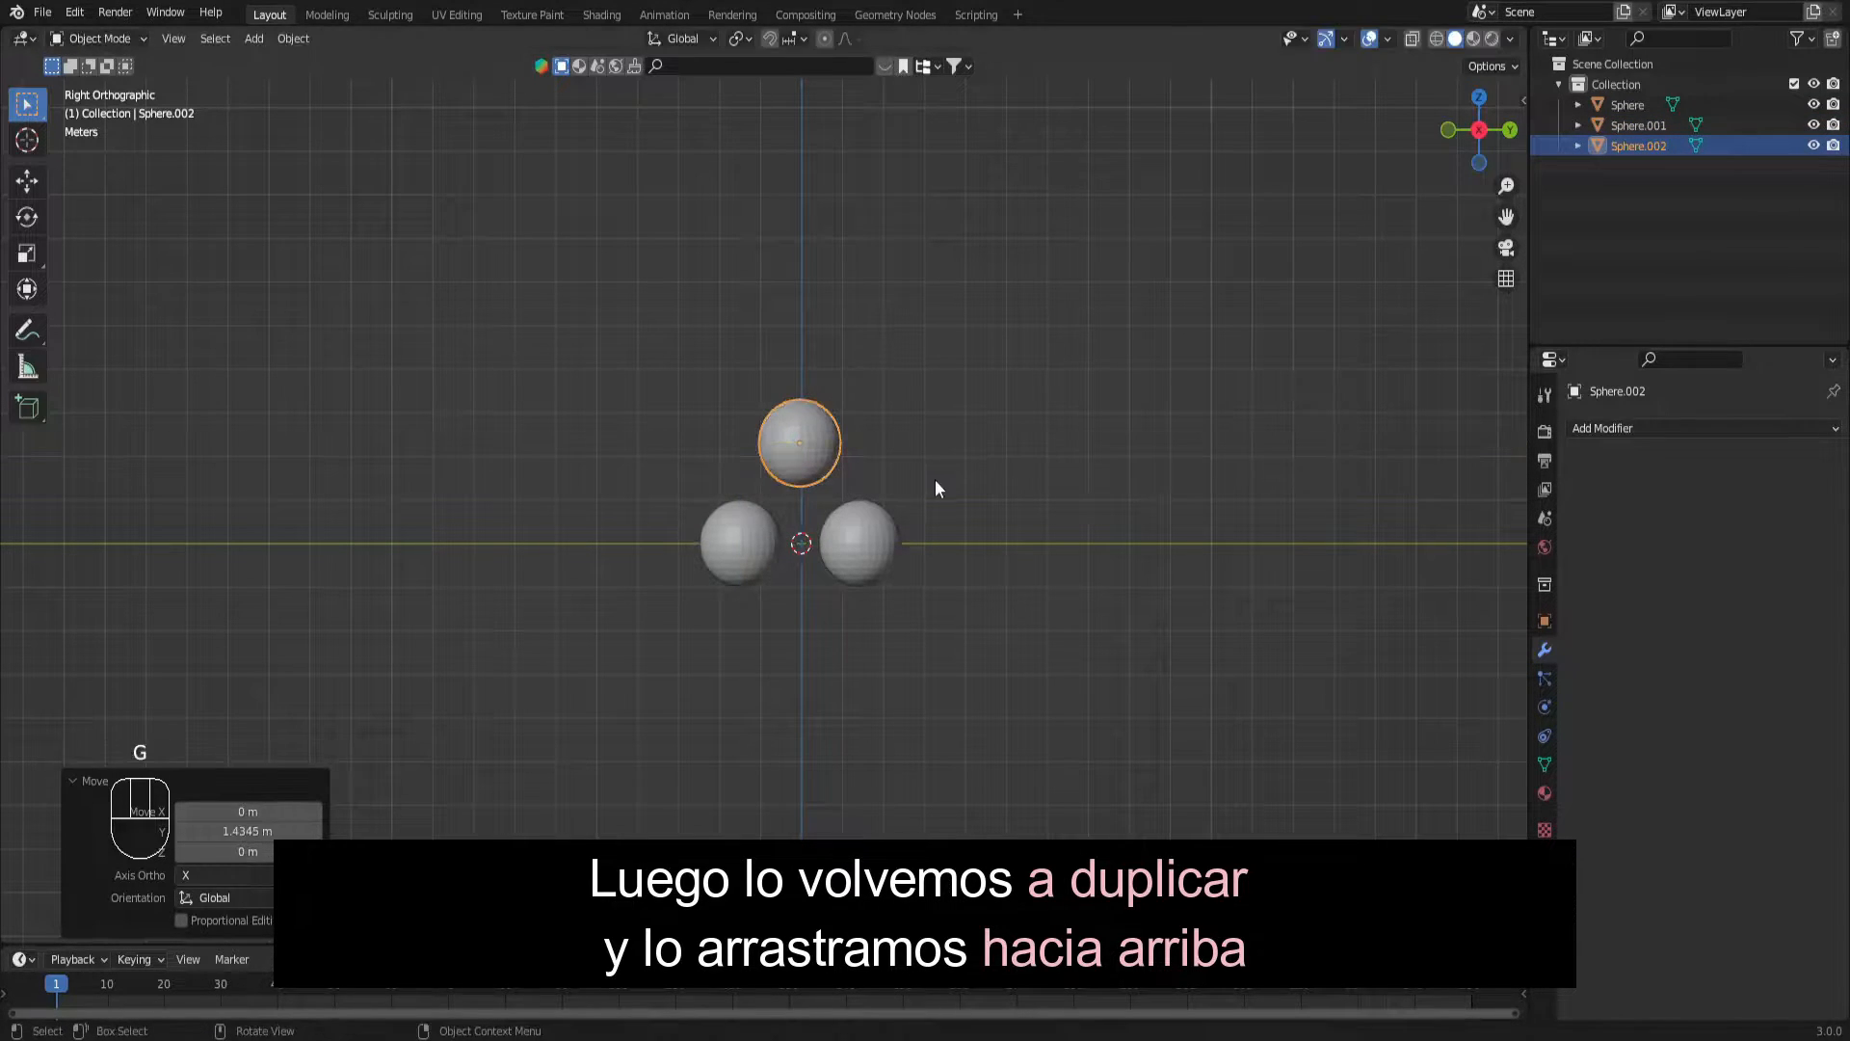
From the top view, duplicate a lower sphere and place the copy out along X, roughly centred between the two lower spheres.
left_click(933, 550)
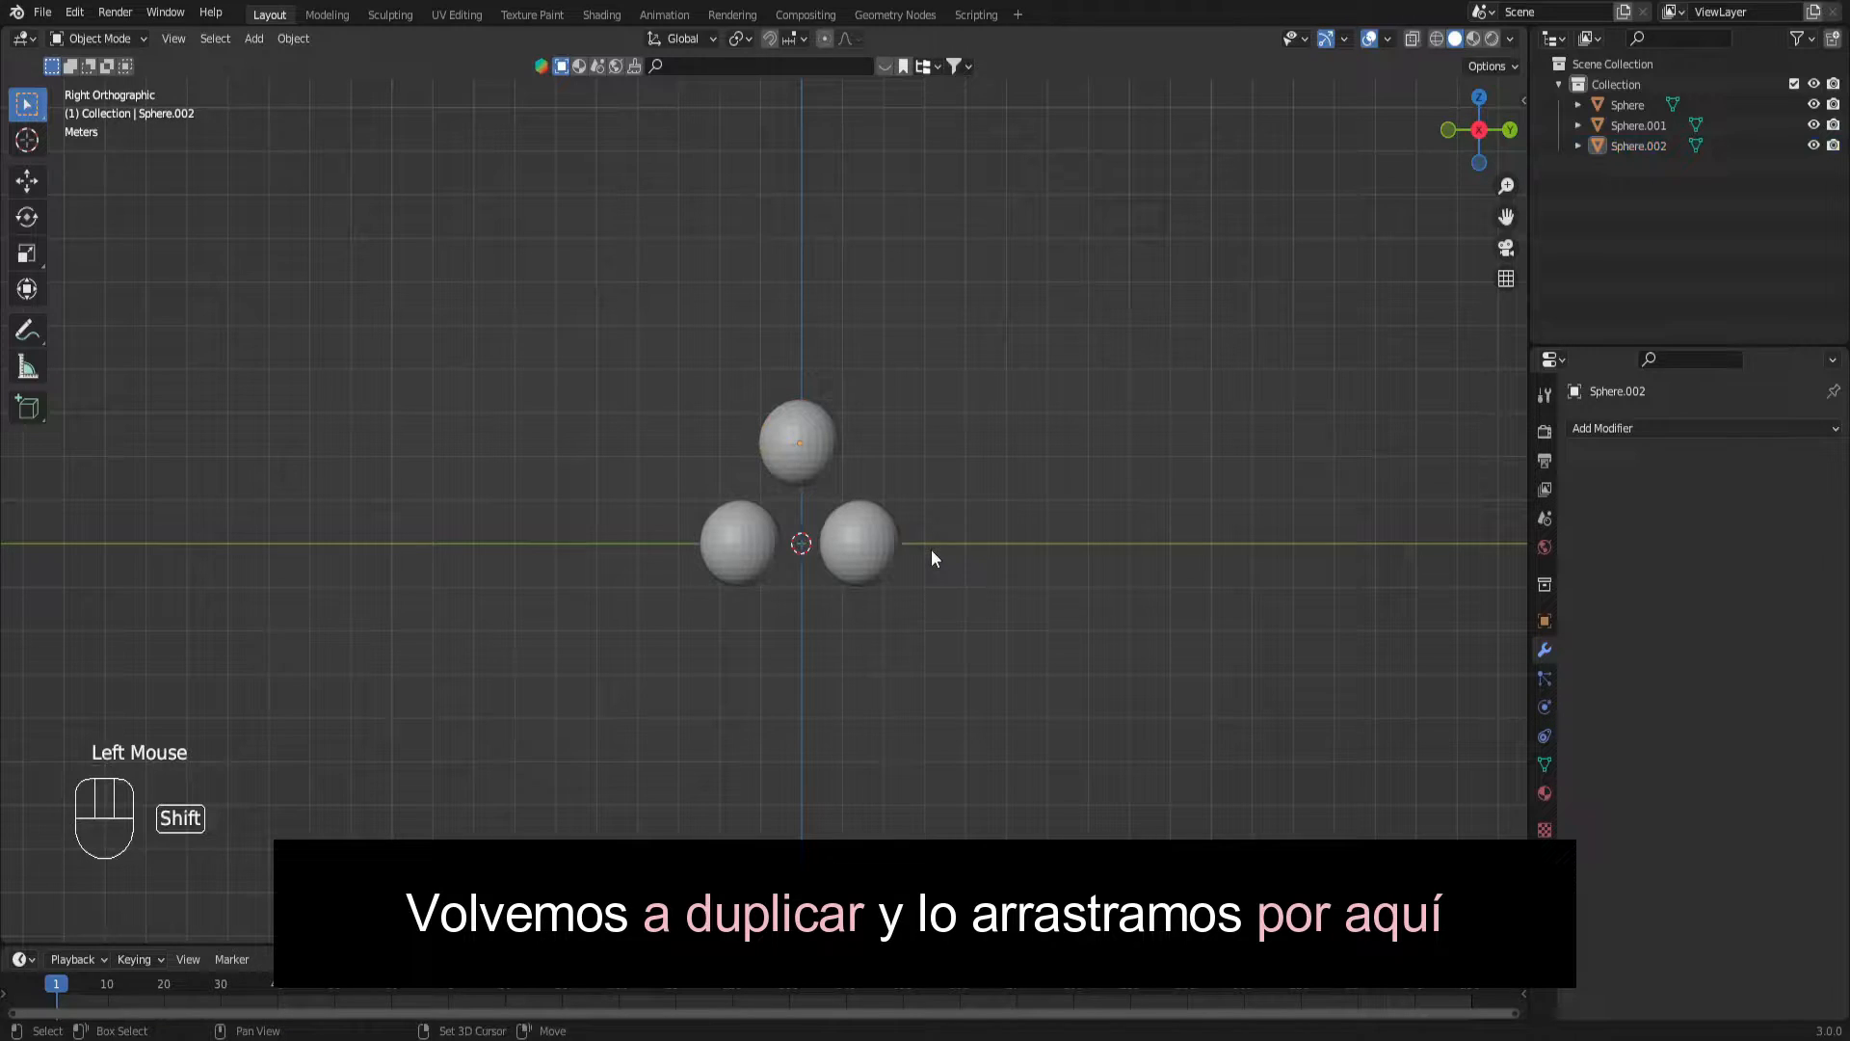
left_click(1480, 97)
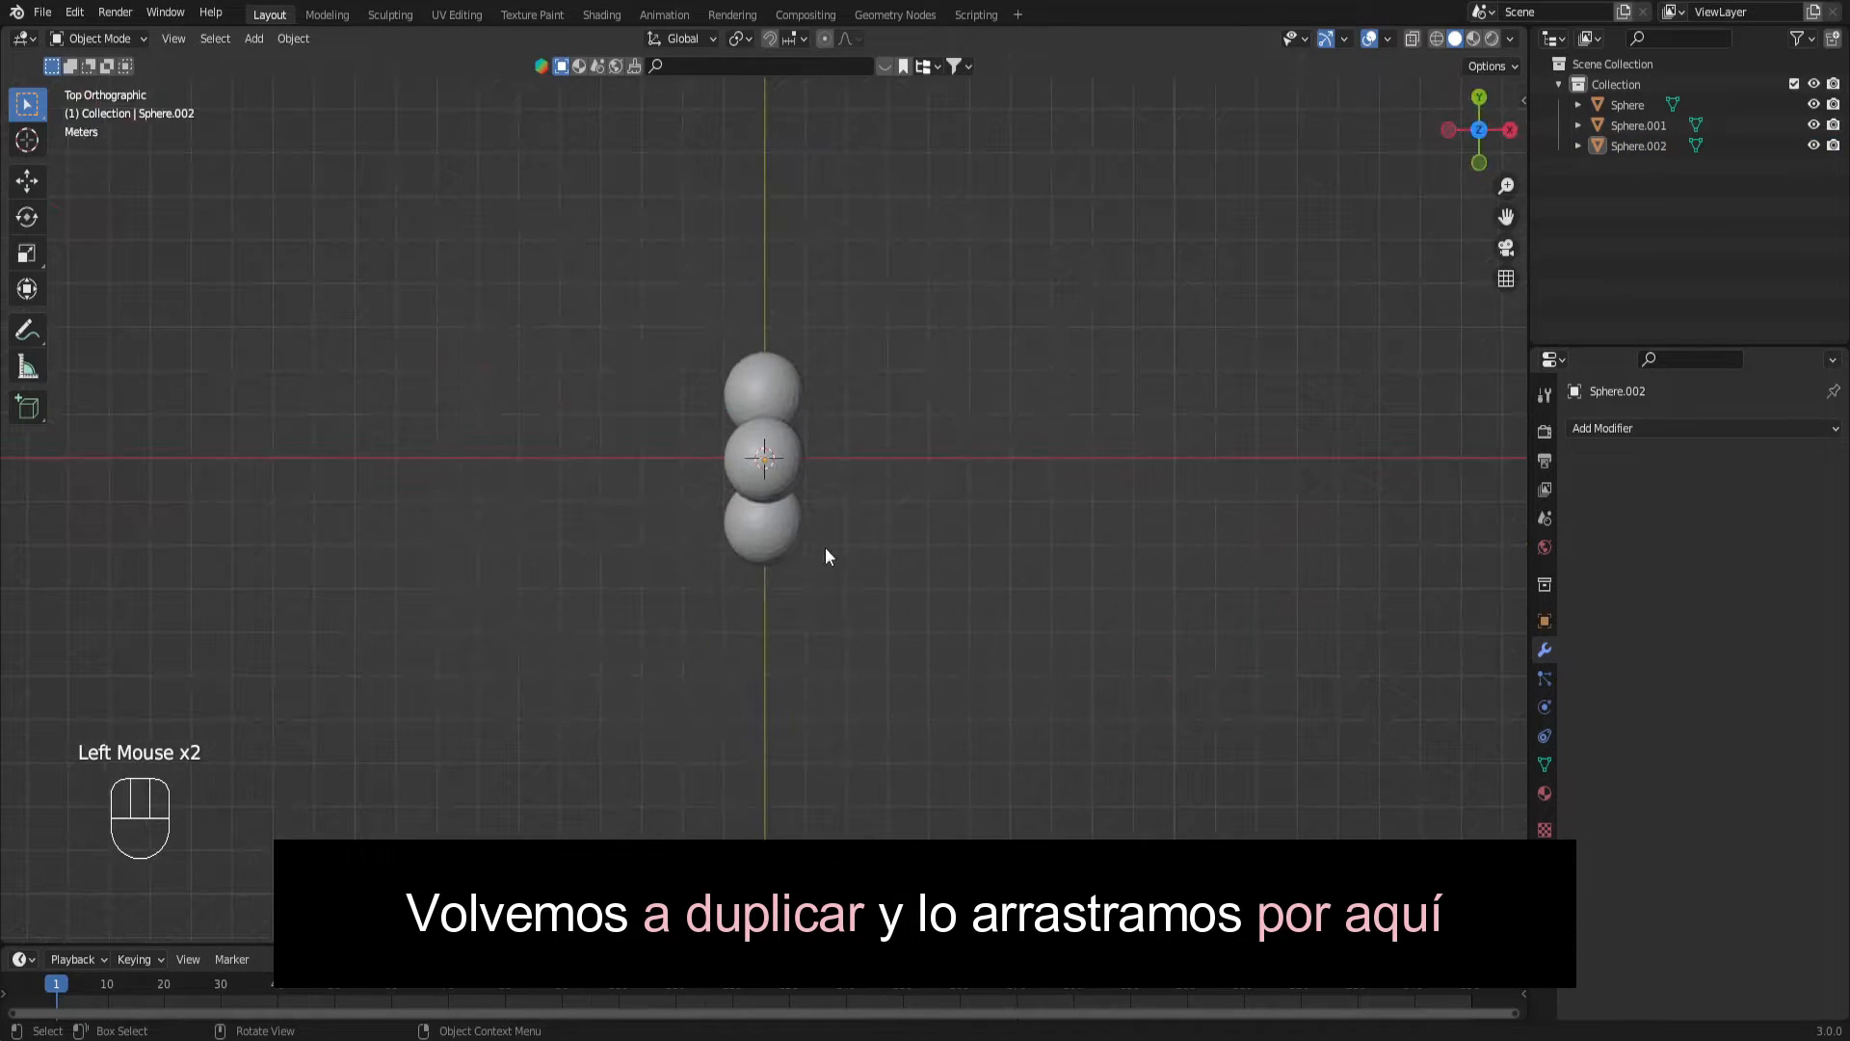
left_click(794, 546)
key("shift+d")
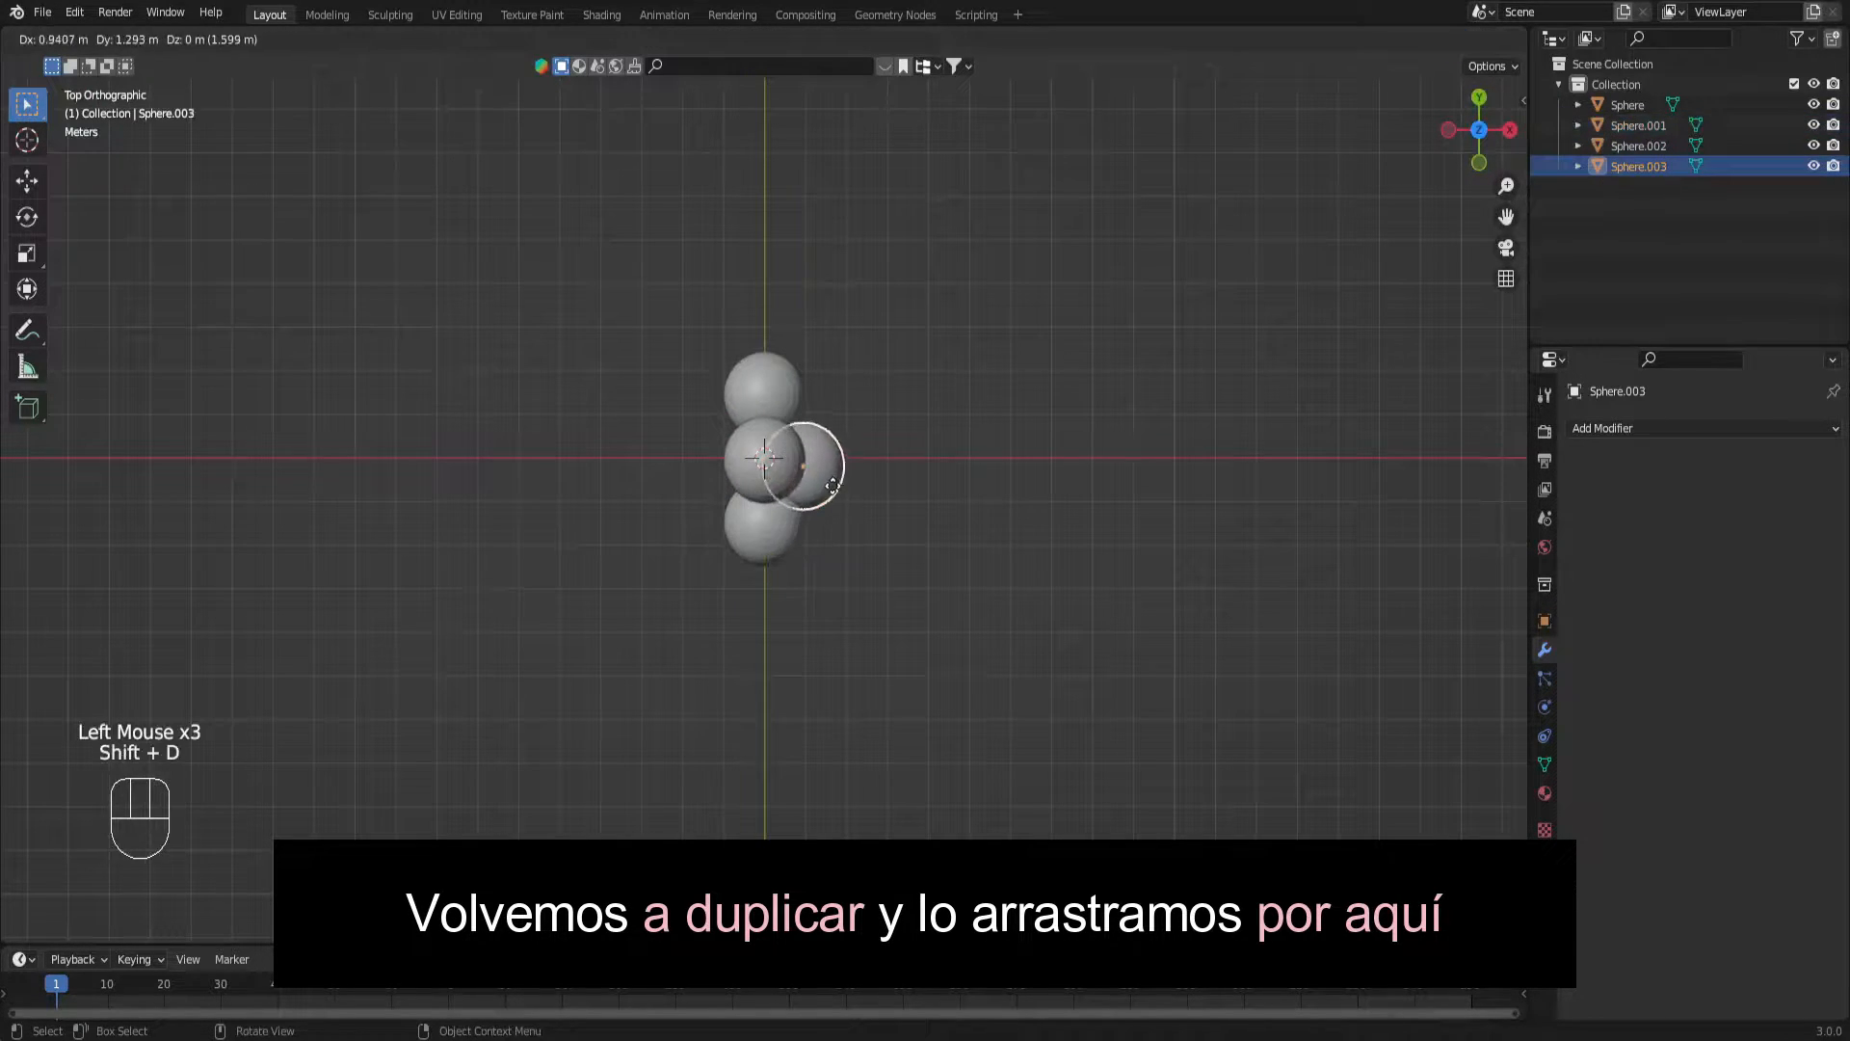
key("y")
key("x")
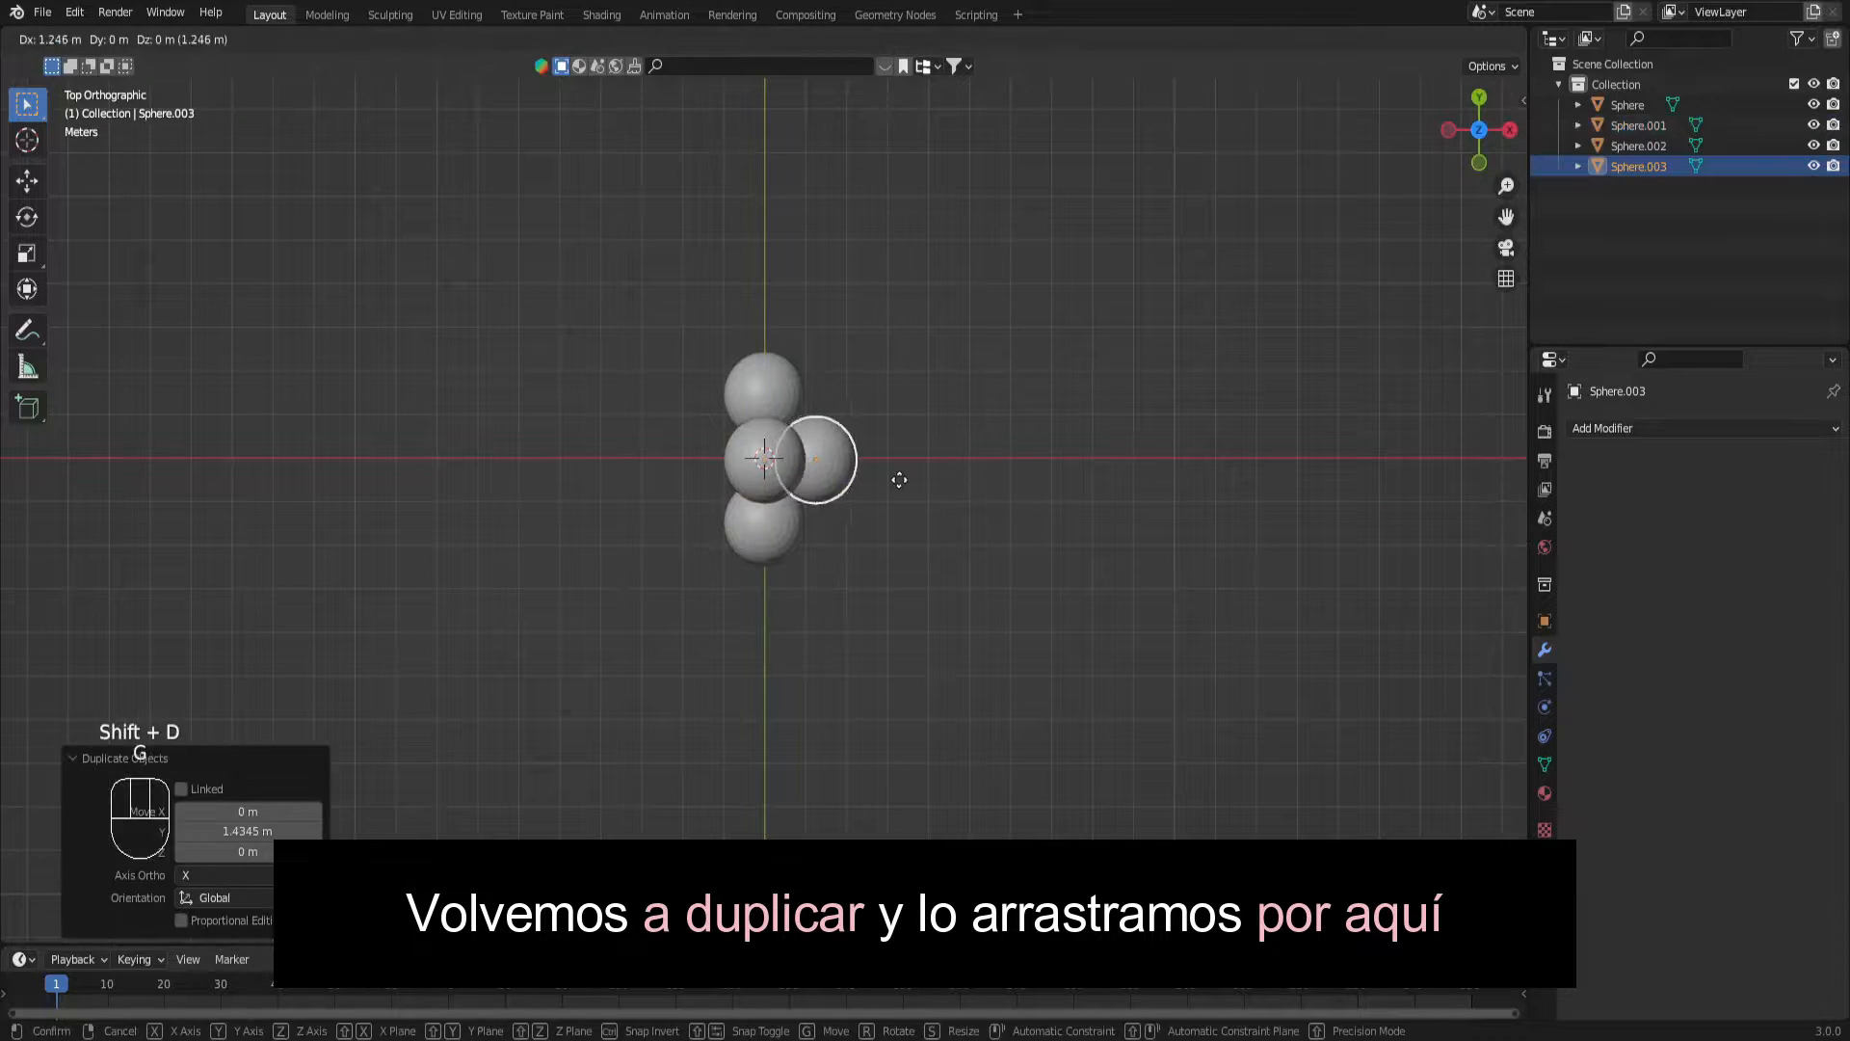
left_click(917, 475)
left_click(1510, 130)
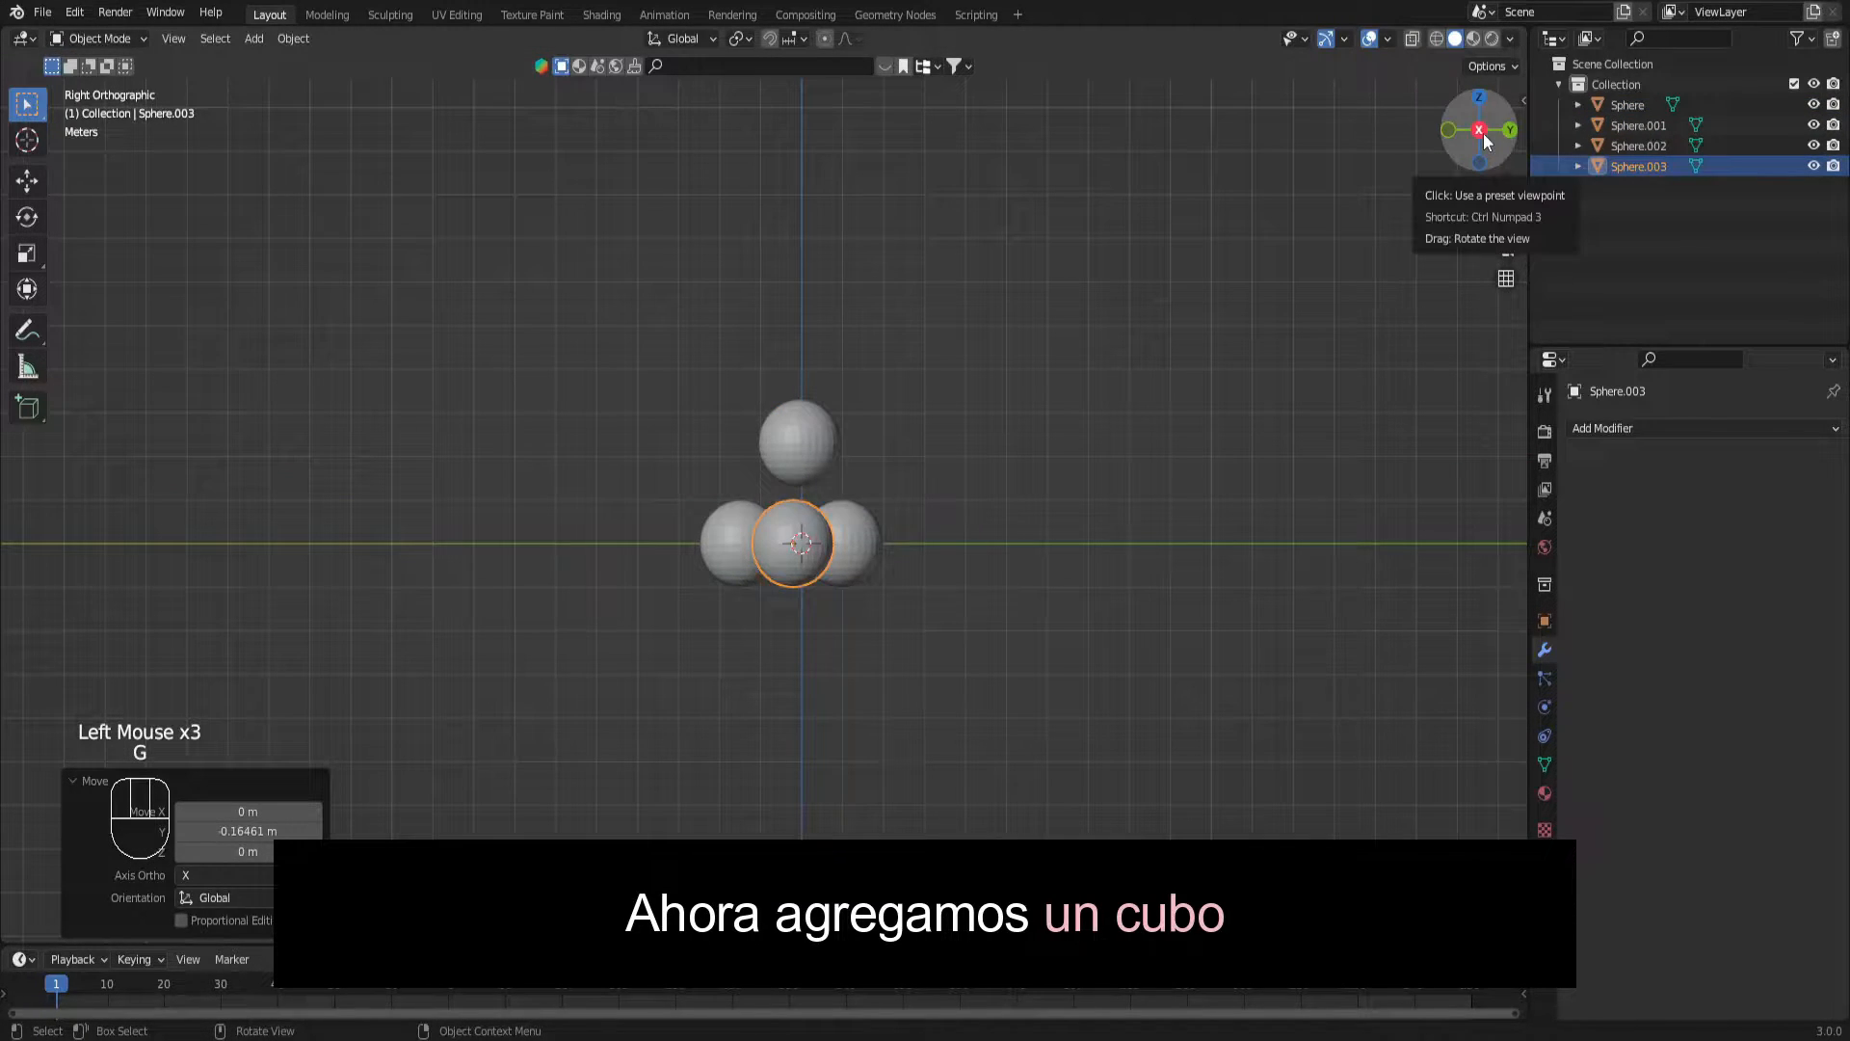
From the left view, add a cube between the spheres and rotate it so it stands on a corner.
left_click(1481, 132)
double_click(1099, 501)
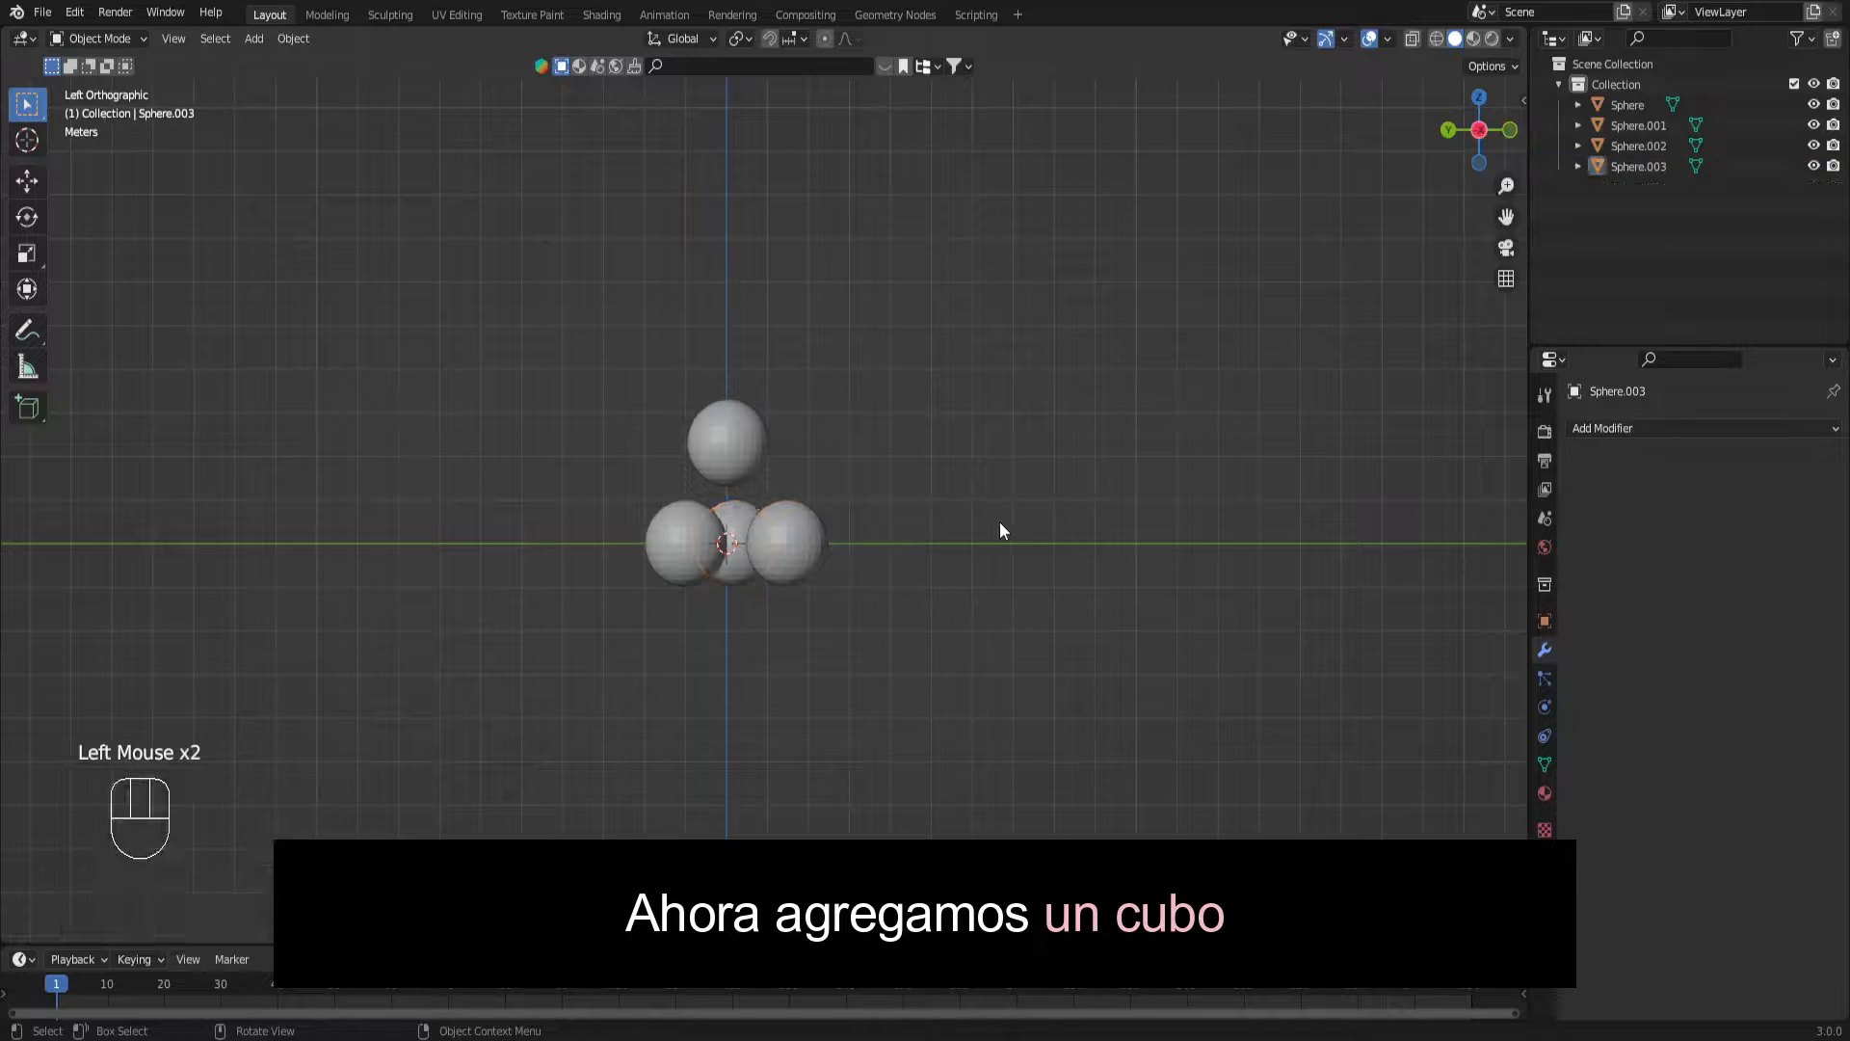
key("shift+a")
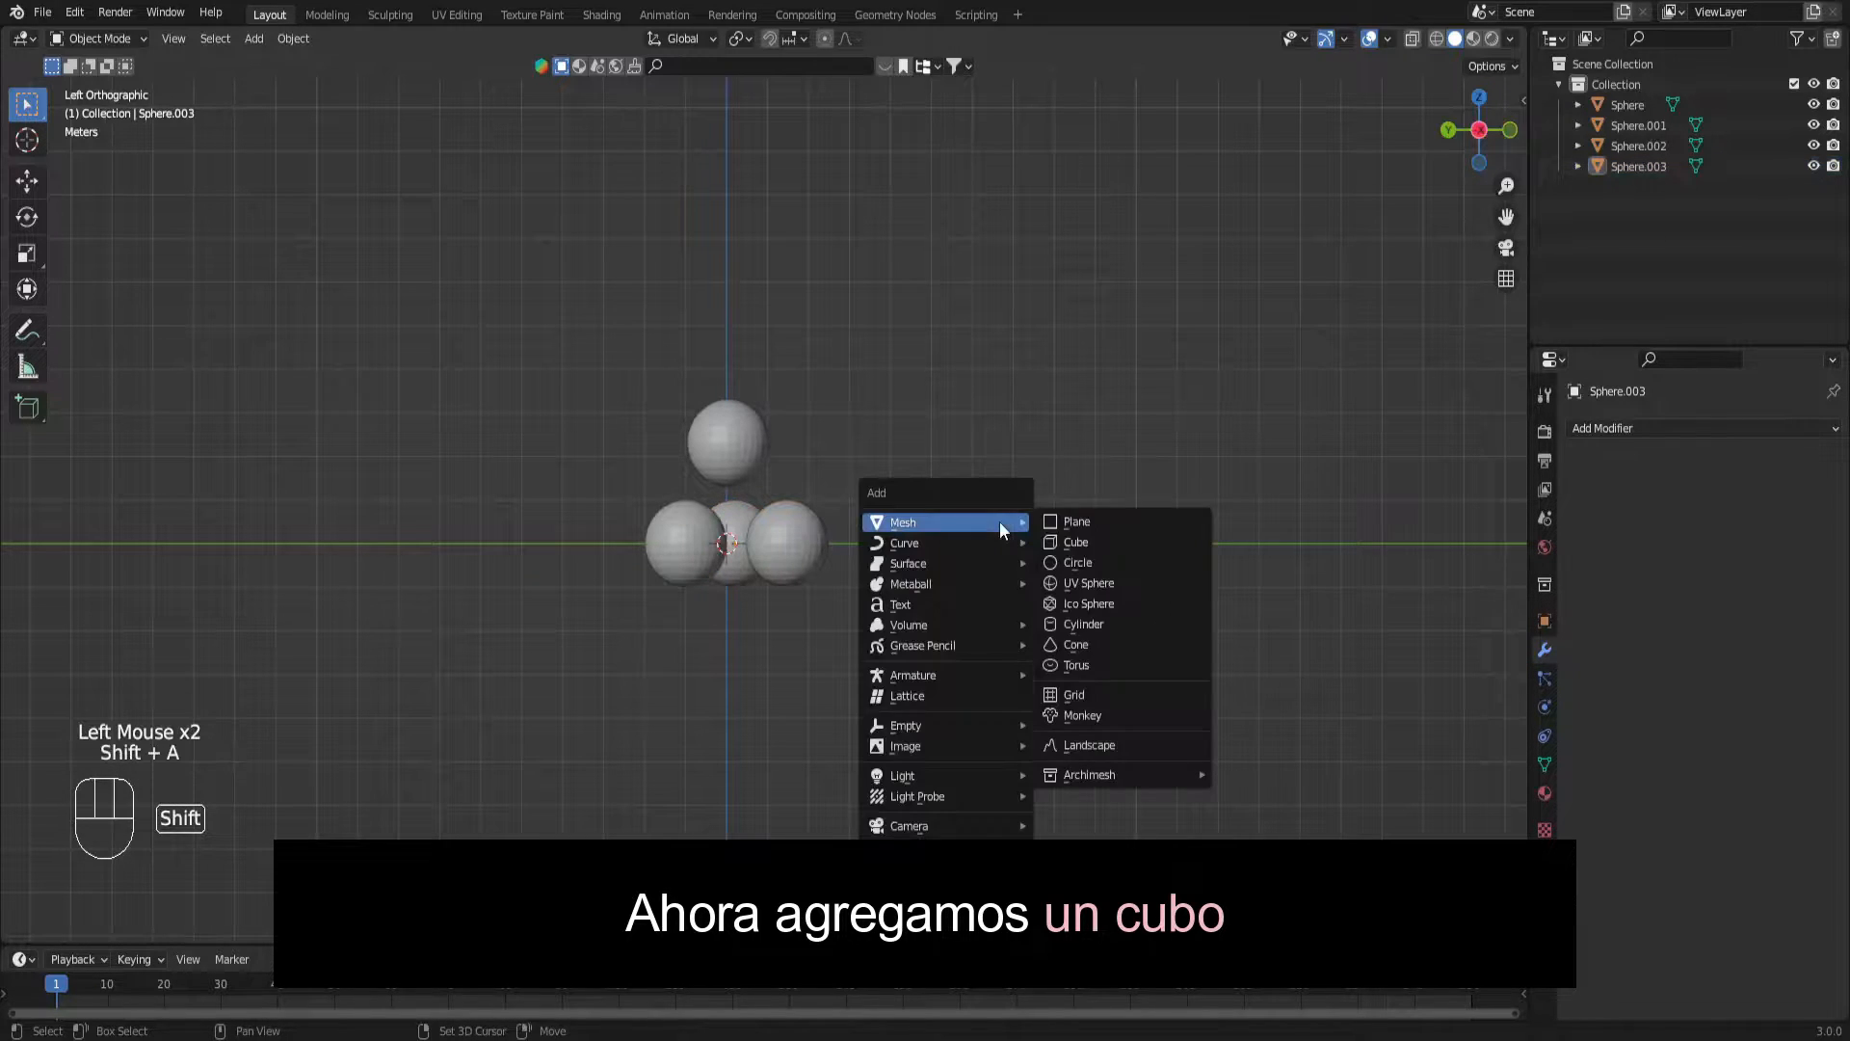
left_click(1056, 542)
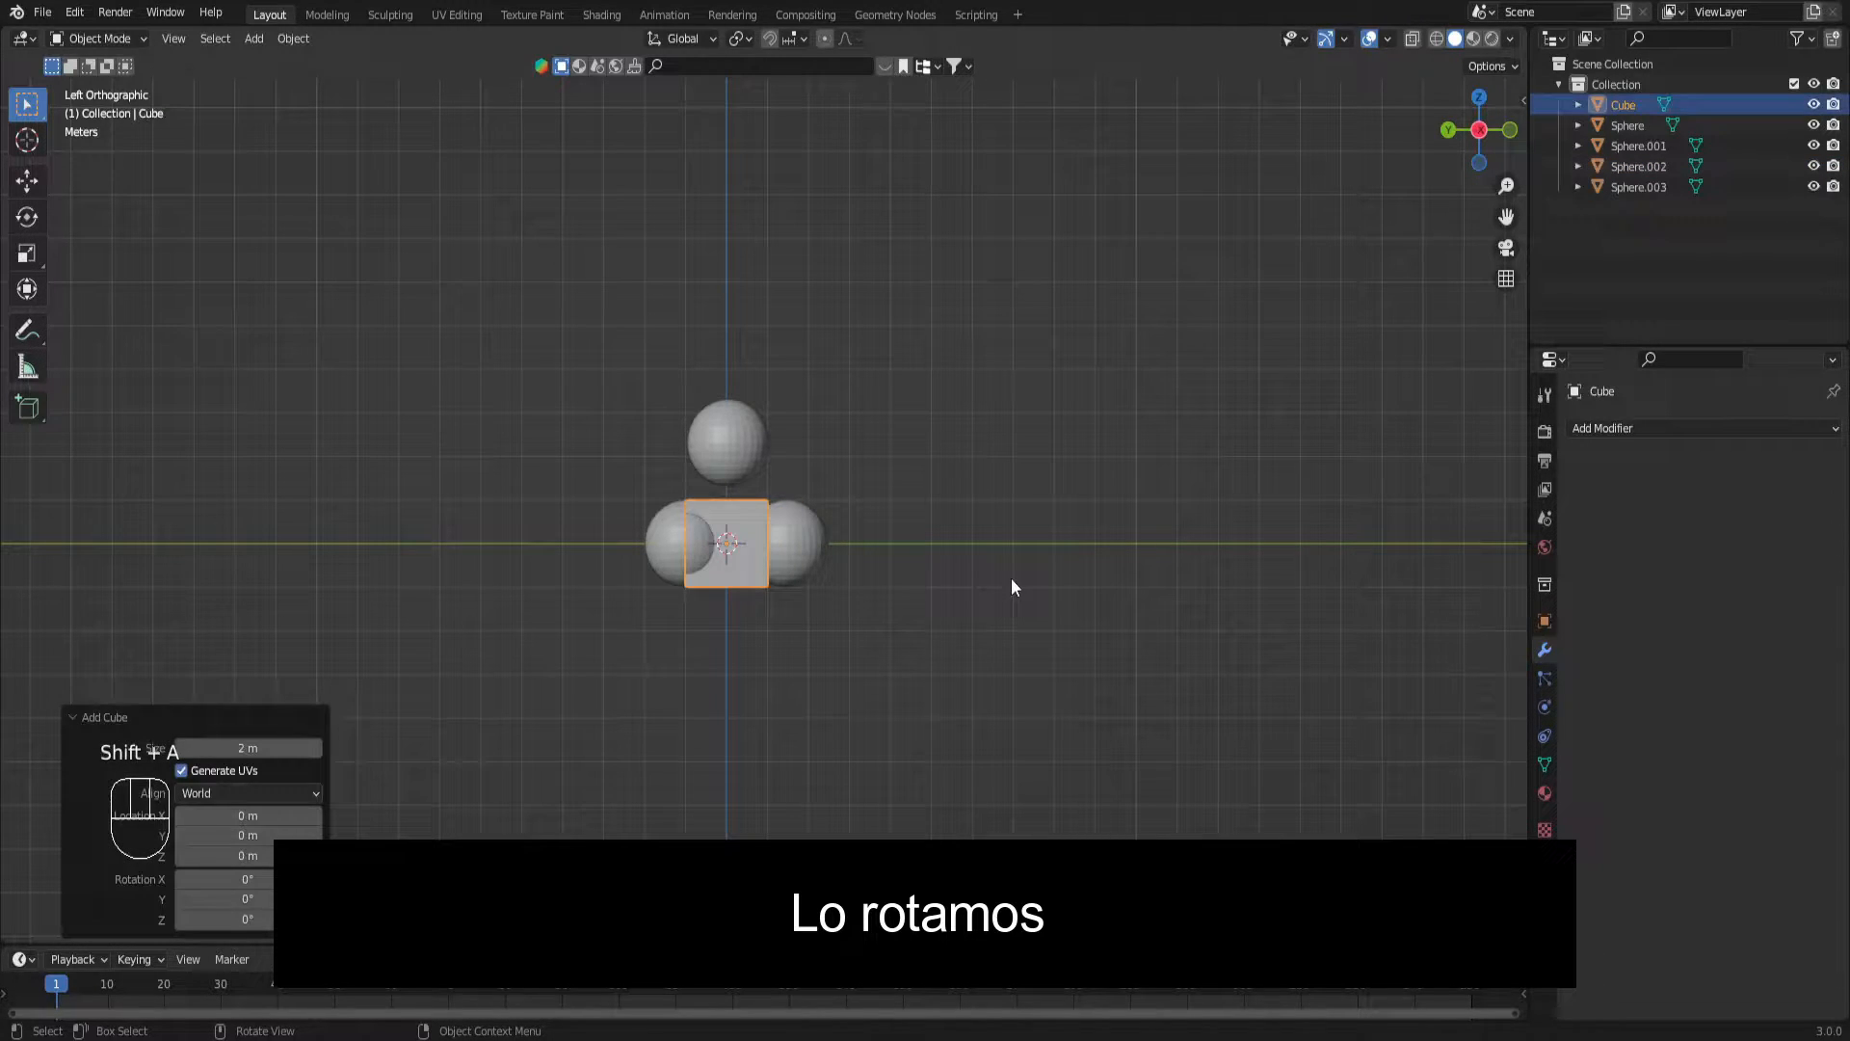
key("r")
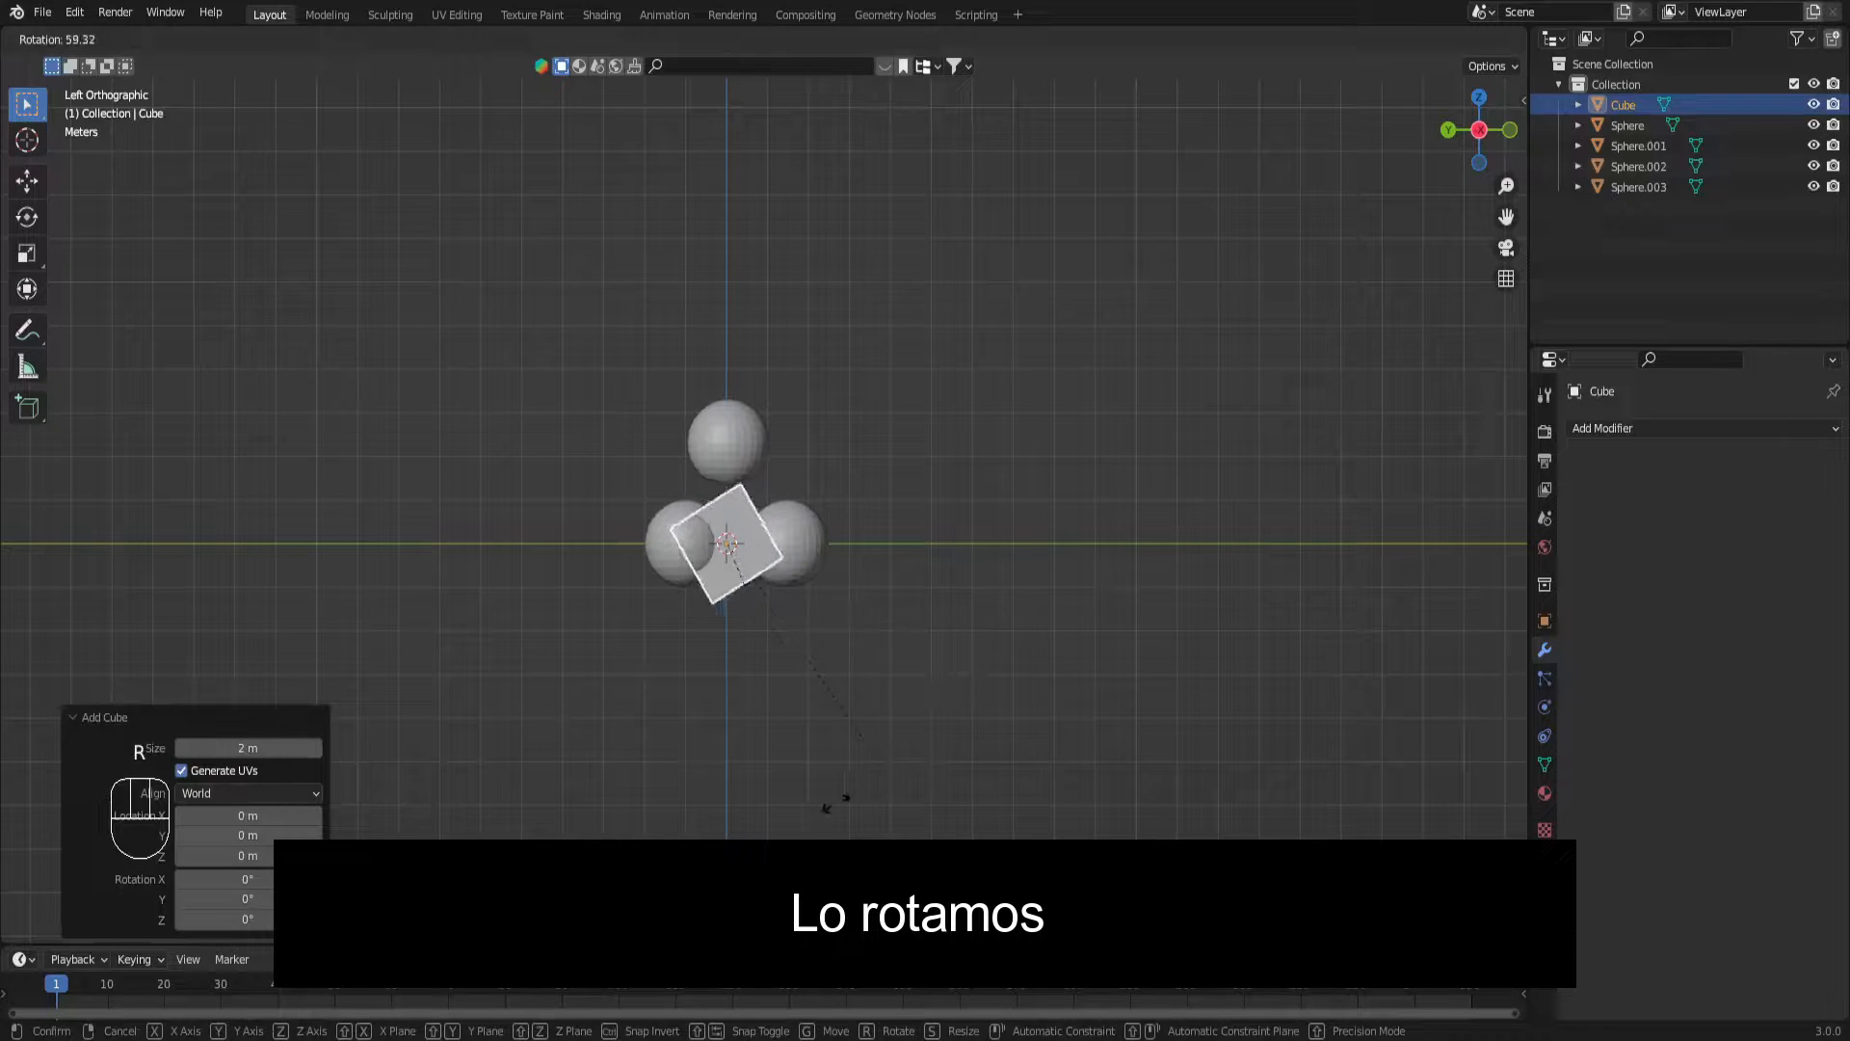
left_click(836, 802)
key("r")
left_click(1041, 610)
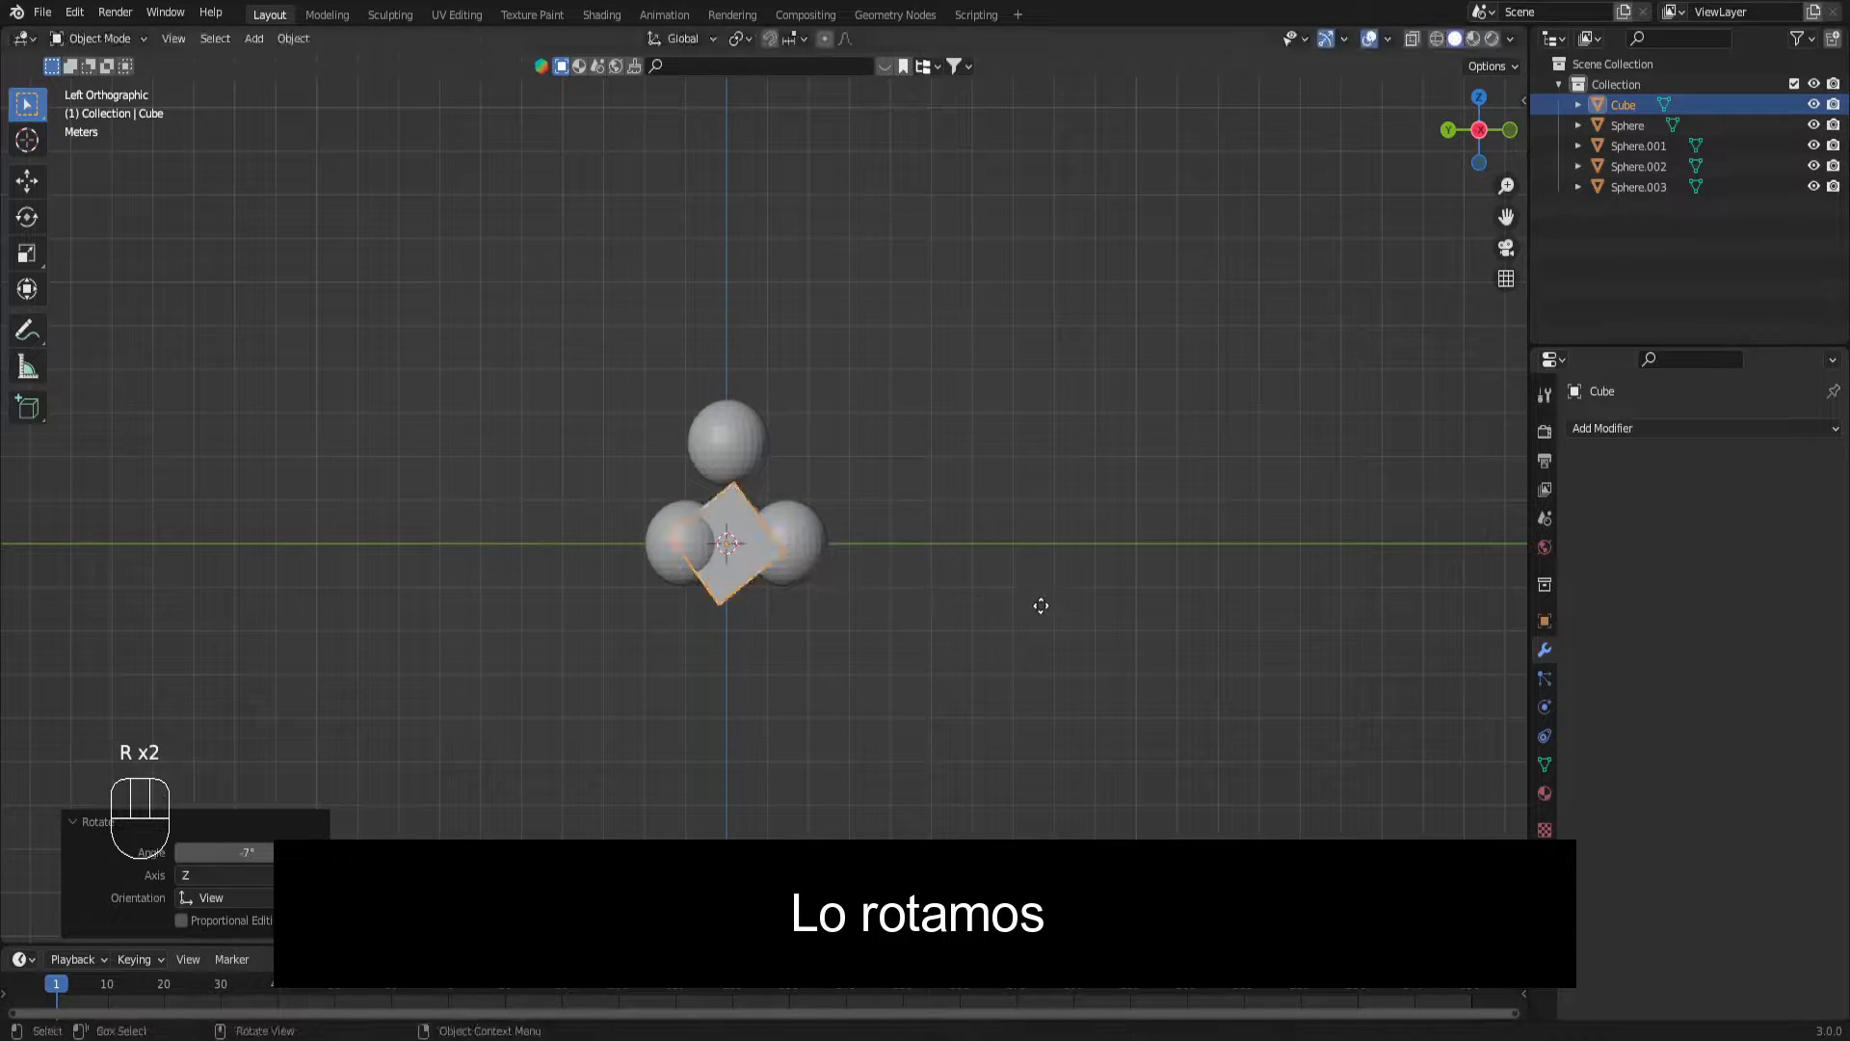
Centre the cube among the spheres, moving it about 0.52 m up and 0.47 m along X, and scale it to about 0.69.
key("g")
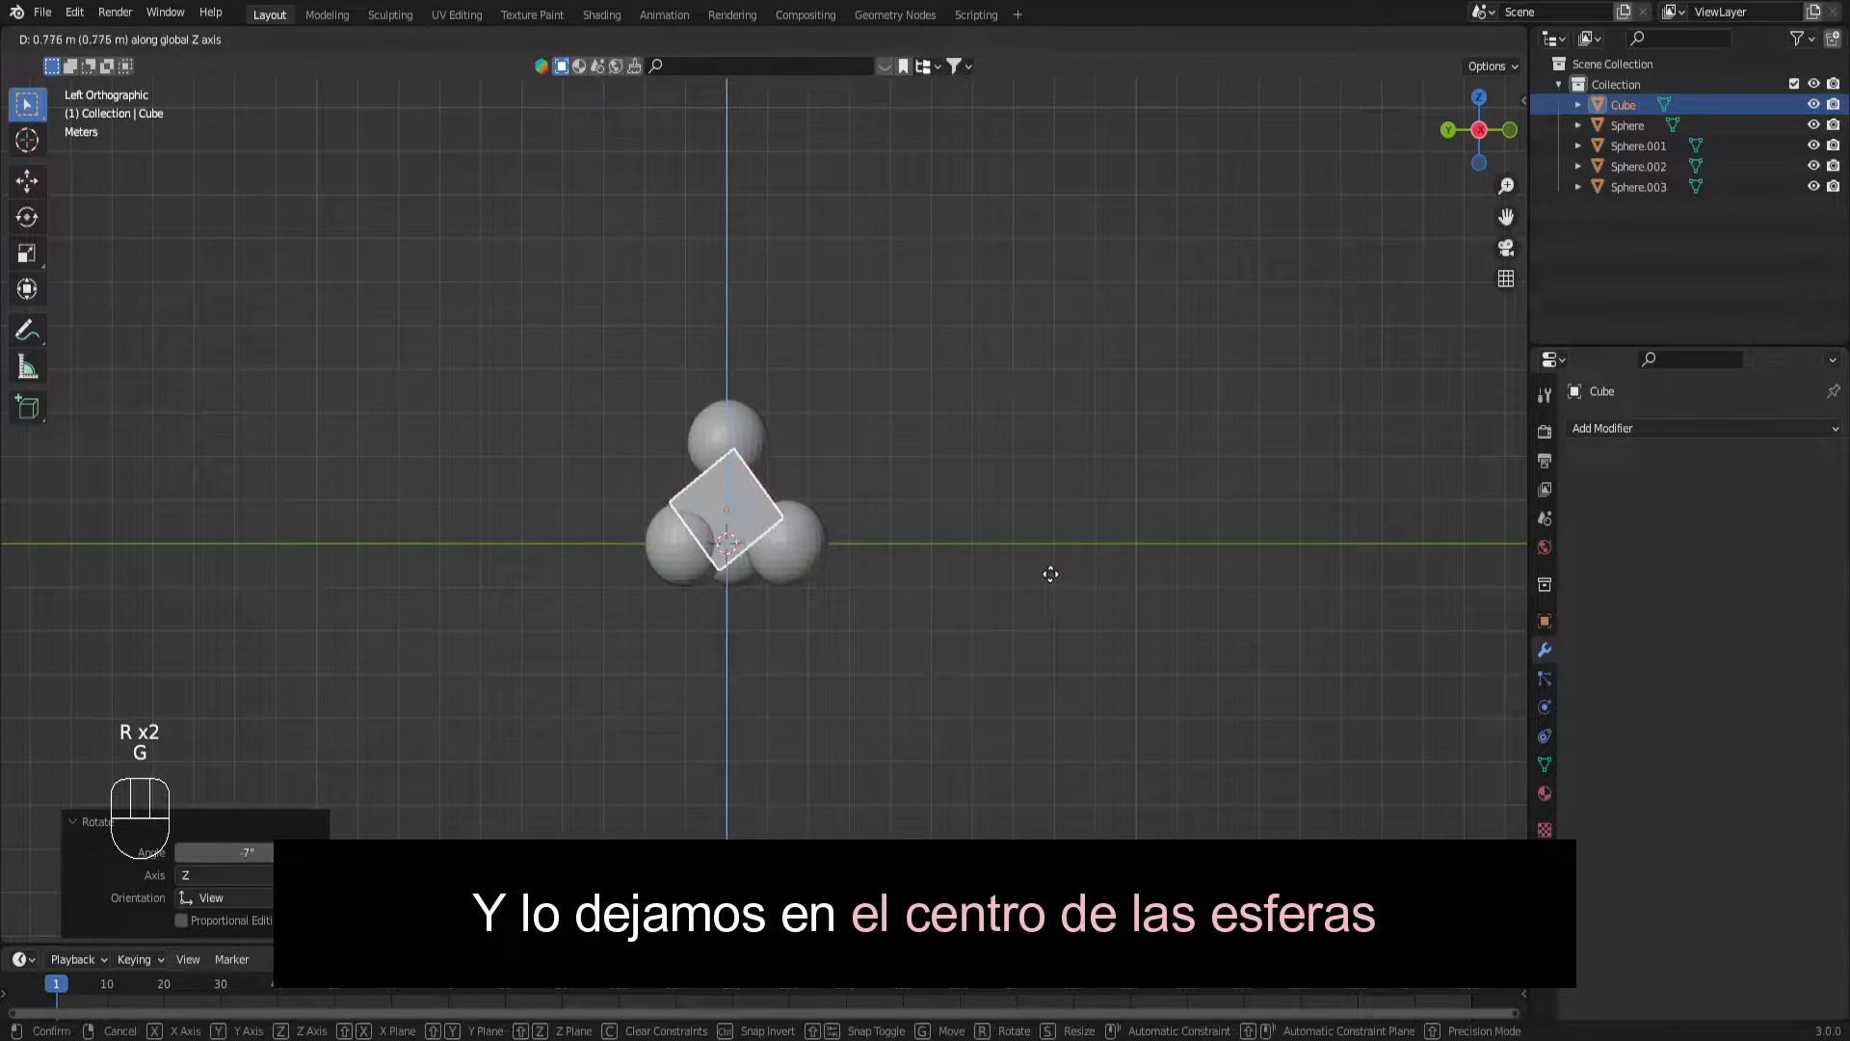
left_click(1050, 586)
left_click(1479, 97)
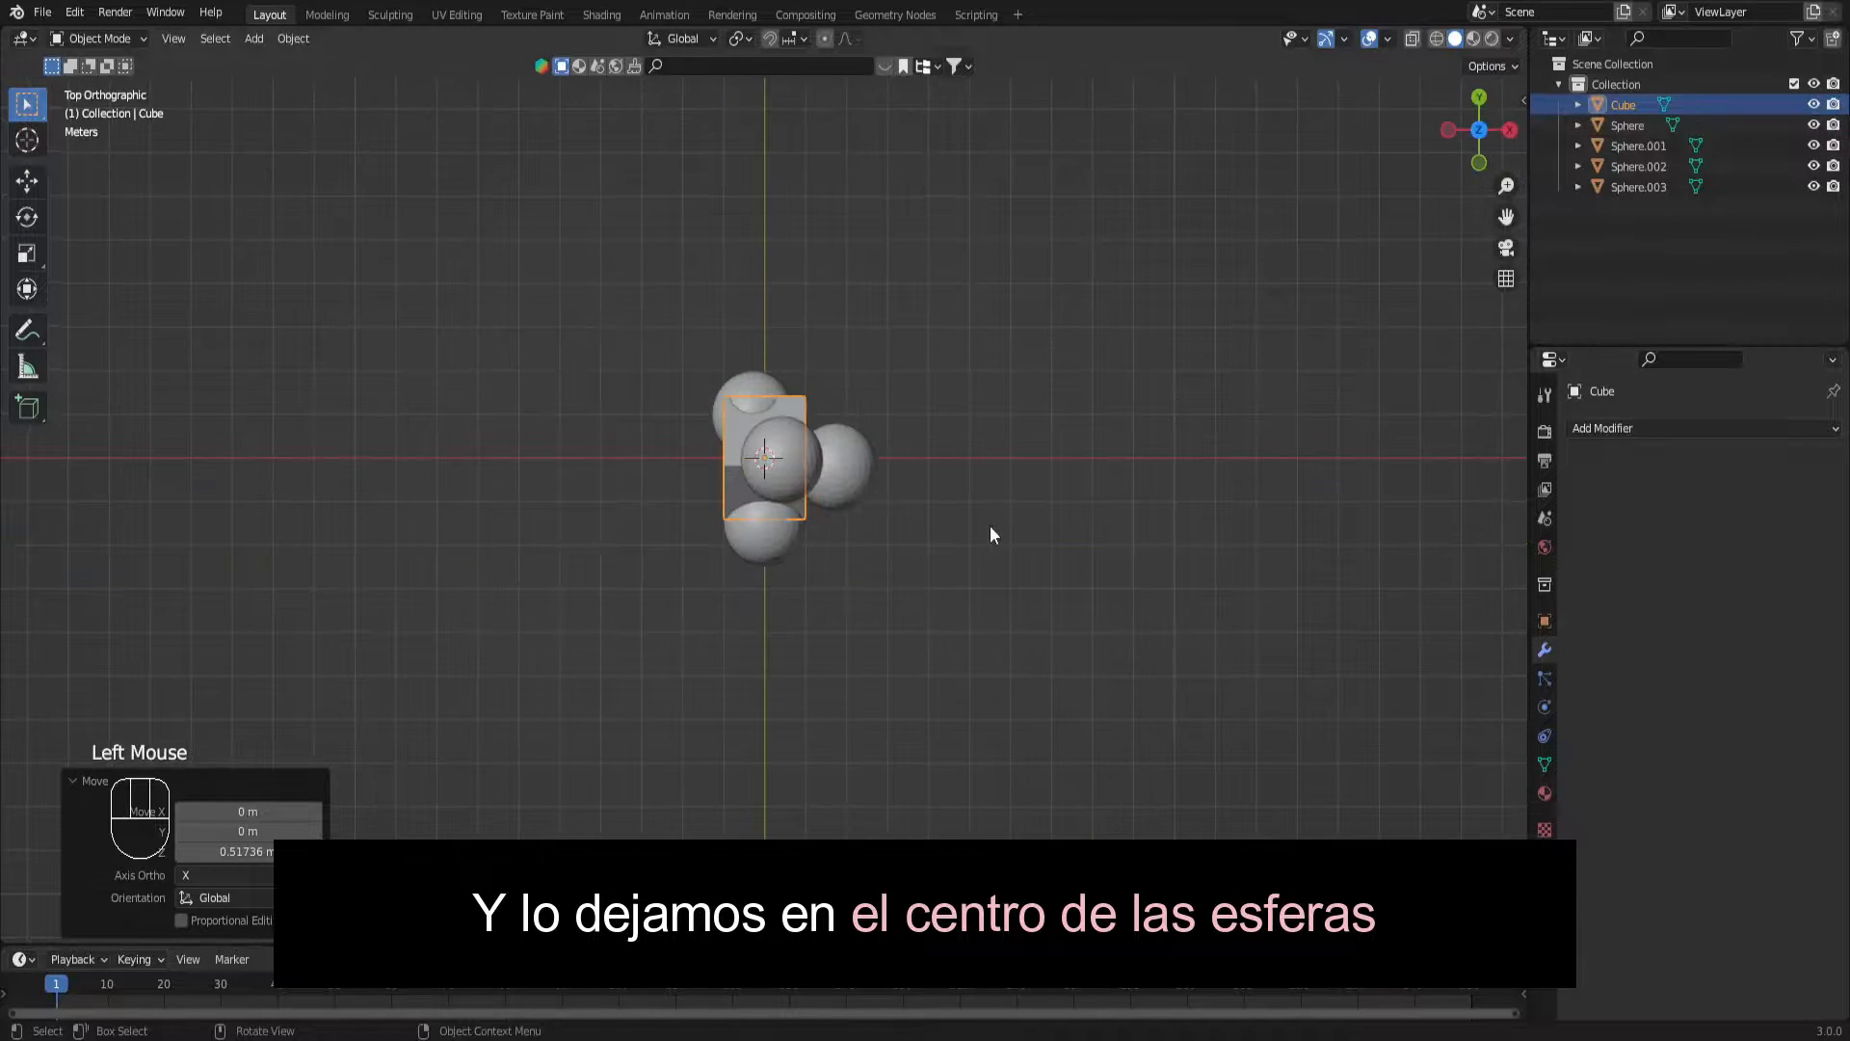
key("g")
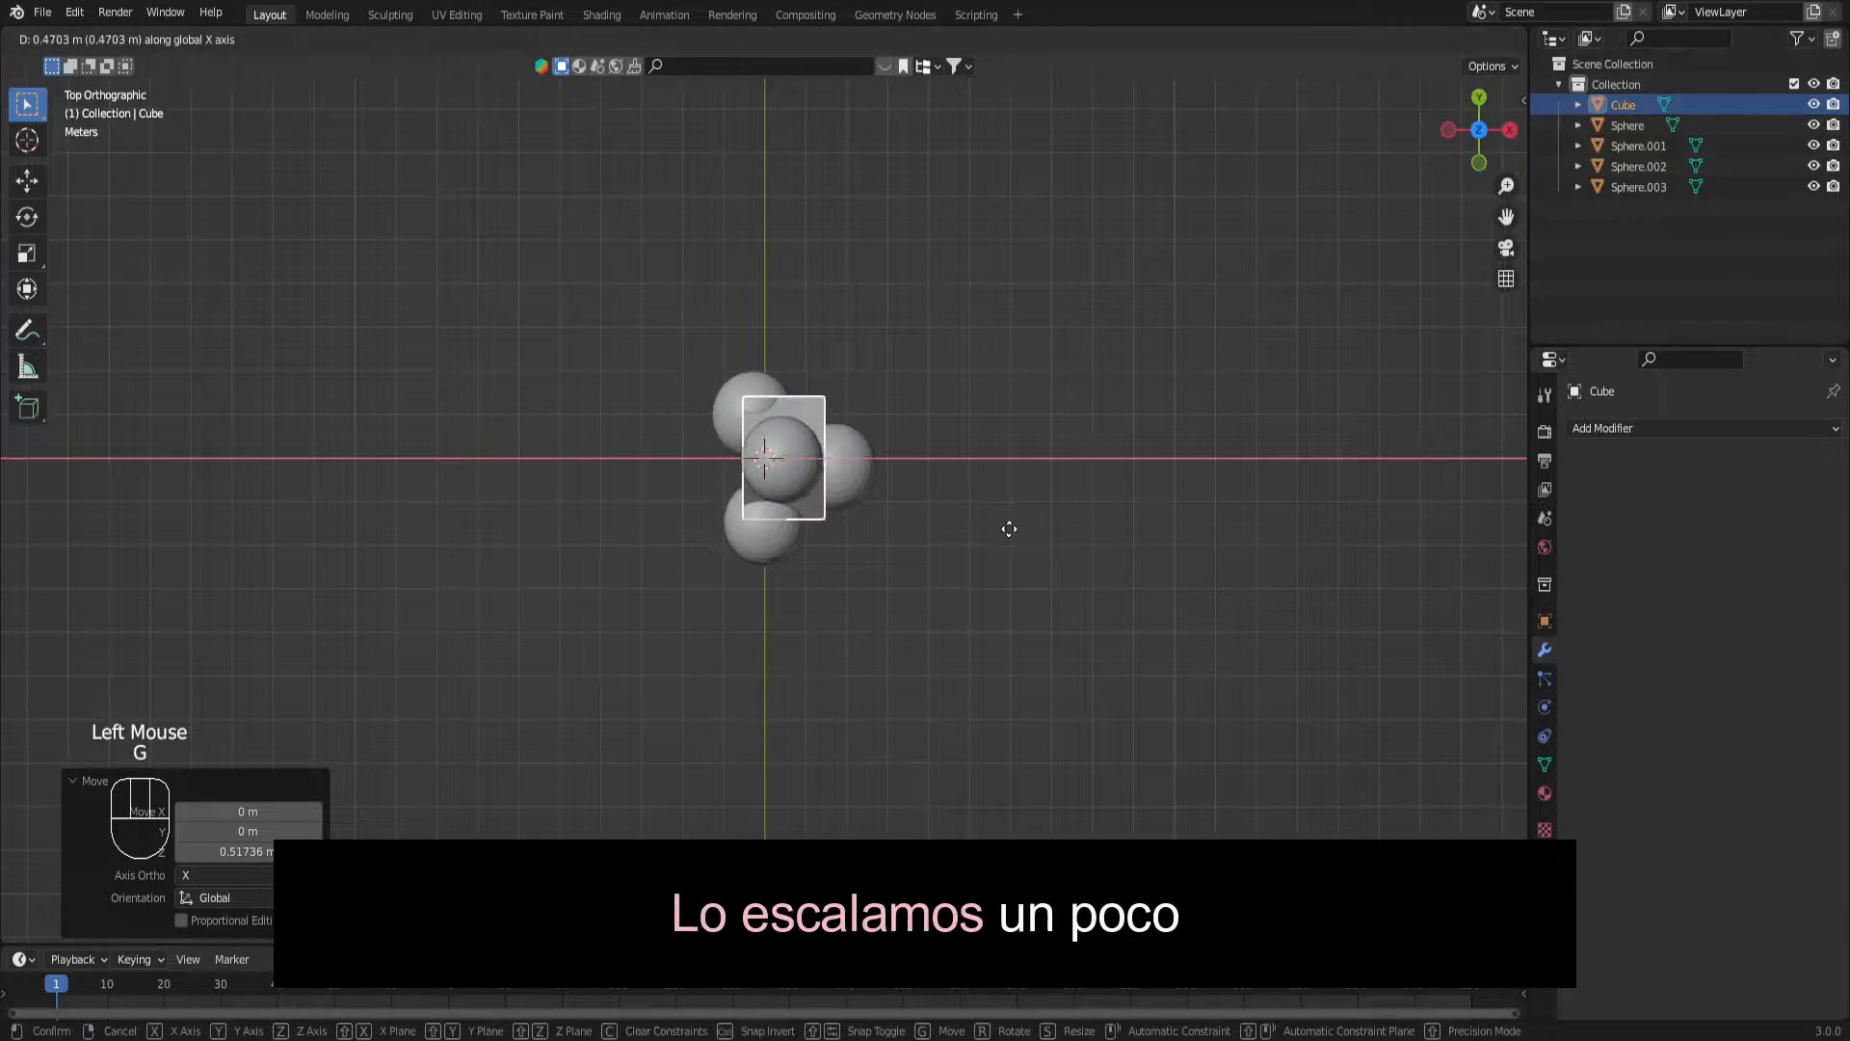
left_click(1008, 526)
key("s")
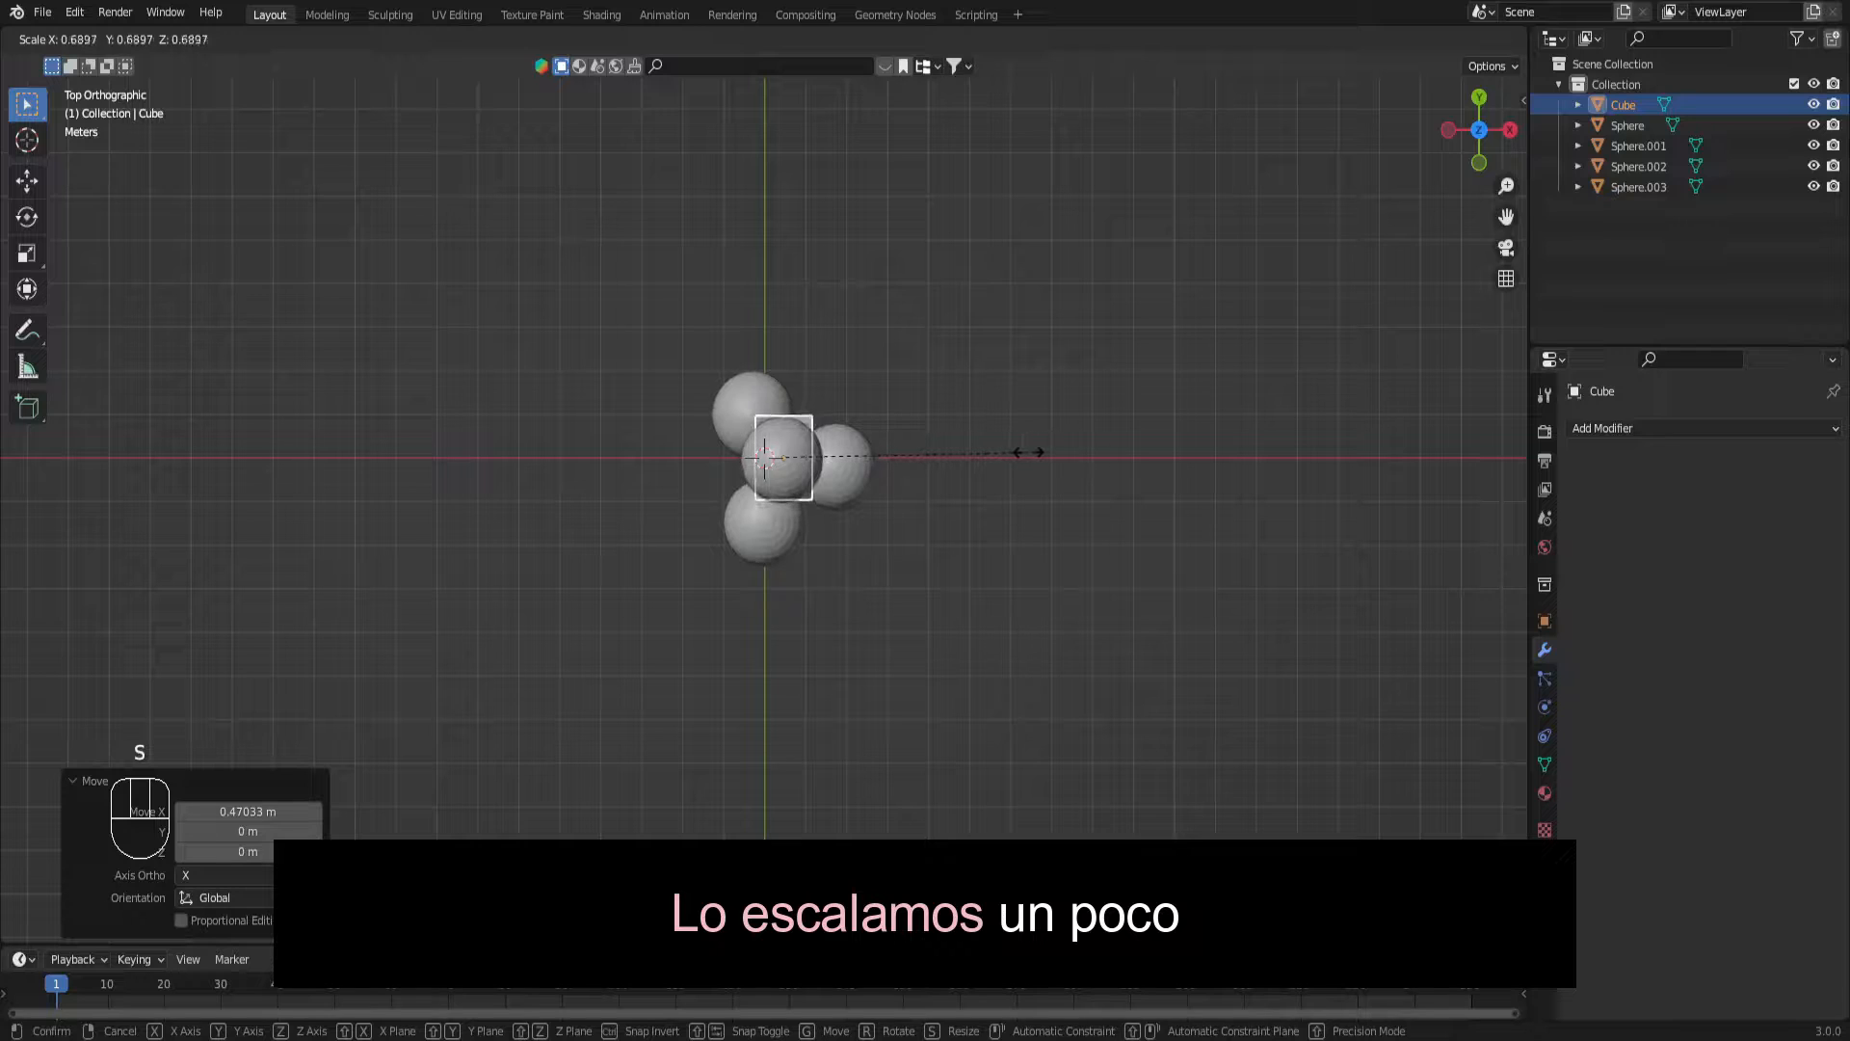
left_click(1024, 448)
From the left view, add a cylinder, scale it to about 0.74 and rotate it about 19.2°.
left_click(1449, 130)
left_click(1102, 548)
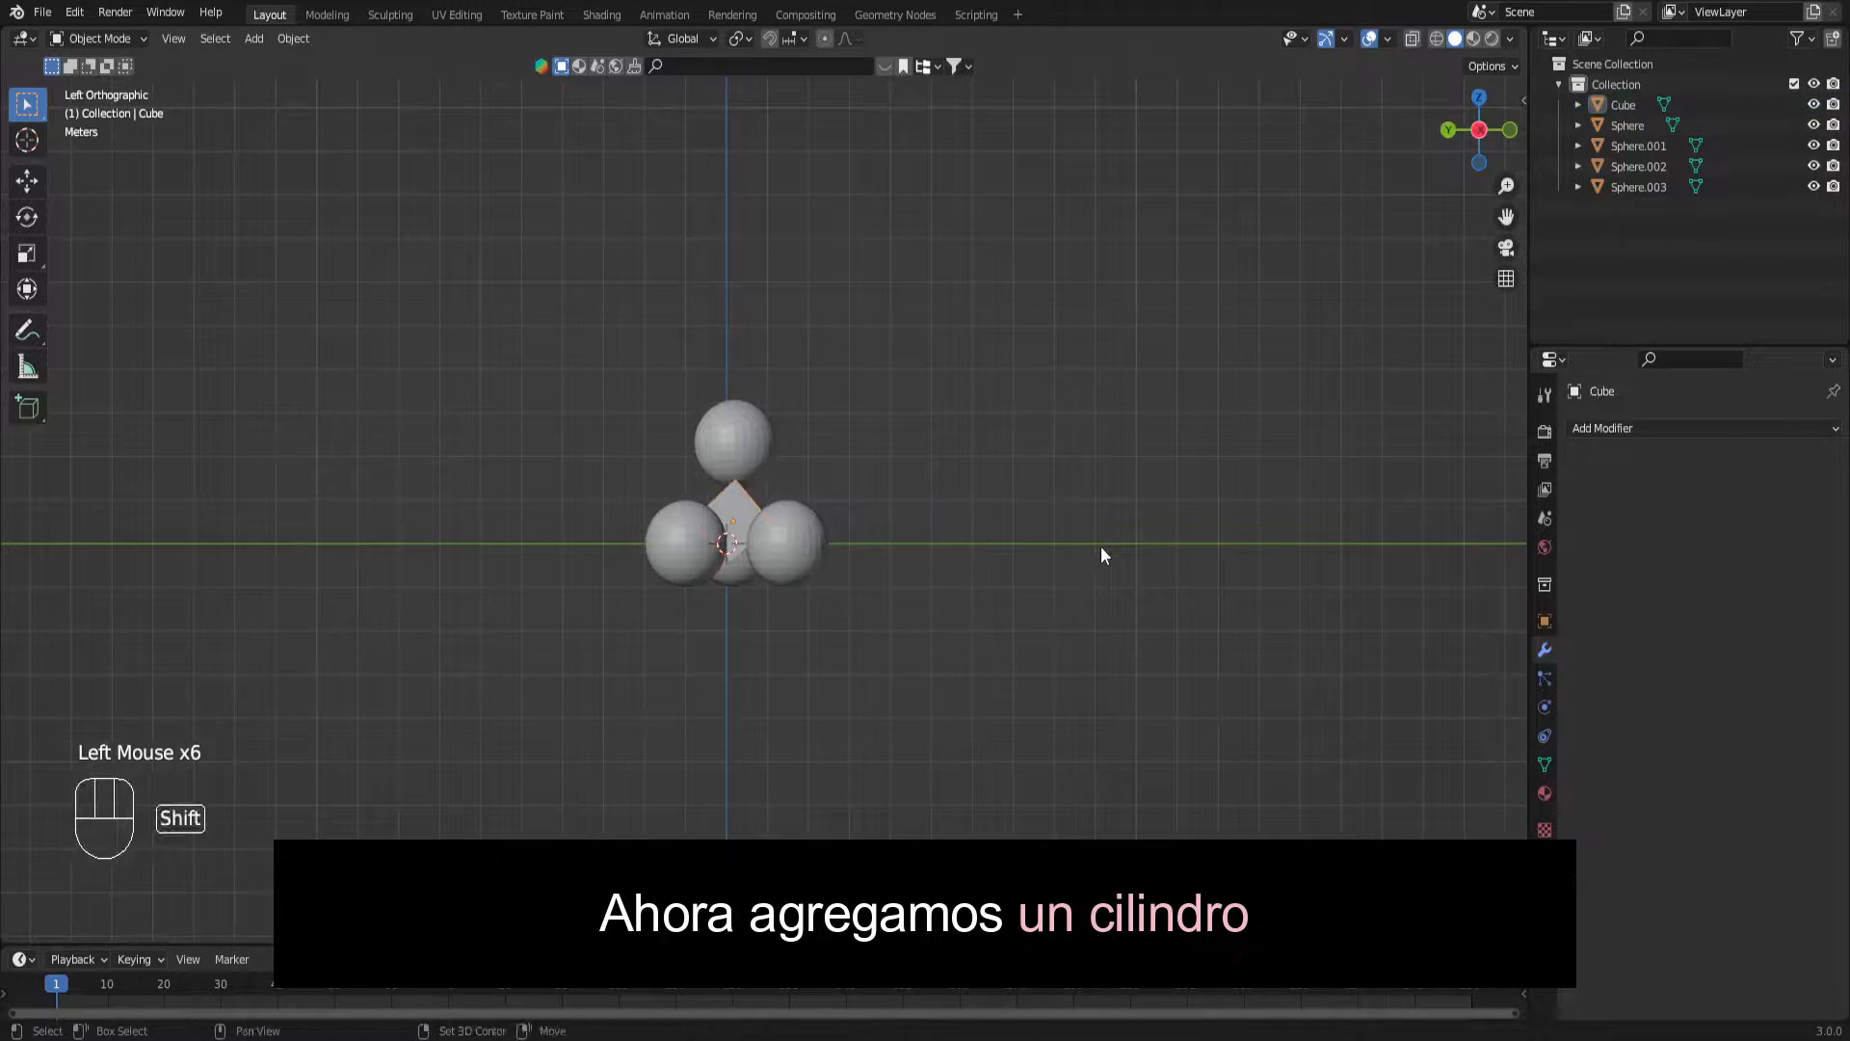
key("shift+a")
mouse_move(1101, 545)
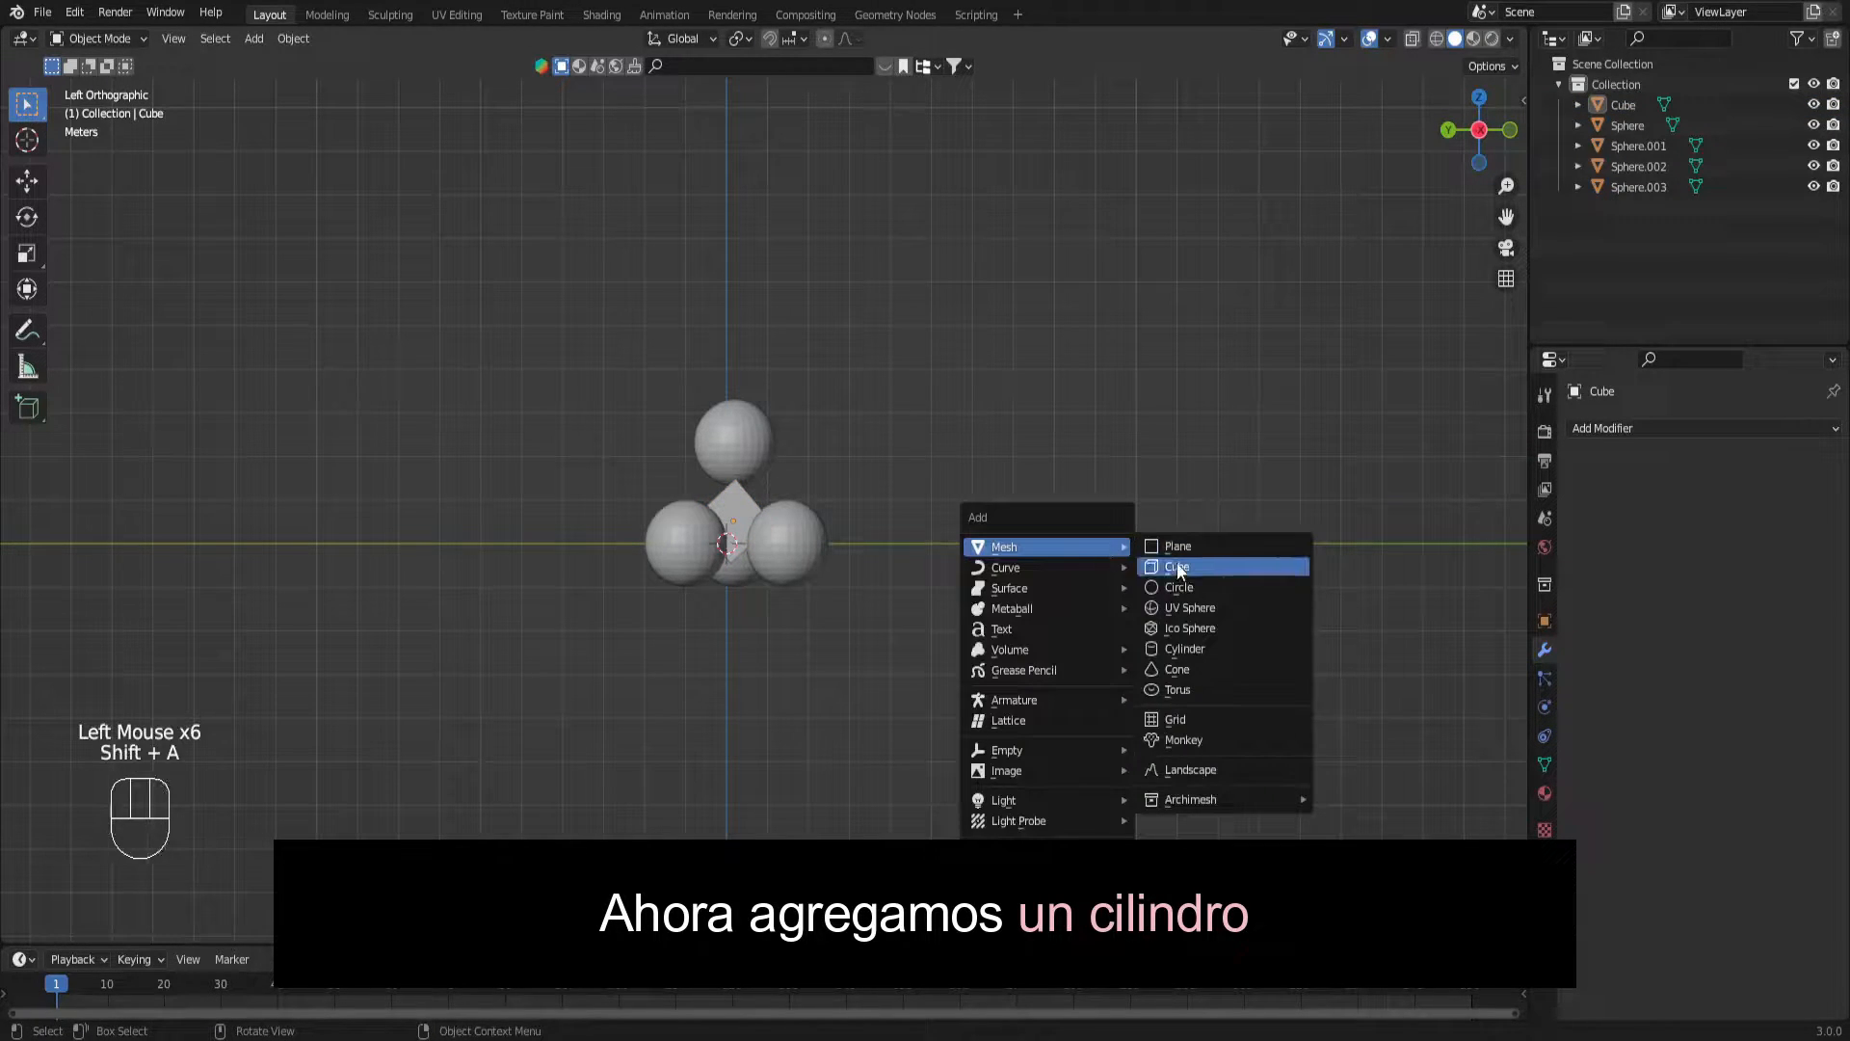
left_click(1163, 648)
key("s")
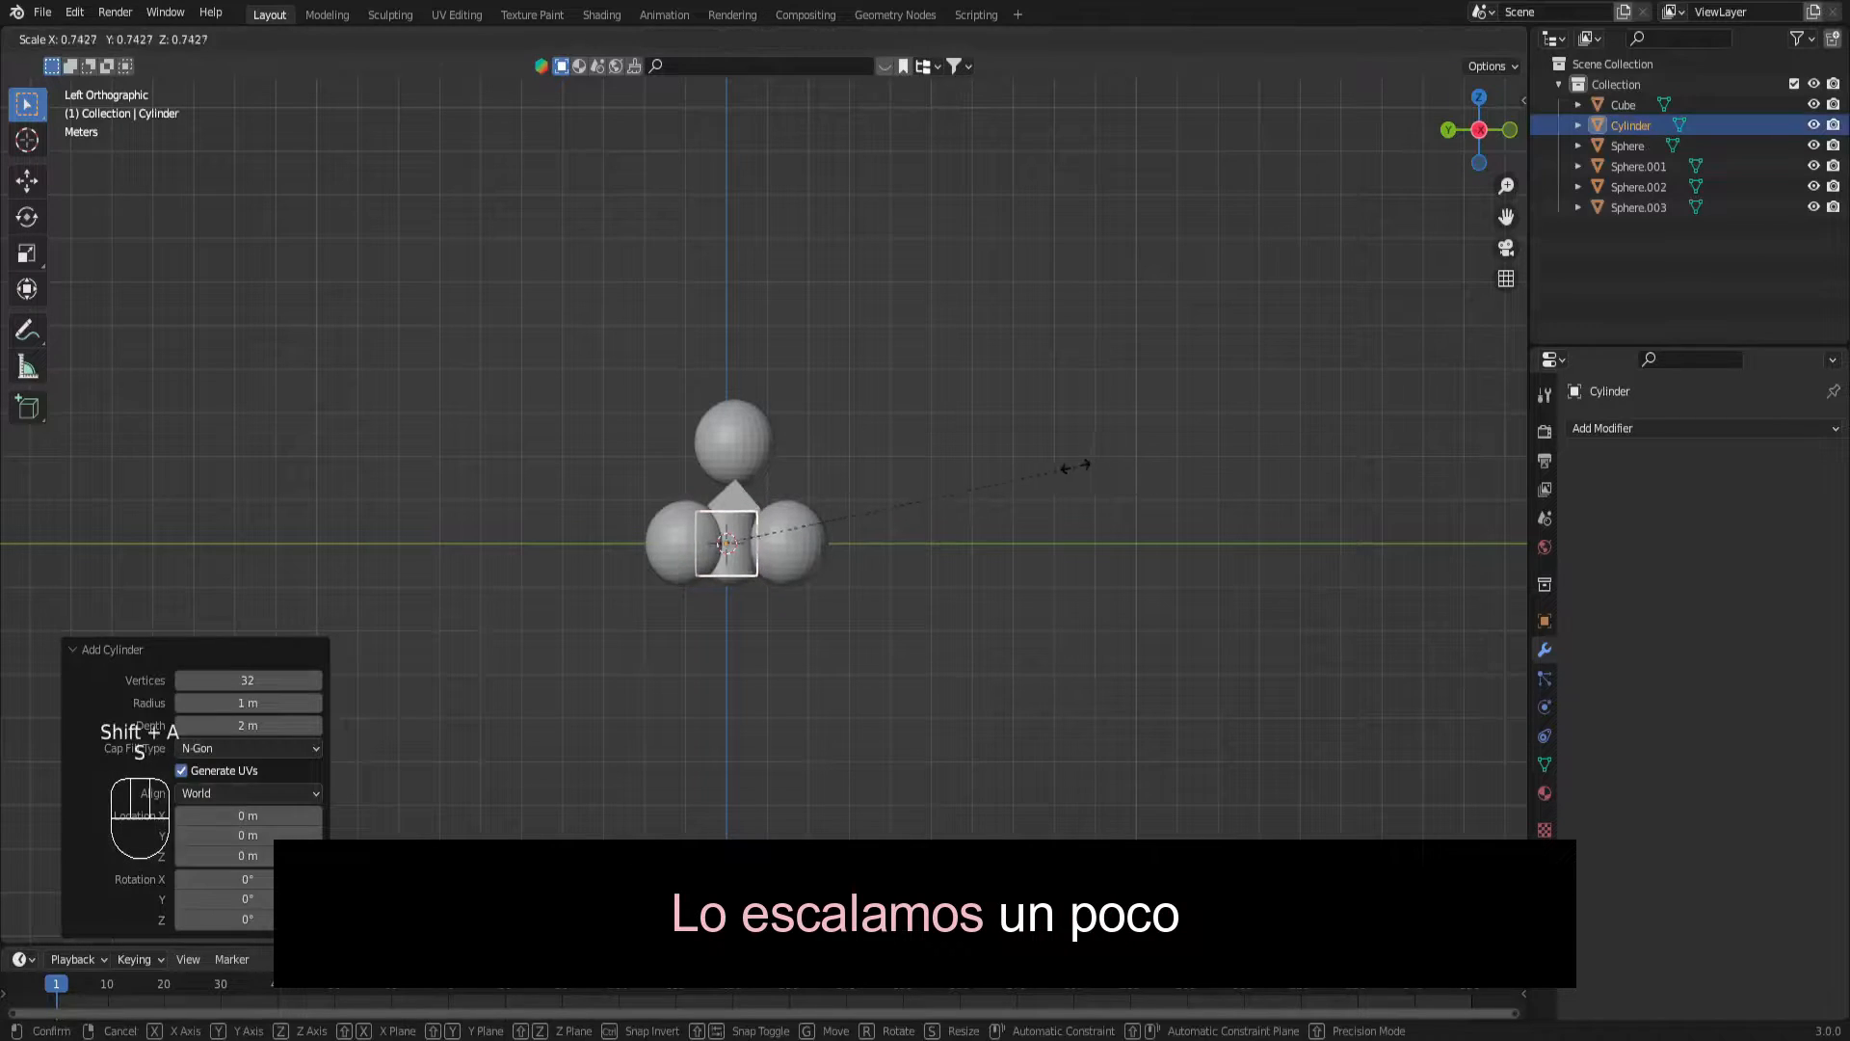
left_click(1065, 443)
key("r")
left_click(1110, 550)
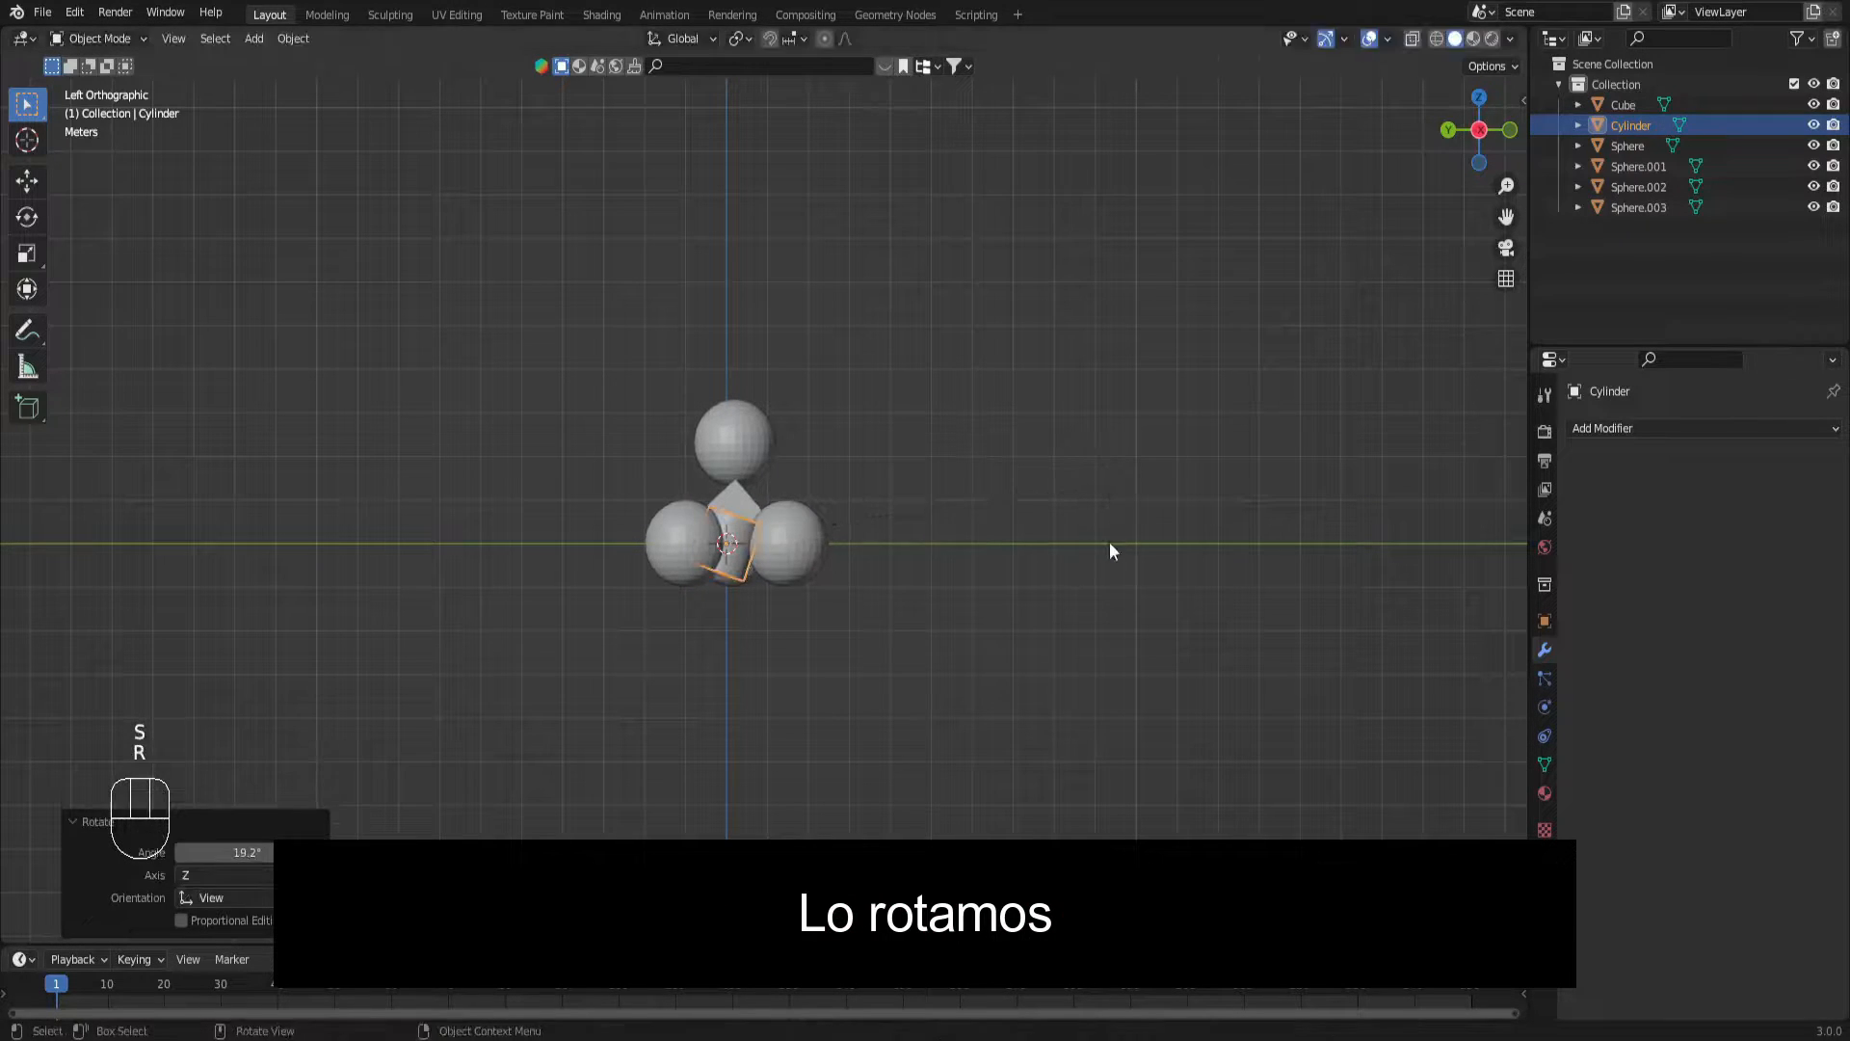
From the top view, duplicate the cylinder along X and rotate the copy about 109°.
left_click(1480, 99)
key("shift+d")
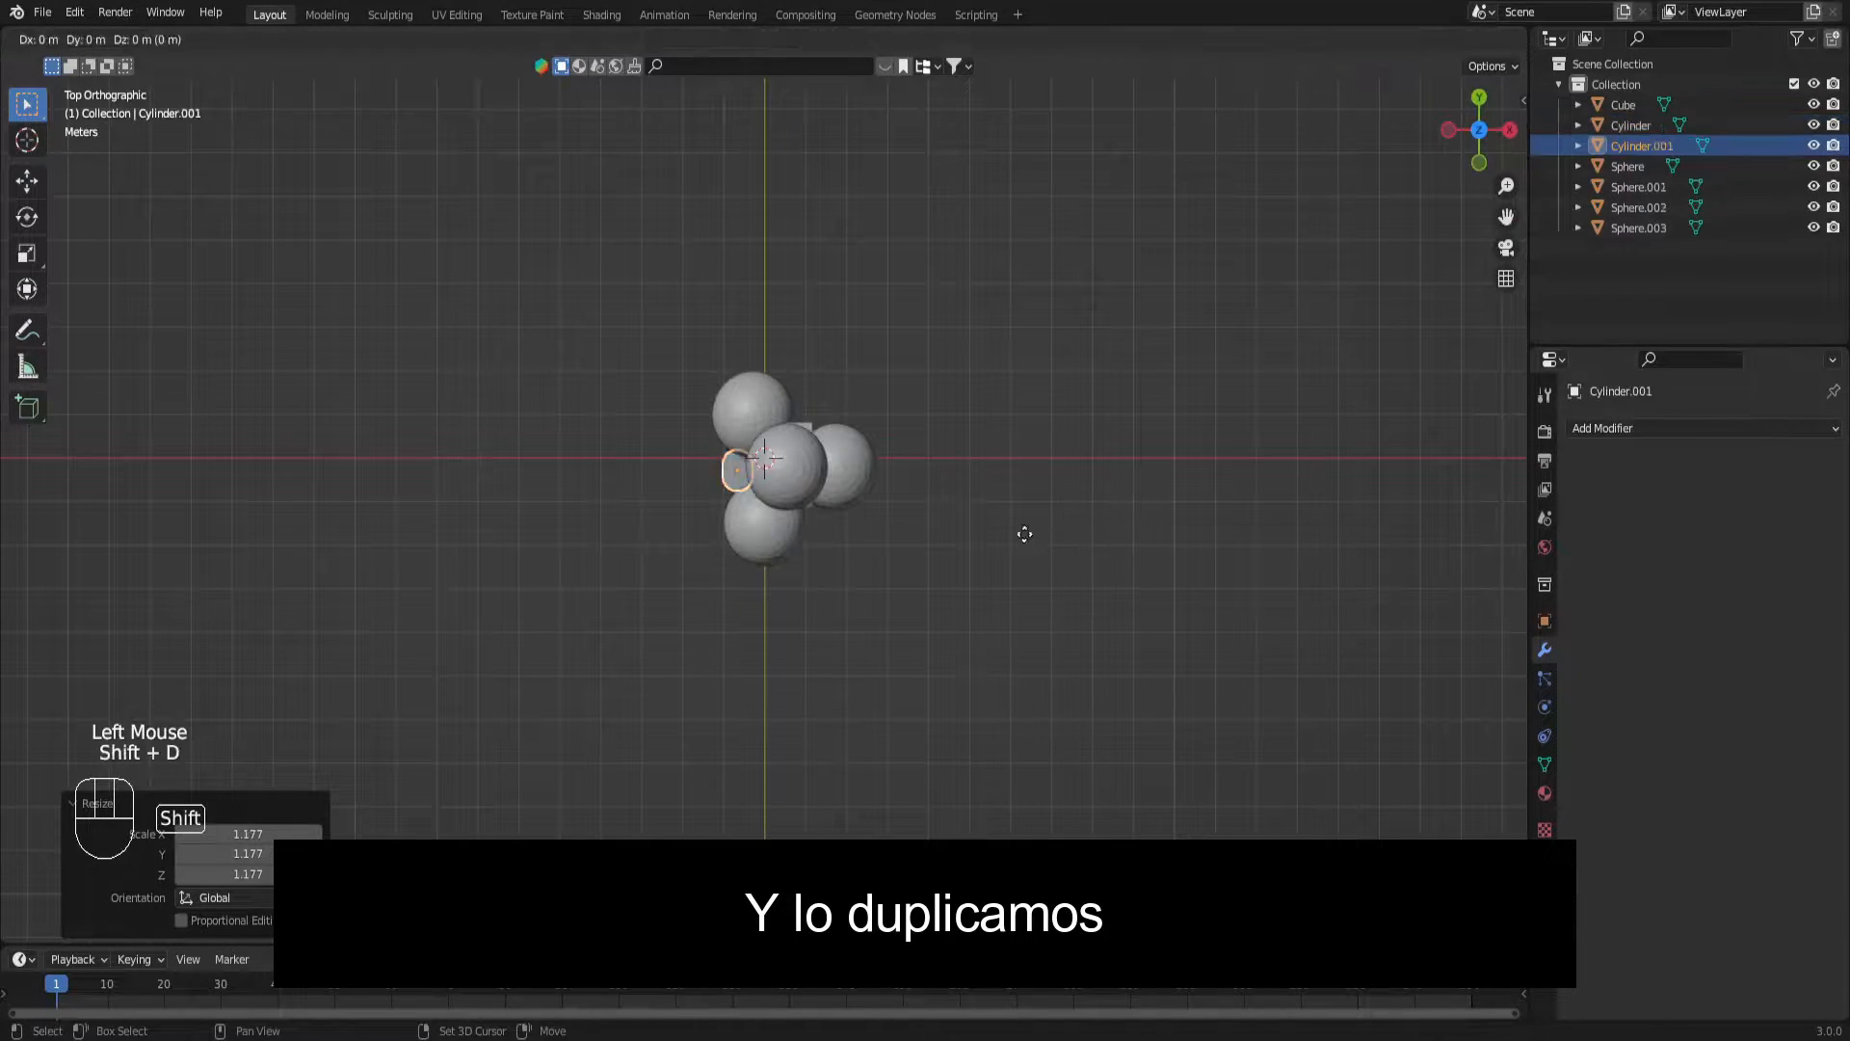
key("x")
left_click(1097, 528)
key("r")
left_click(840, 541)
Move the copied cylinder along Y into the gap beside the outer sphere and rotate it about 15.8°.
key("g")
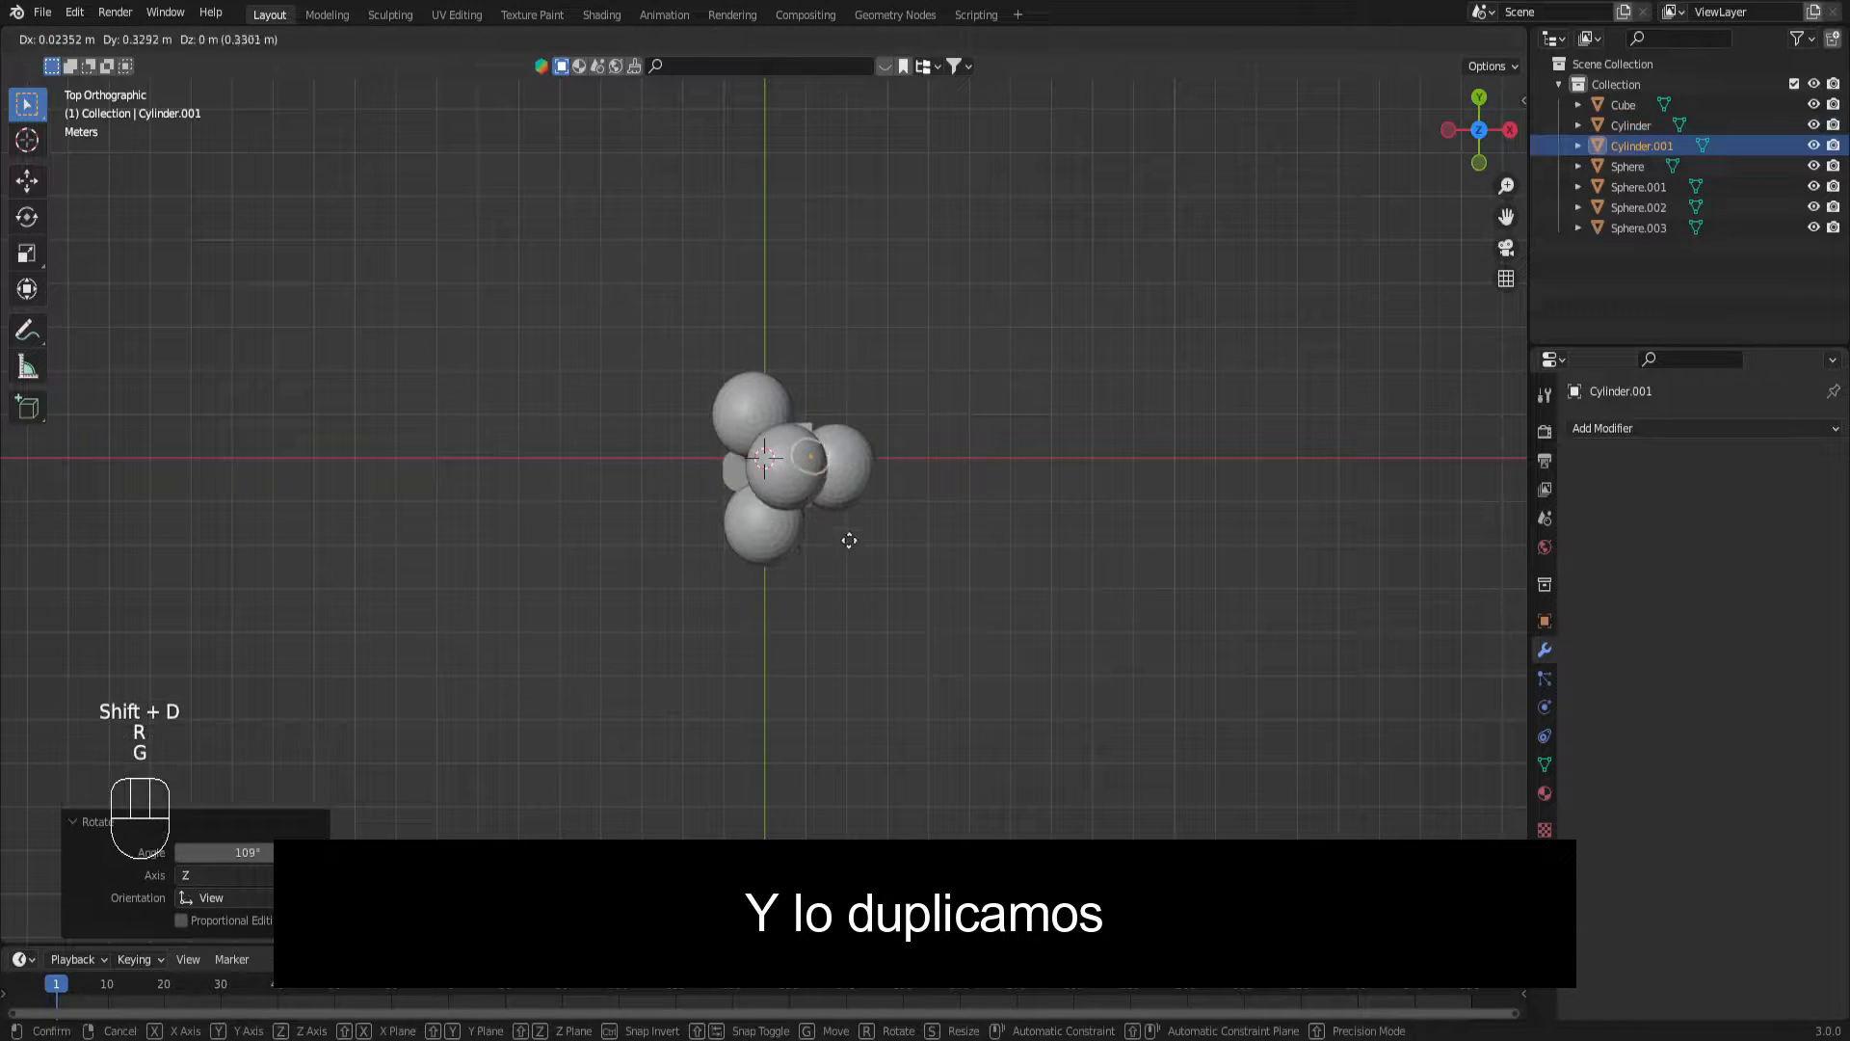
key("y")
left_click(849, 505)
key("r")
left_click(1003, 506)
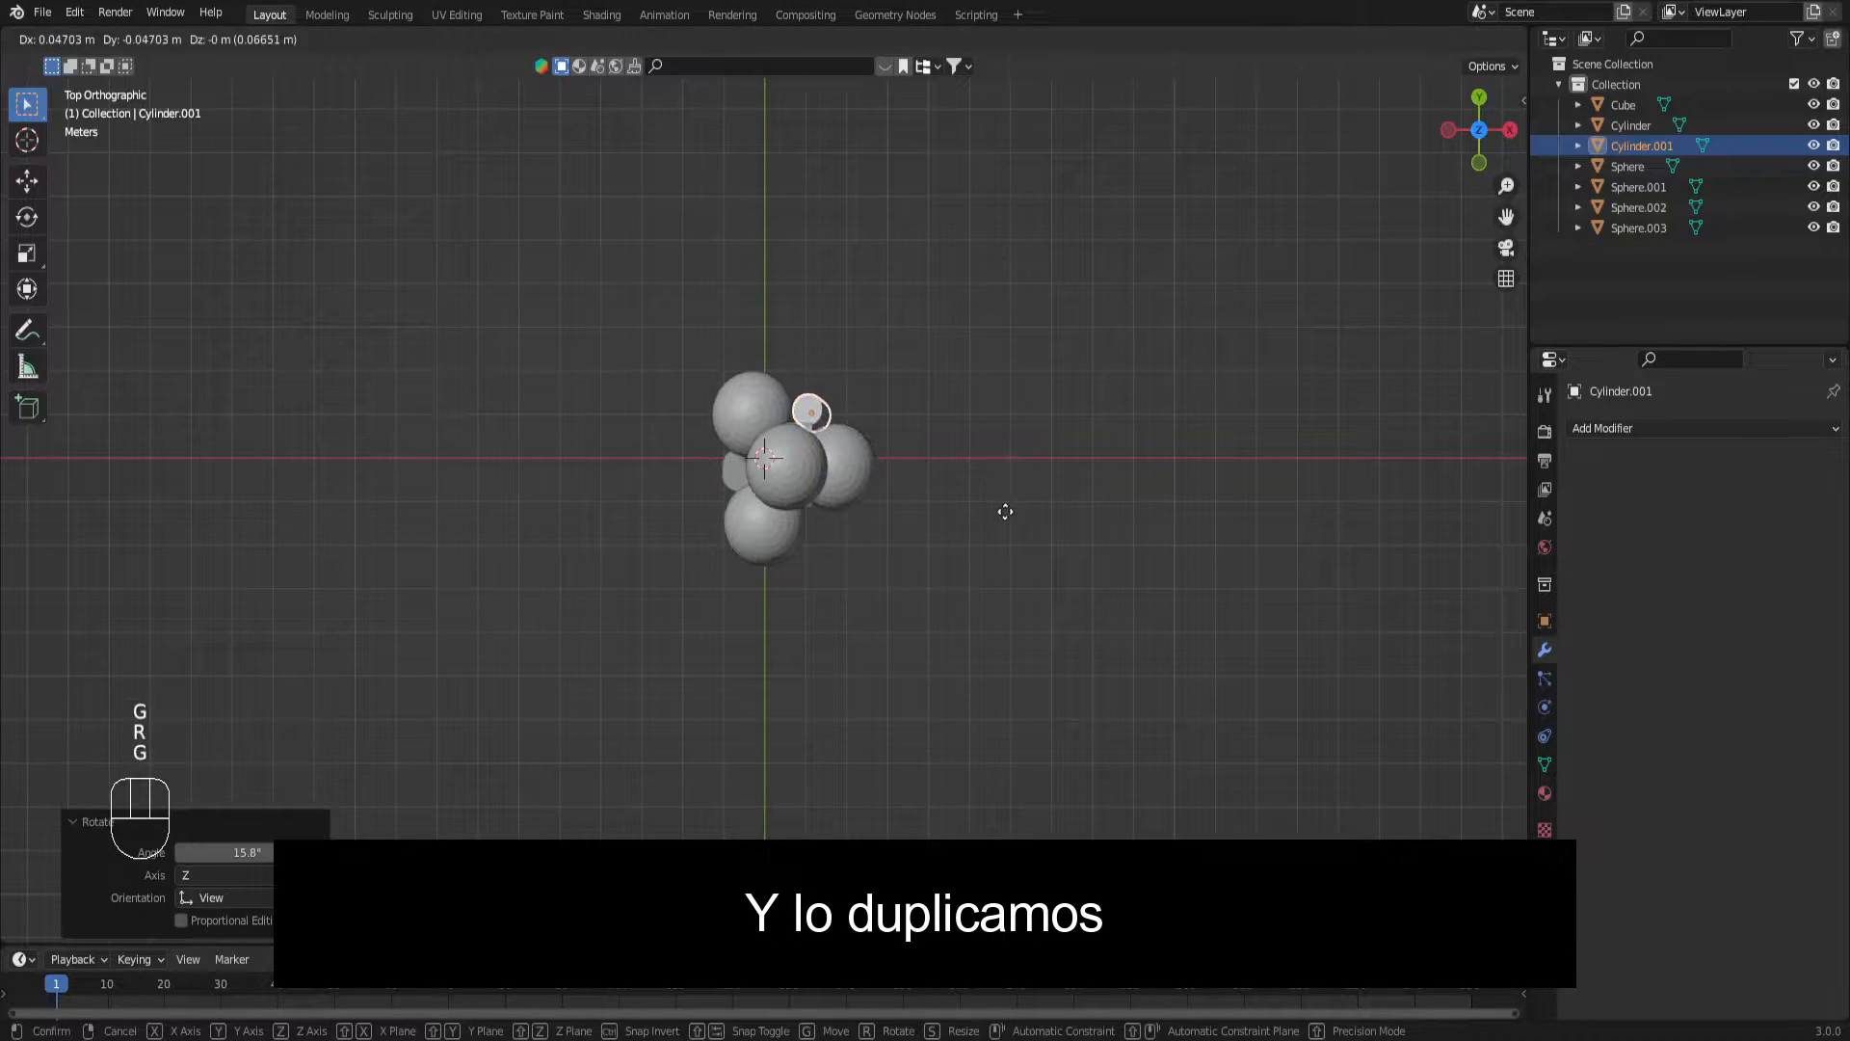
Fine-tune the copied cylinder's X and Y position in the gap and scale it to about 1.026.
key("g")
left_click(1004, 508)
key("s")
left_click(1002, 508)
key("g")
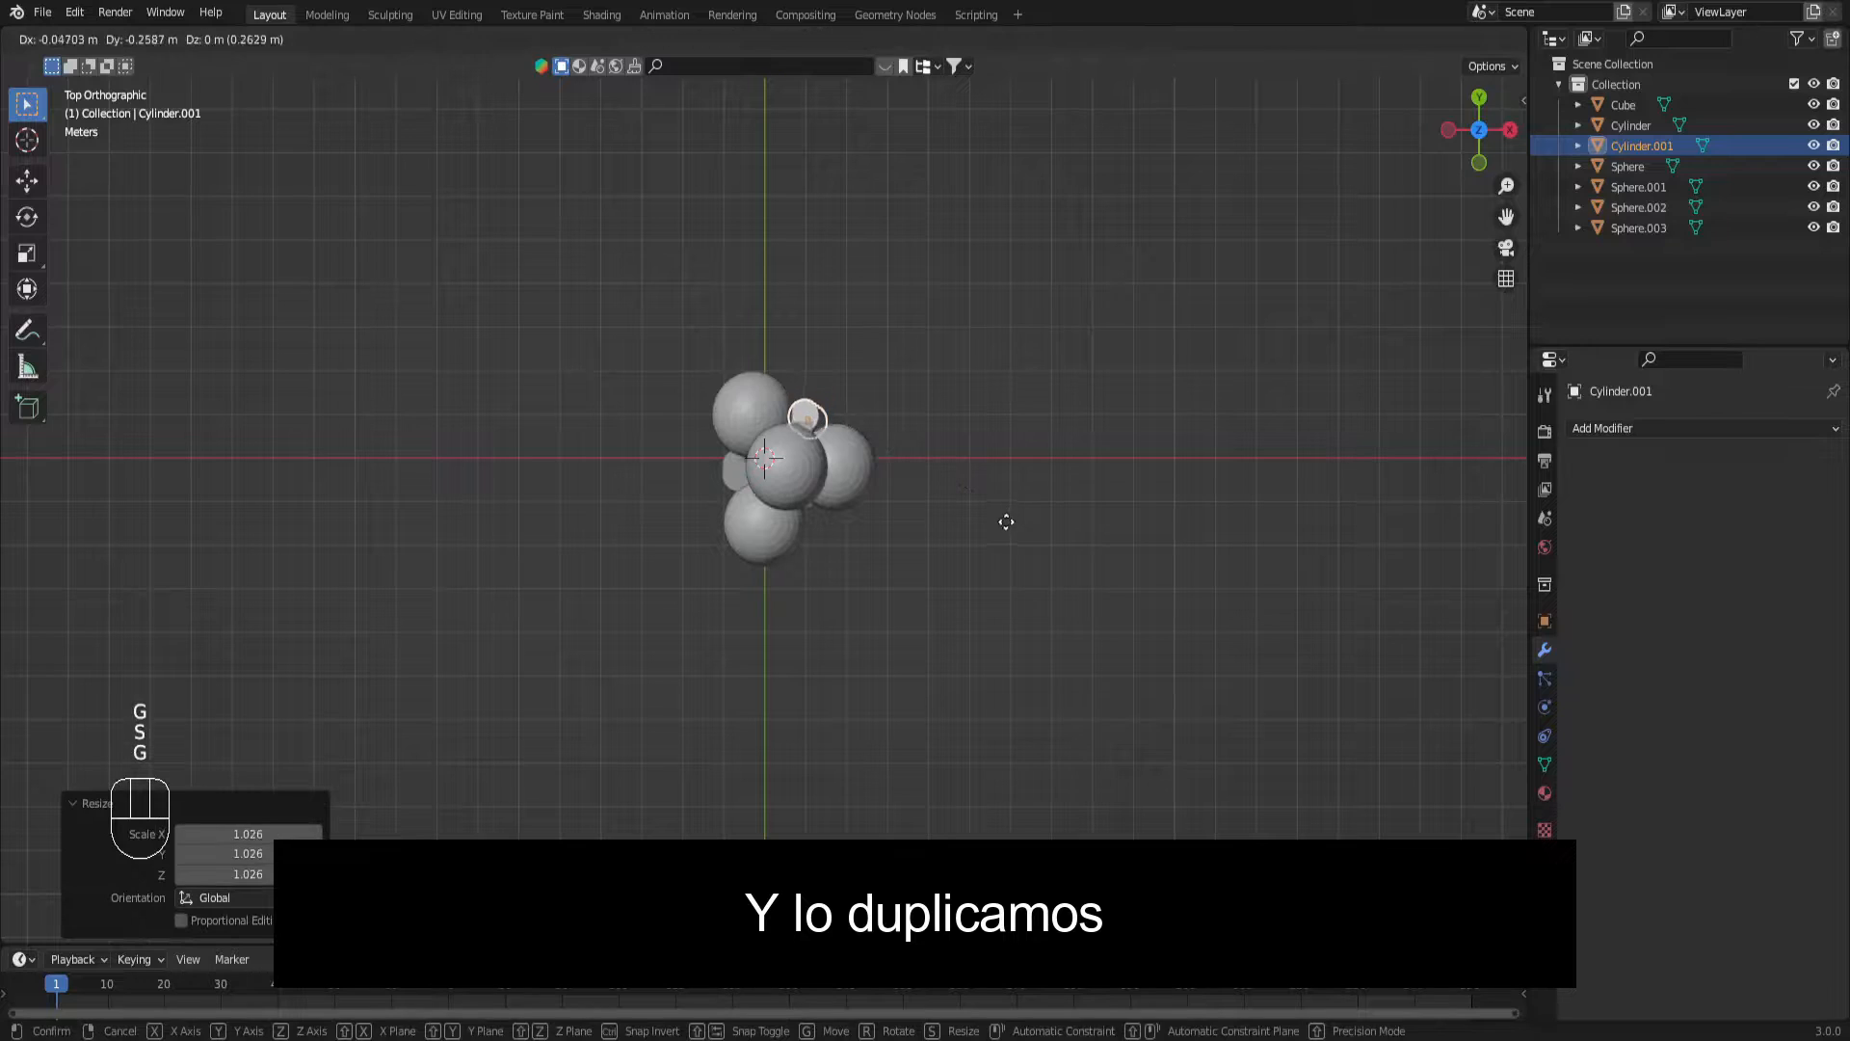
key("x")
left_click(1008, 513)
key("g")
key("y")
left_click(1011, 521)
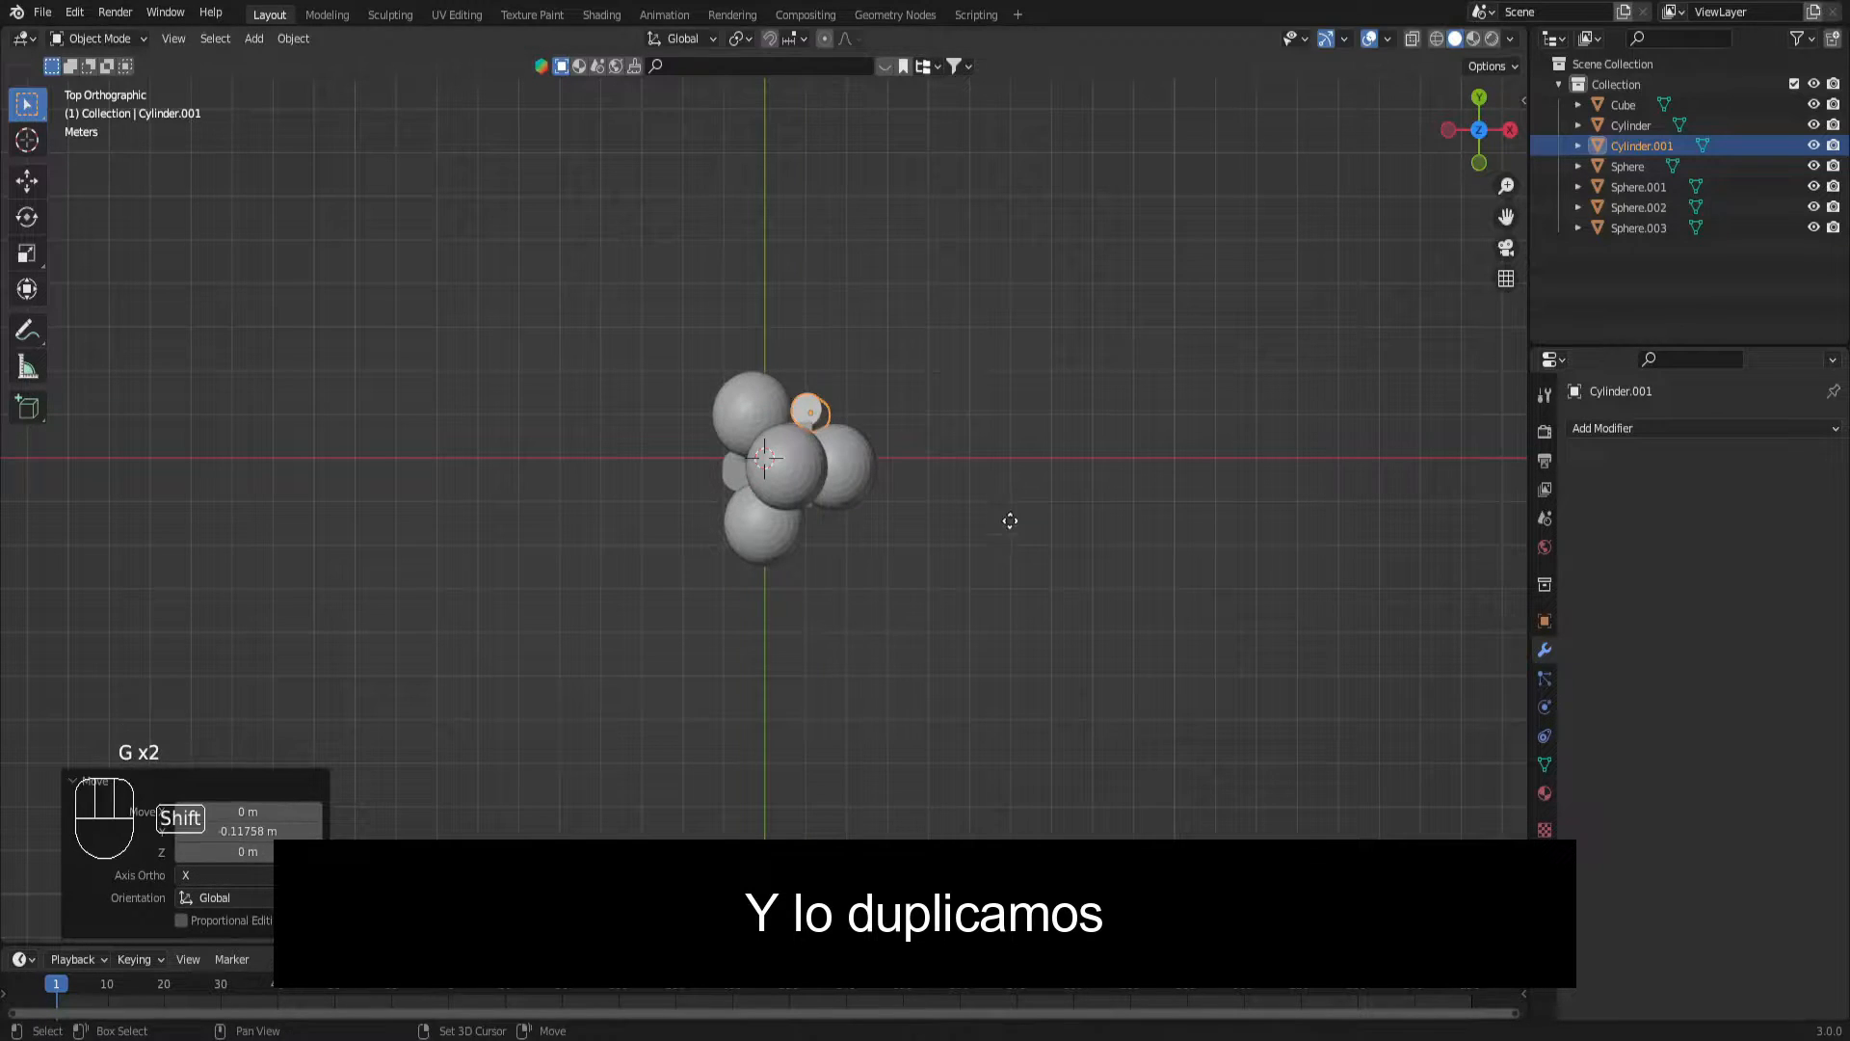
Duplicate the cylinder along Y to the opposite side of the cluster and rotate the copy about -45.7°.
key("shift+d")
key("y")
left_click(1014, 621)
key("r")
left_click(1103, 436)
Move the third cylinder about 0.26 m in negative Y and about 0.26 m along X into the gap between the spheres.
key("g")
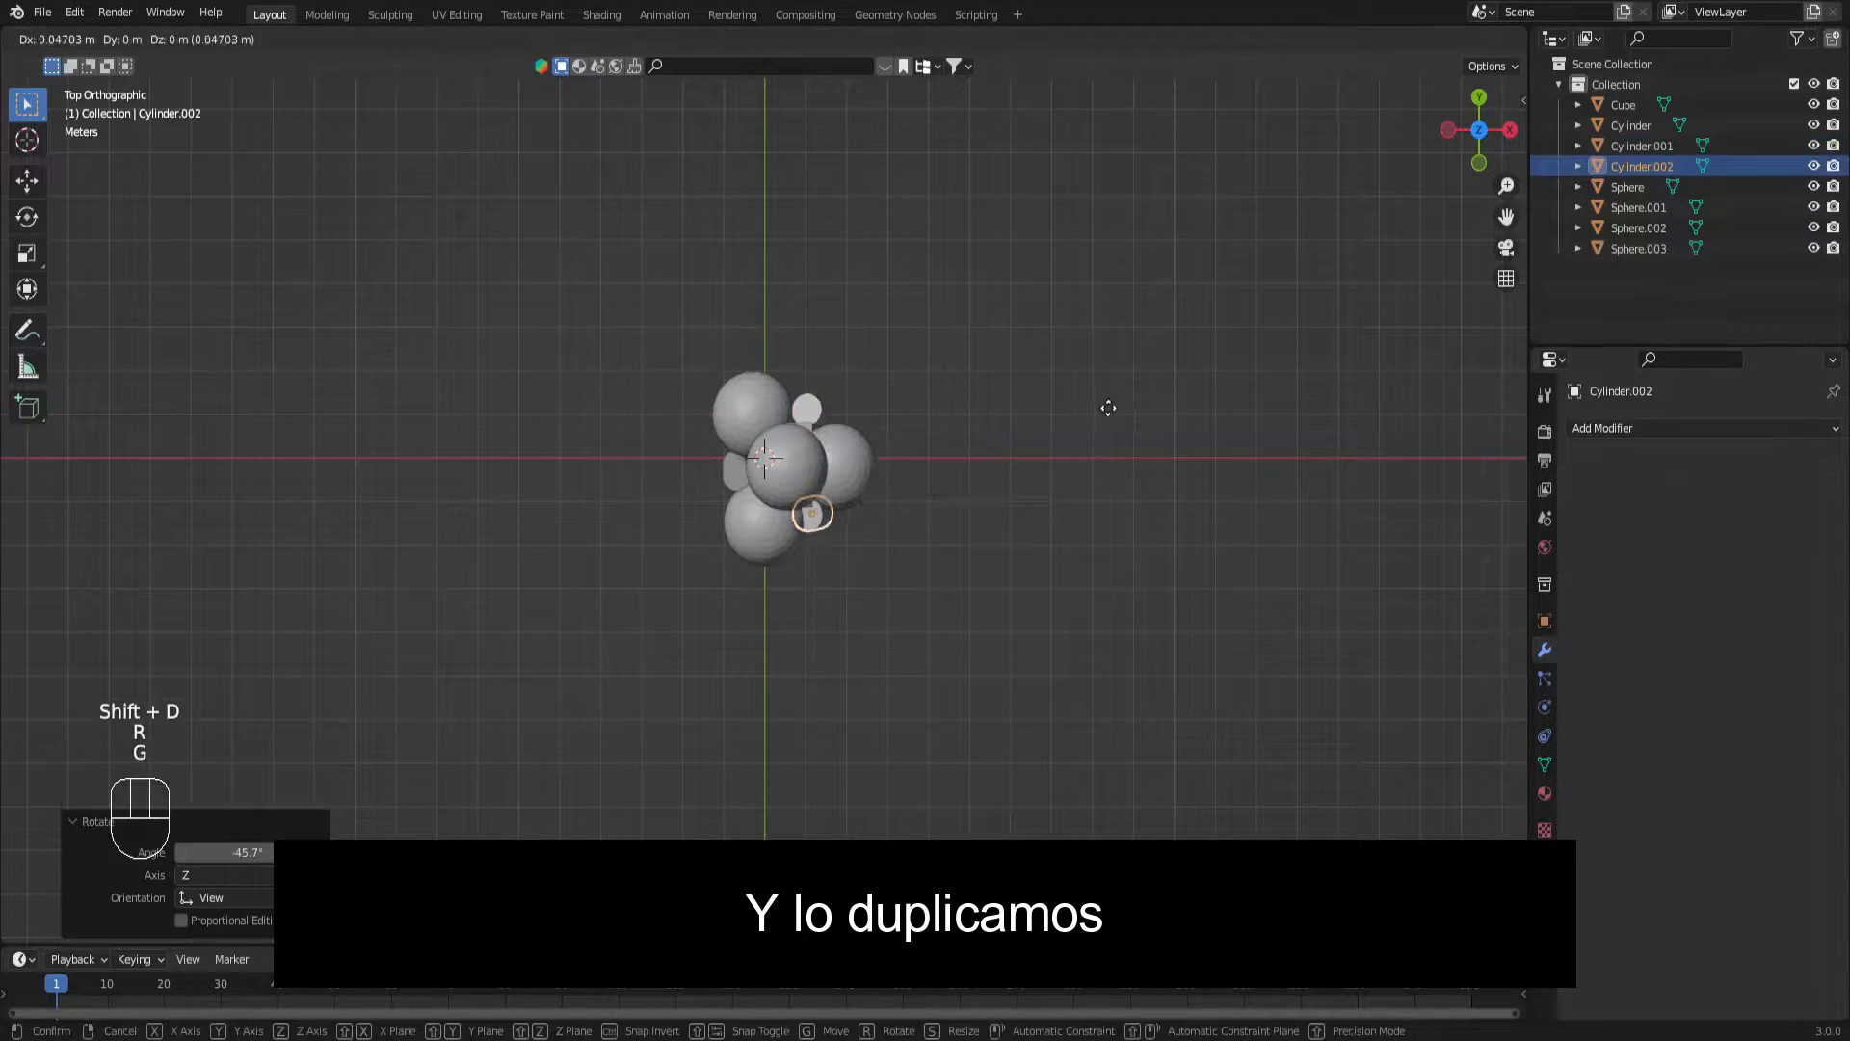
key("x")
key("x")
key("x")
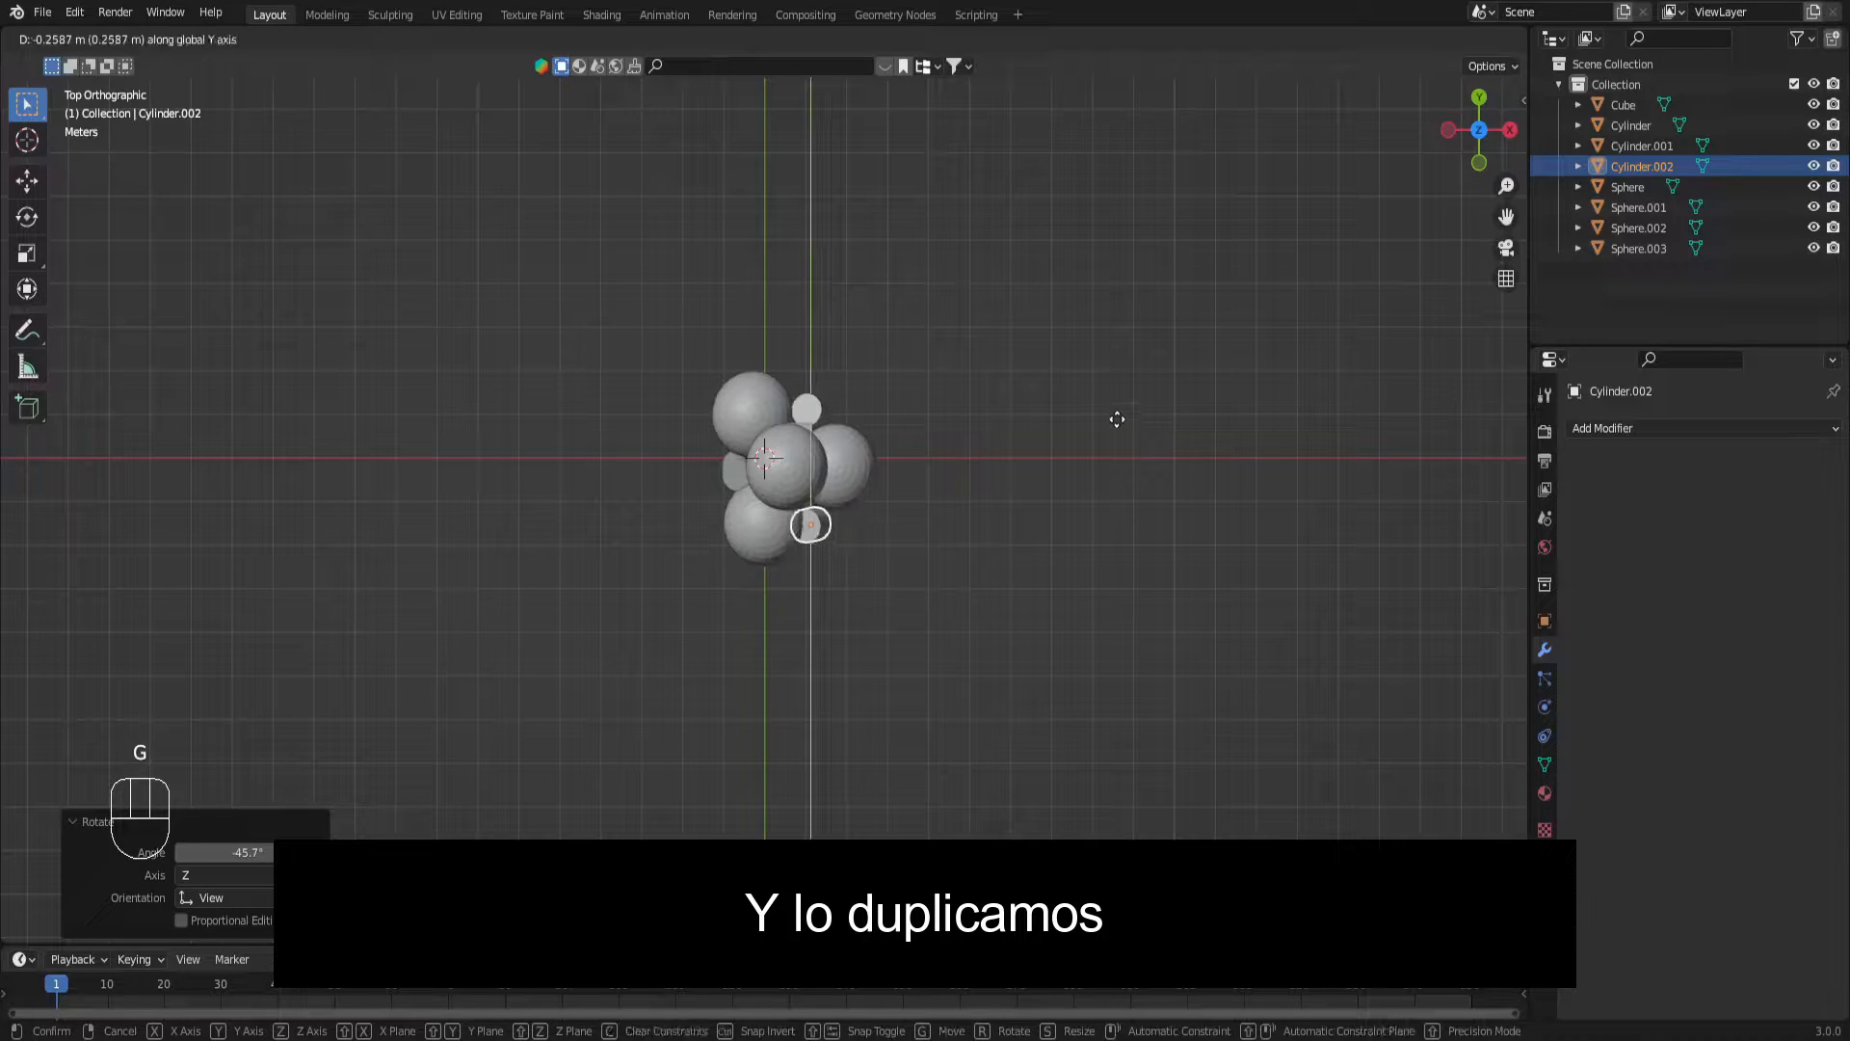
left_click(1117, 419)
key("g")
key("x")
left_click(1130, 428)
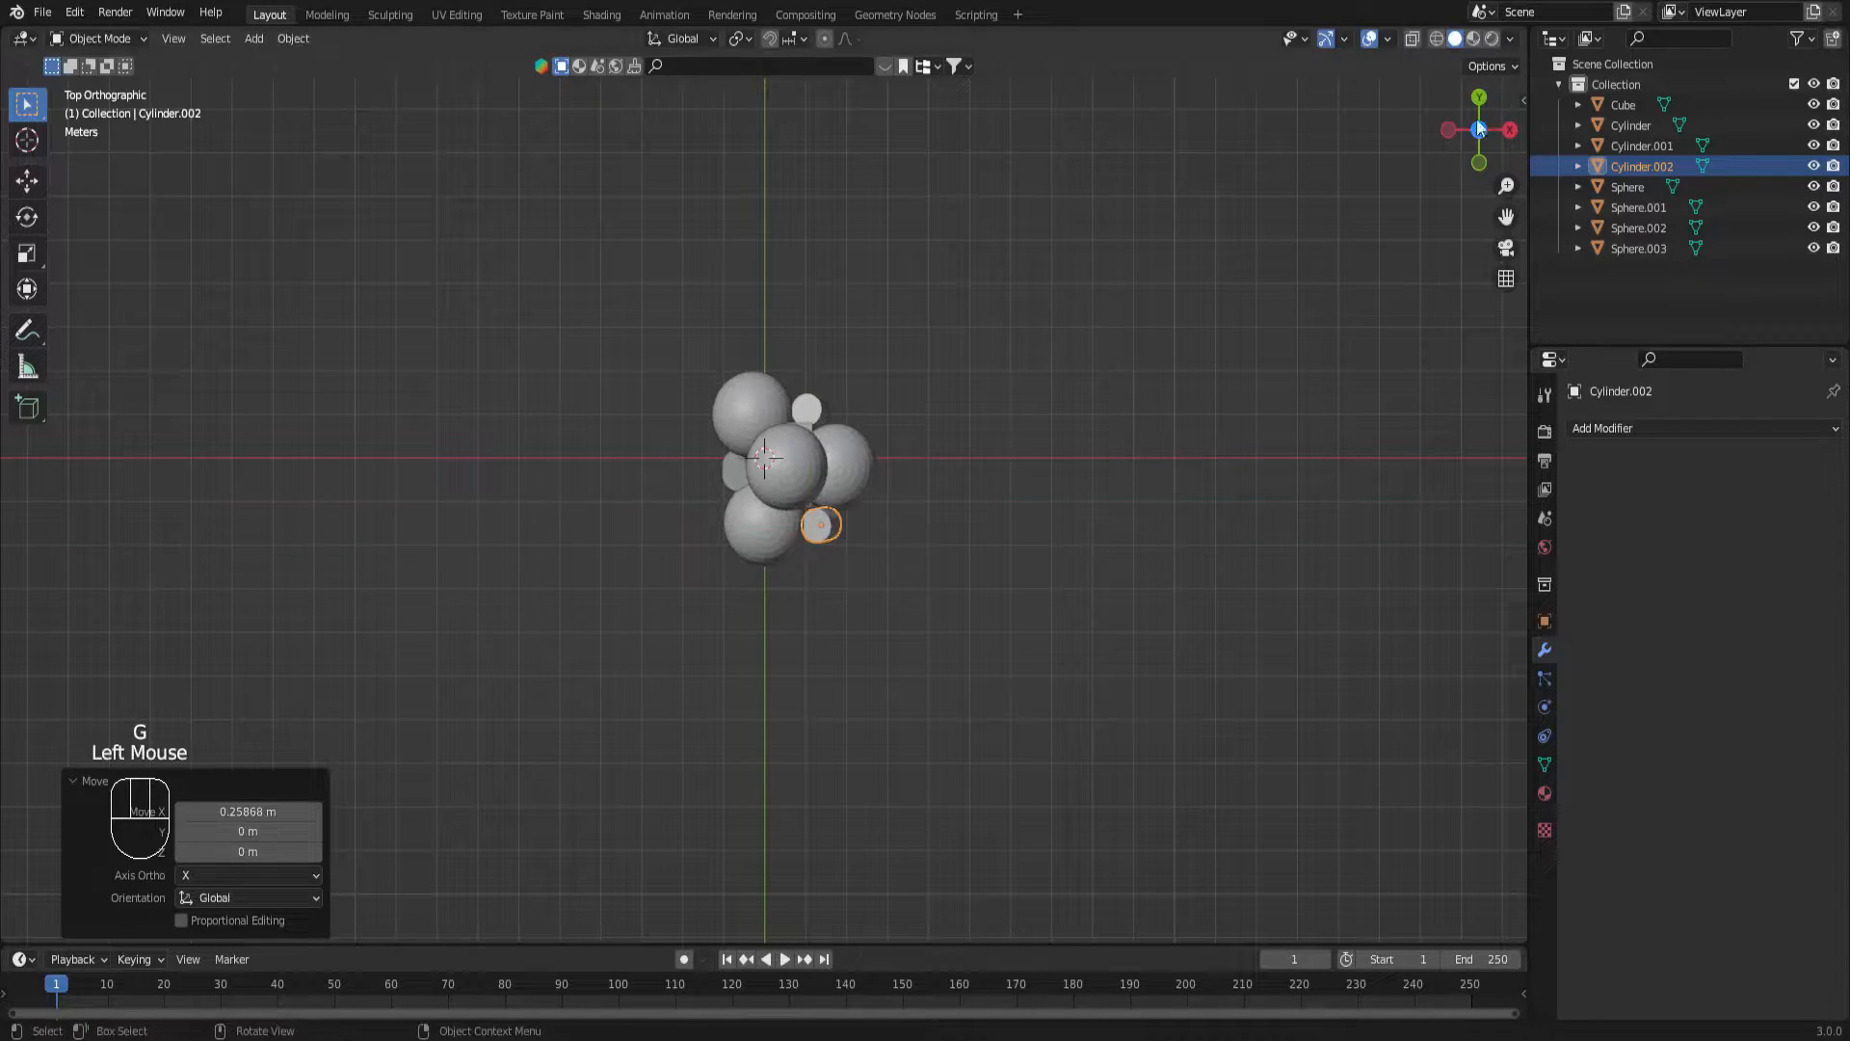
From the left view, join the two lower outer spheres and the cylinder between them into one object.
left_click(1278, 280)
left_click(1449, 129)
scroll(826, 490, "up", 2)
left_click(744, 571)
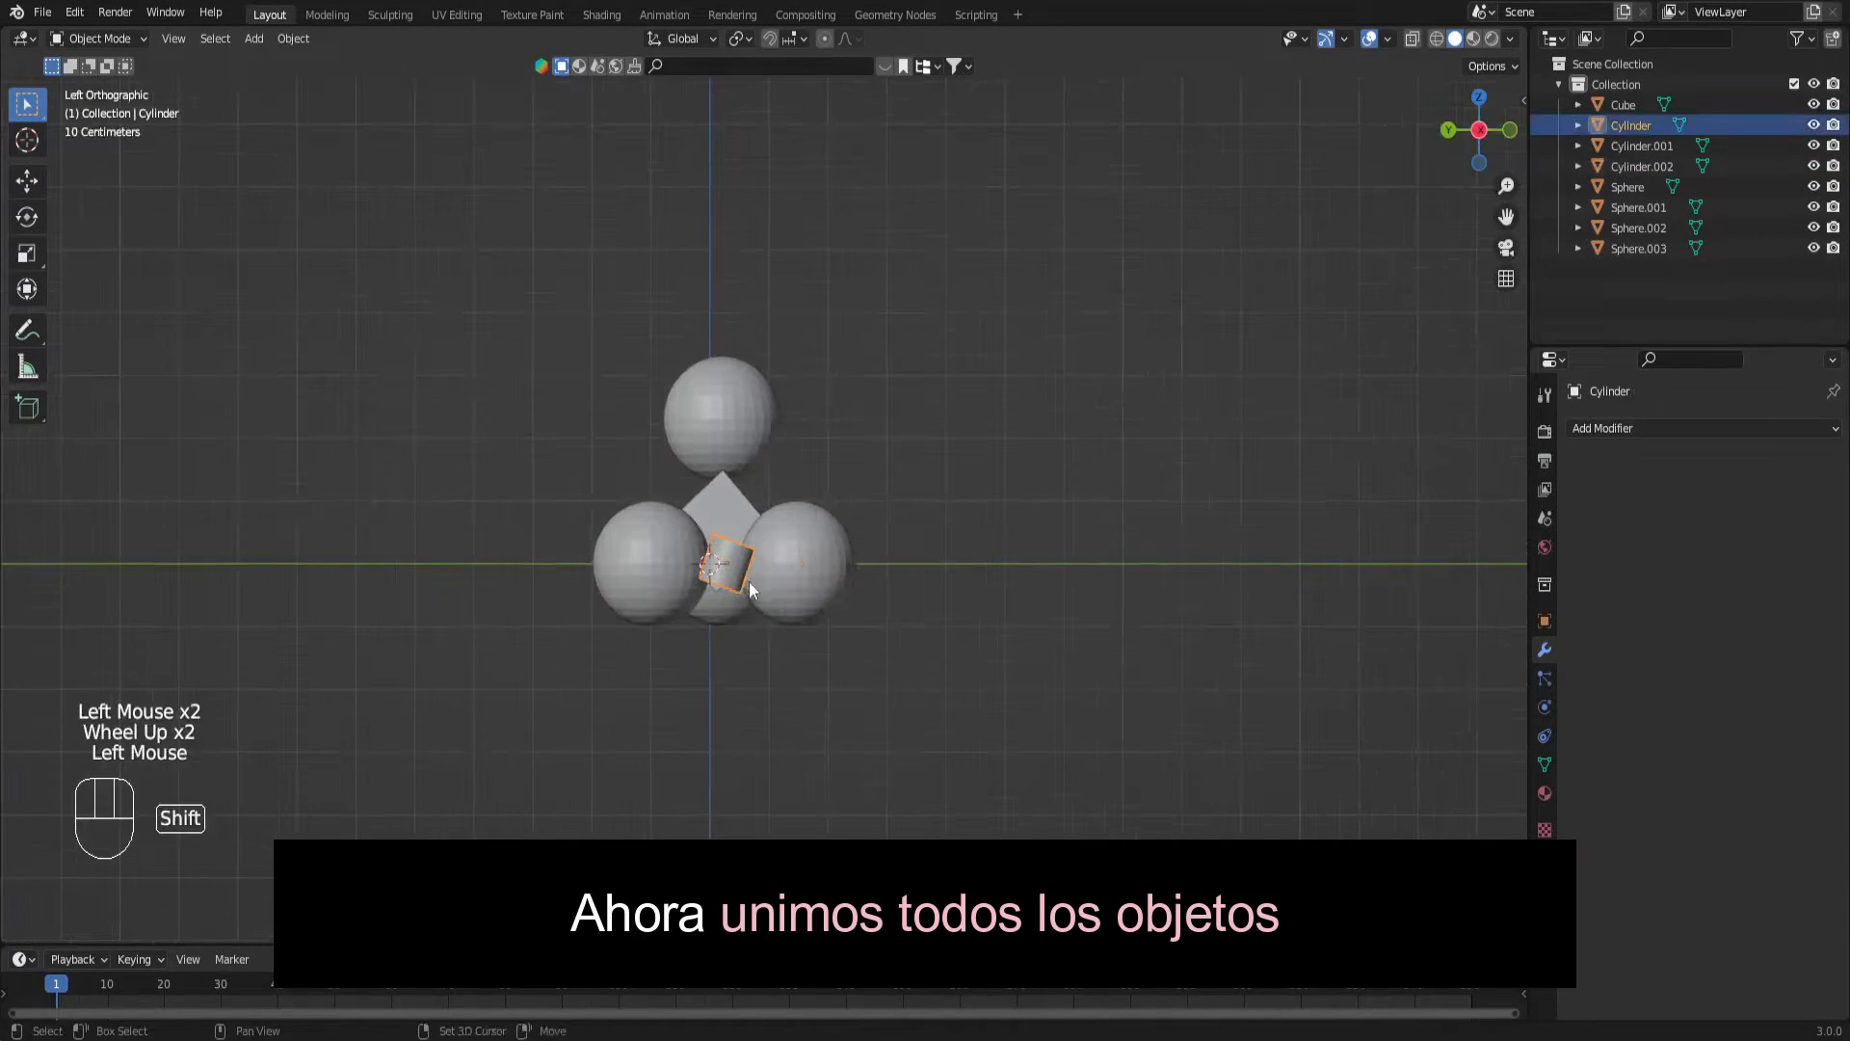
scroll(787, 592, "down", 2)
left_click(815, 593)
left_click(810, 544)
left_click(751, 557, "shift")
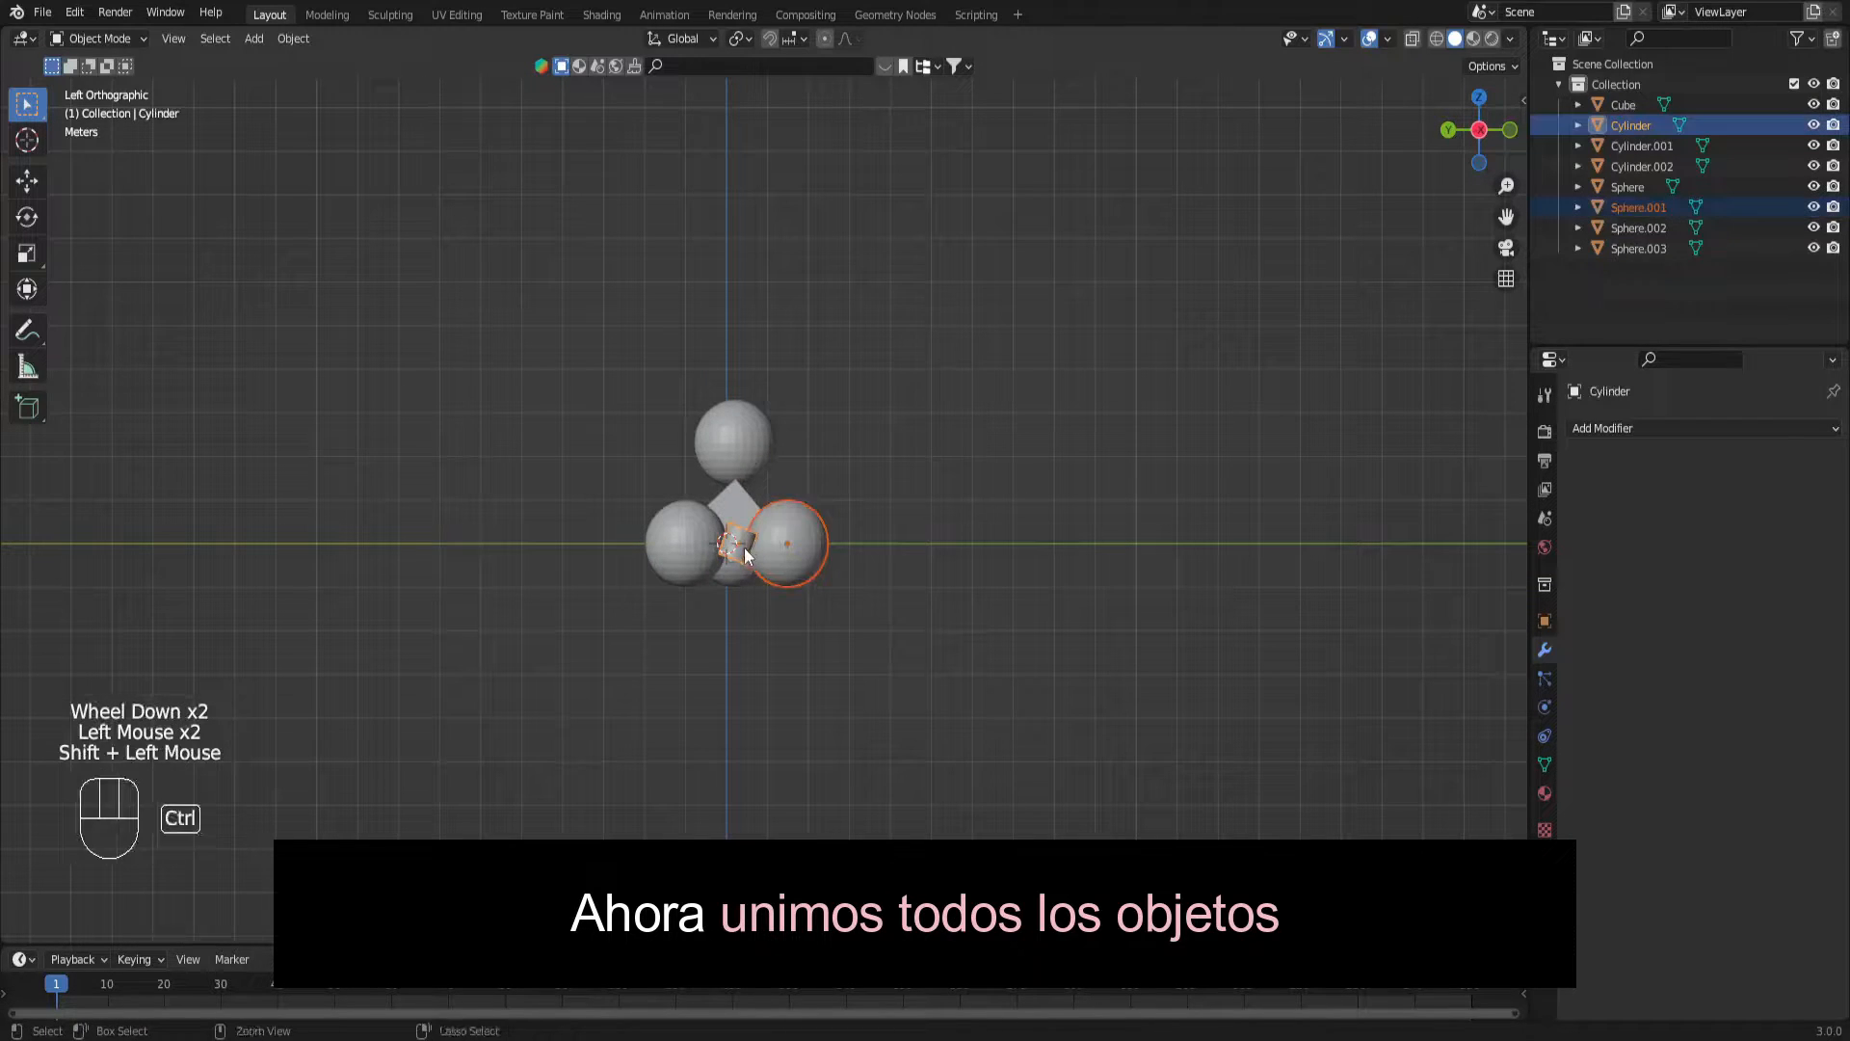
key("ctrl+j")
left_click(685, 548)
left_click(771, 546, "shift")
key("ctrl+j")
Join the cube with the top sphere, and join that pair to the object made of the lower outer spheres and cylinder.
left_click(740, 496)
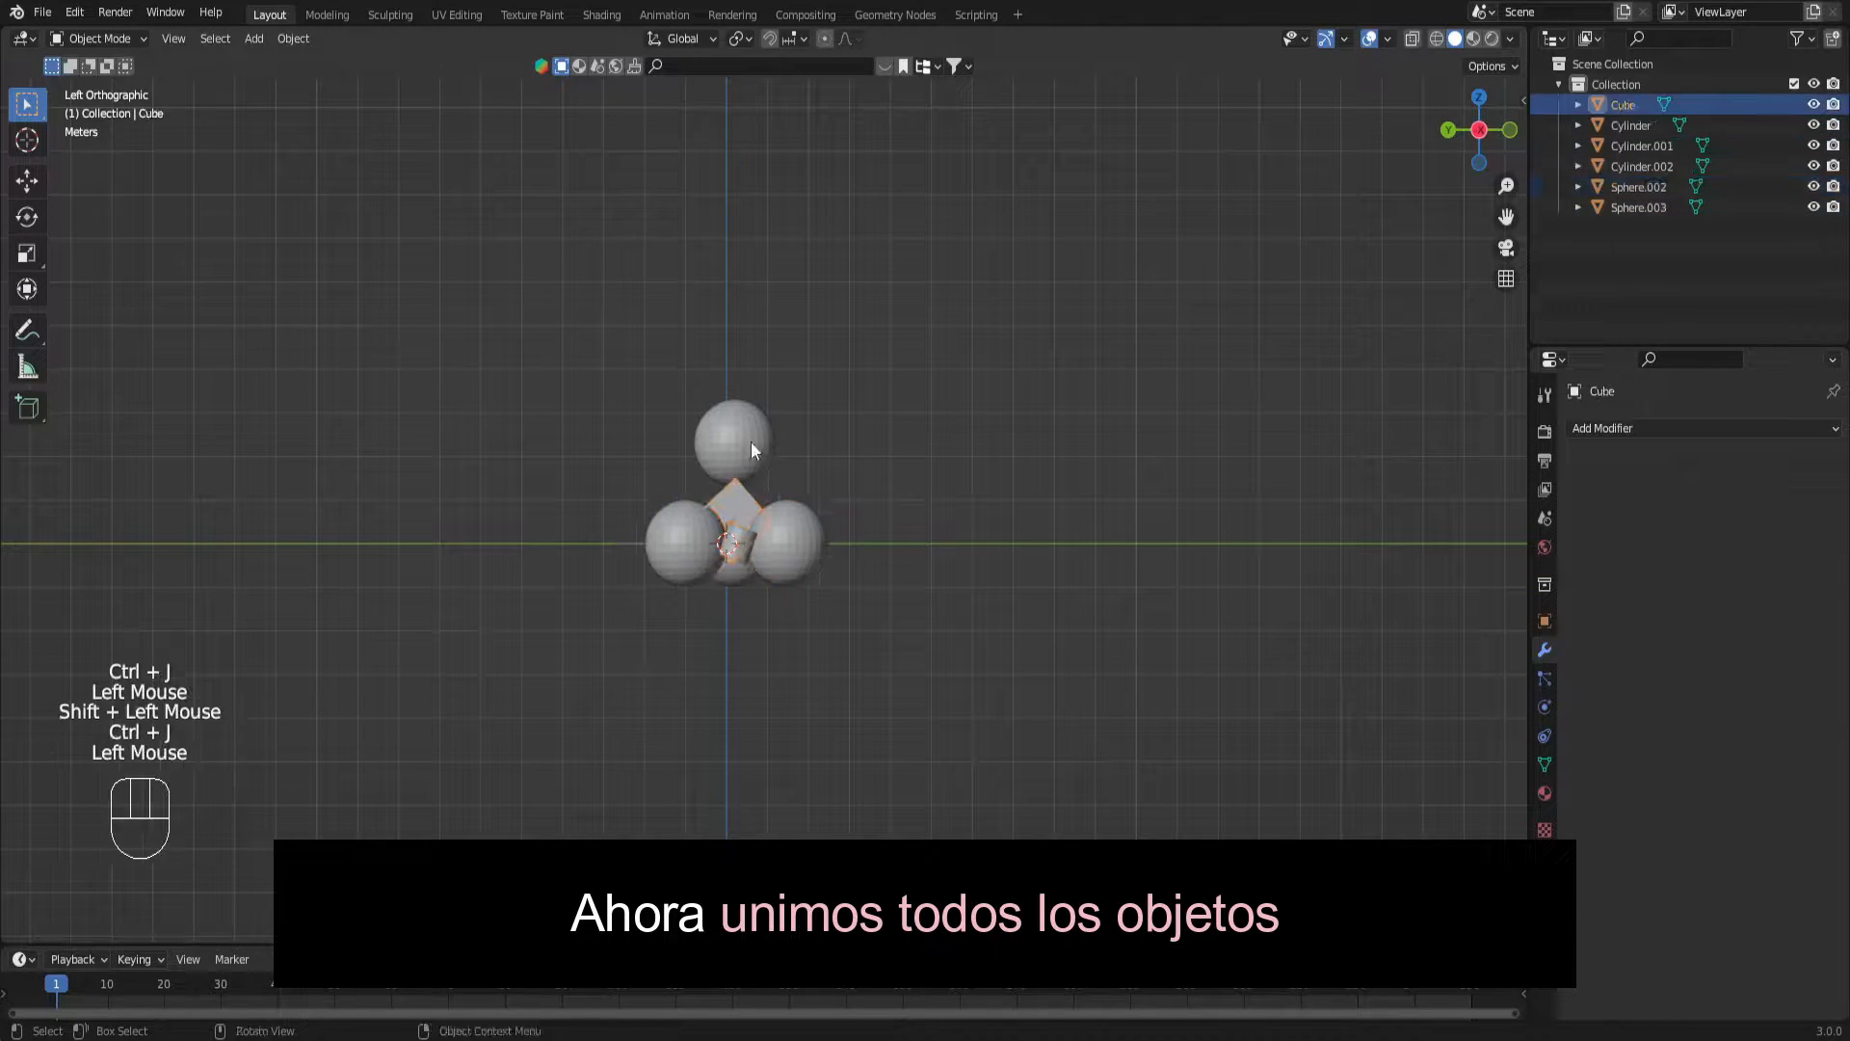
left_click(749, 442, "shift")
key("ctrl+j")
left_click(788, 546, "shift")
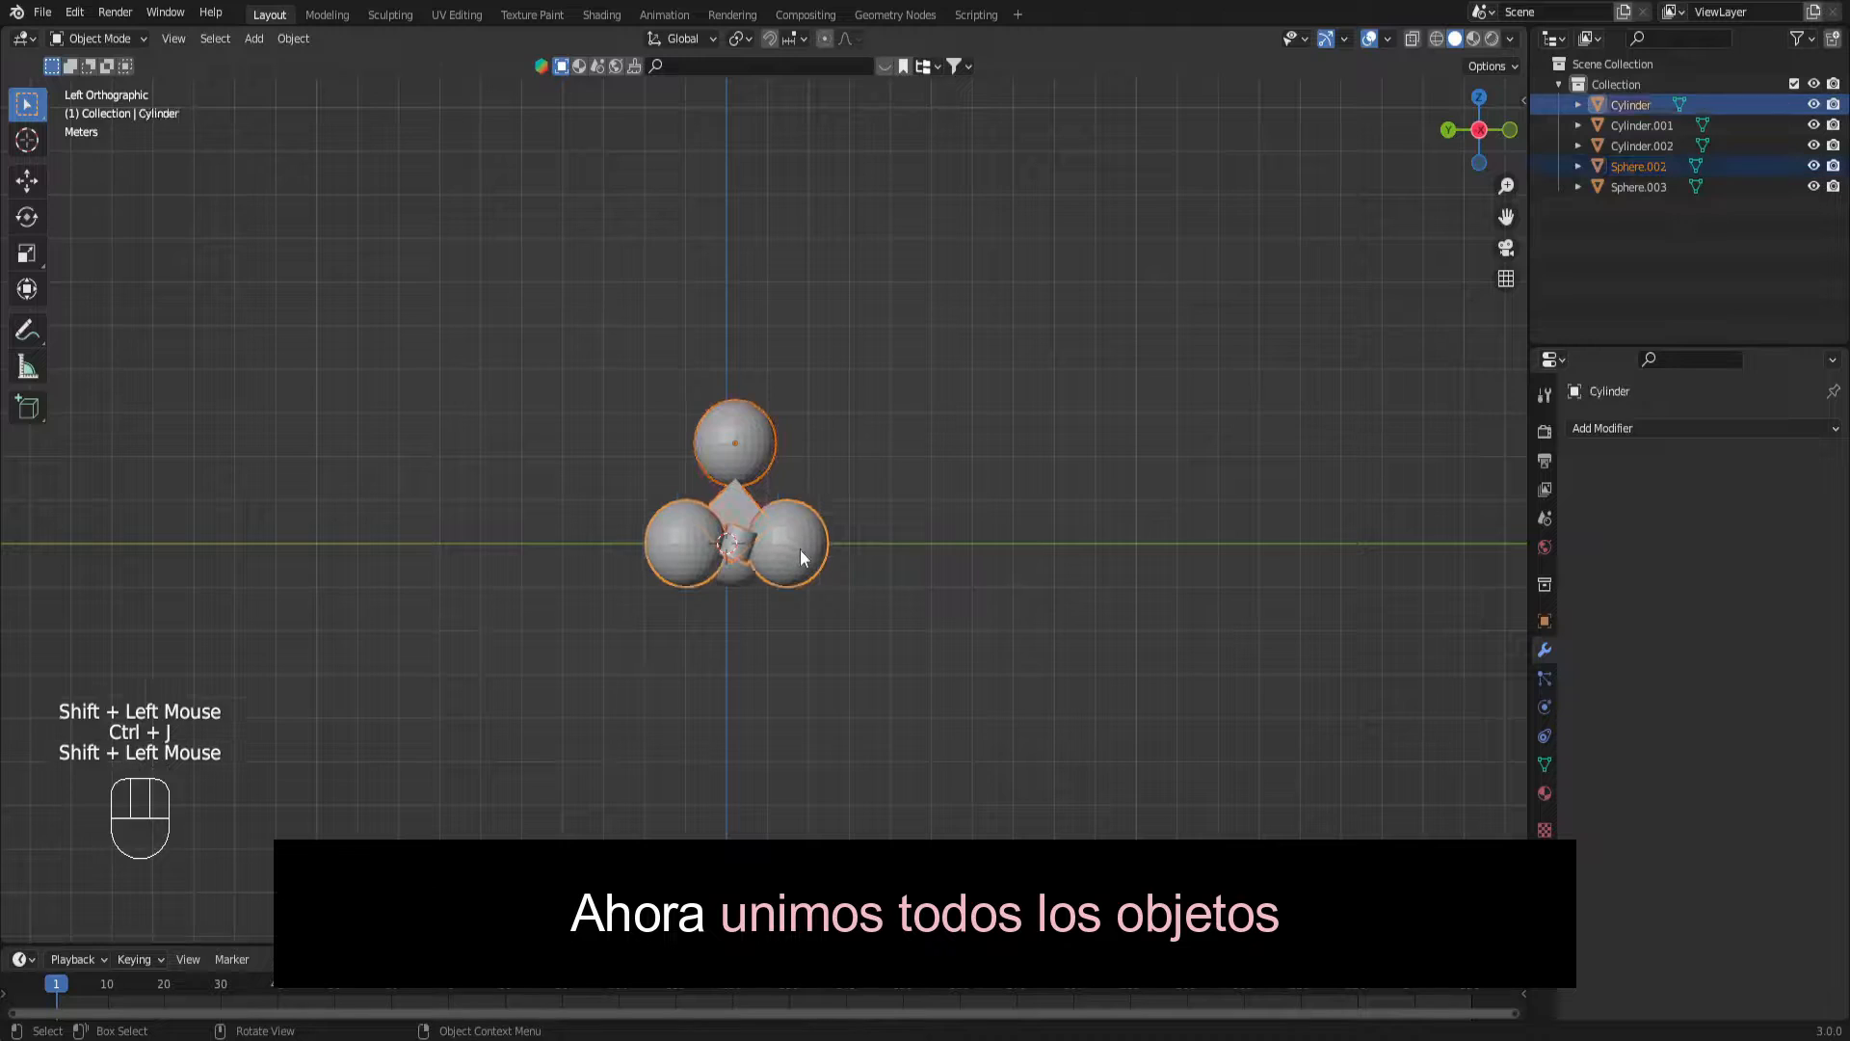
key("ctrl+j")
From the right view, join the near lower sphere with the two cylinders on either side of it.
left_click(1479, 130)
left_click(808, 552)
left_click(743, 546, "shift")
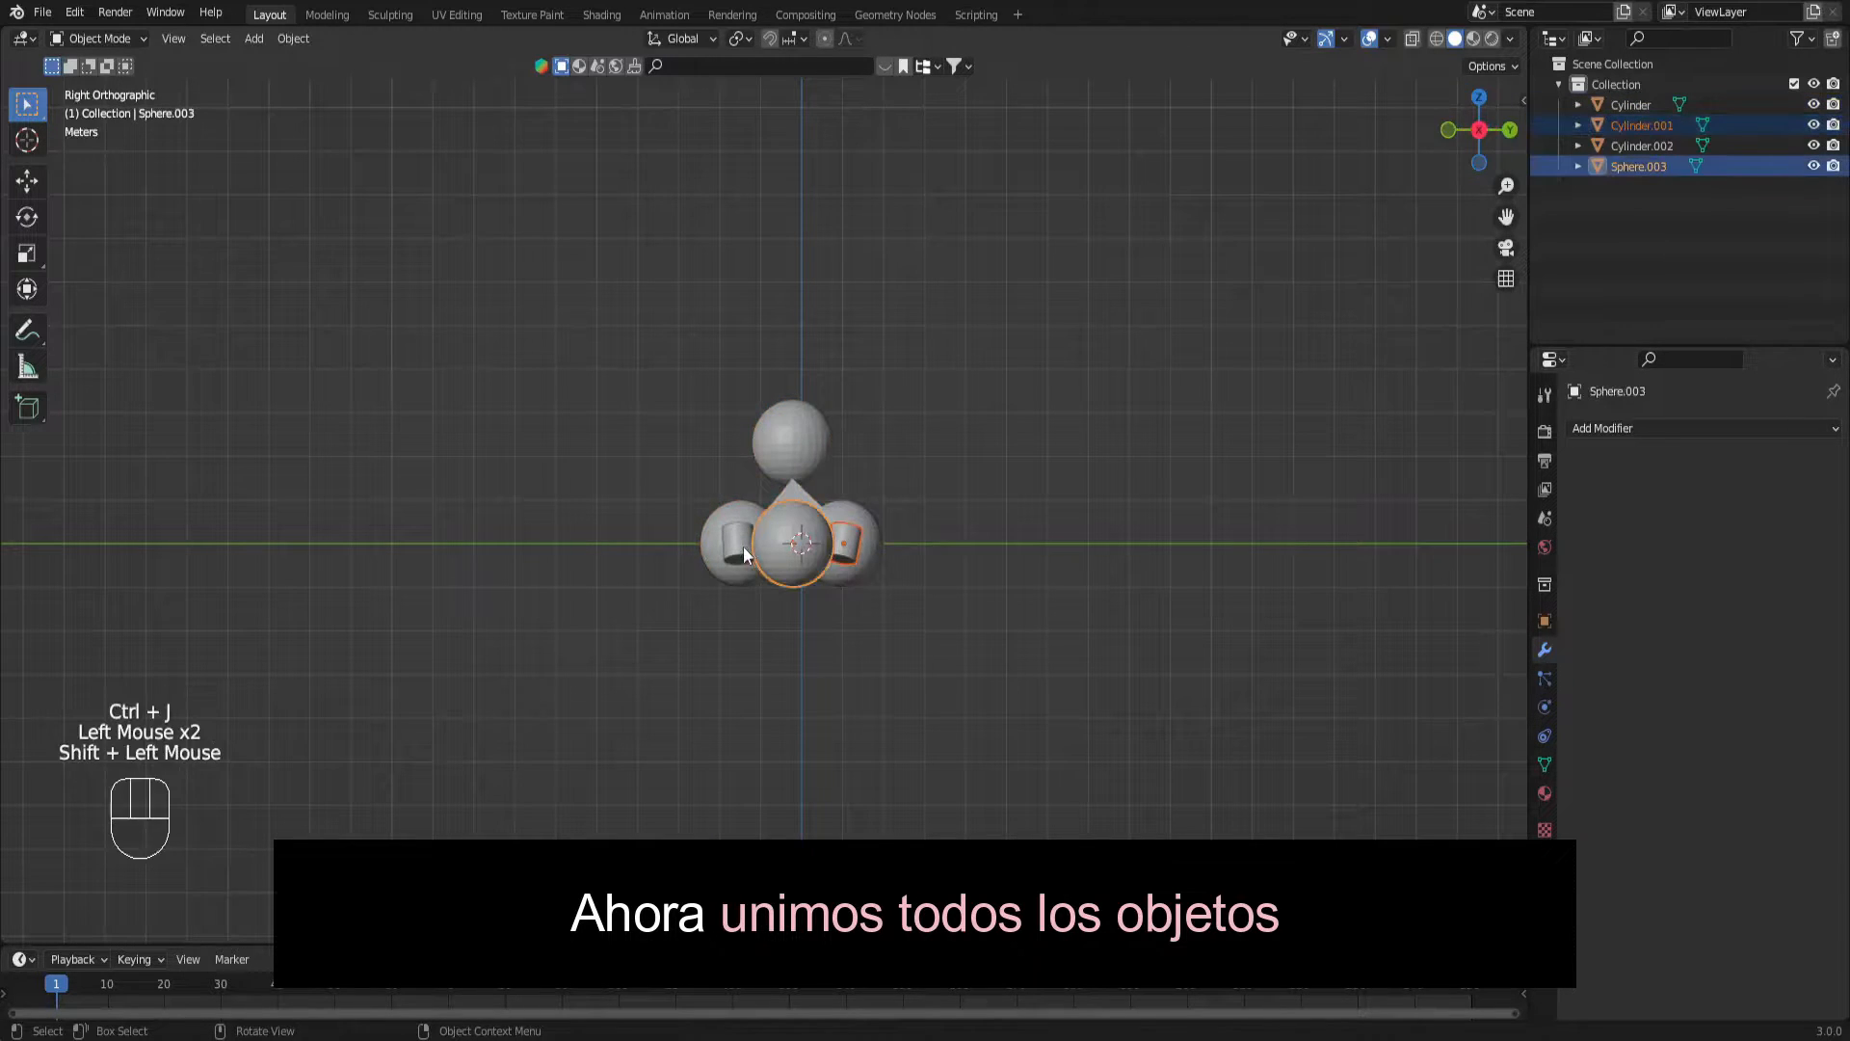
key("ctrl+j")
left_click(739, 545)
left_click(777, 554, "shift")
key("ctrl+j")
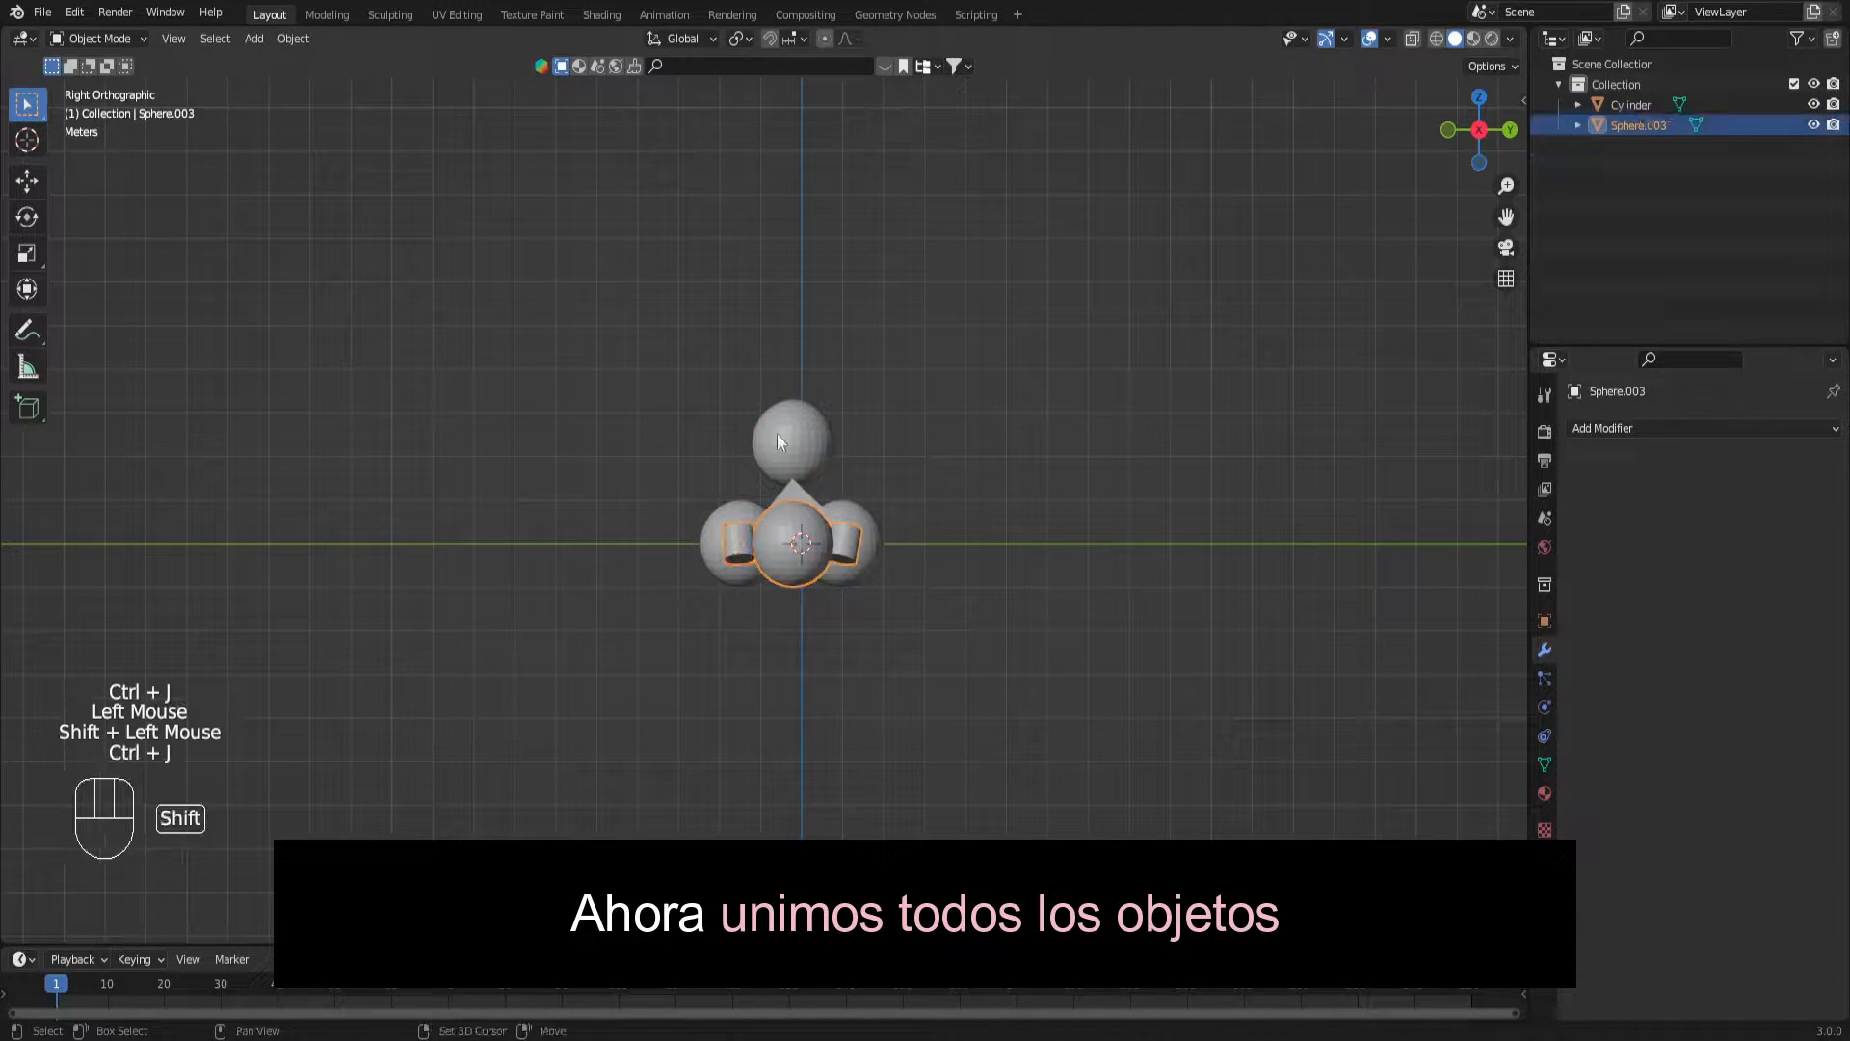
Join the sphere-and-cylinders group with the rest of the cluster into a single object and deselect it.
left_click(777, 437, "shift")
key("ctrl+j")
left_click(907, 461)
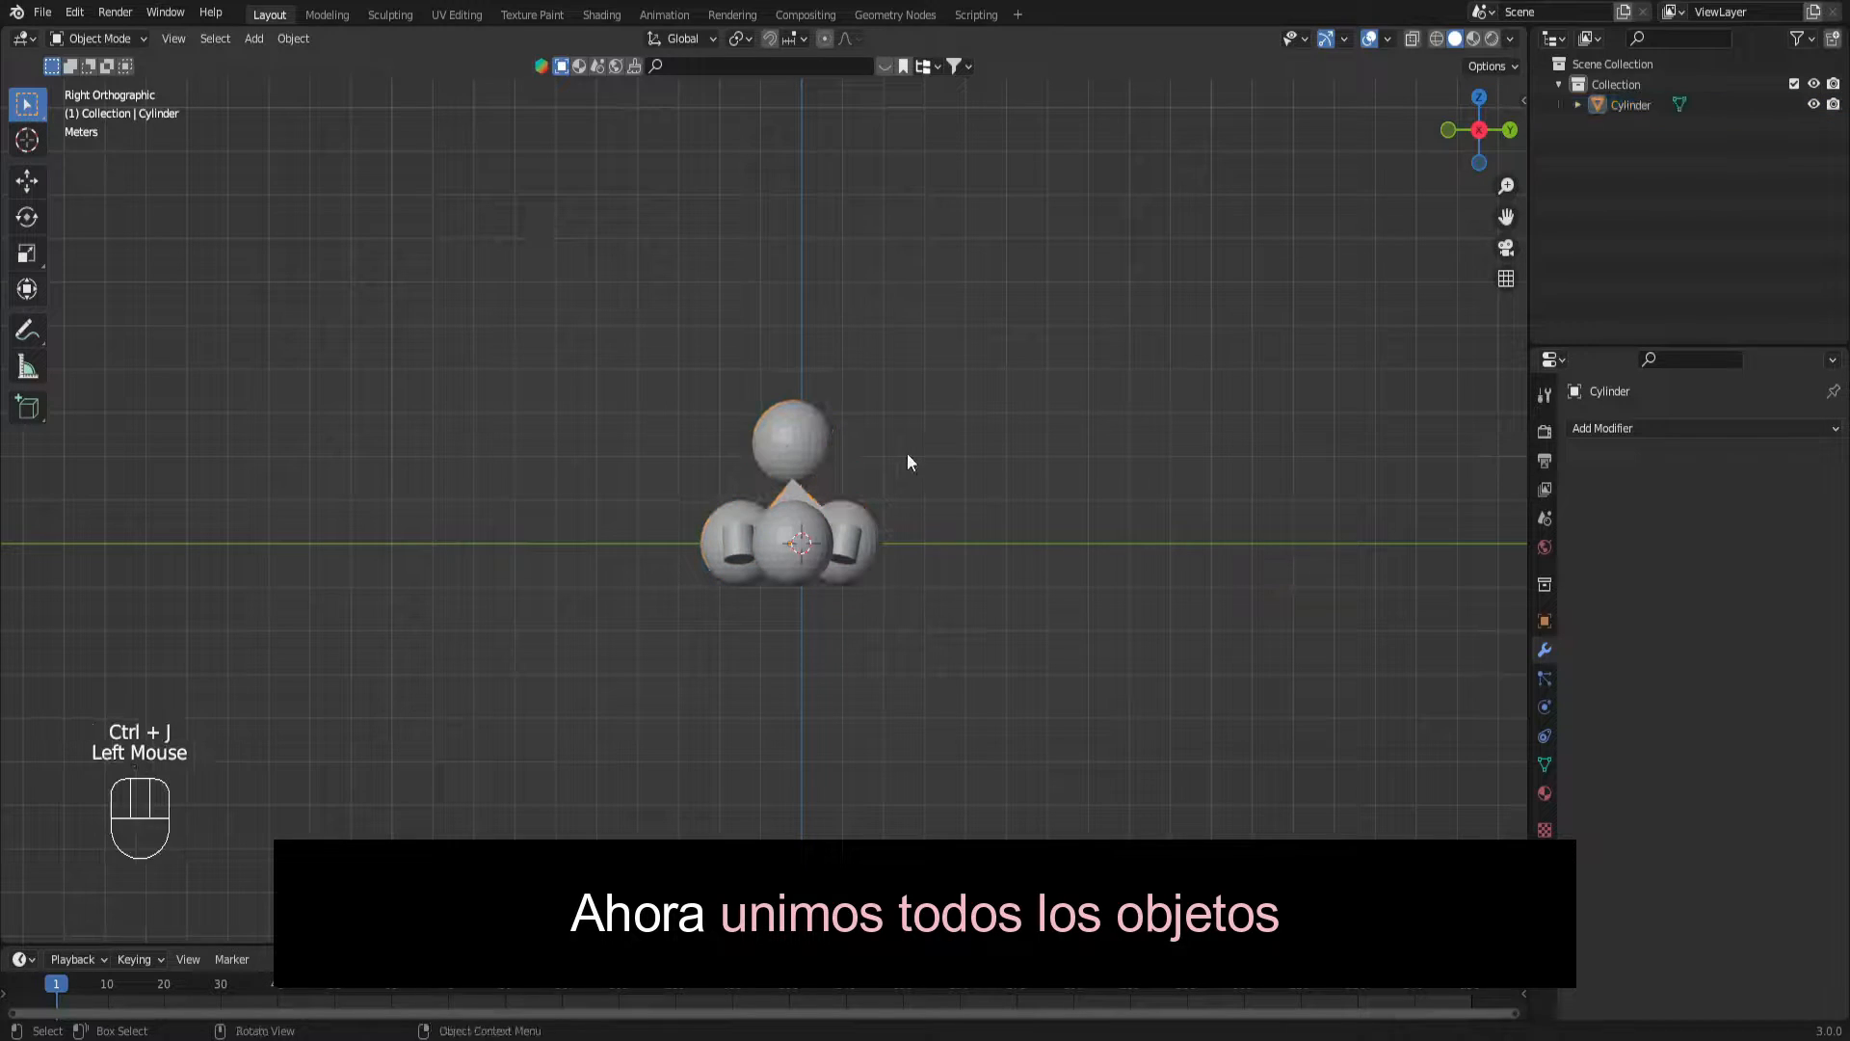
Move the joined cluster about 0.26 m along Y to centre it on the origin, and lower it slightly.
left_click(814, 558)
key("g")
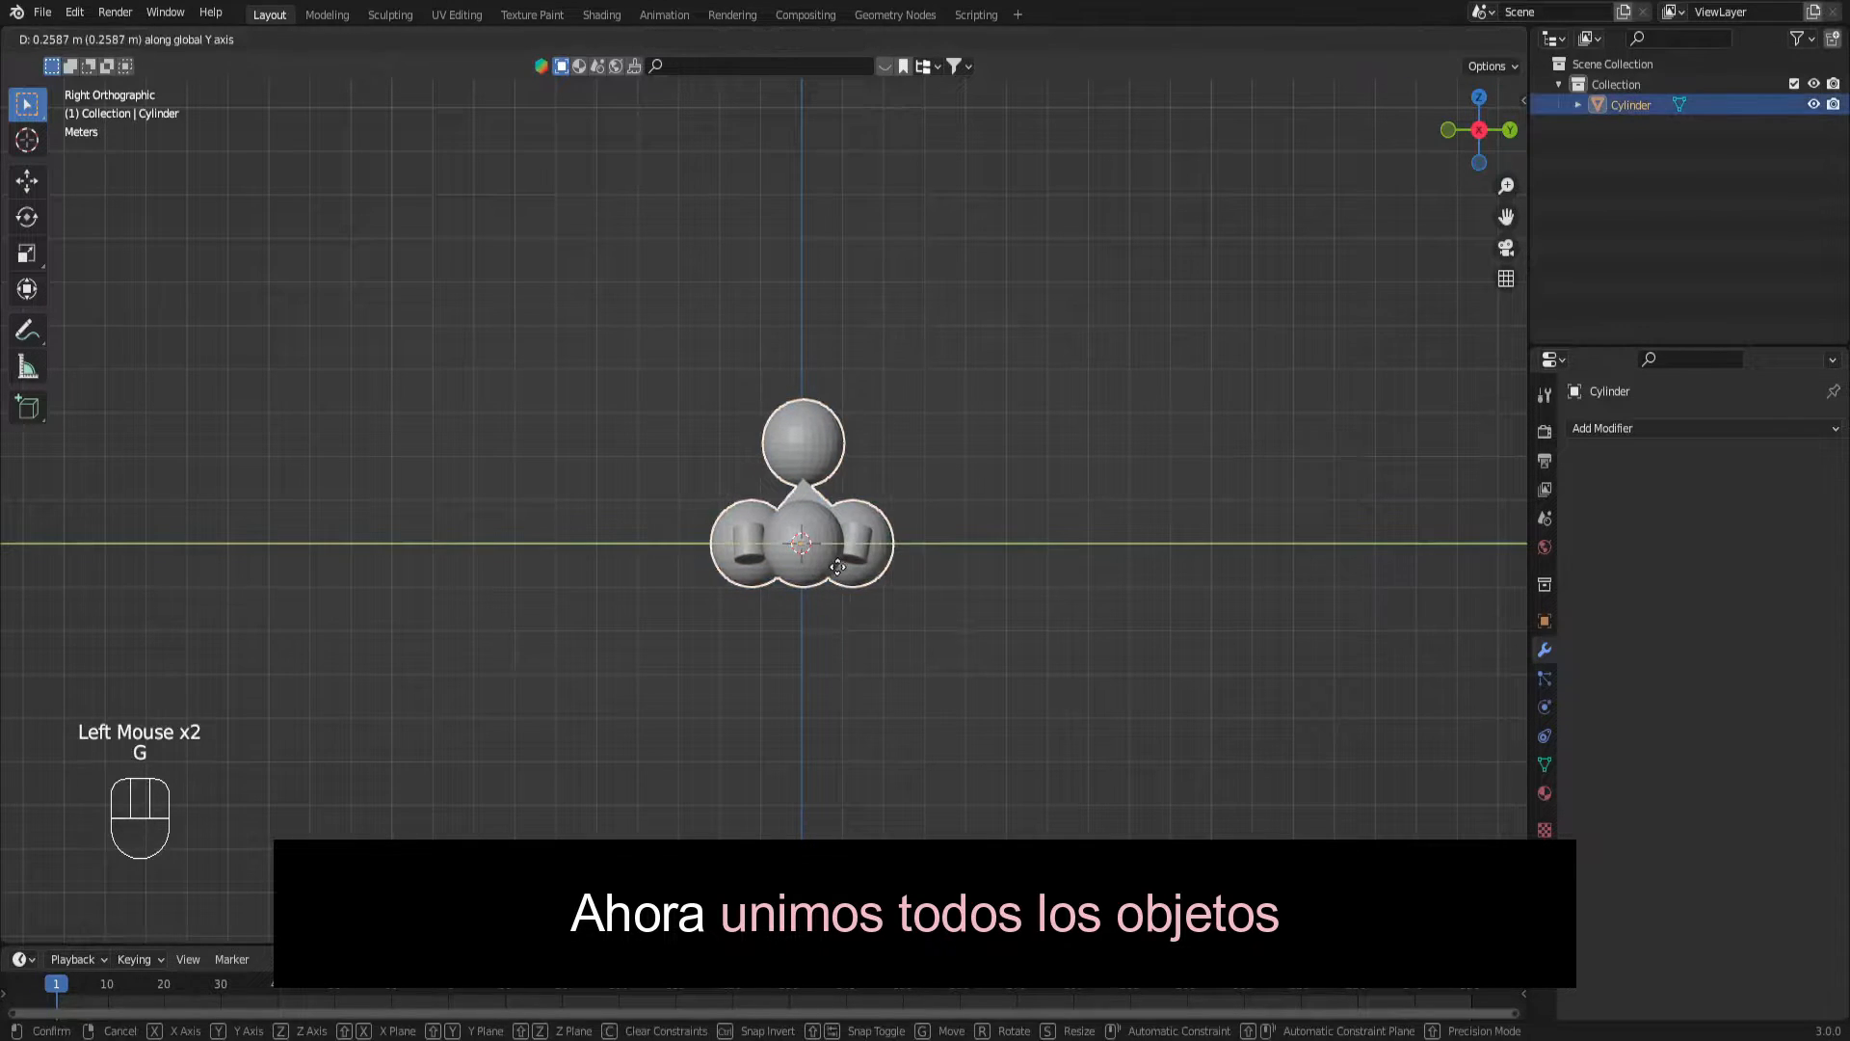
key("g")
left_click(858, 596)
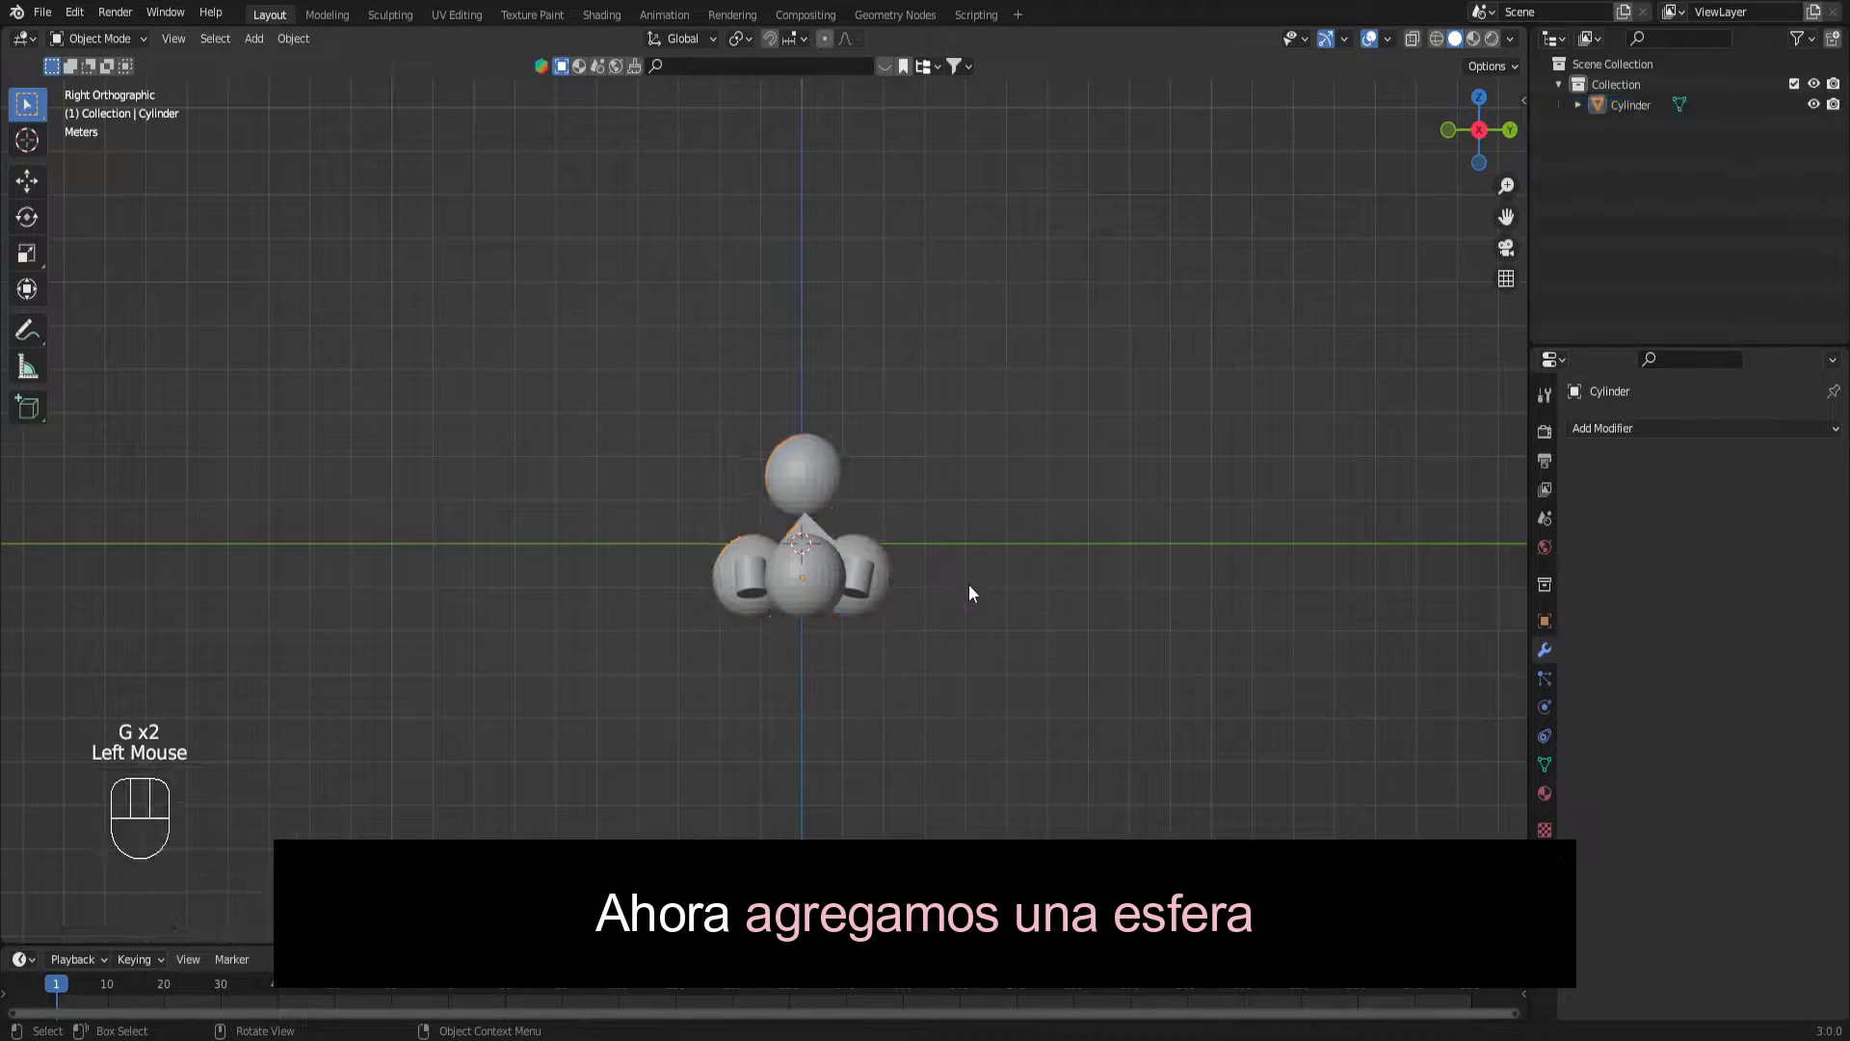
Add a cube mesh and scale it to about 3.548 so it encloses the cluster.
key("shift+a")
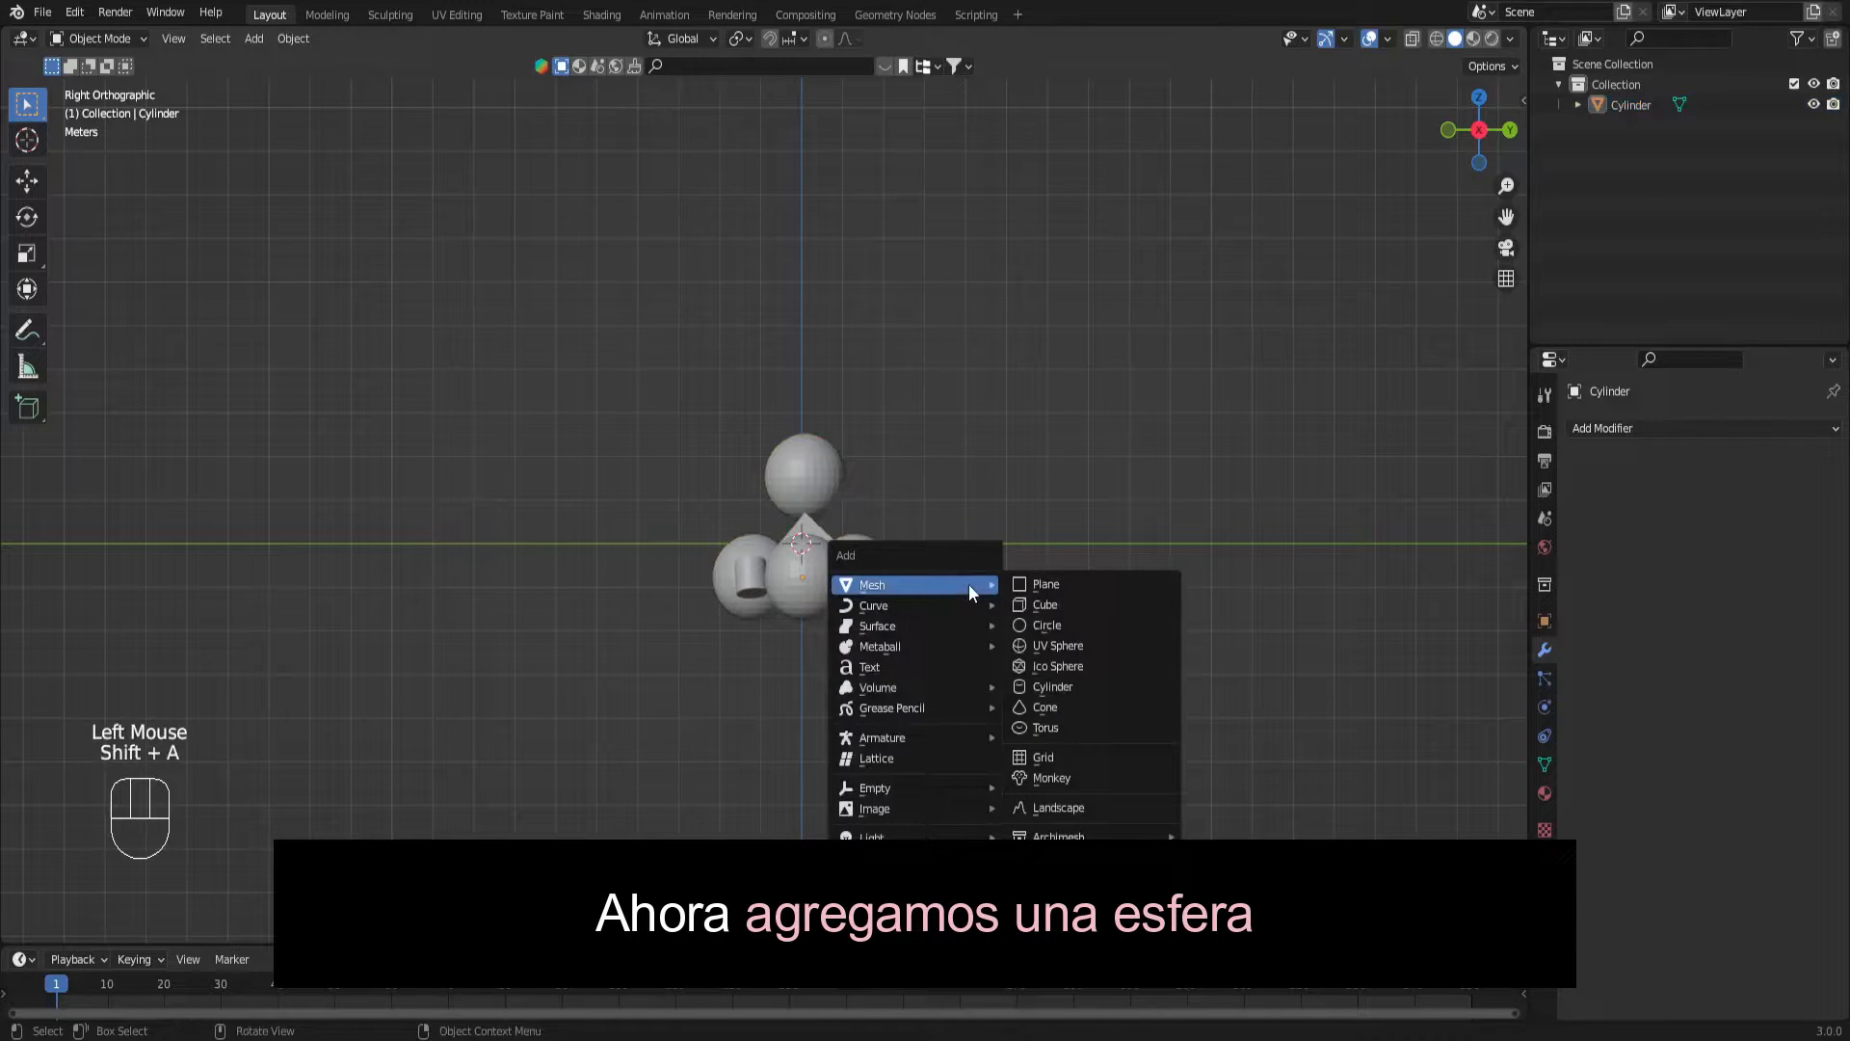
left_click(1036, 604)
key("s")
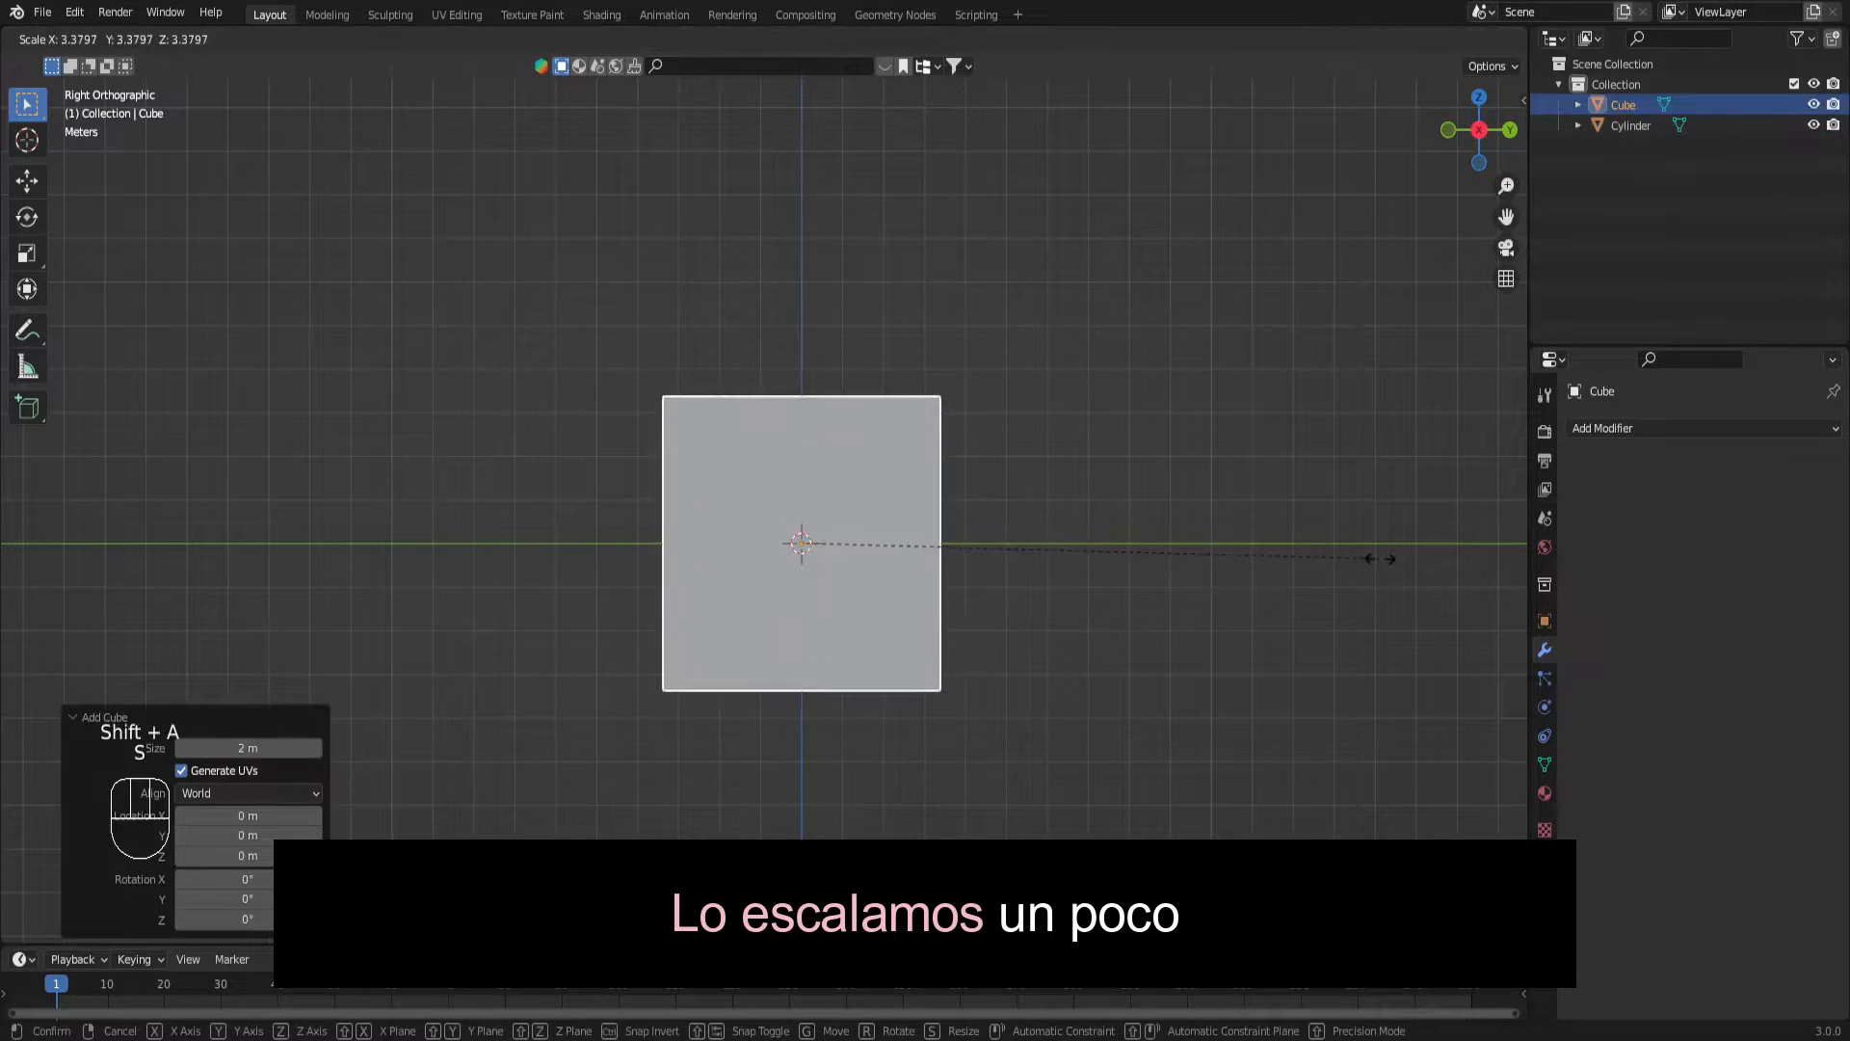
left_click(1409, 557)
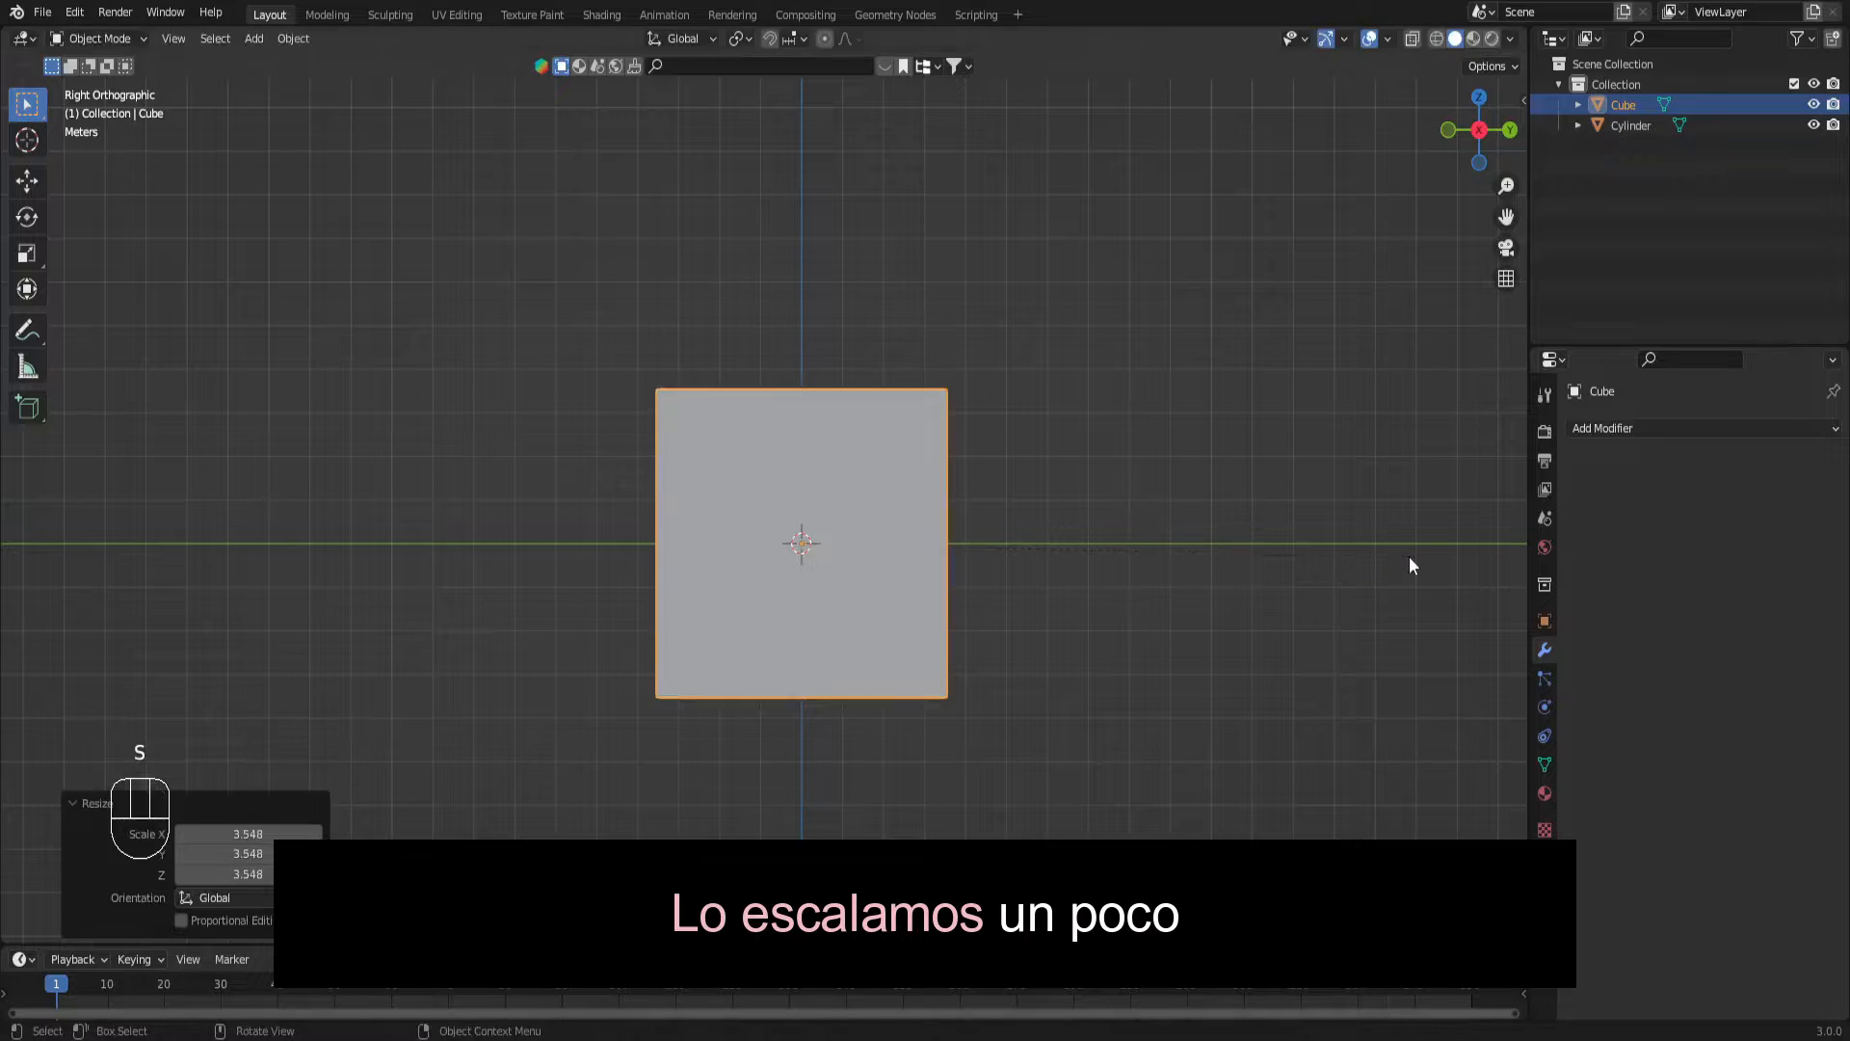
Subdivide the cube's faces in Edit Mode with 40 cuts and return to Object Mode.
key("Tab")
right_click(916, 576)
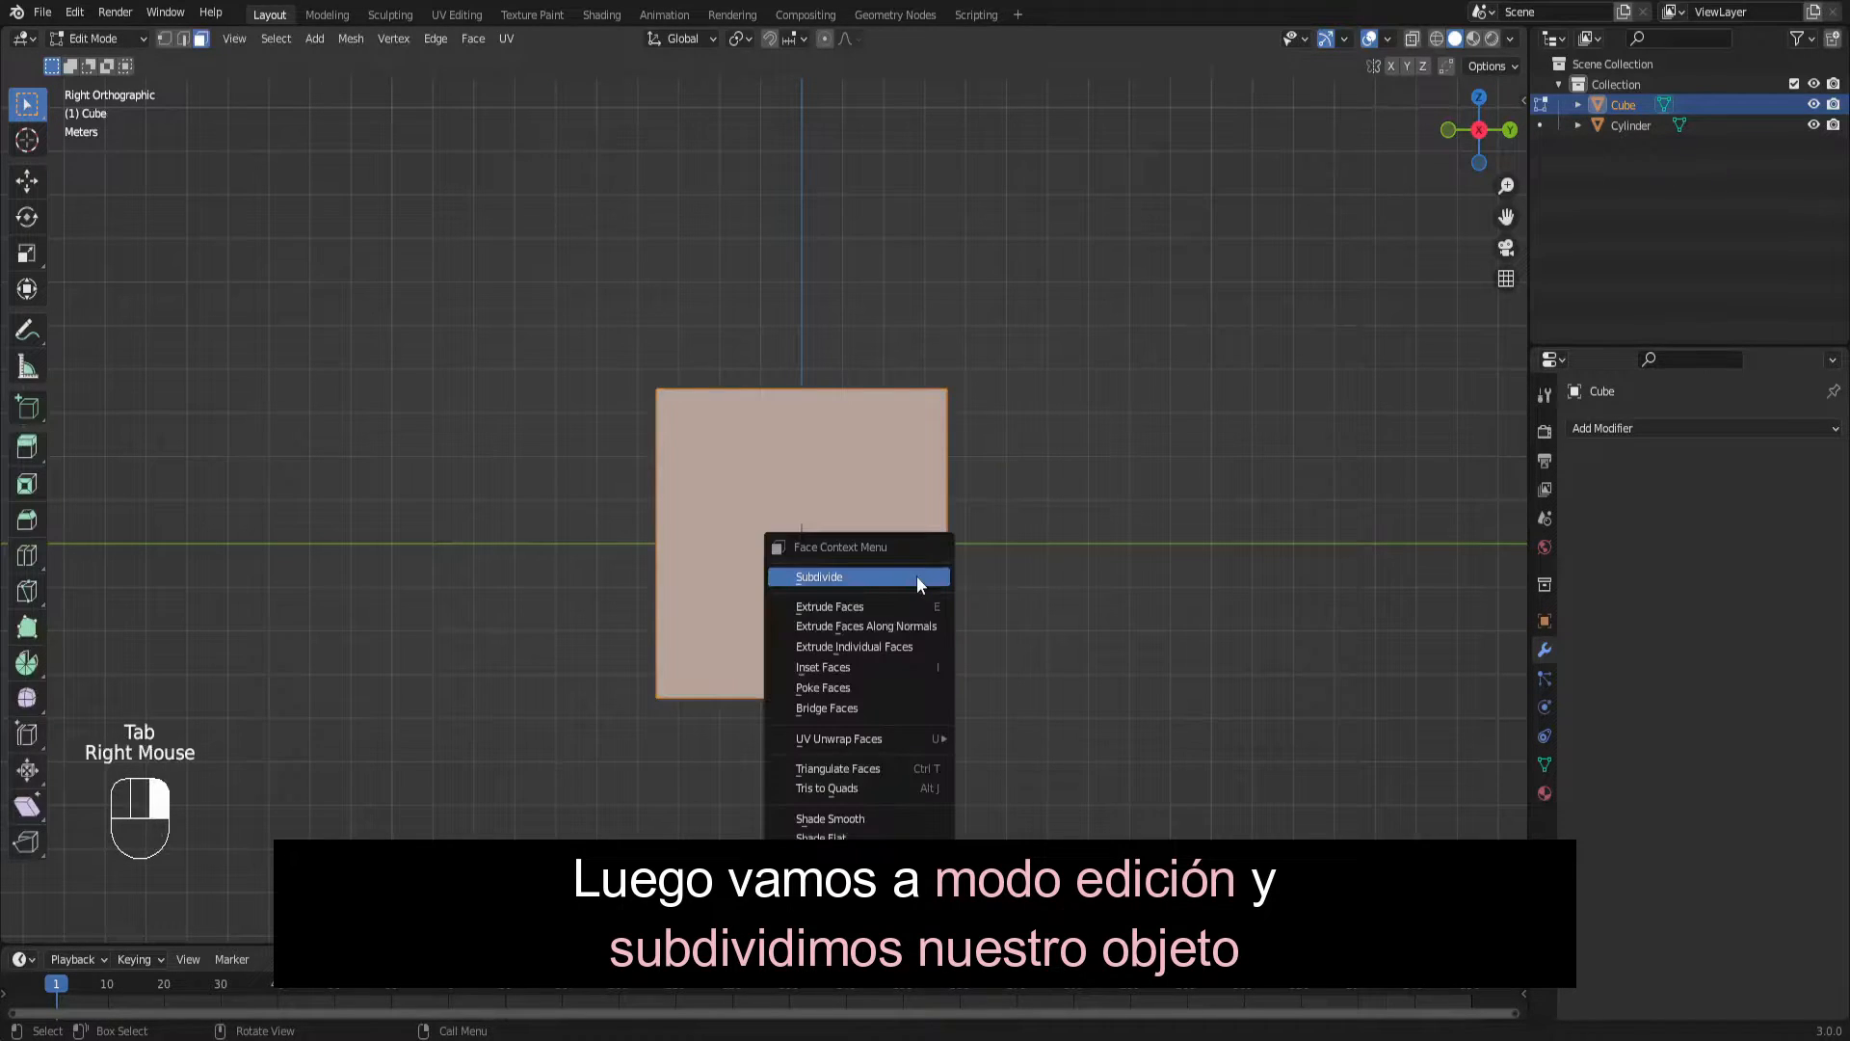
left_click(916, 576)
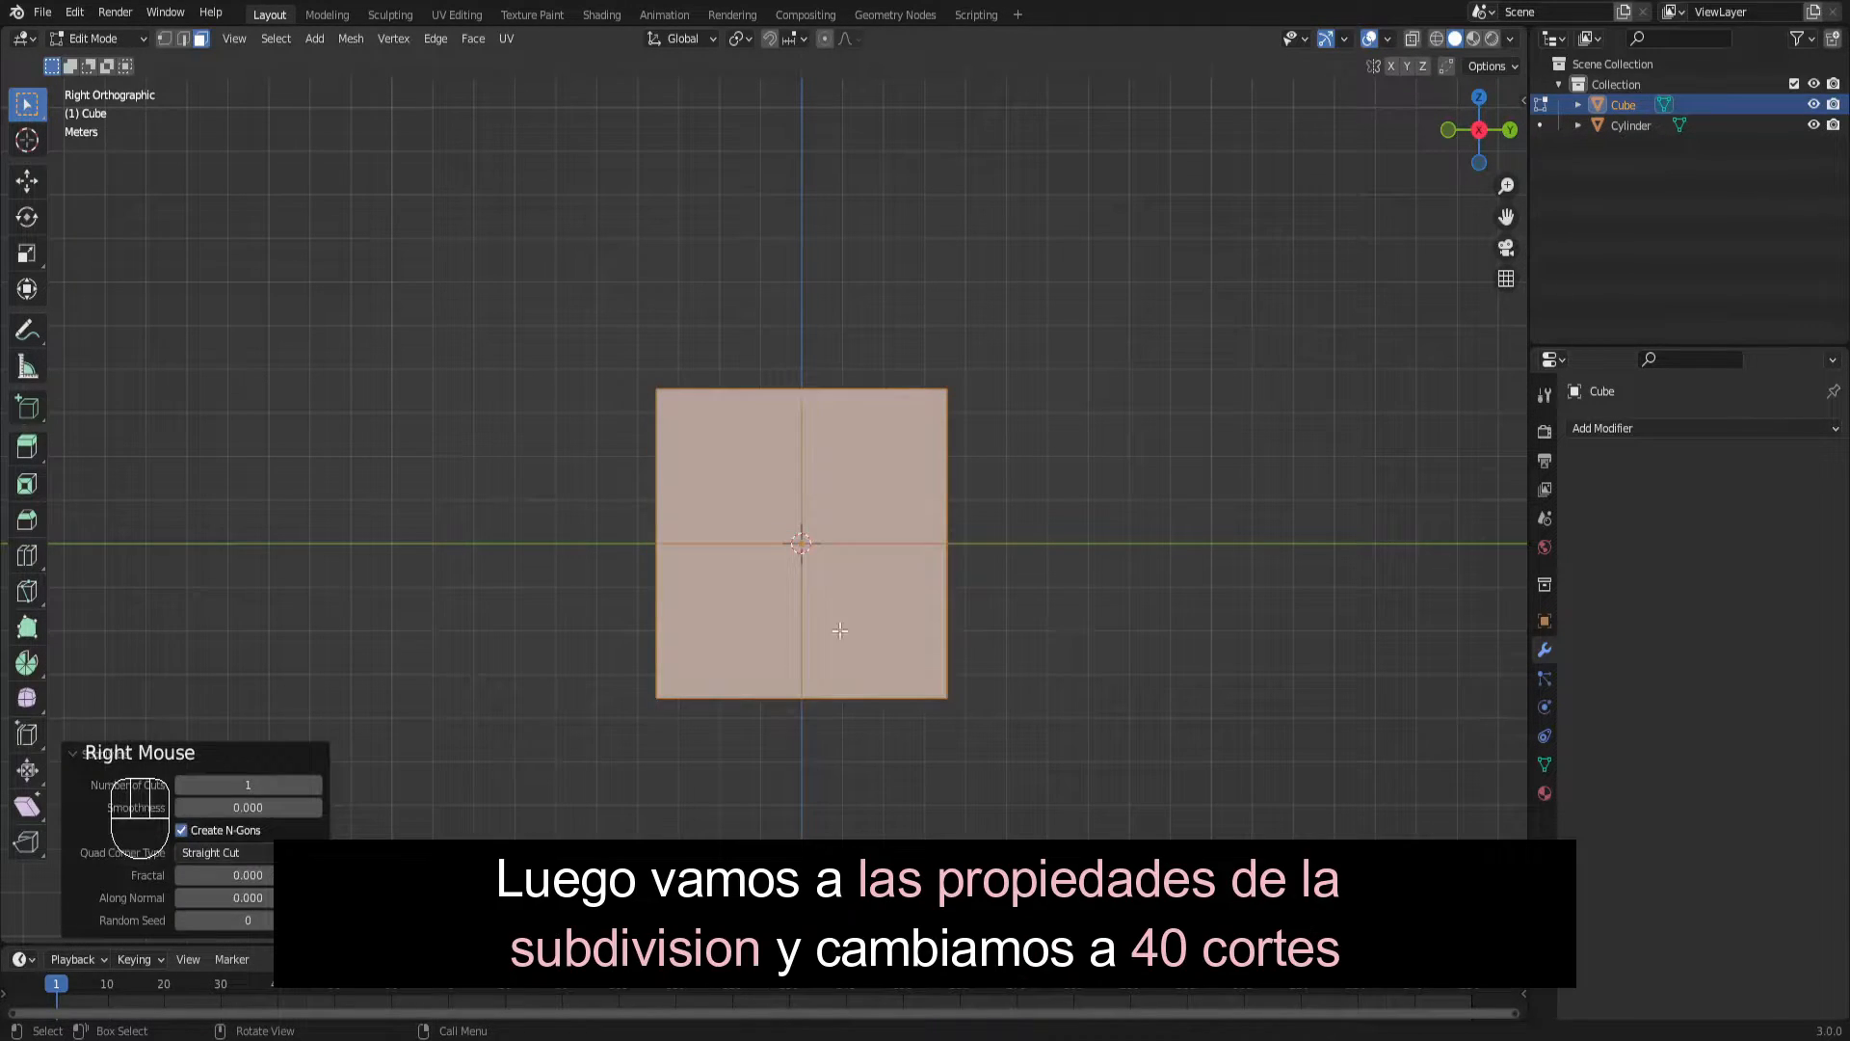
left_click(247, 784)
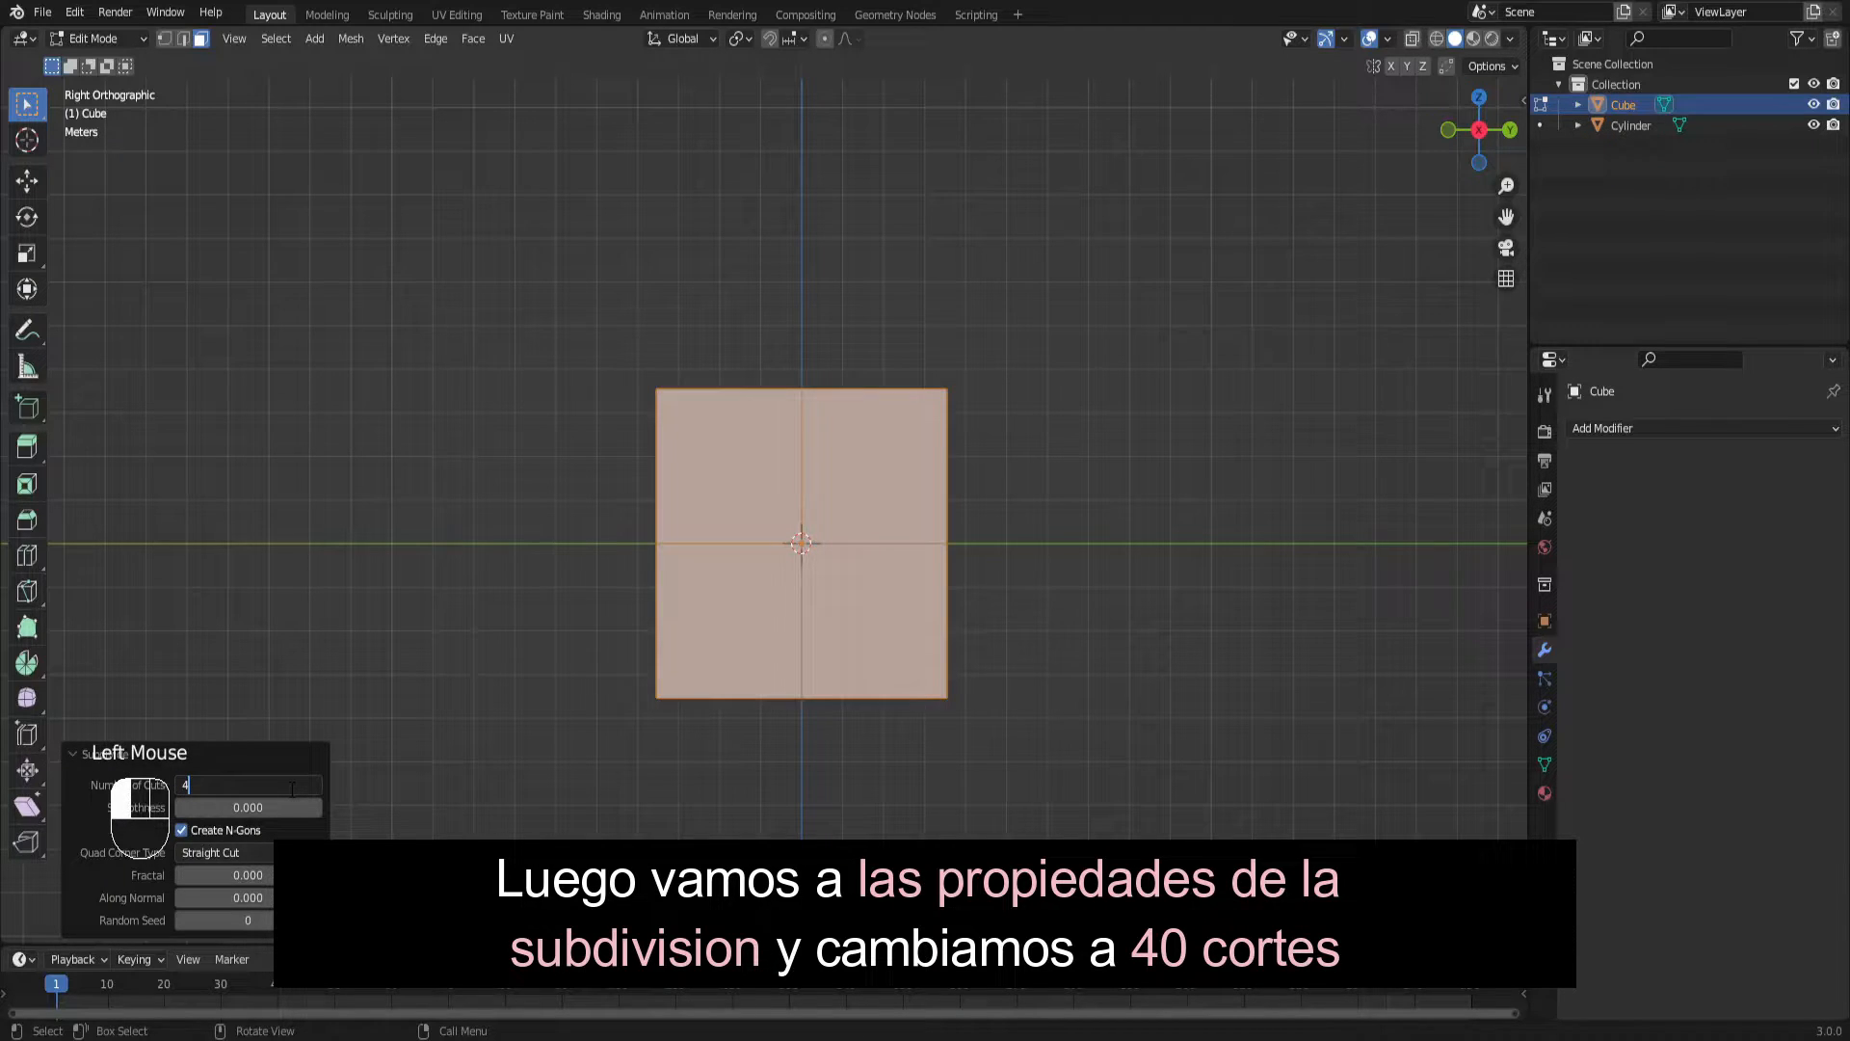
type("40")
key("Return")
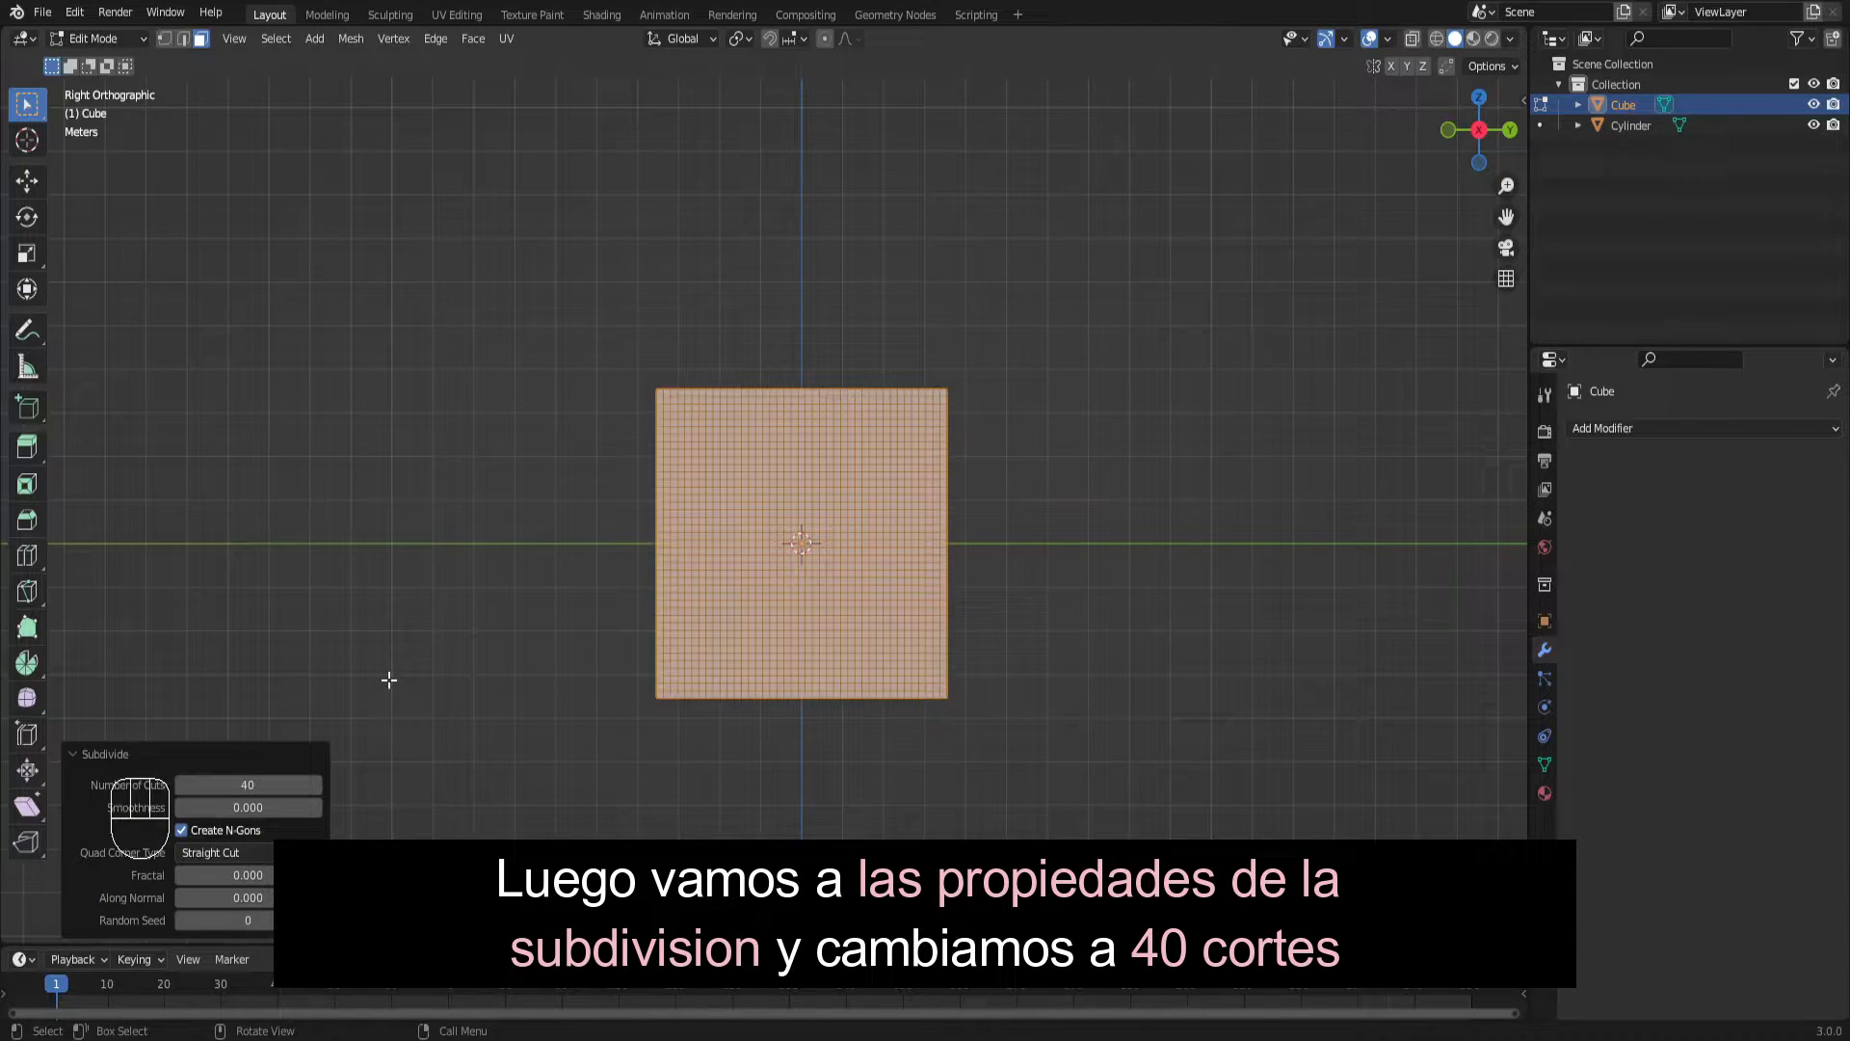
key("Tab")
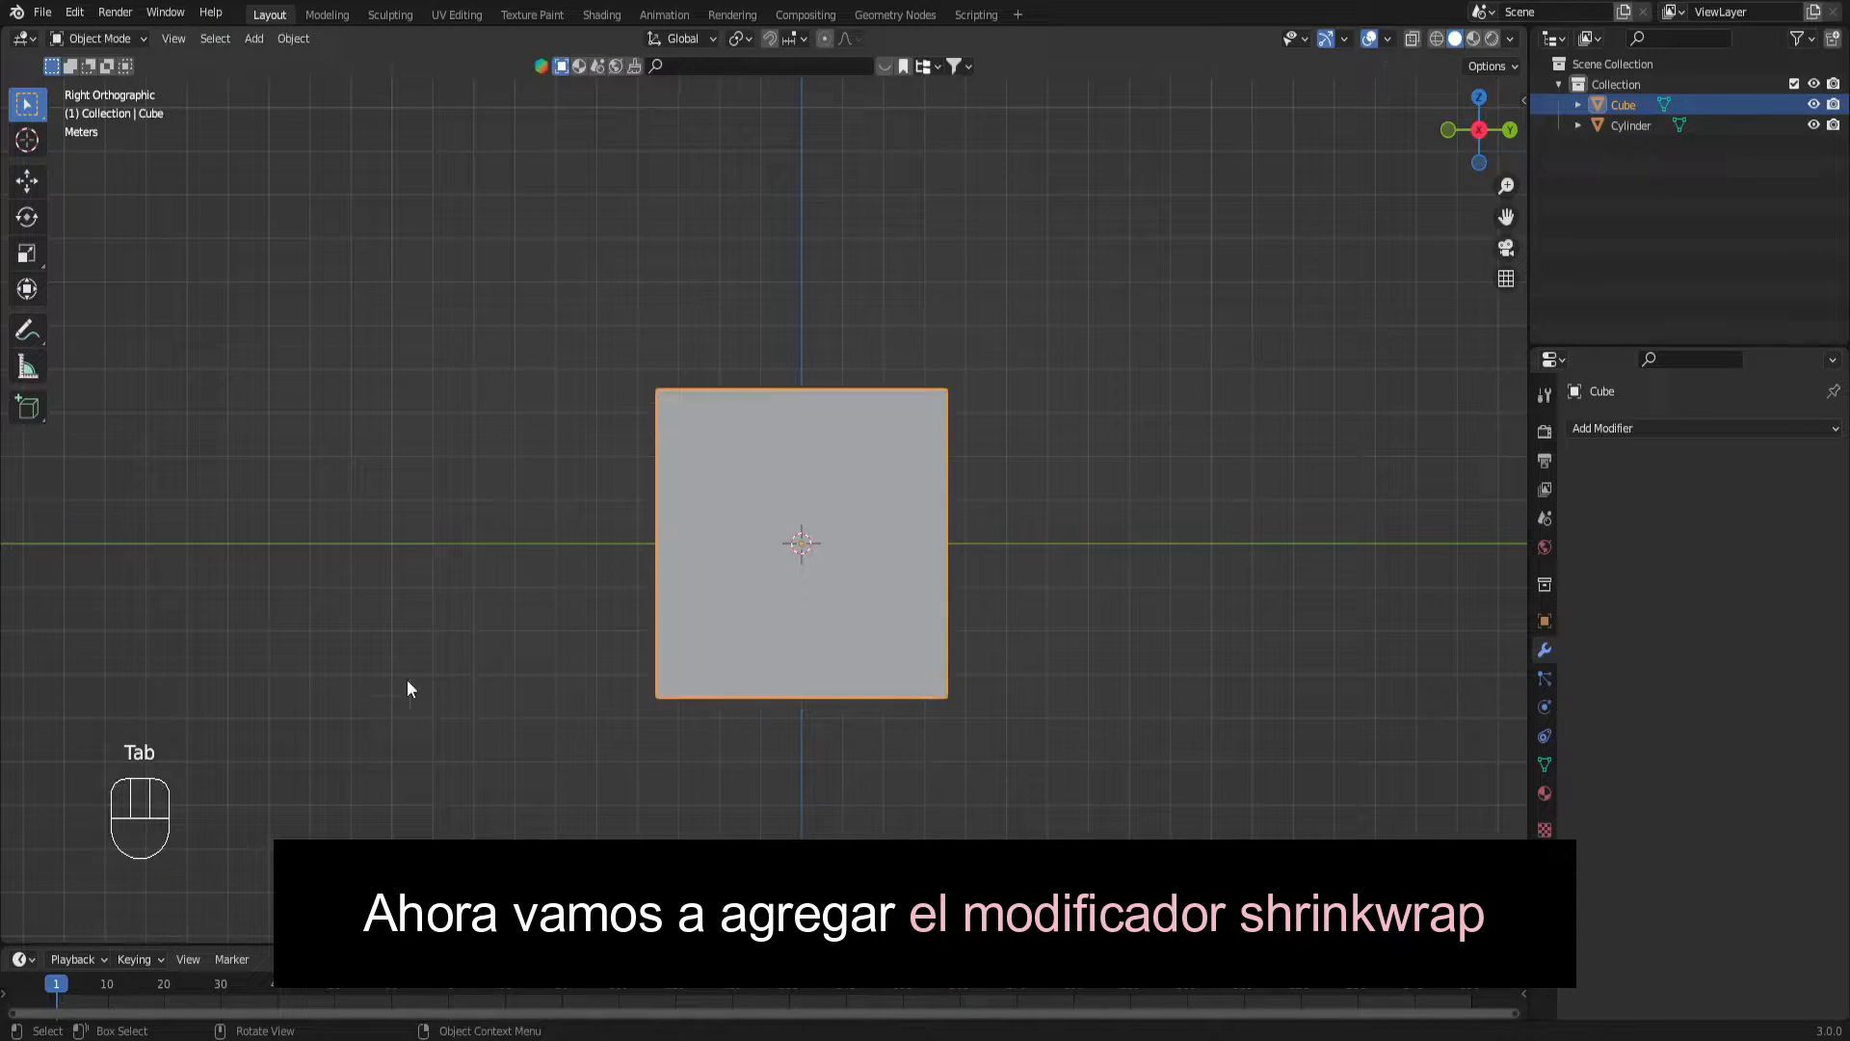
Add a Shrinkwrap modifier to the cube with the Cylinder object as its target.
left_click(1588, 430)
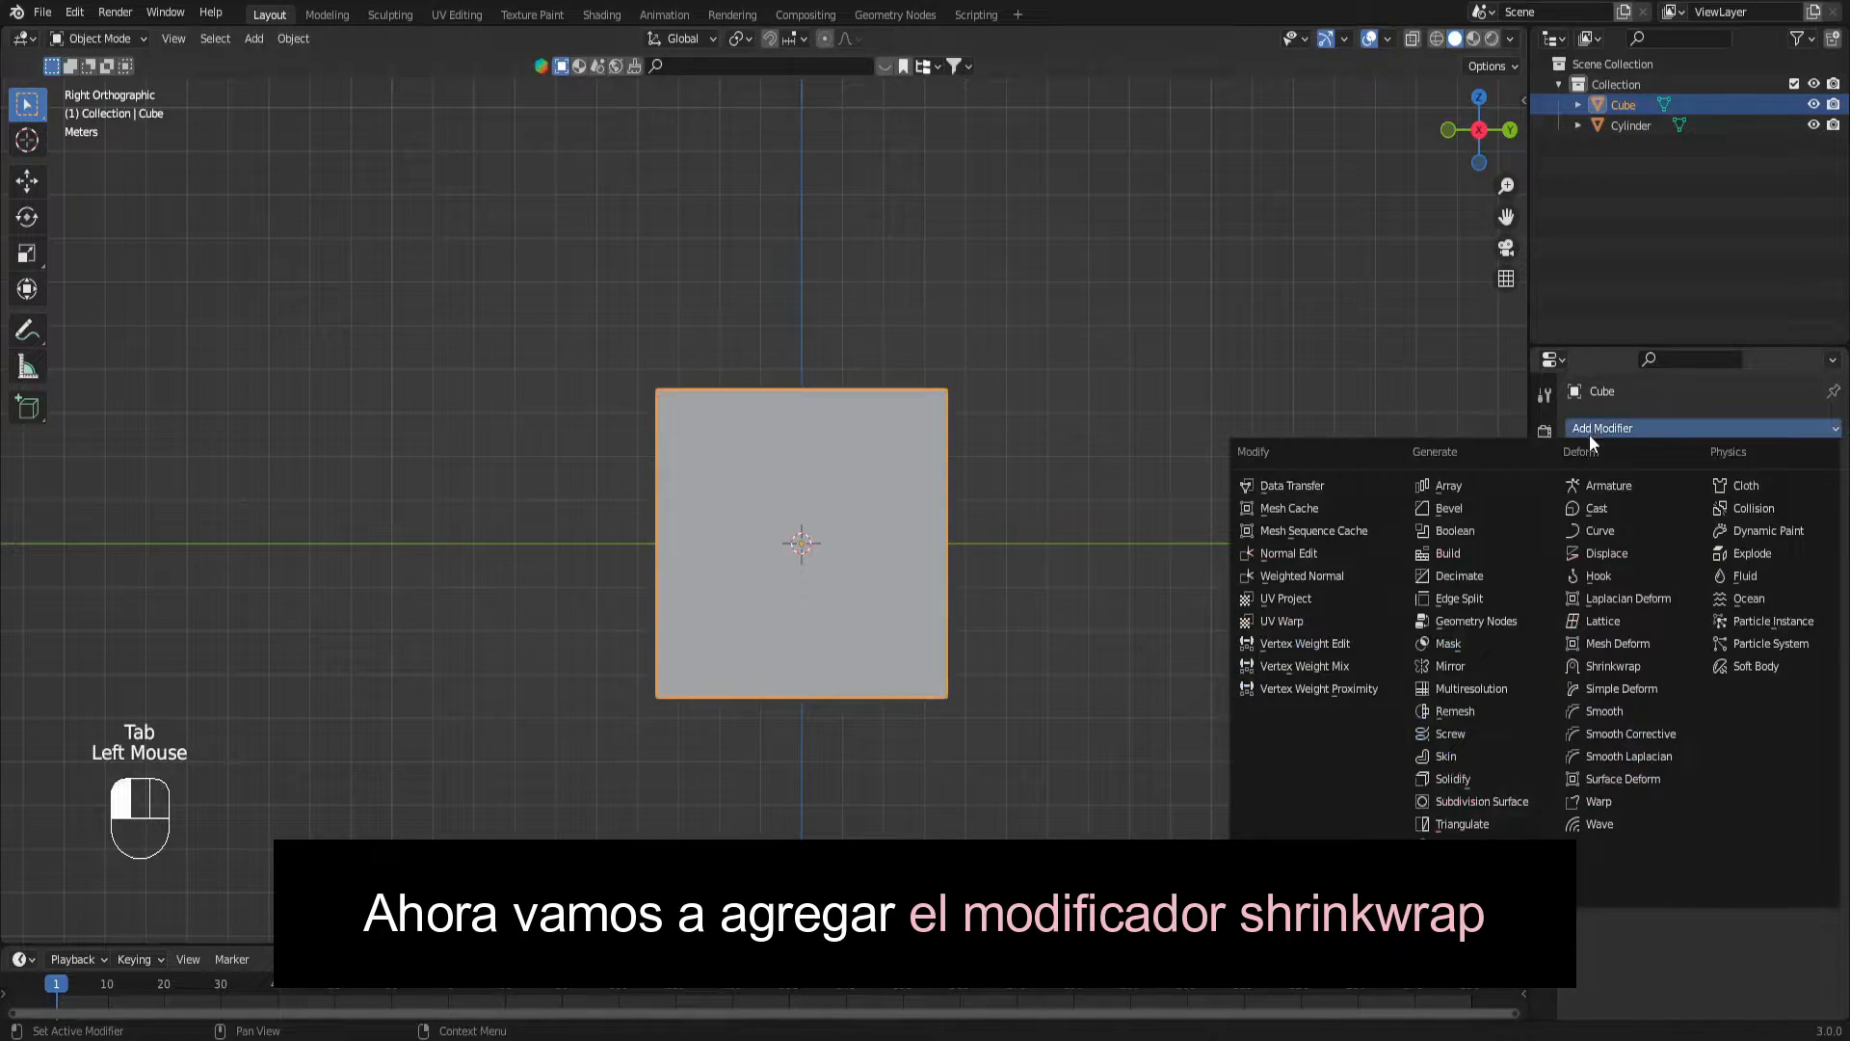
left_click(1600, 665)
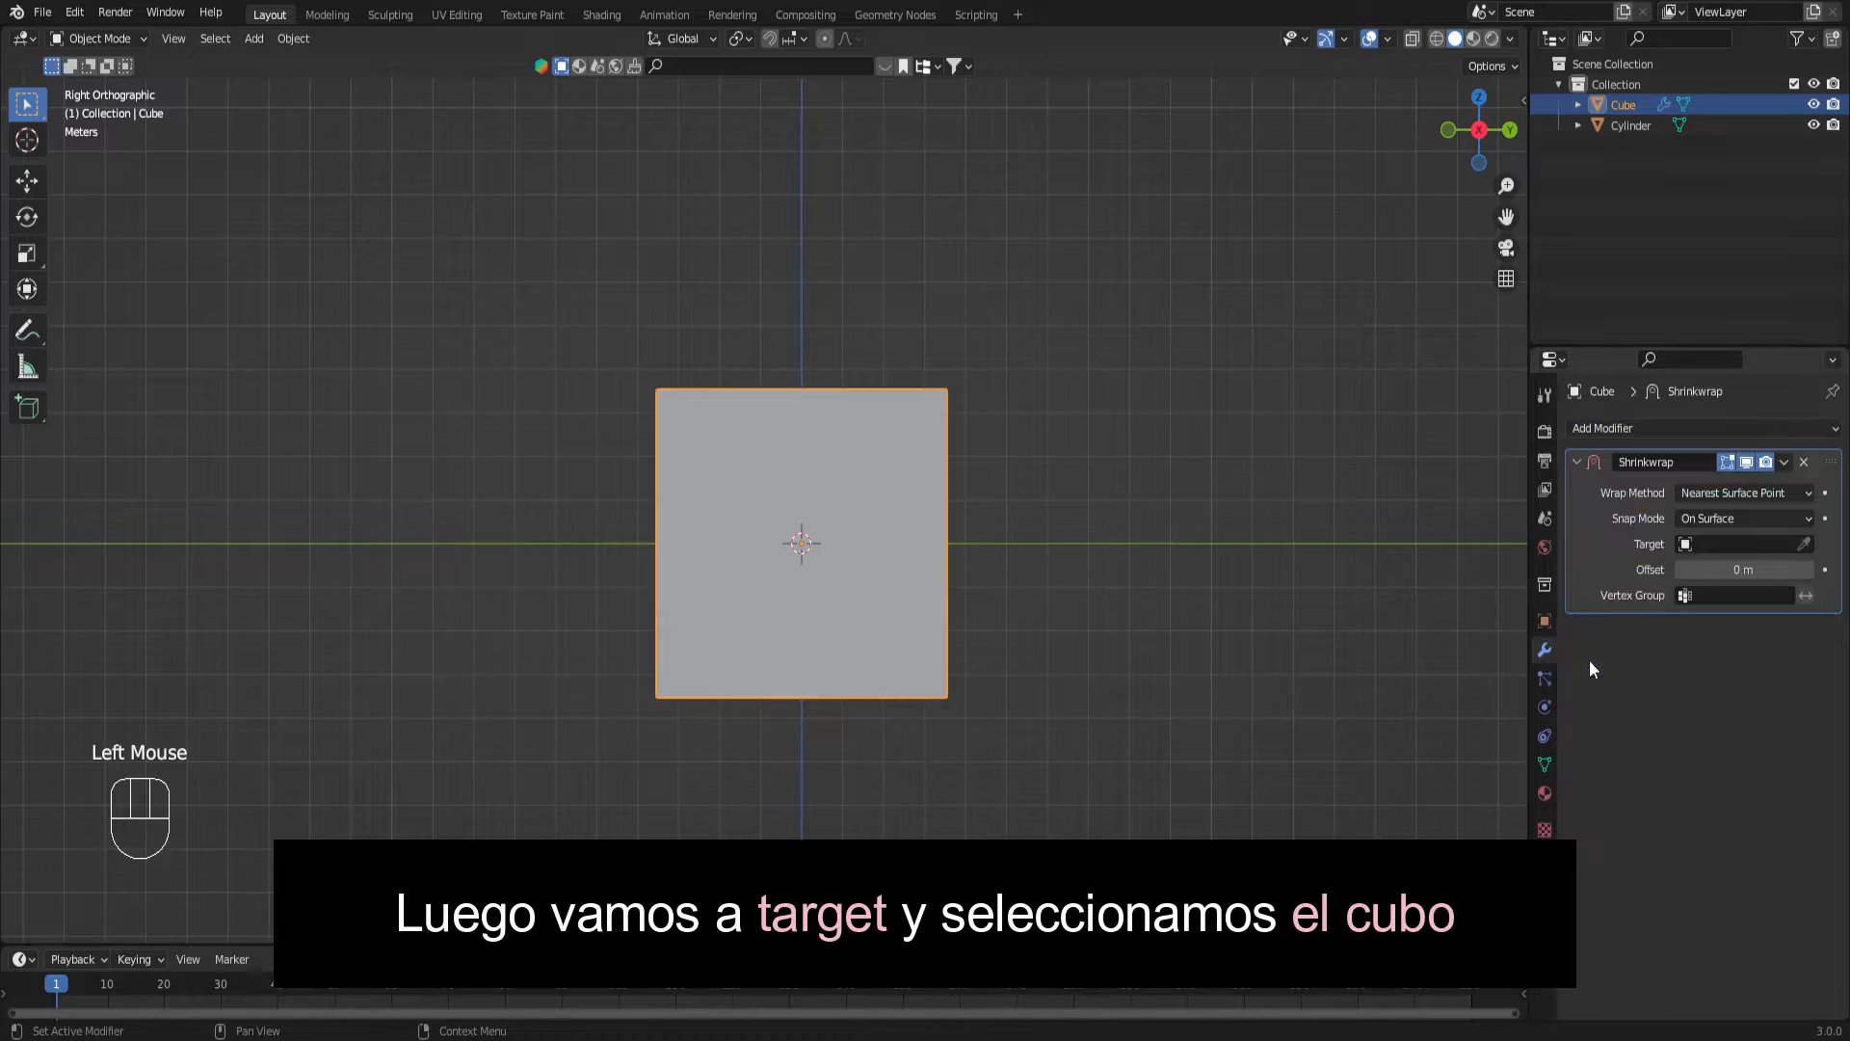
left_click(1709, 546)
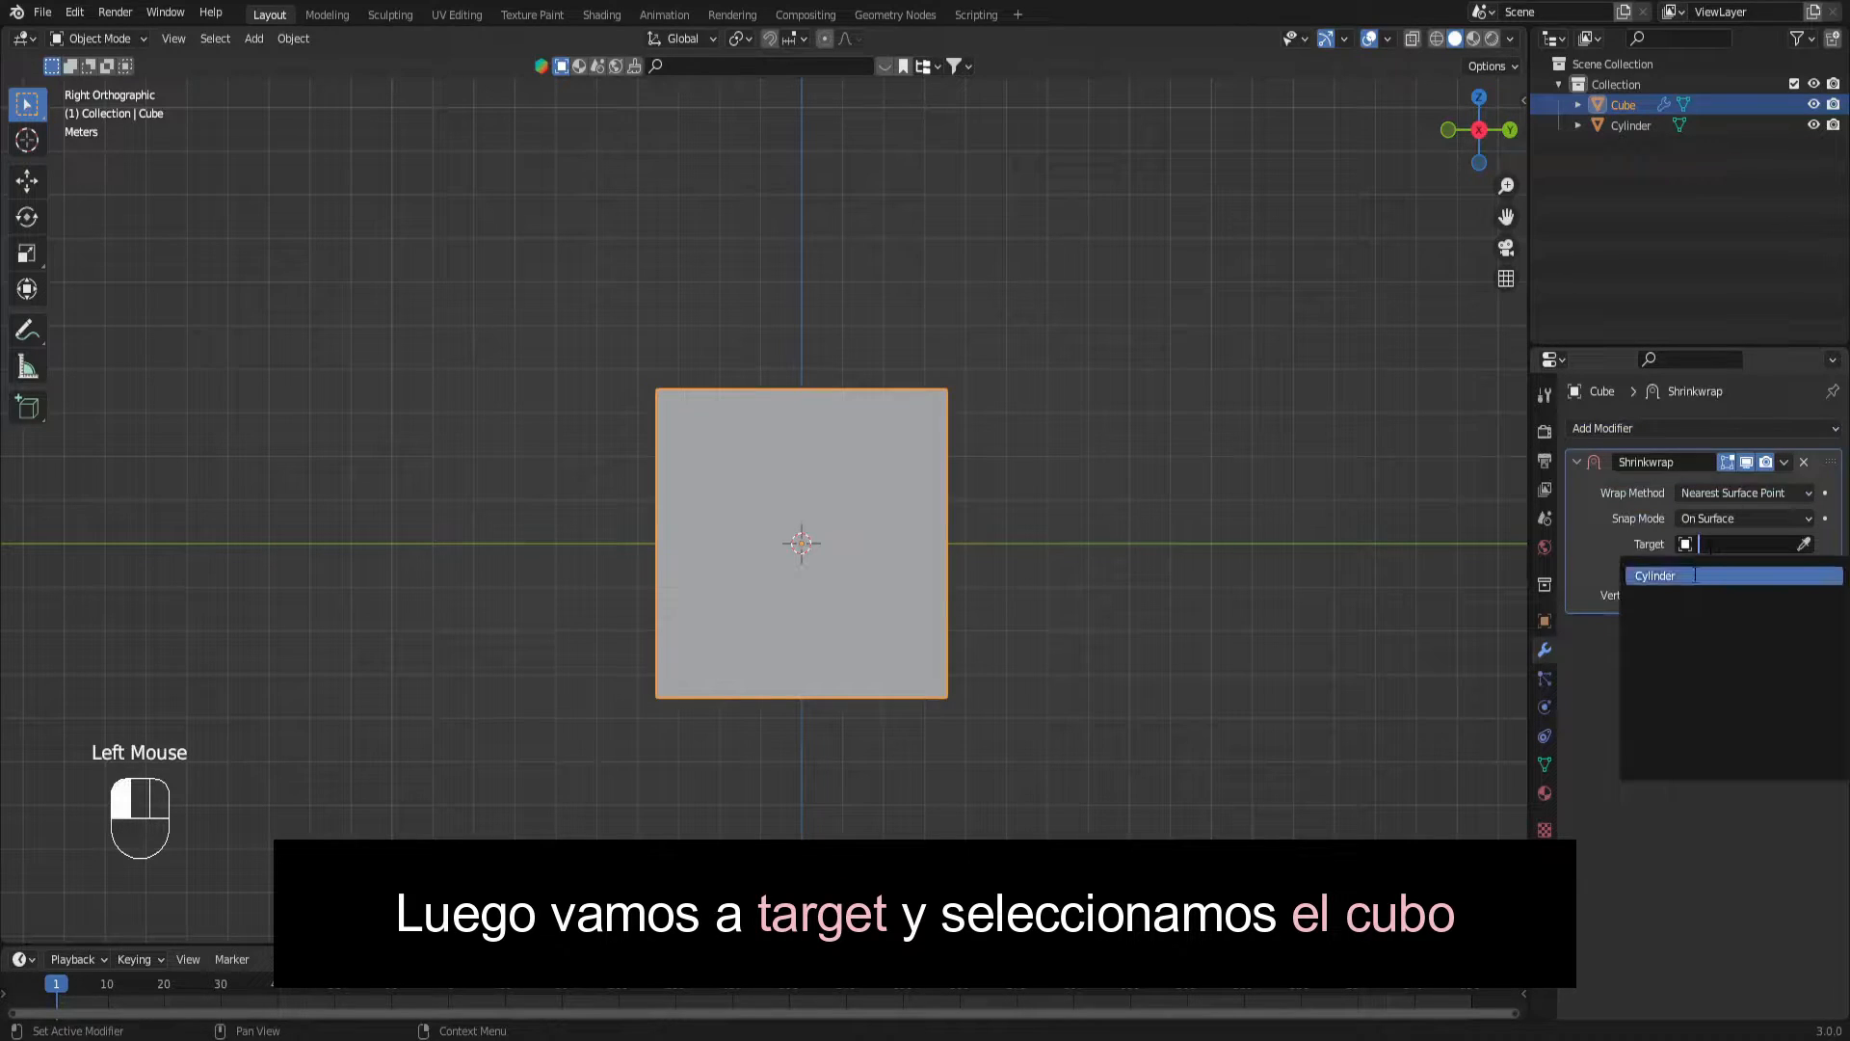
left_click(1697, 575)
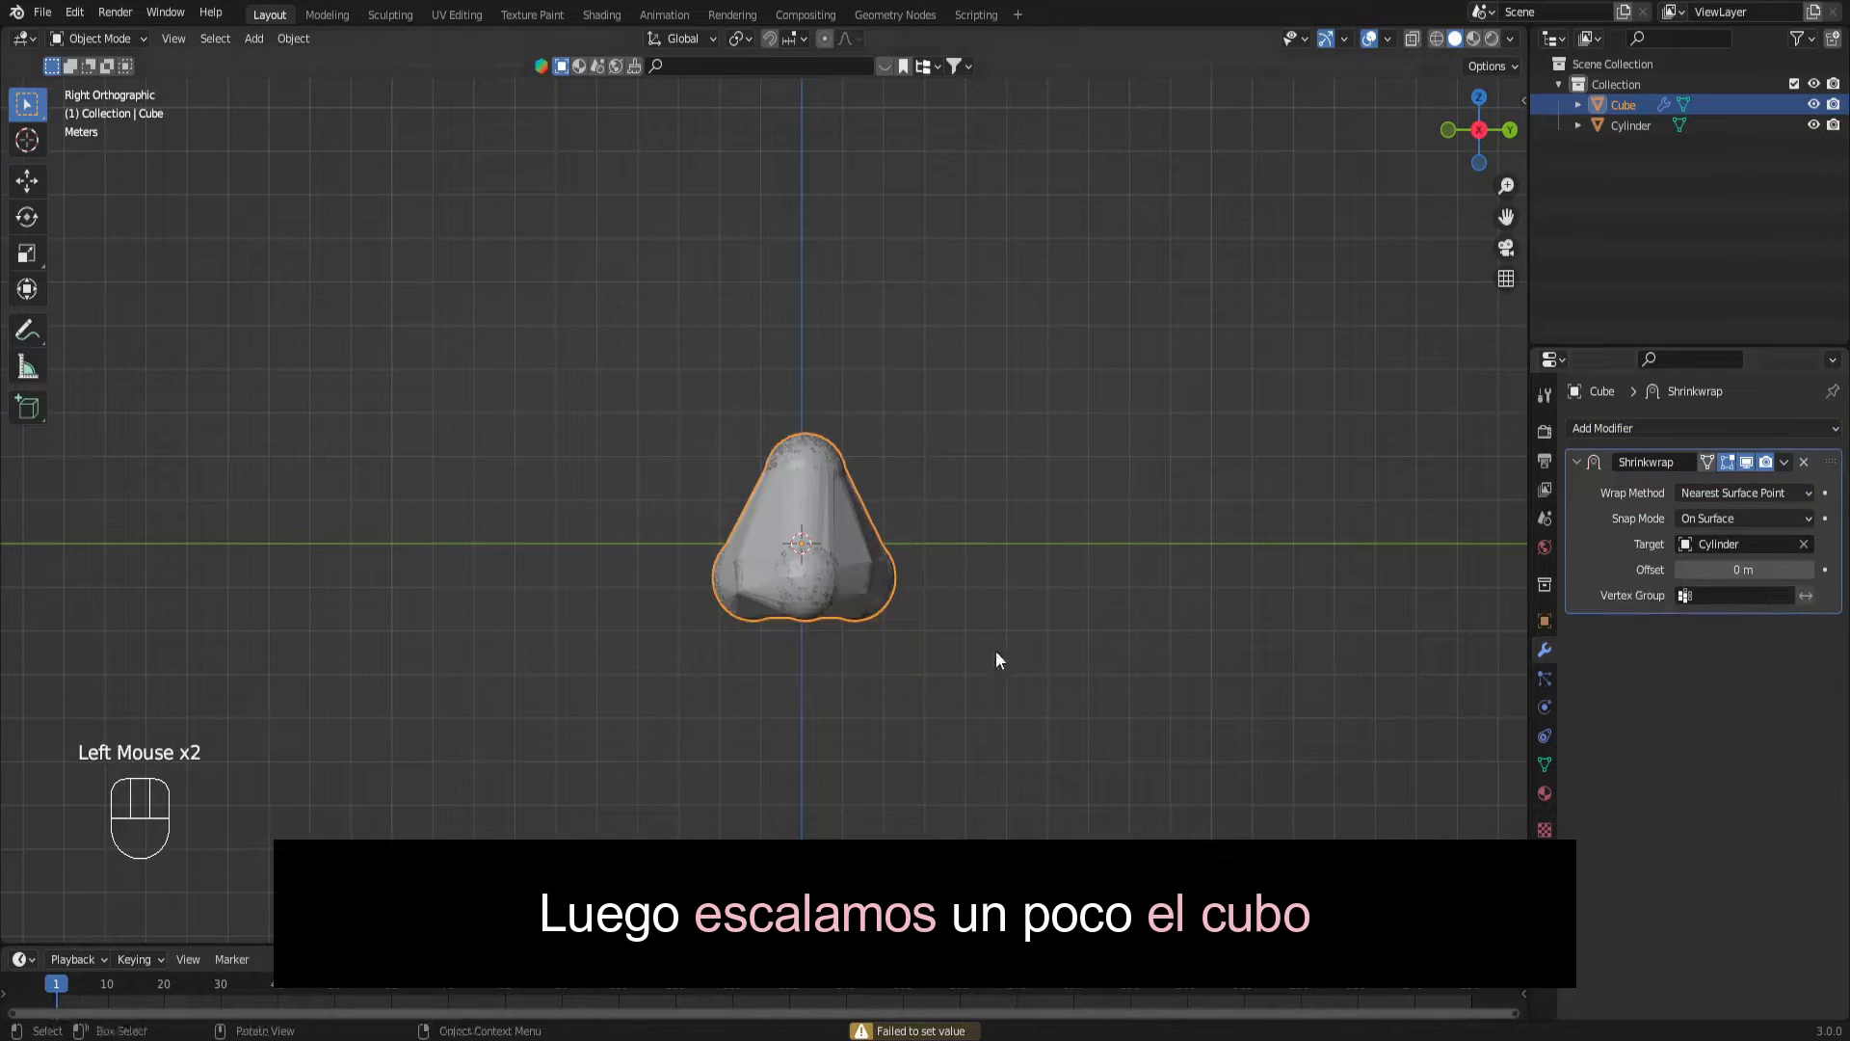
Scale the shrinkwrapped cube up by about 10.031.
scroll(1190, 670, "up", 1)
scroll(1191, 669, "down", 1)
scroll(1446, 674, "up", 2)
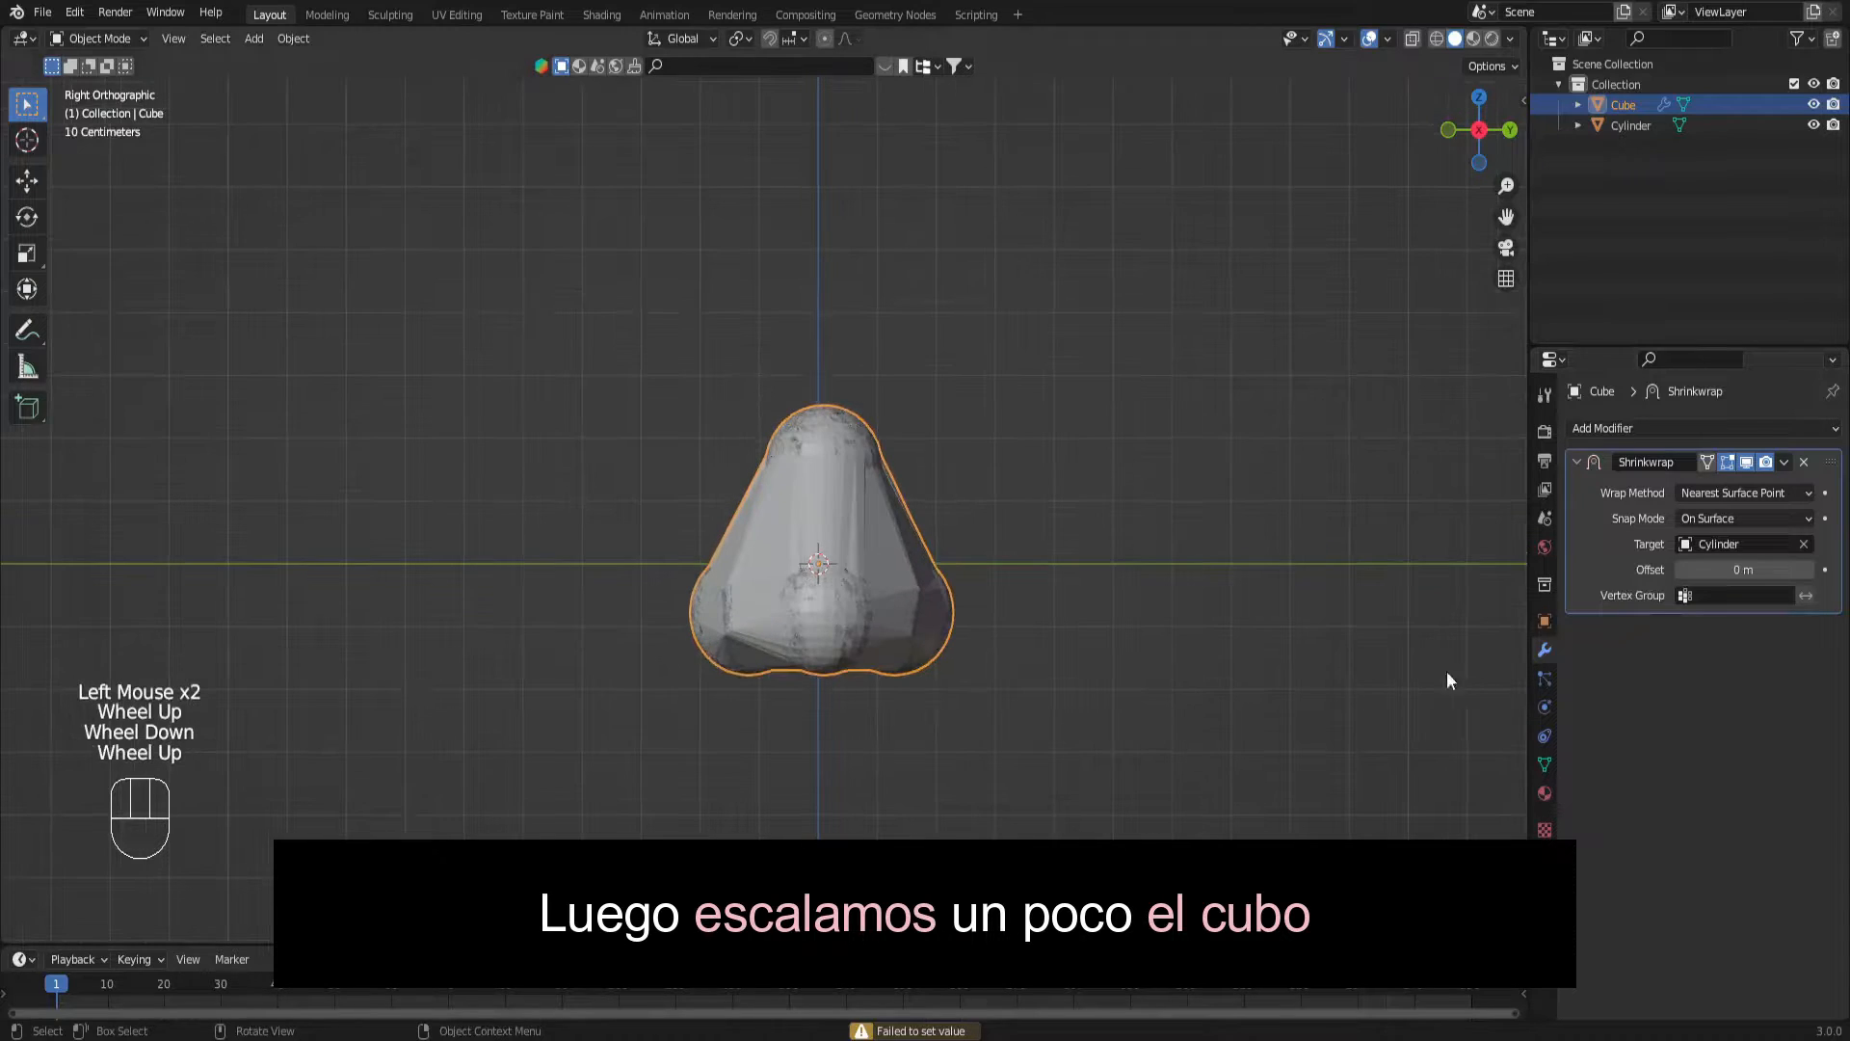
key("s")
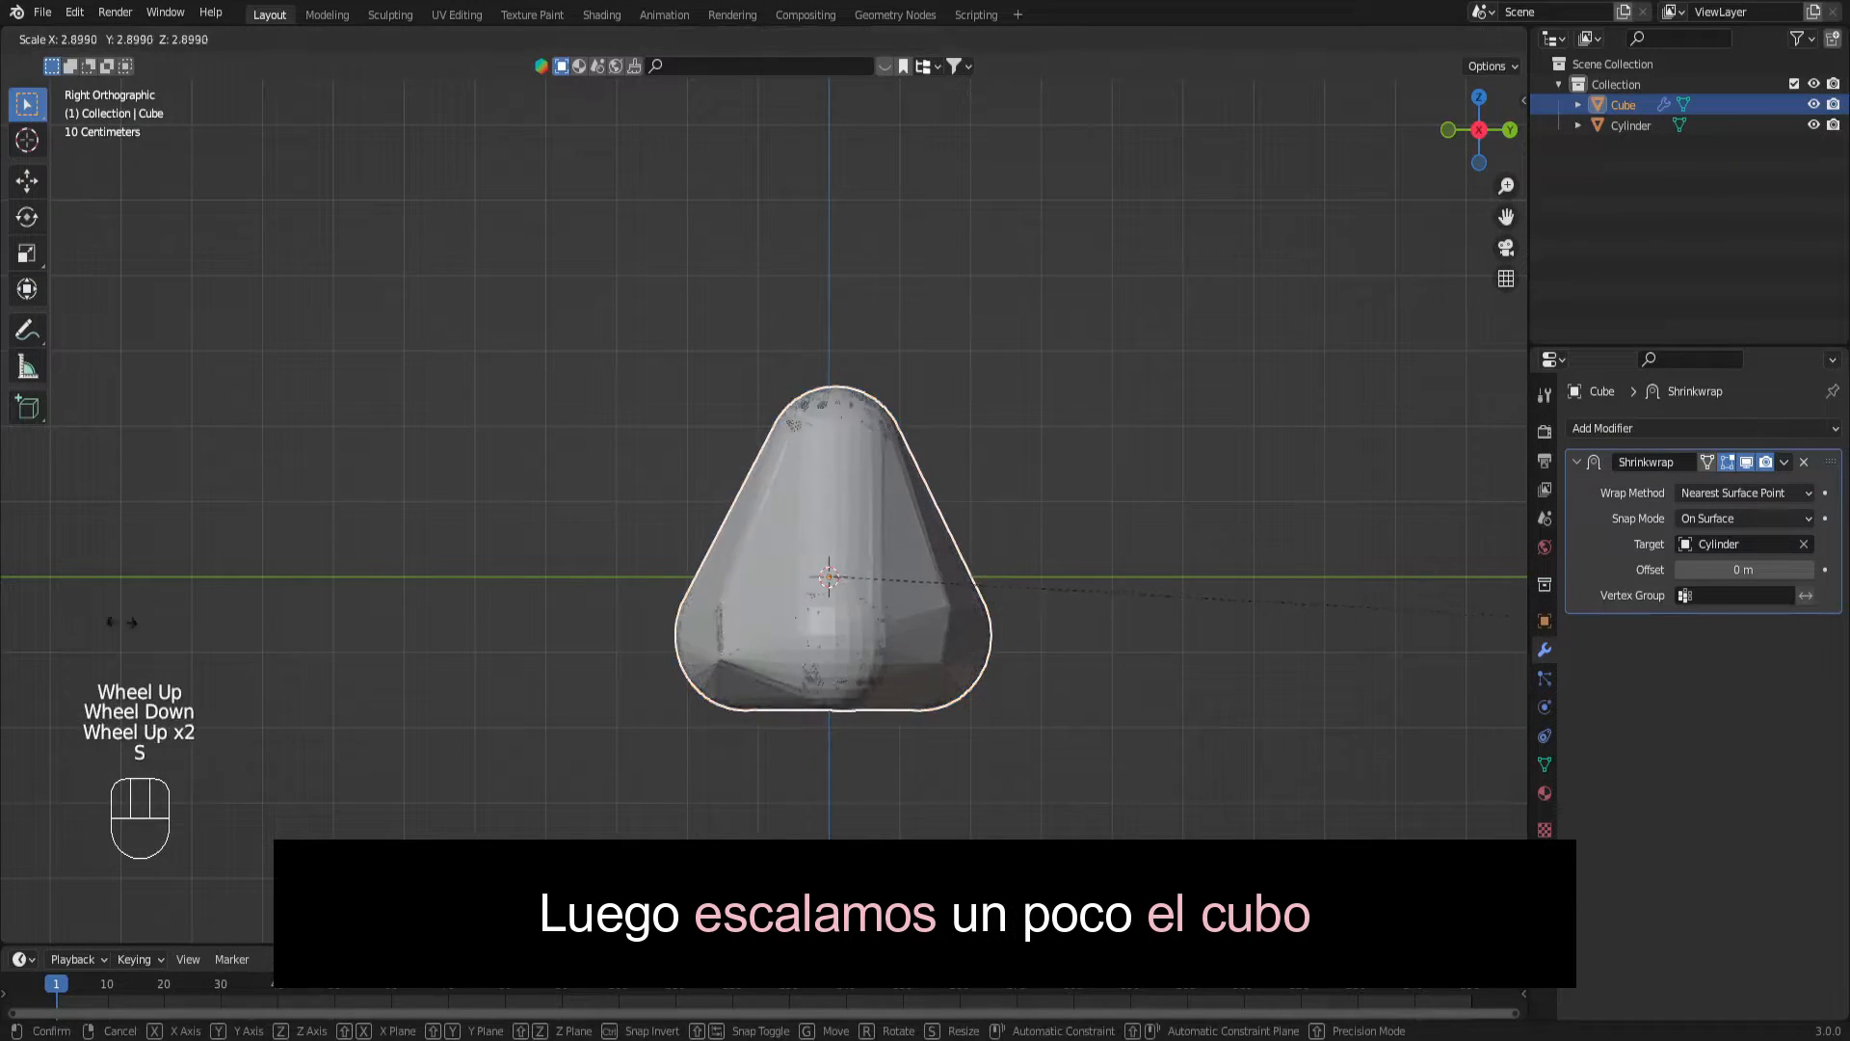
left_click(536, 579)
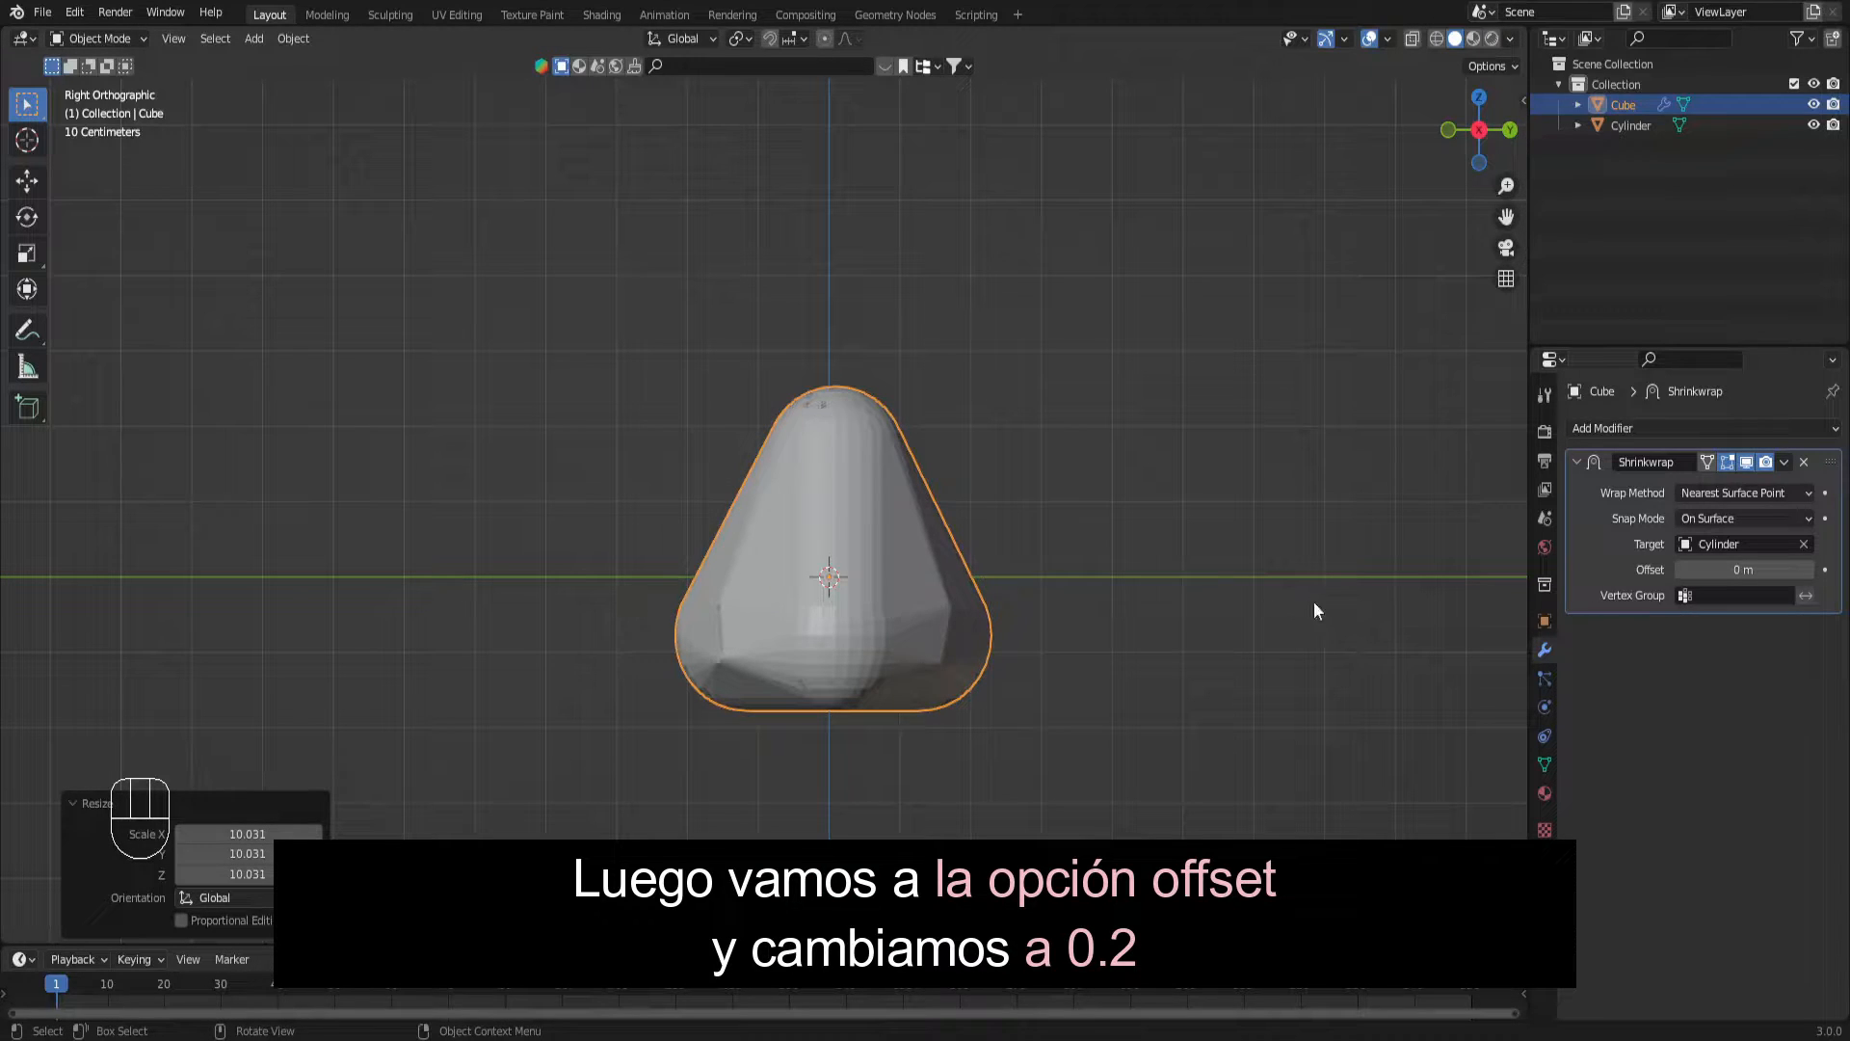
Set the Shrinkwrap offset to 0.02 m and apply the modifier.
left_click(1808, 569)
scroll(764, 491, "down", 1)
scroll(763, 492, "up", 2)
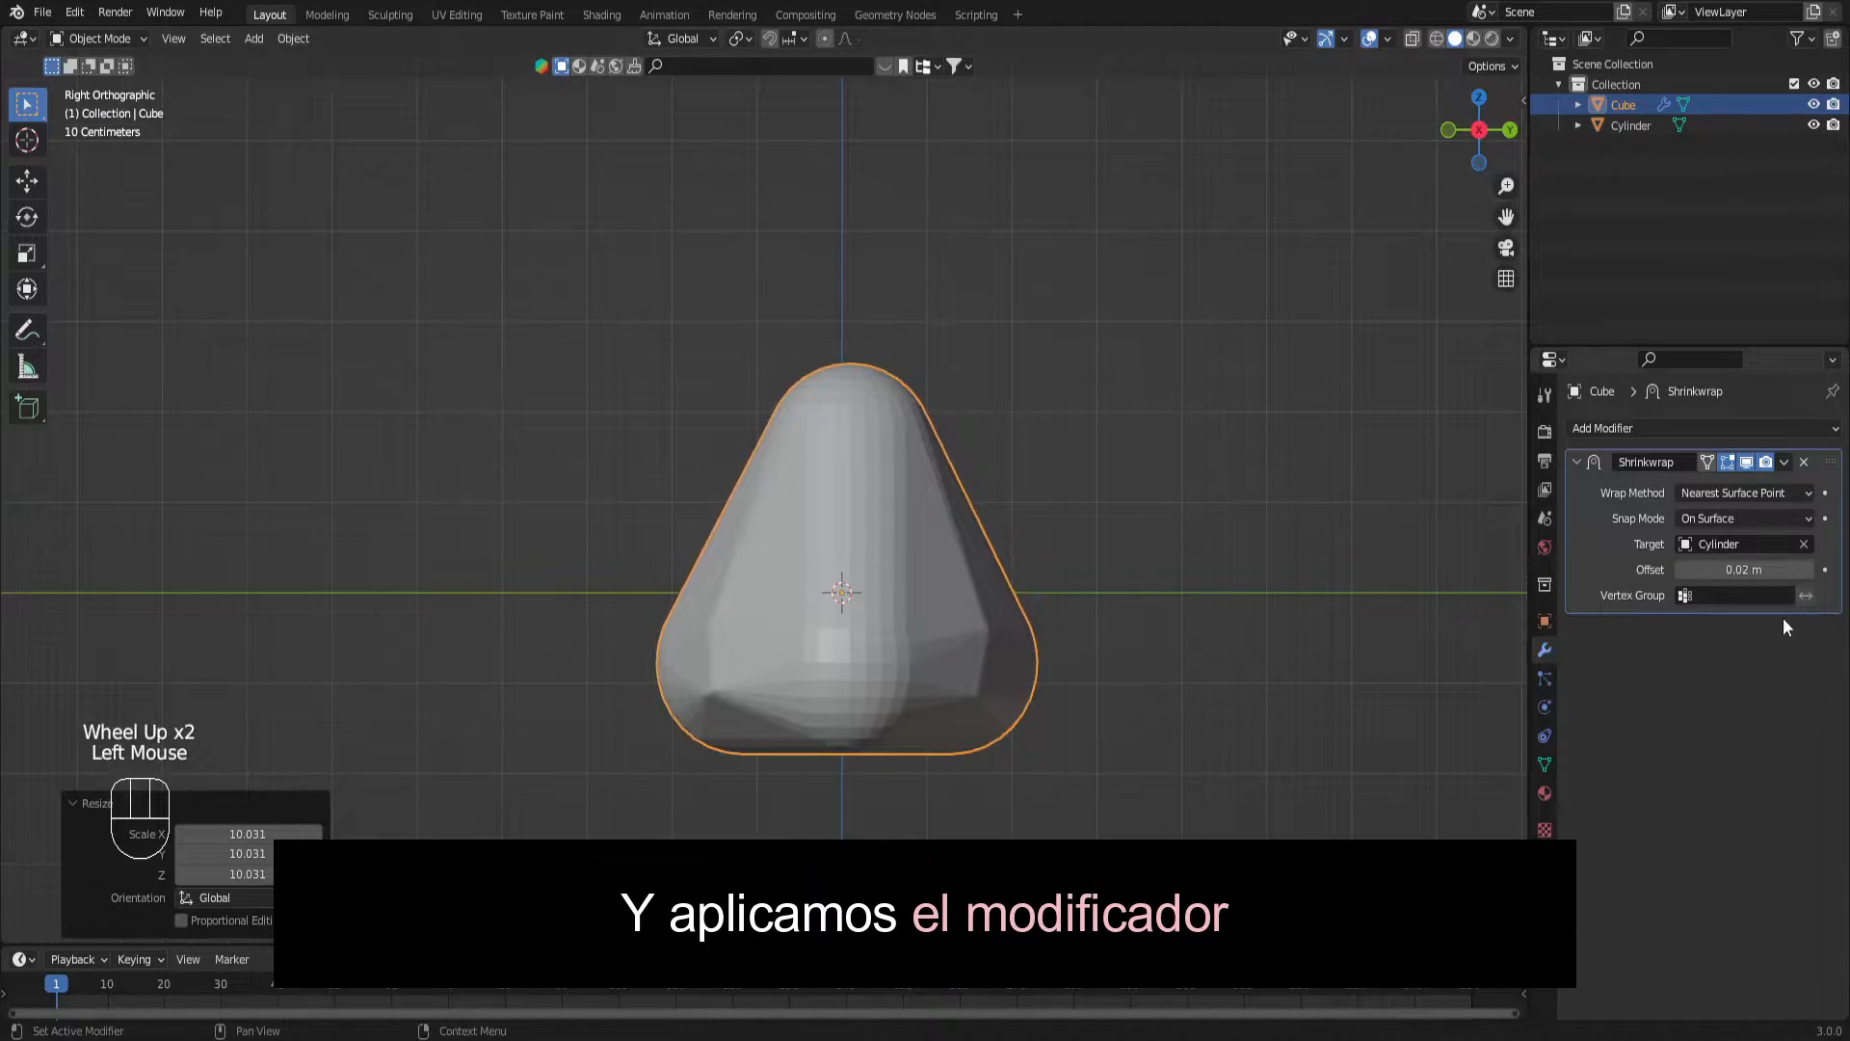
left_click(1784, 462)
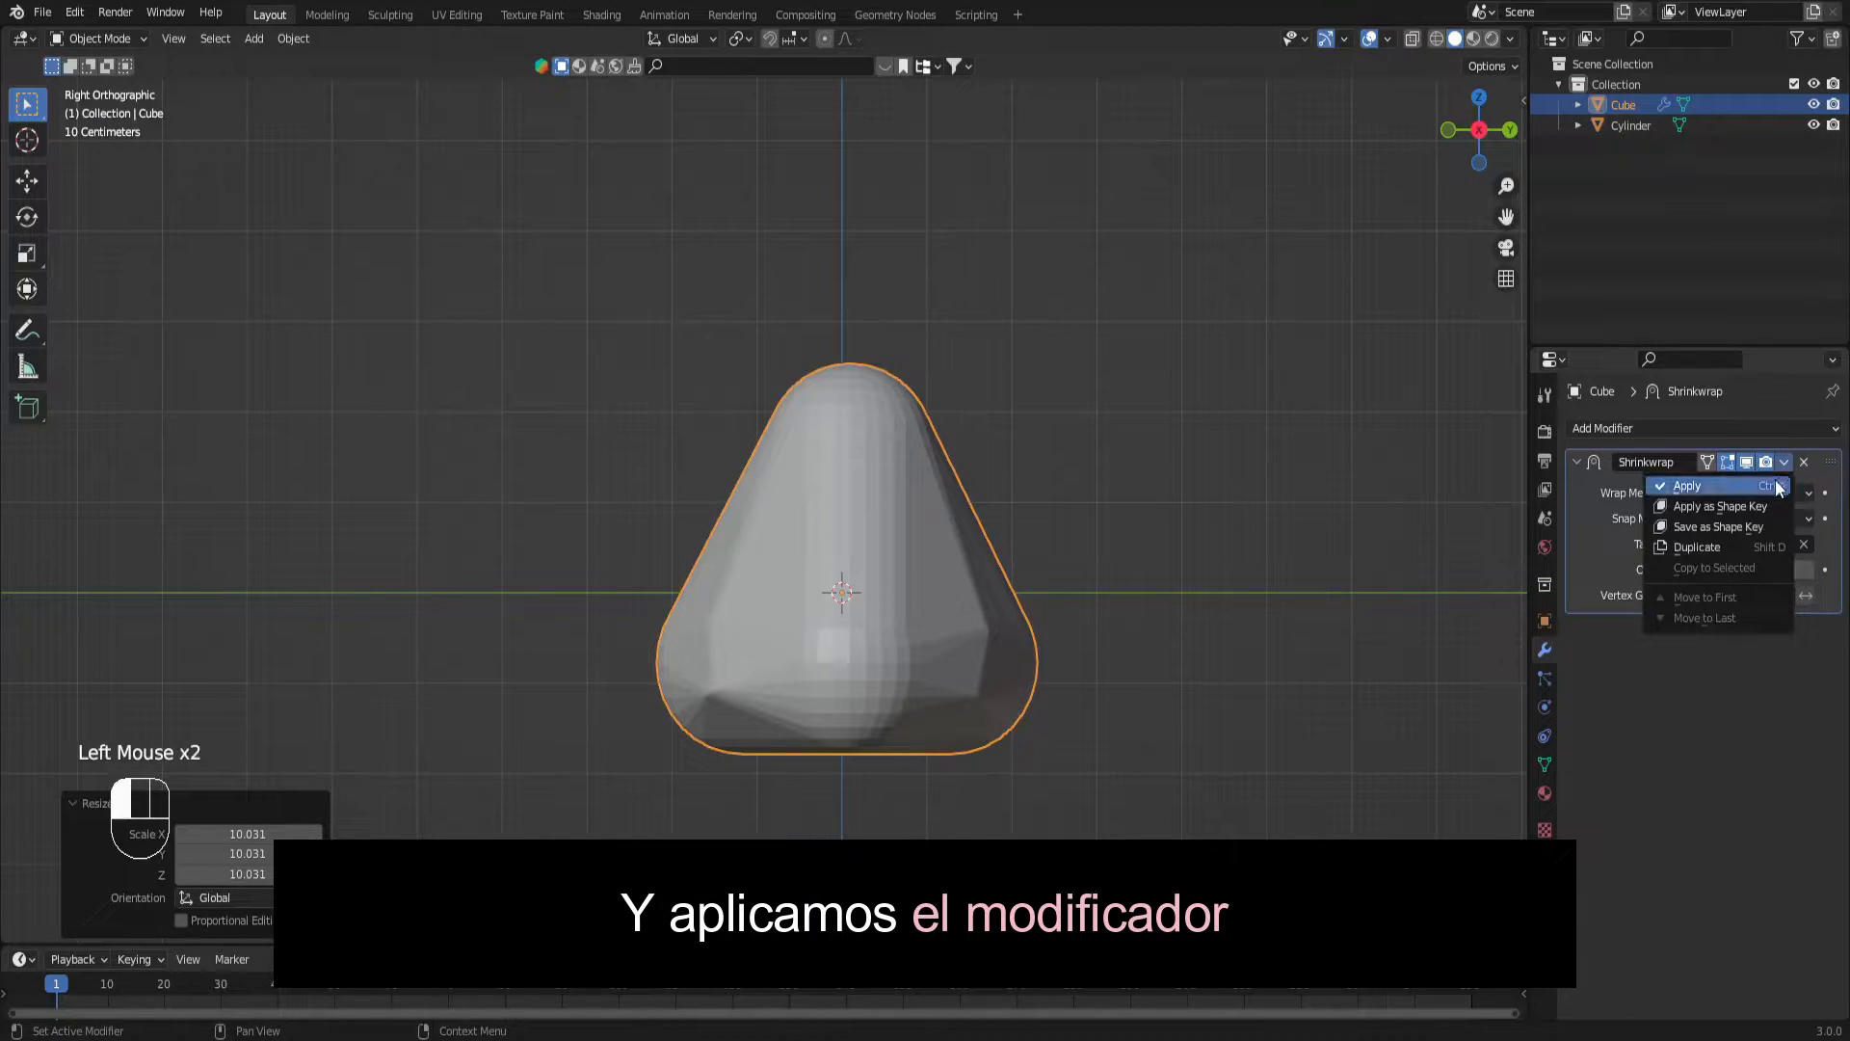
left_click(1778, 482)
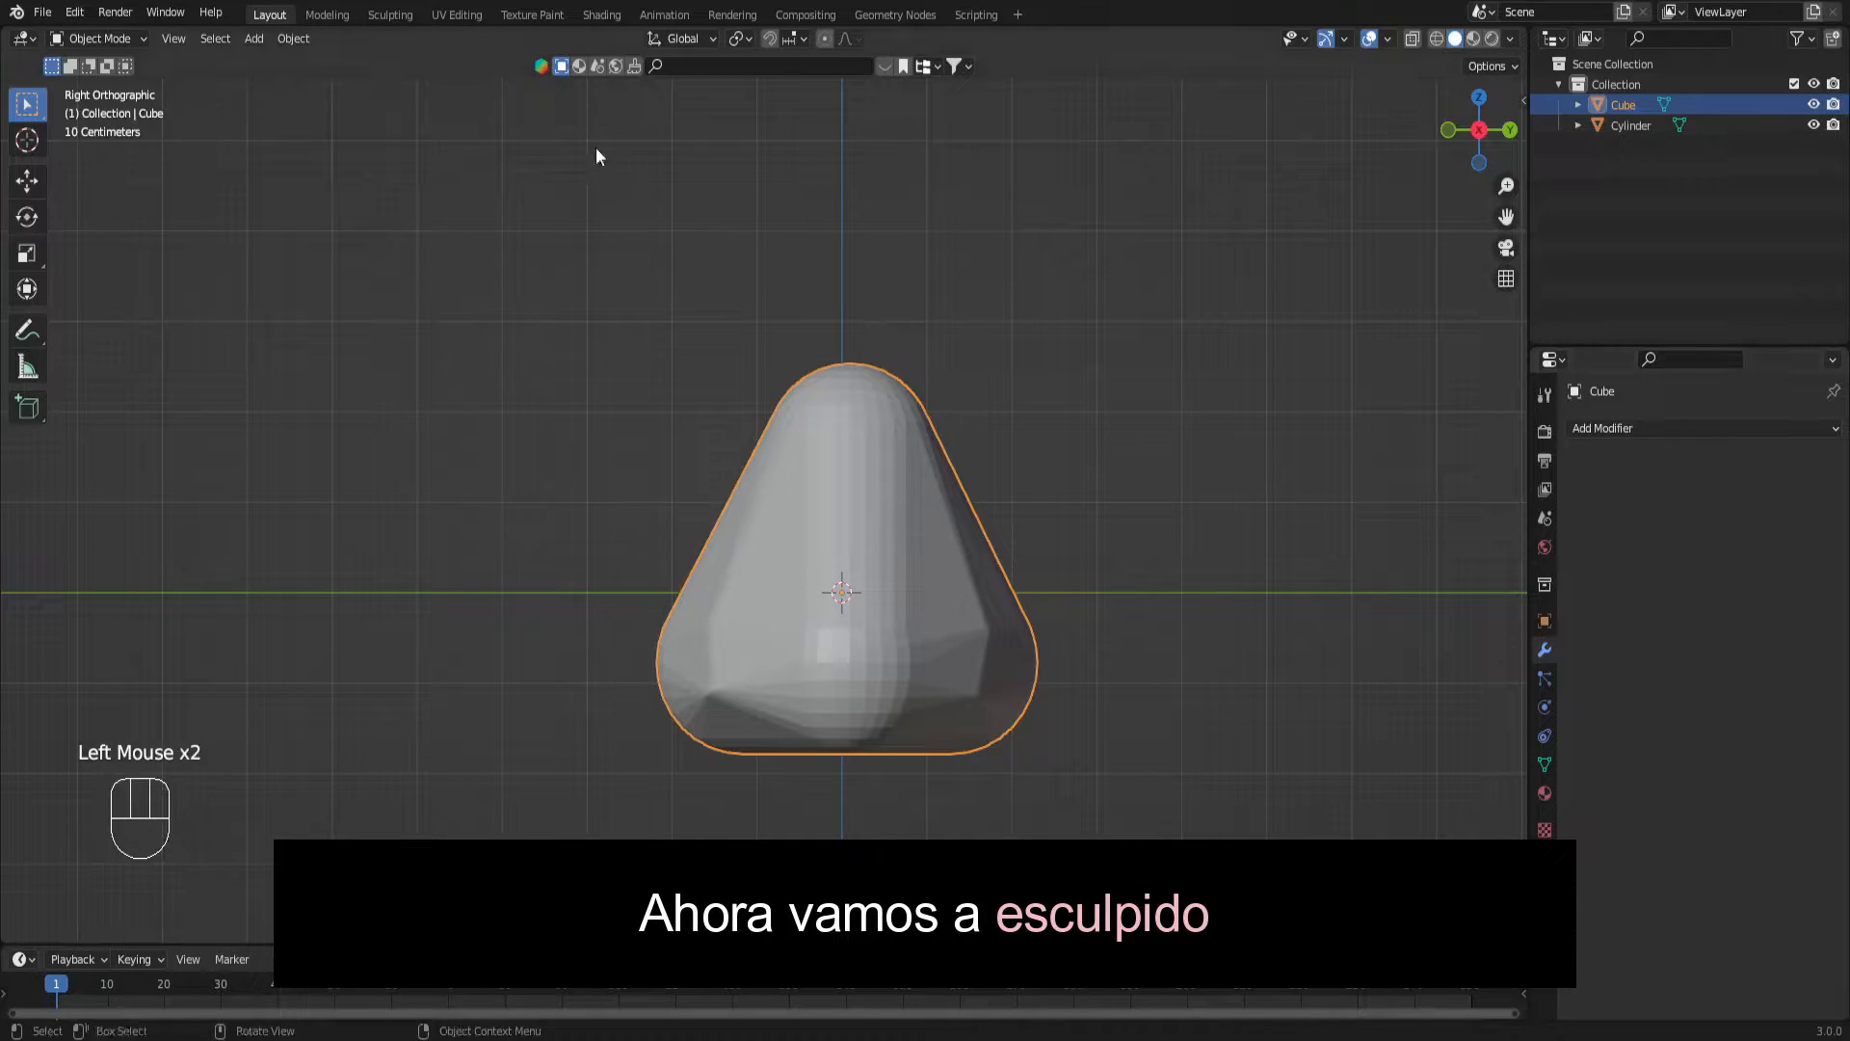
In the Sculpting workspace, hide the Cylinder object and smooth the wrapped cube's lower front with the Smooth brush.
left_click(378, 18)
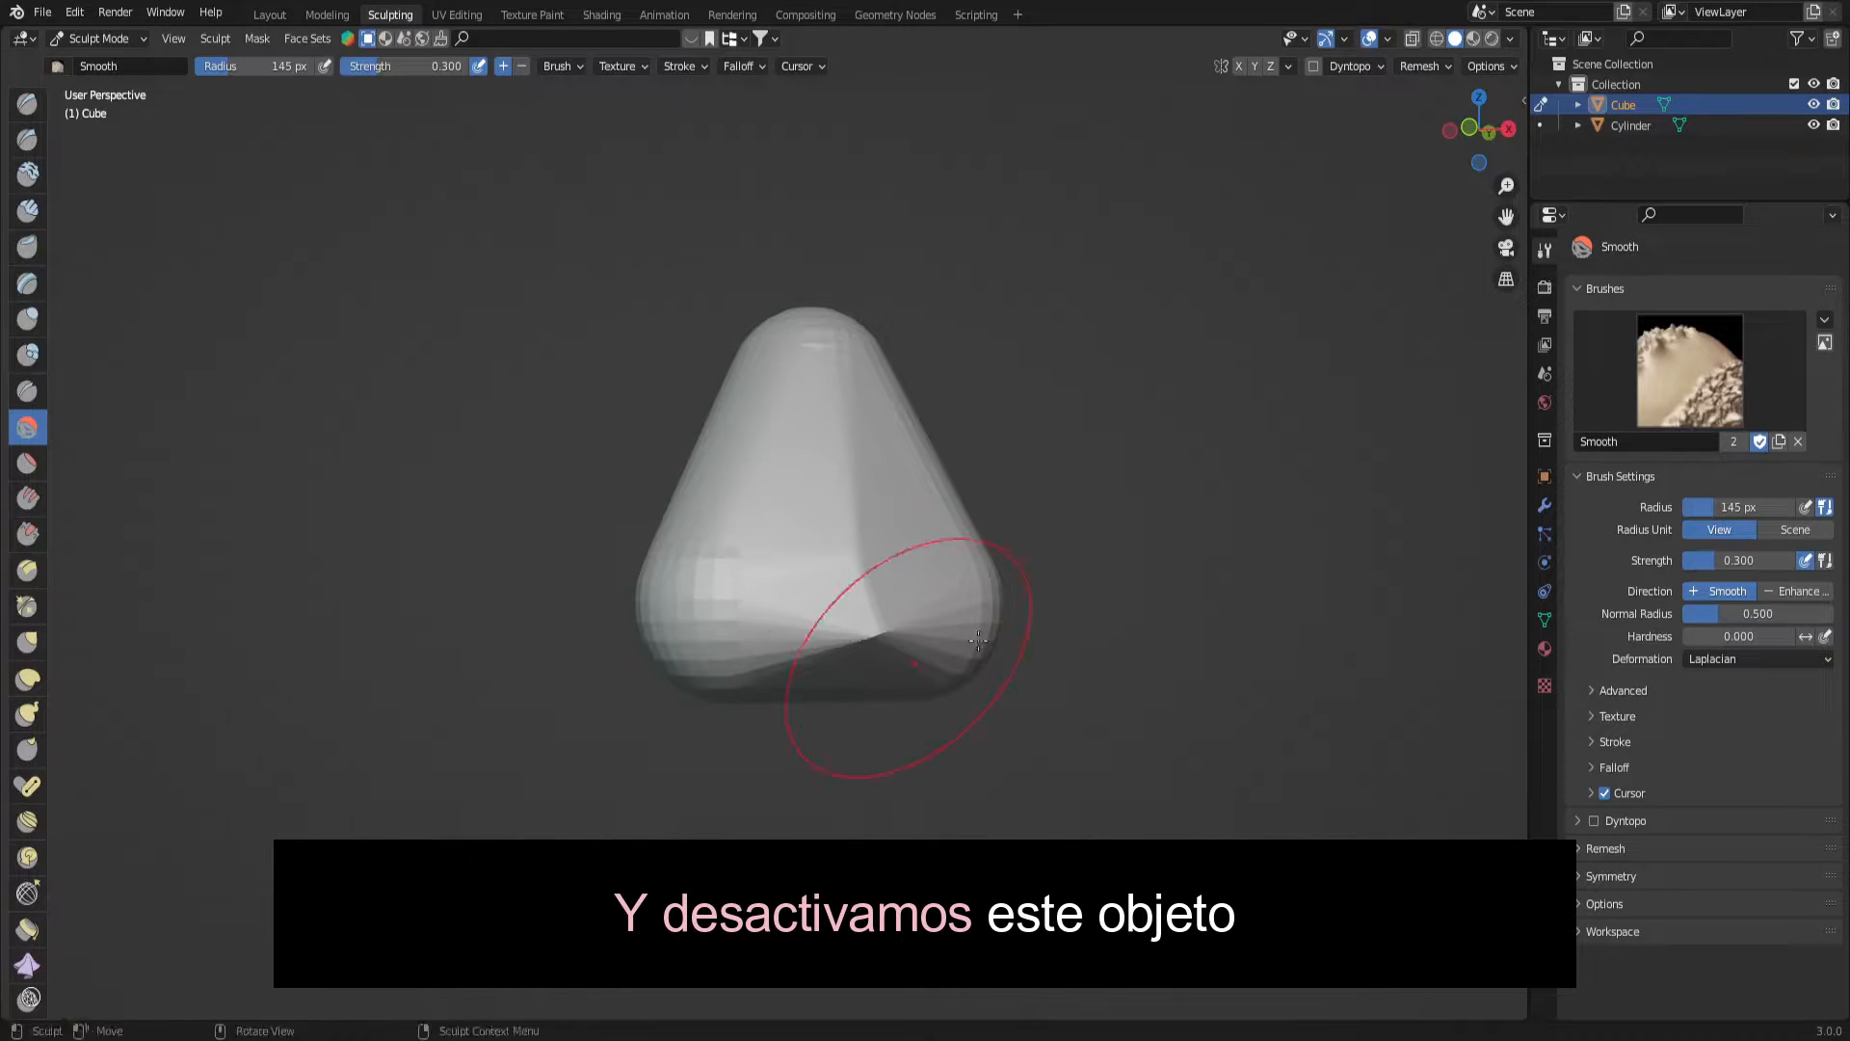
left_click(1811, 125)
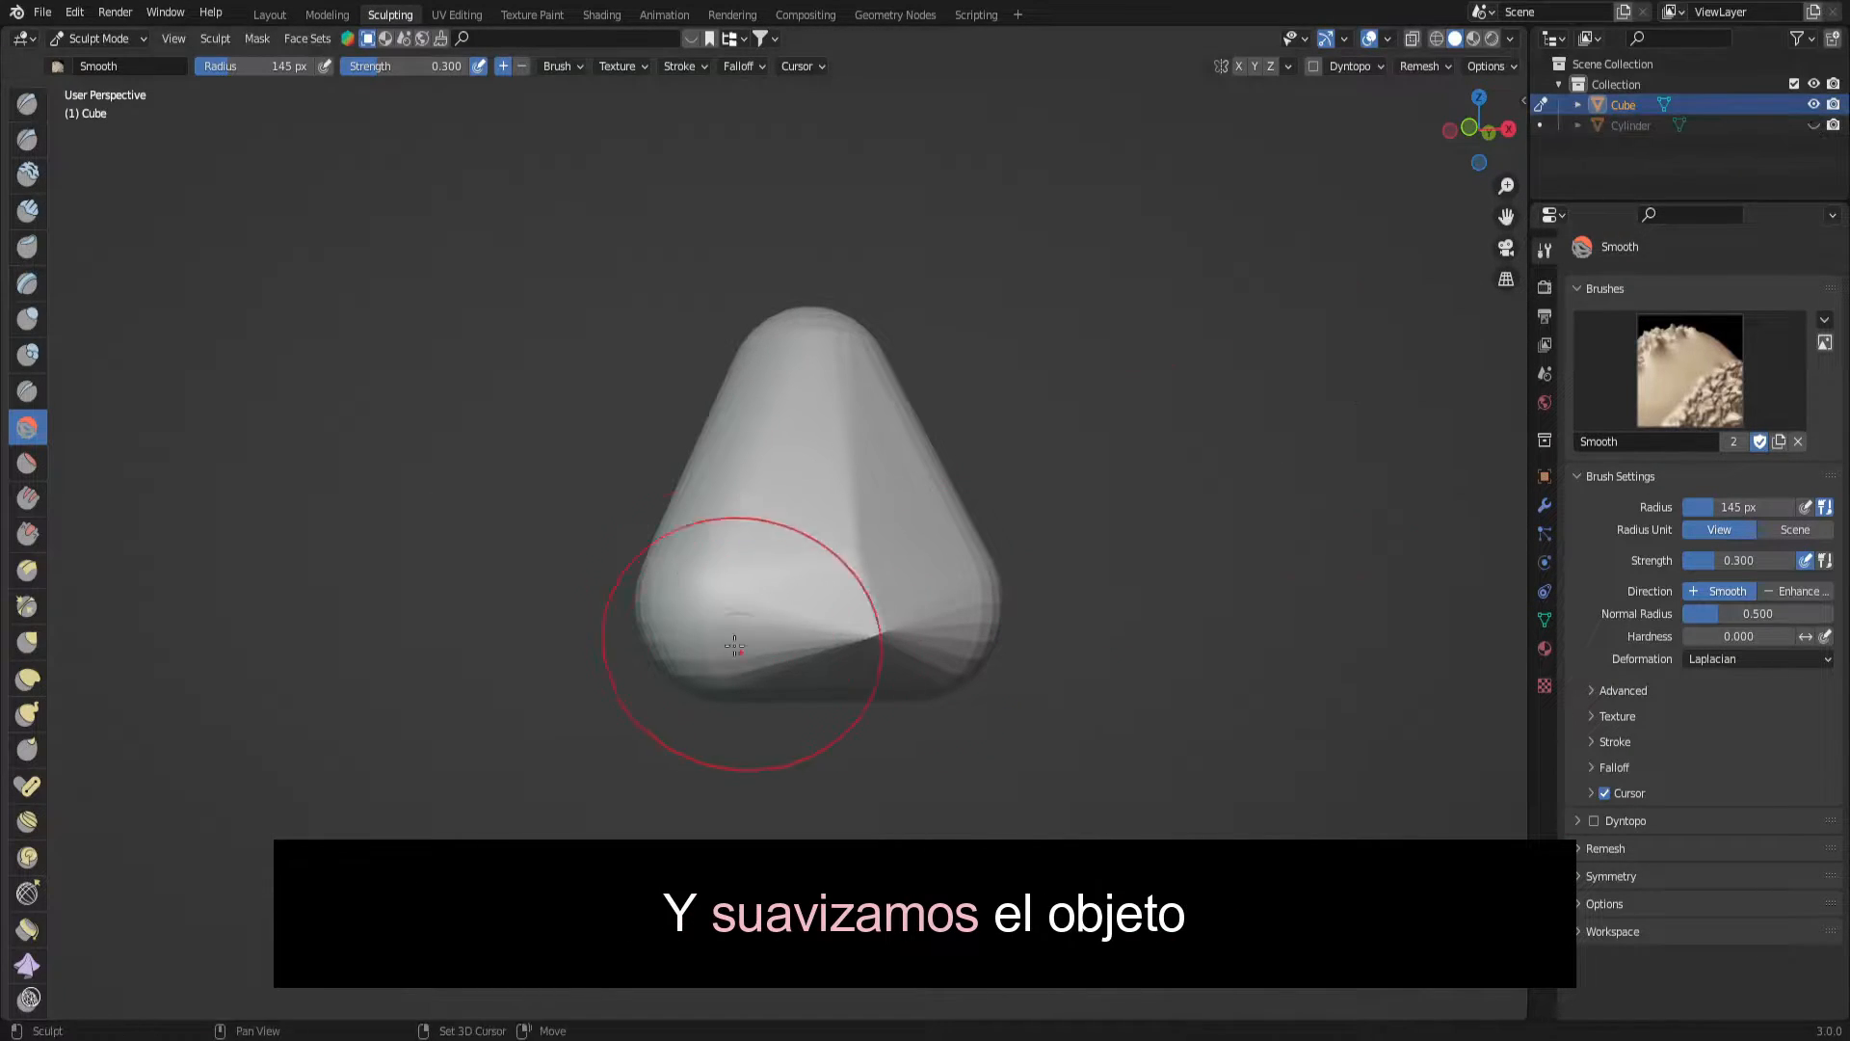
left_click_drag(662, 735, 635, 641)
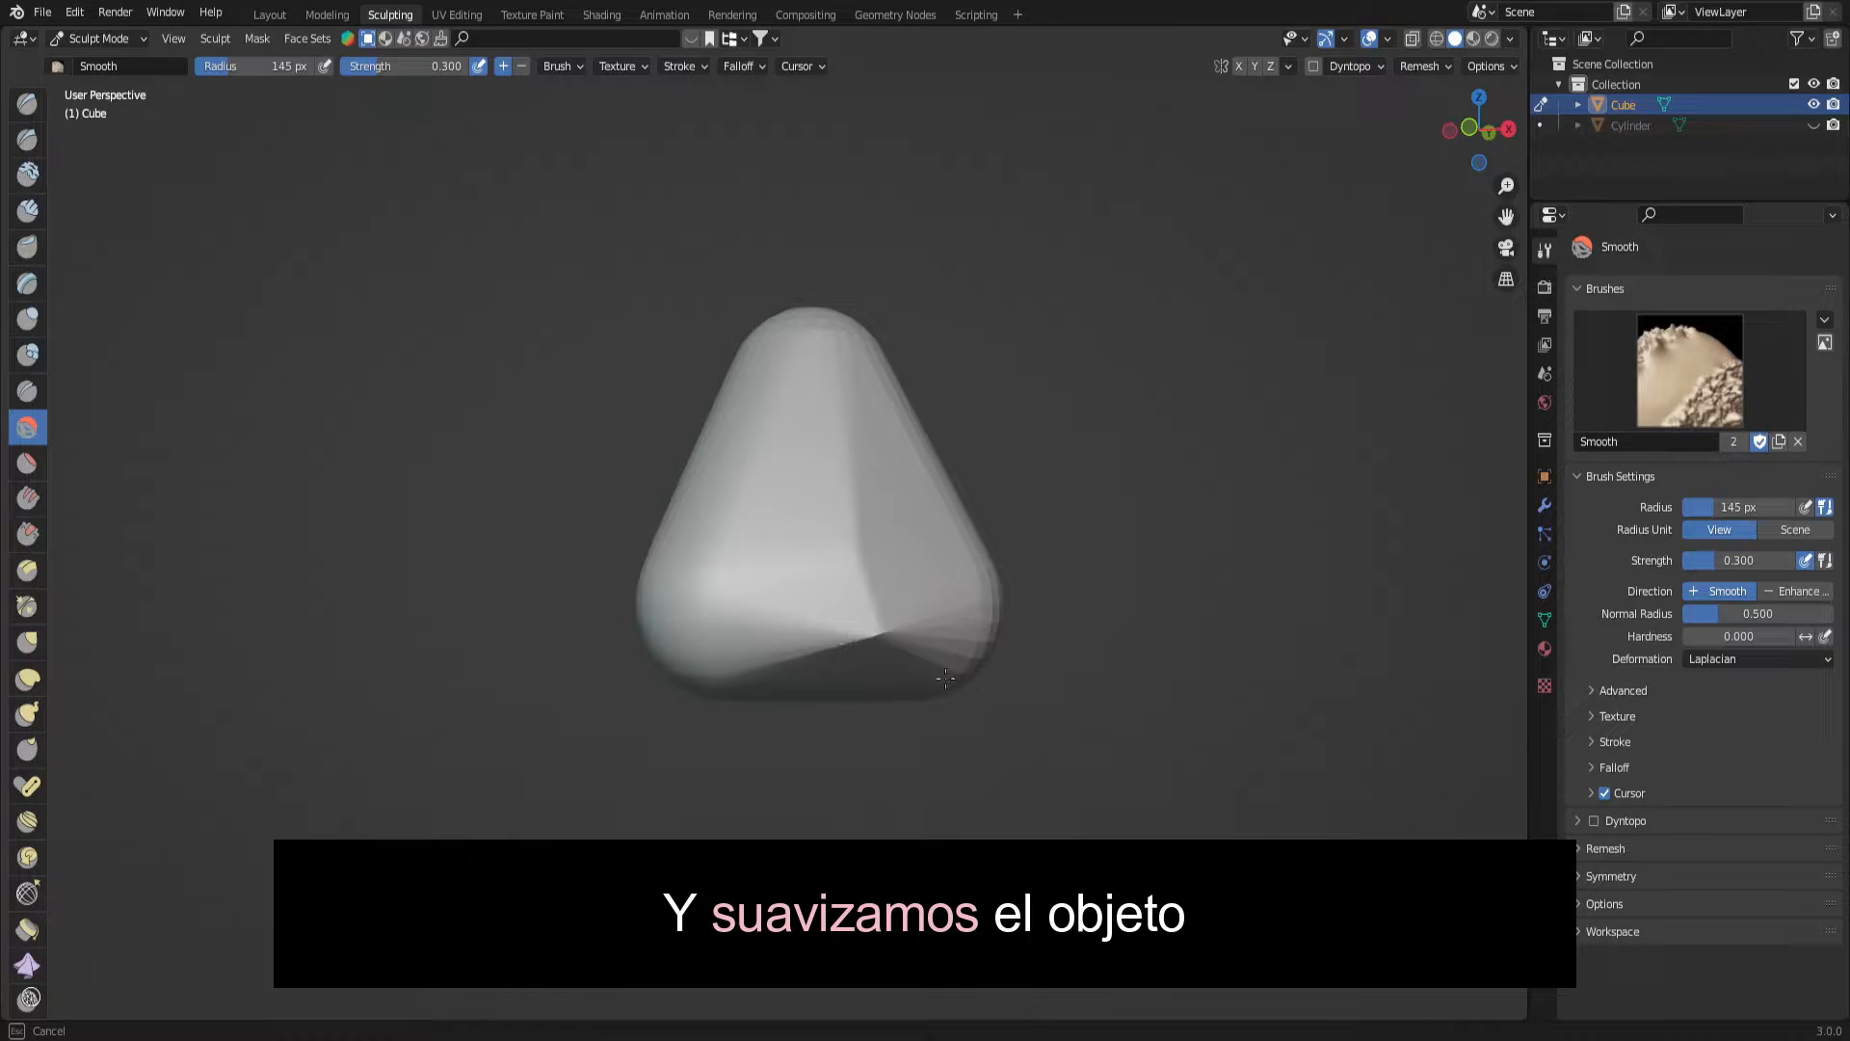
left_click_drag(946, 678, 946, 678)
Smooth the wrapped cube's lower corners and side faces all around with the Smooth brush at 0.300 strength.
left_click_drag(1474, 130, 1421, 147)
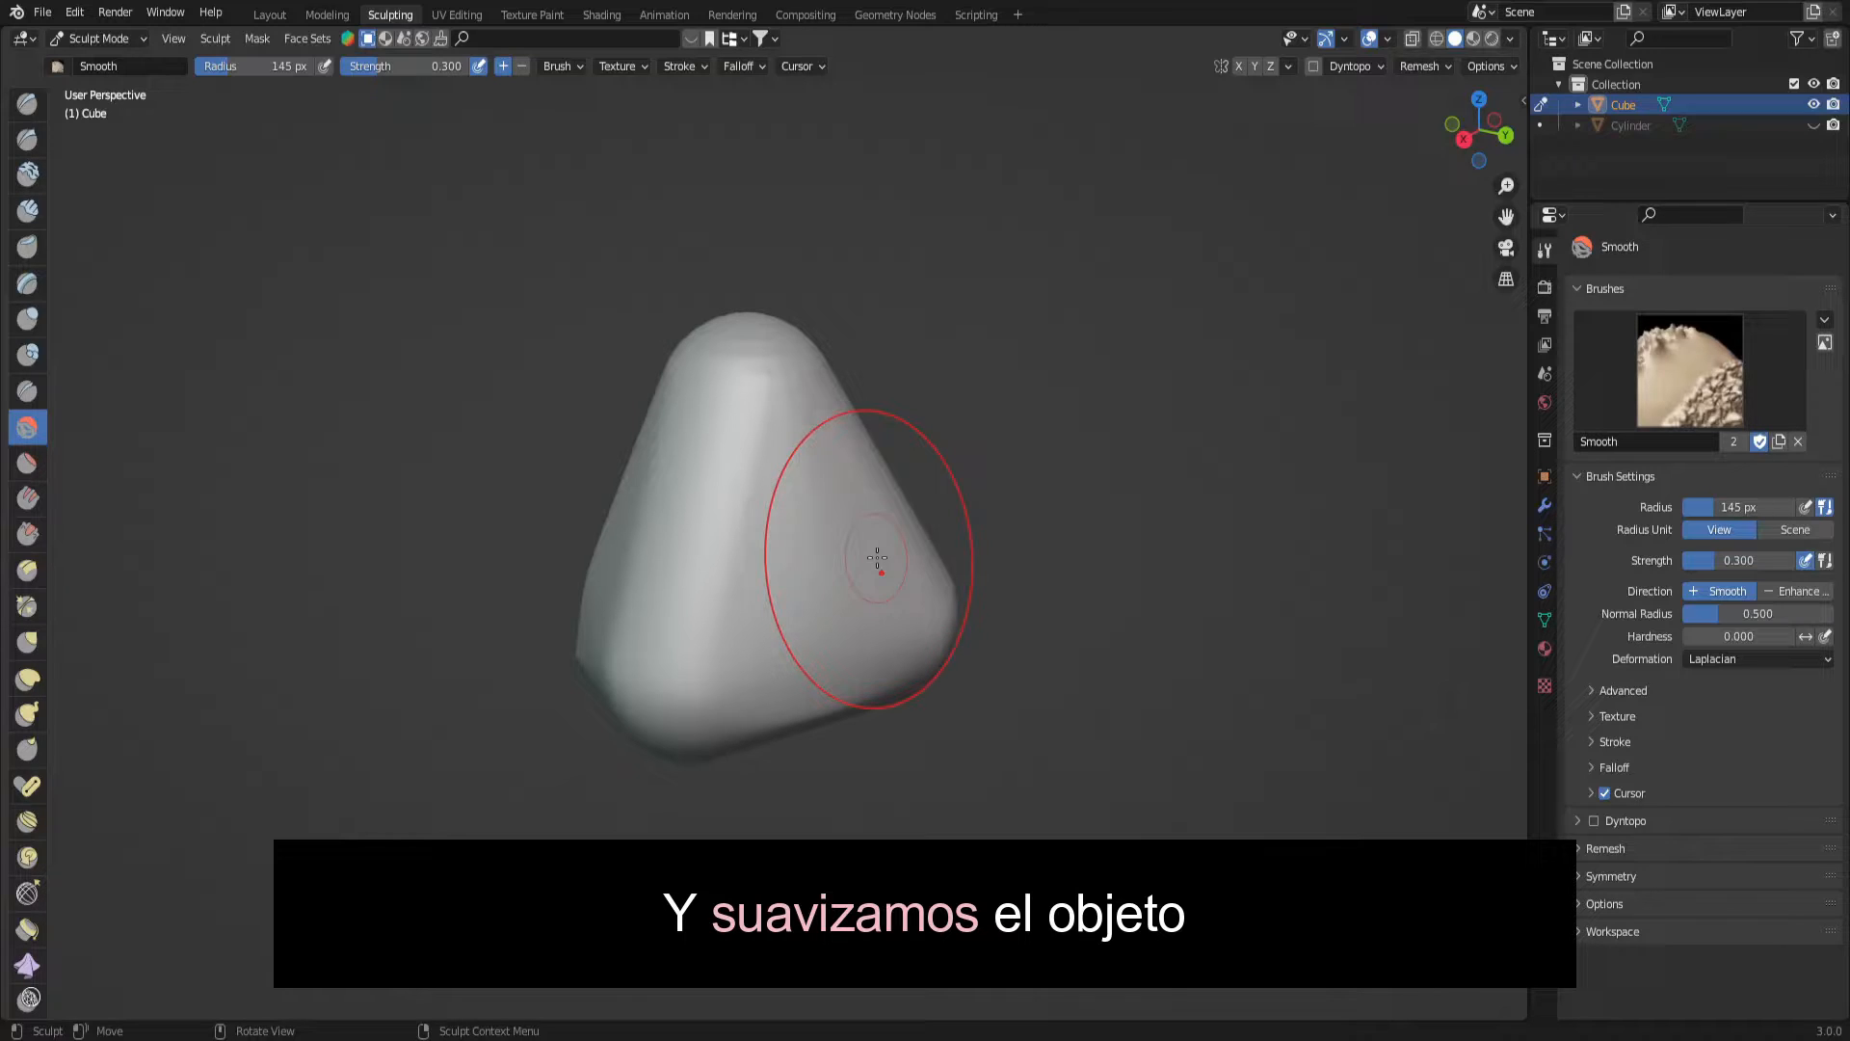
left_click_drag(1474, 130, 1523, 135)
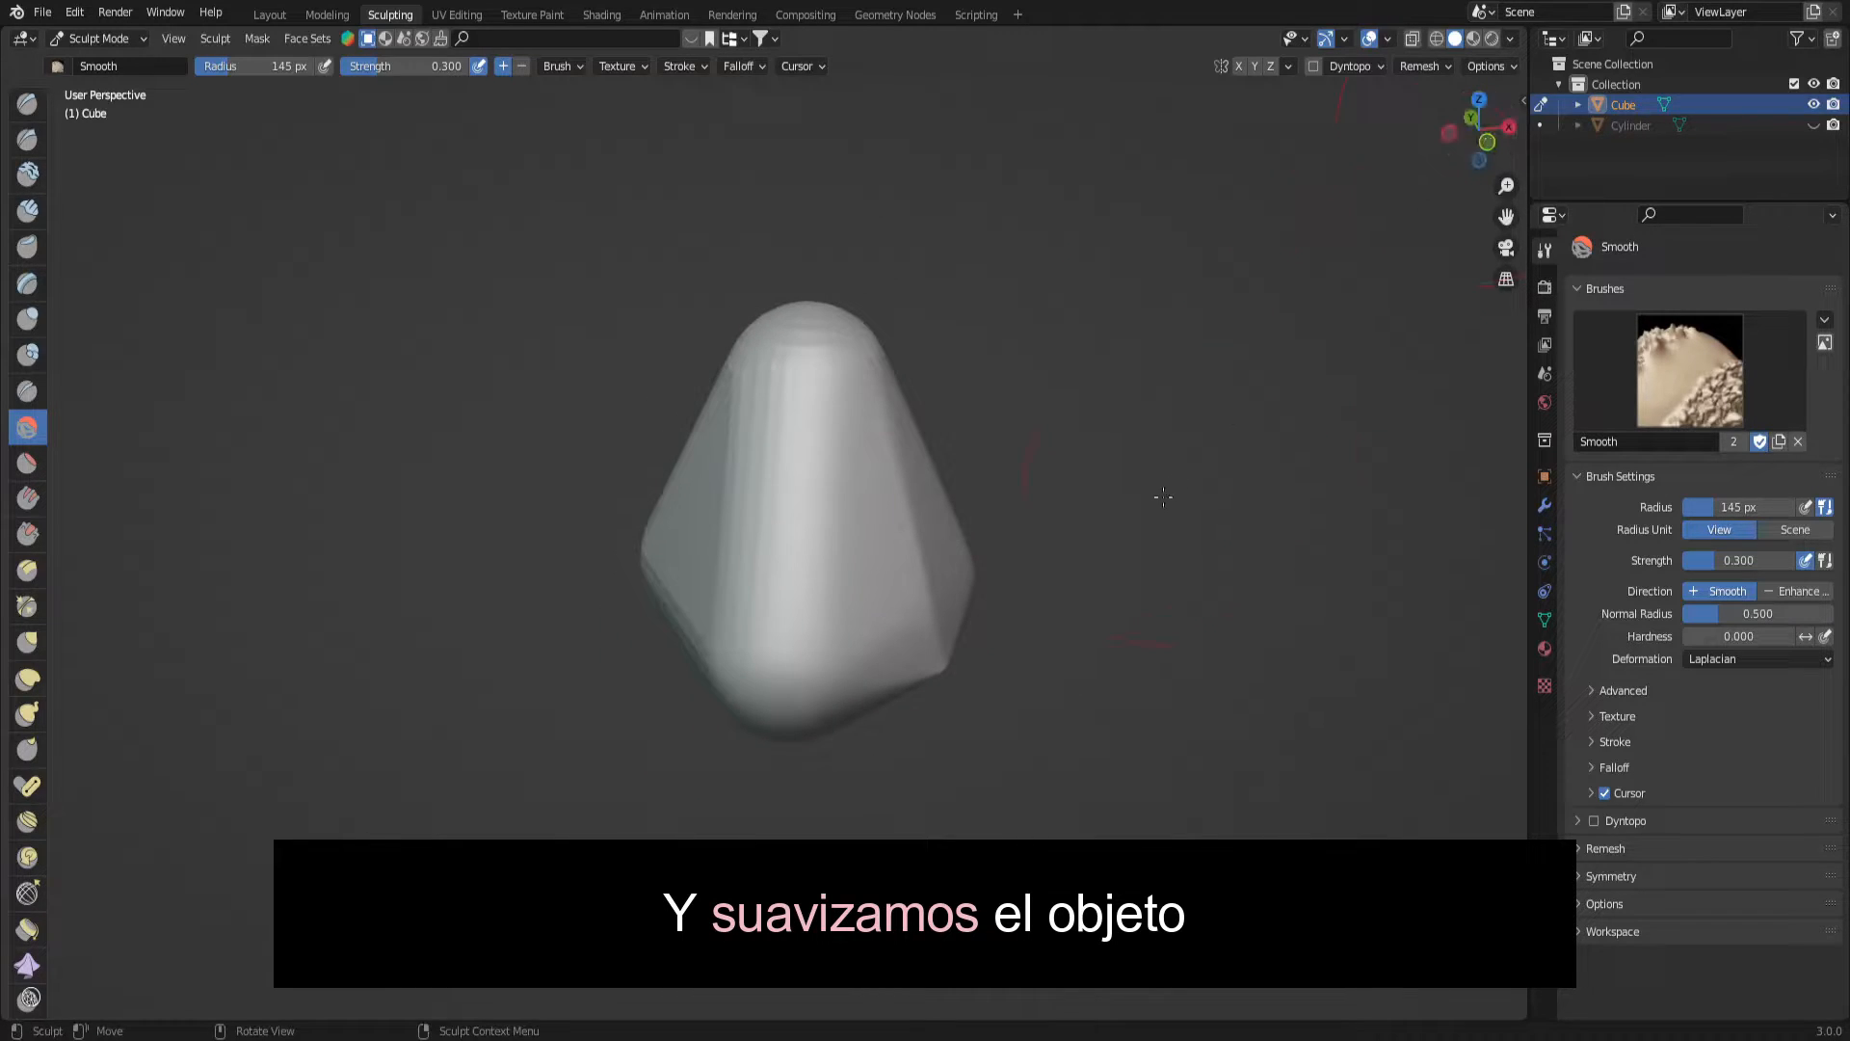
mouse_move(935, 672)
left_mouse_down()
mouse_move(944, 641)
mouse_move(944, 663)
left_mouse_up()
left_click_drag(1477, 137, 1476, 97)
left_click_drag(942, 643, 947, 636)
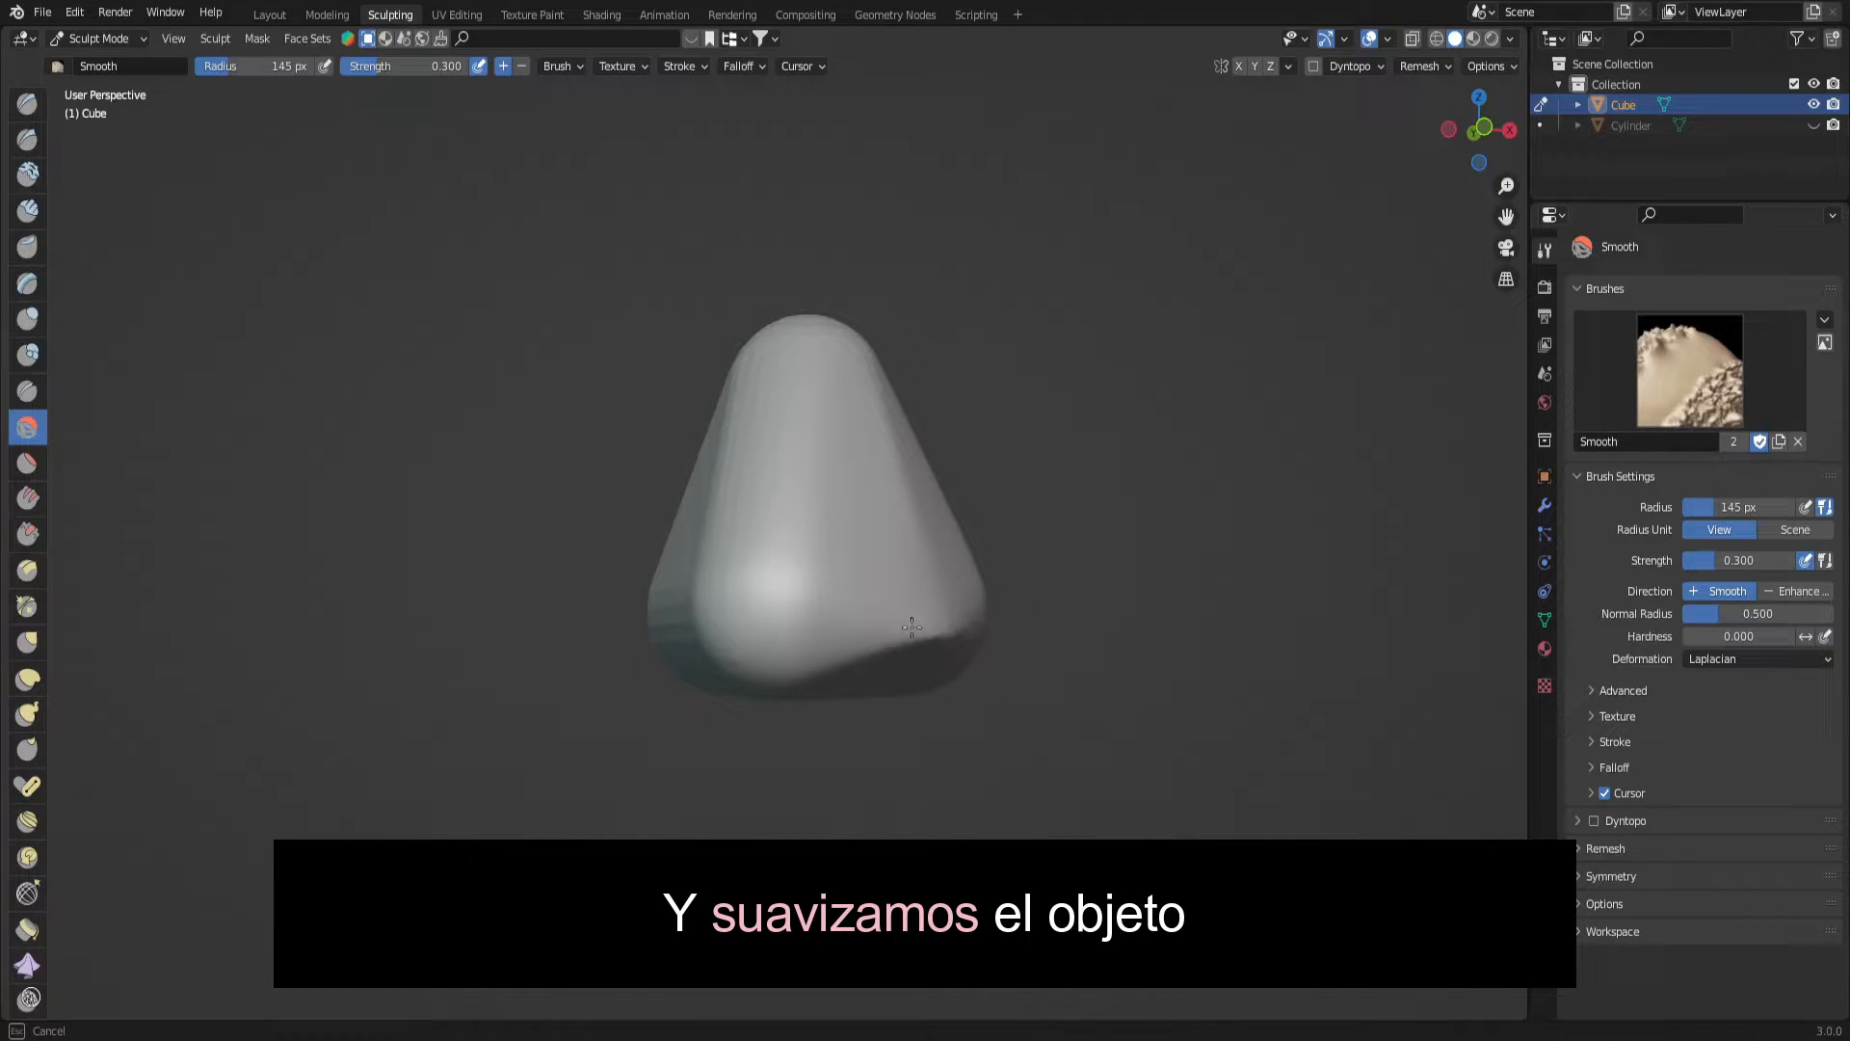
left_click_drag(892, 449, 857, 539)
left_click_drag(1478, 130, 1505, 133)
left_click_drag(794, 364, 645, 548)
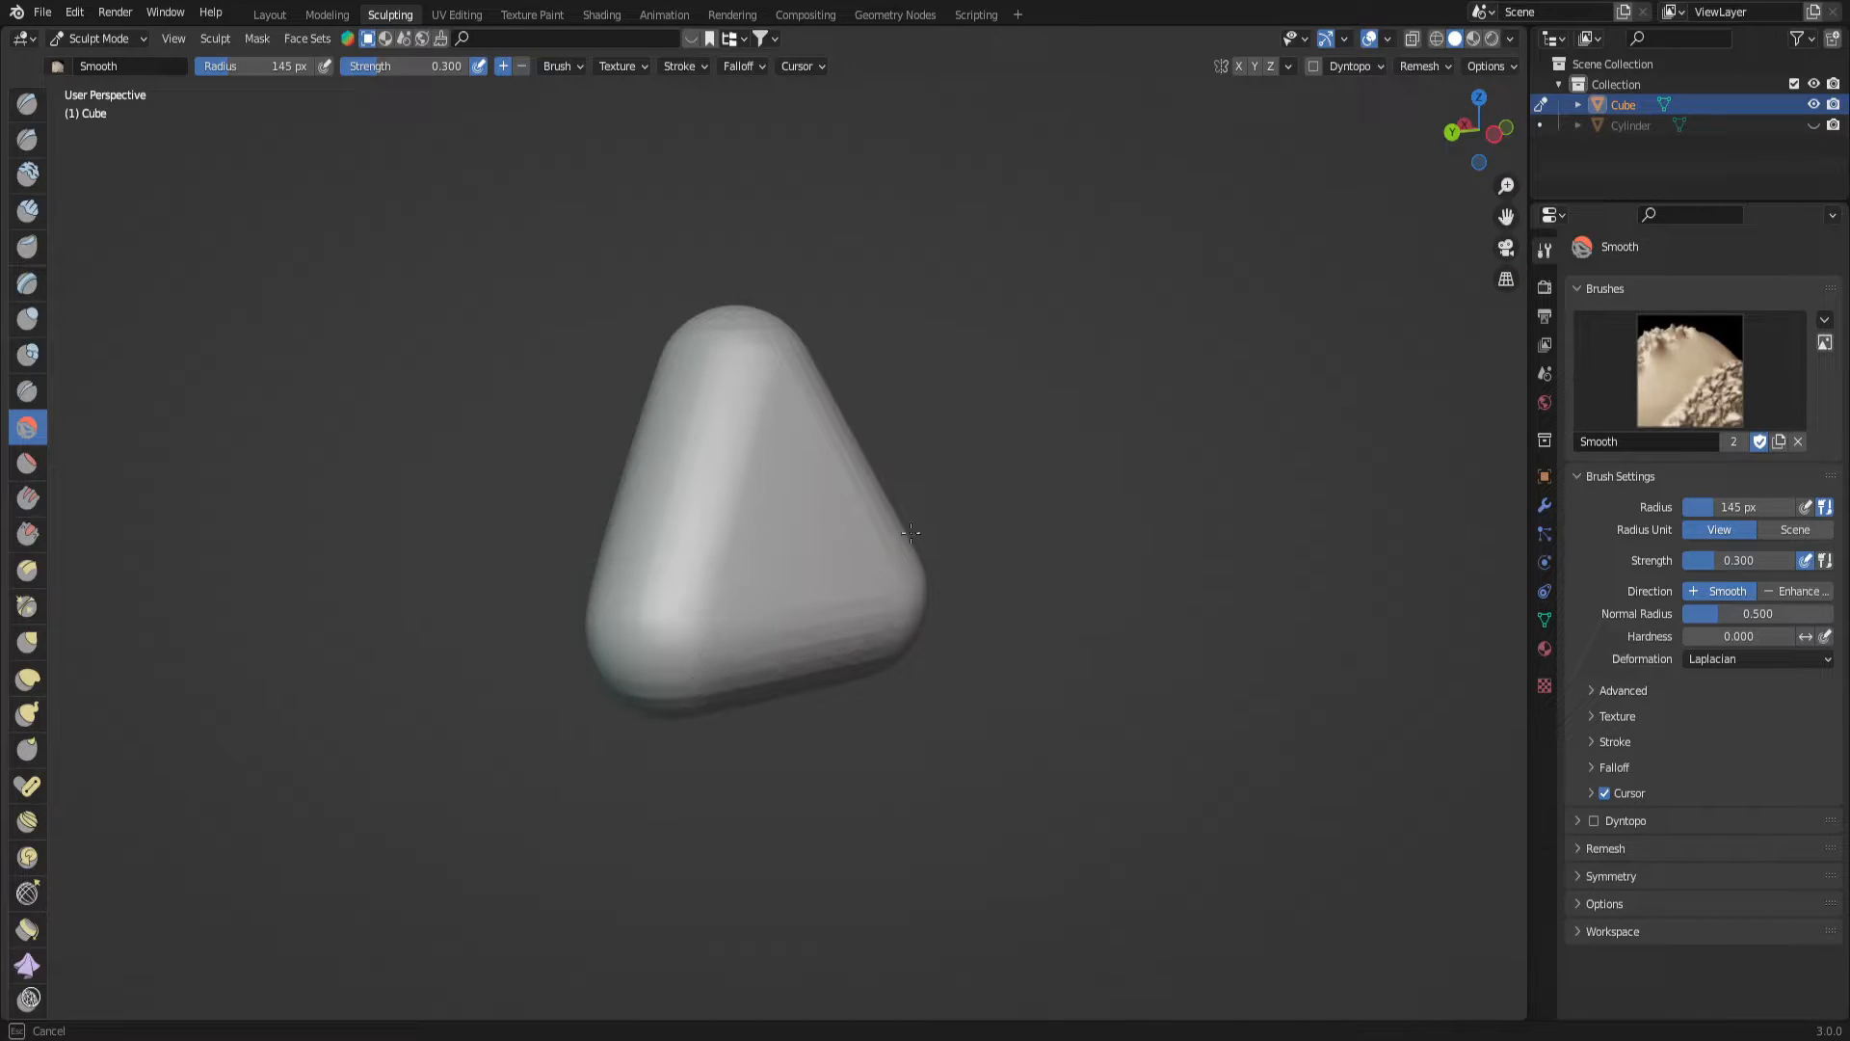
left_click_drag(923, 625, 875, 574)
left_click_drag(696, 654, 757, 676)
Smooth the remaining hard edges near the tip, along the sides and around the base with the Smooth brush.
left_click_drag(1503, 132, 1510, 134)
left_click_drag(760, 336, 760, 336)
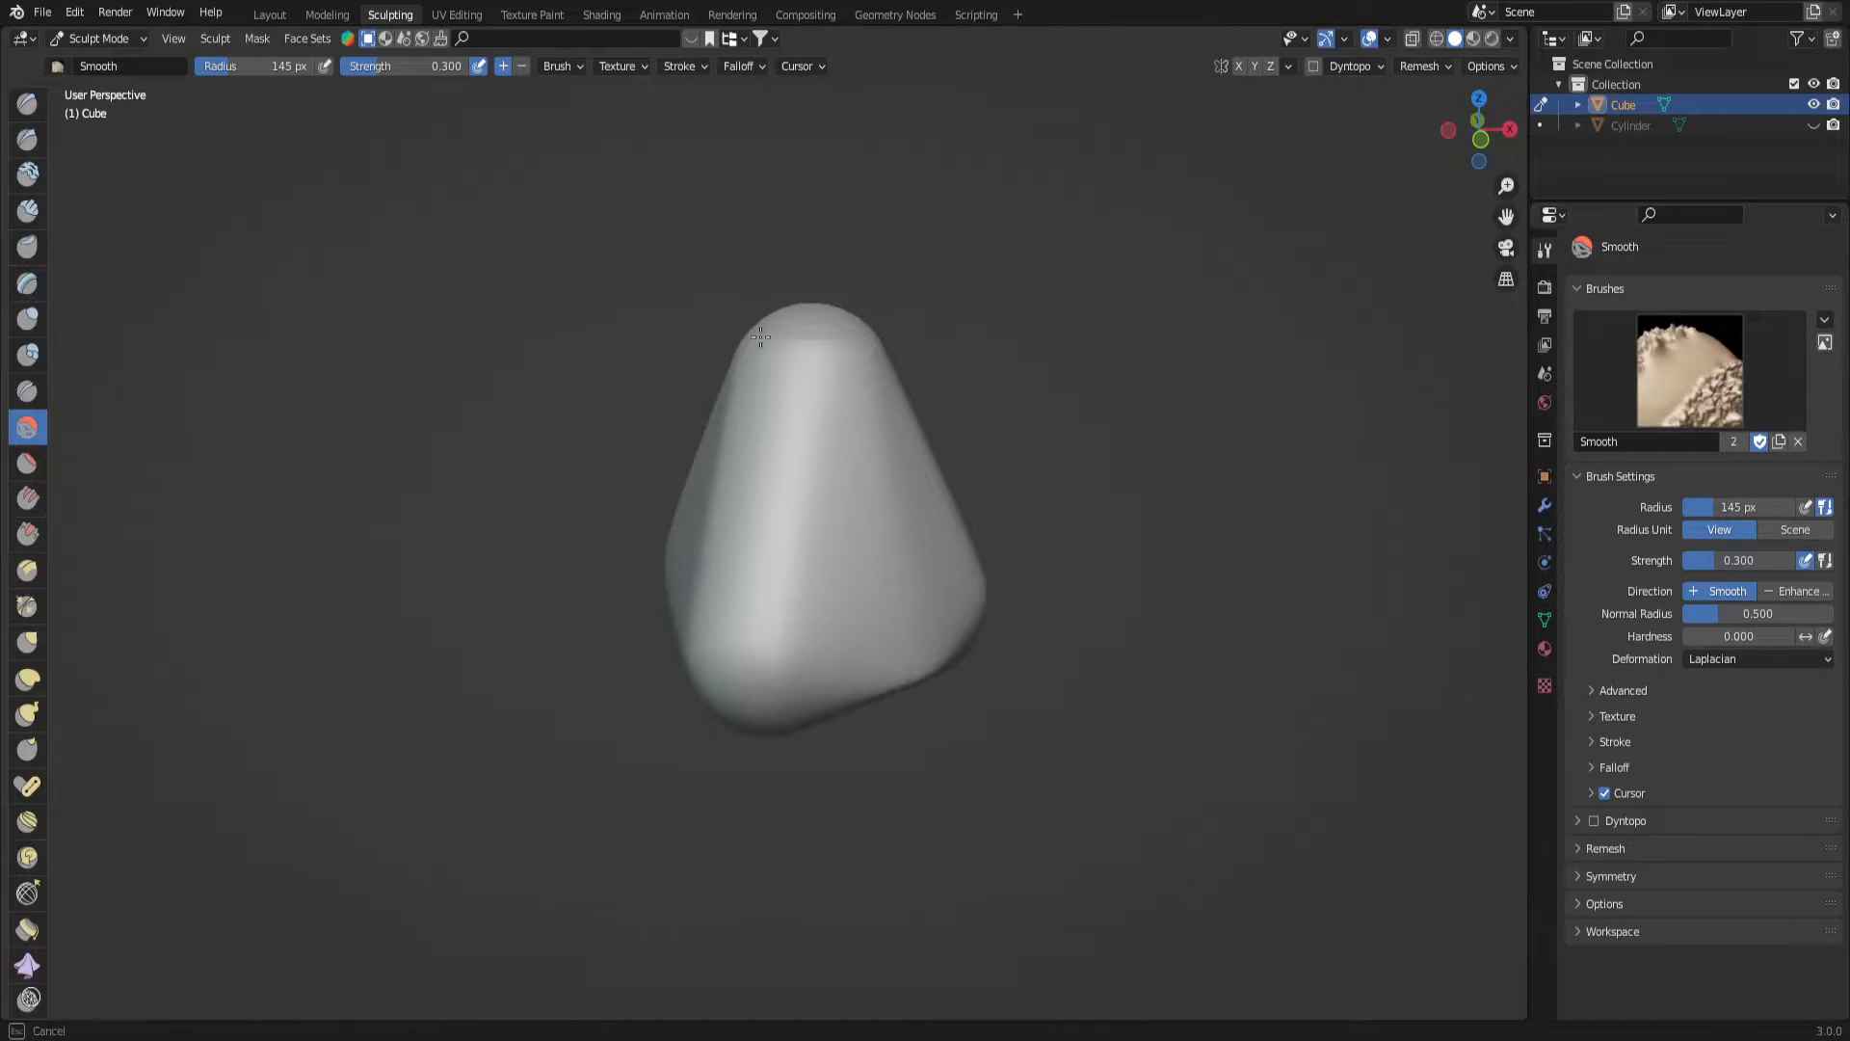
left_click_drag(699, 644, 696, 663)
left_click_drag(1482, 135, 1508, 96)
mouse_move(813, 545)
left_mouse_down()
mouse_move(834, 669)
mouse_move(882, 685)
left_mouse_up()
left_click_drag(1485, 133, 1508, 118)
left_click_drag(619, 680, 732, 689)
left_click_drag(705, 347, 735, 341)
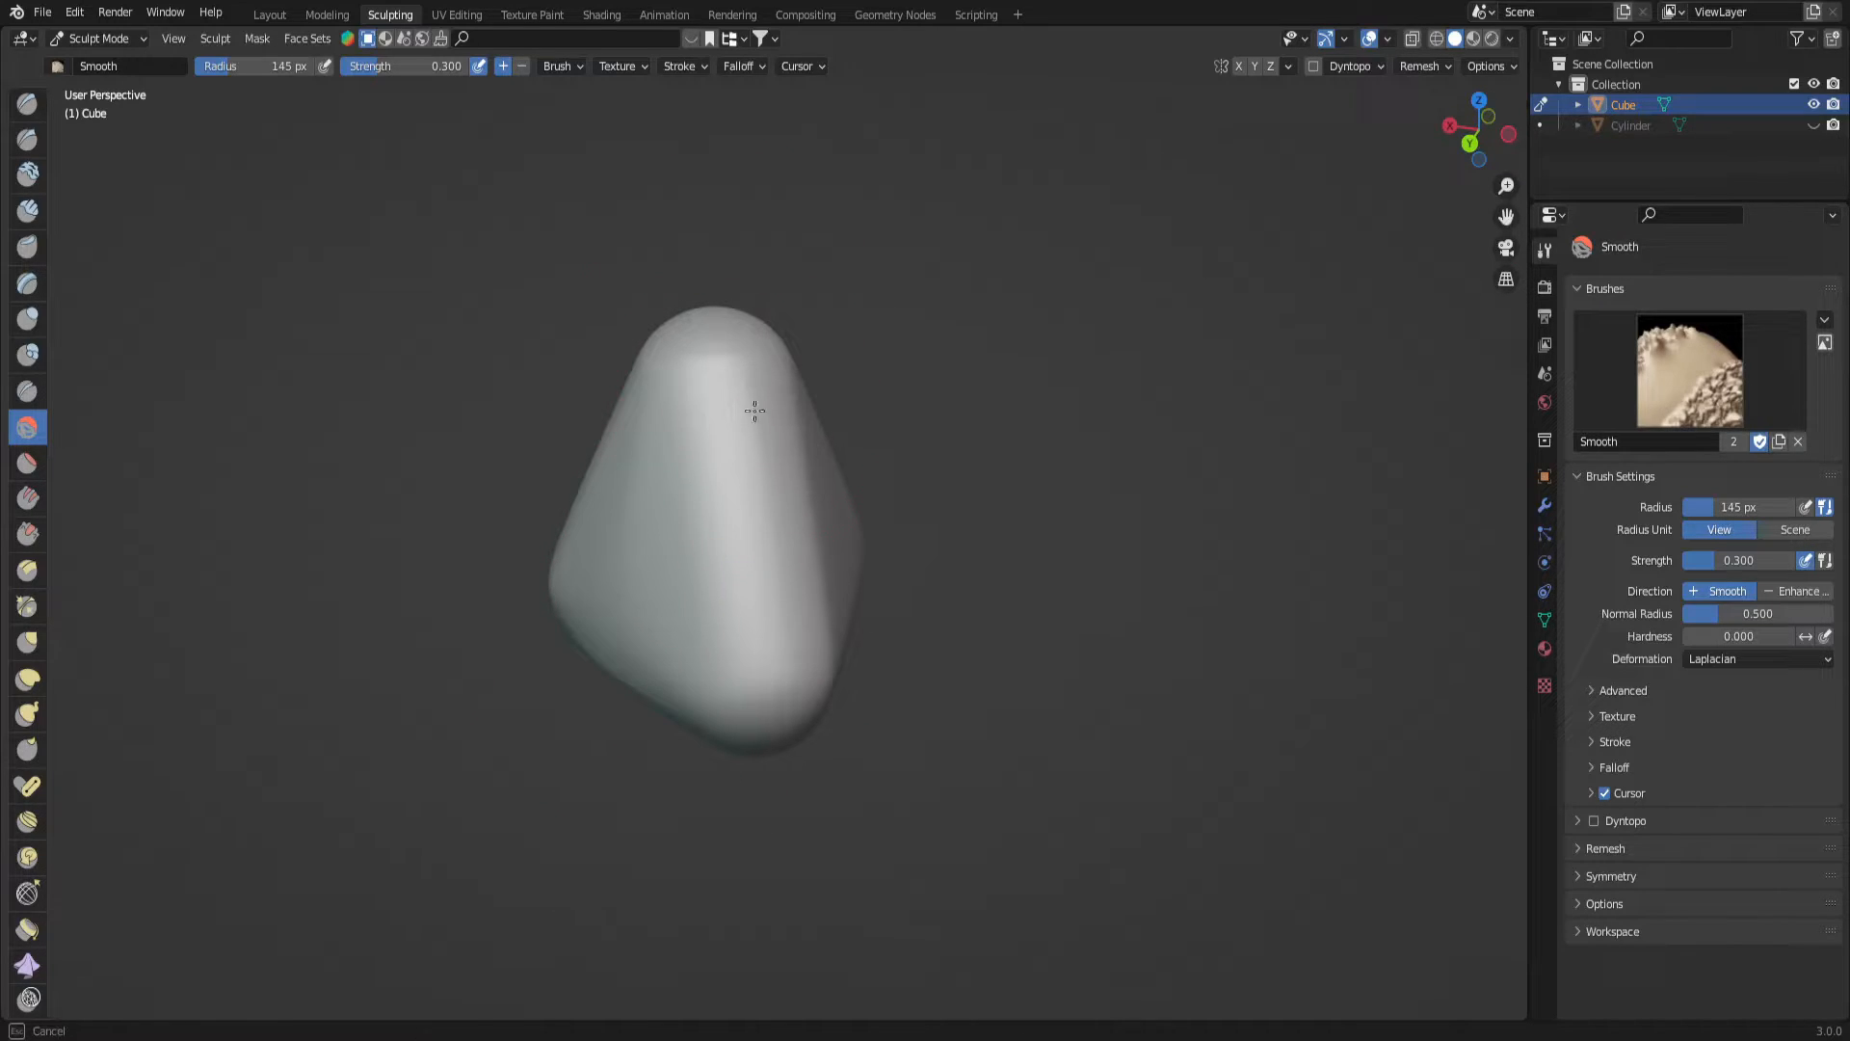
Raise the Smooth brush strength to 0.656 and soften the vertical ridges, base corners and tip from several sides.
left_click(1479, 99)
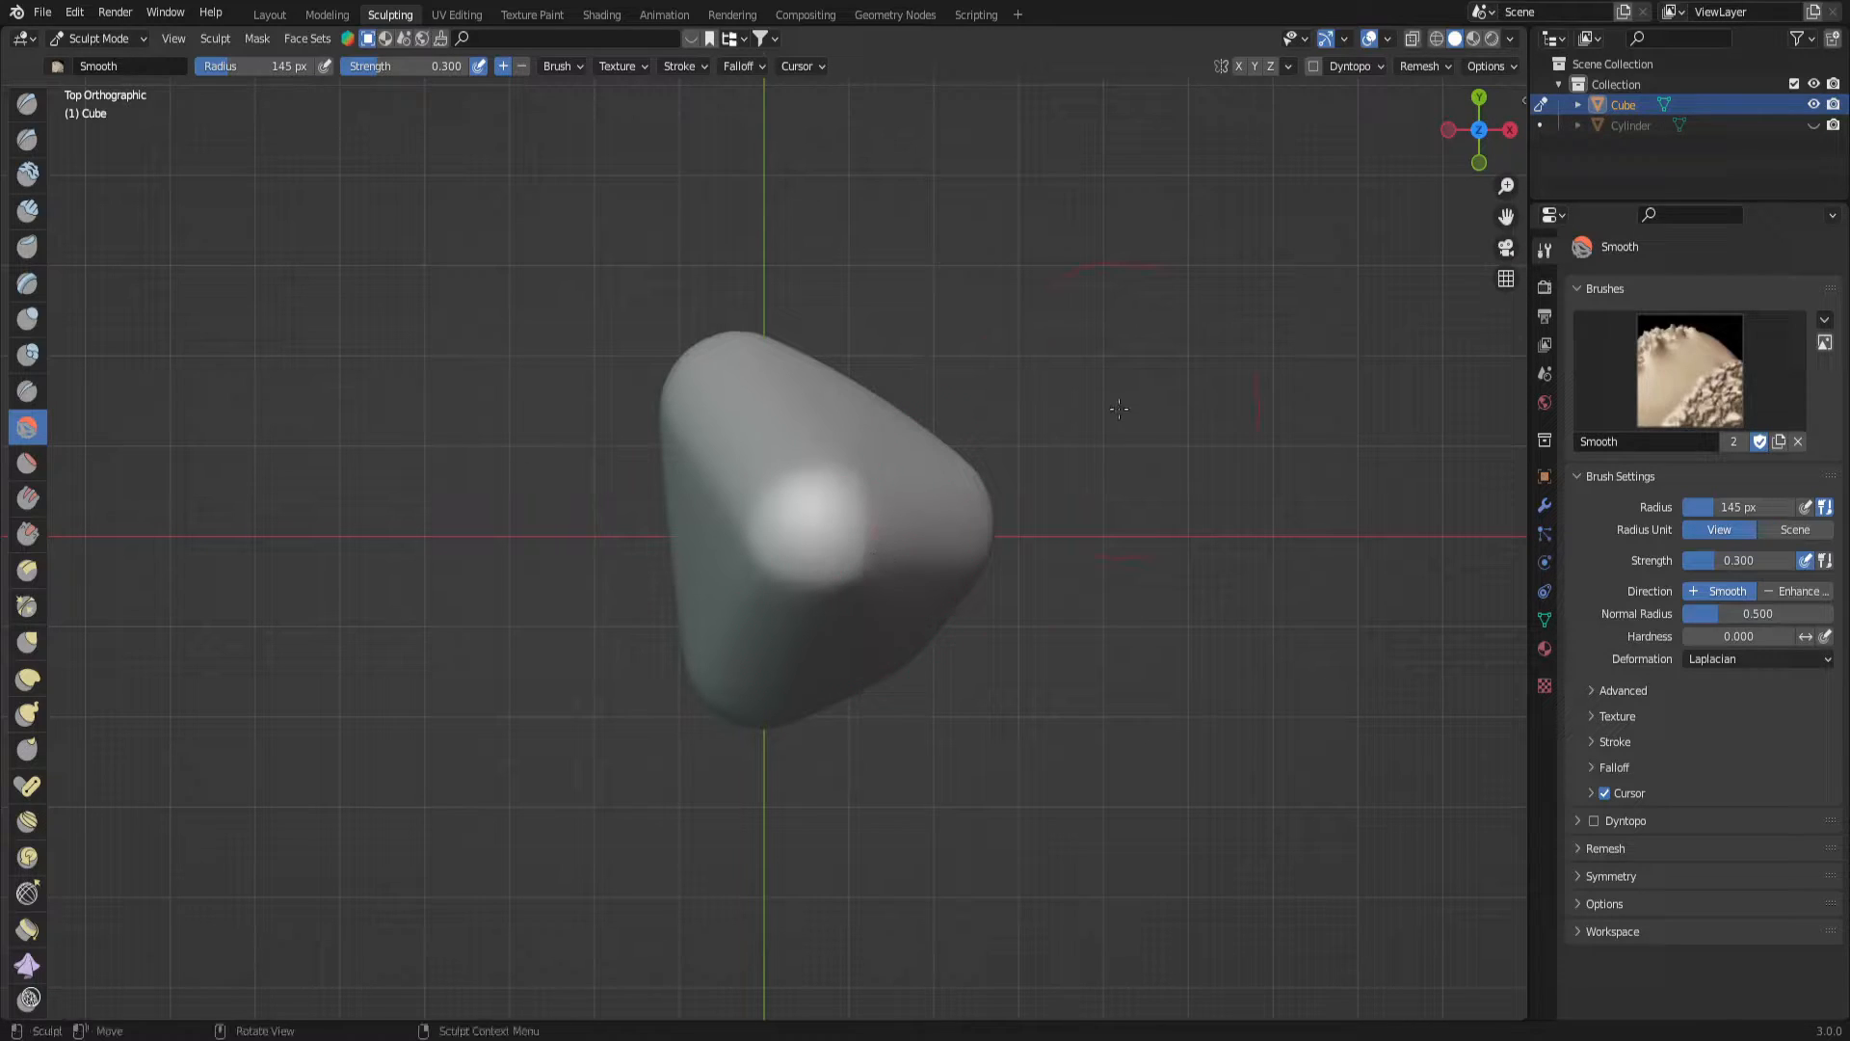
left_click_drag(1479, 129, 1487, 149)
mouse_move(648, 701)
left_mouse_down()
mouse_move(623, 688)
mouse_move(415, 107)
mouse_move(423, 67)
mouse_move(654, 700)
mouse_move(617, 663)
left_mouse_up()
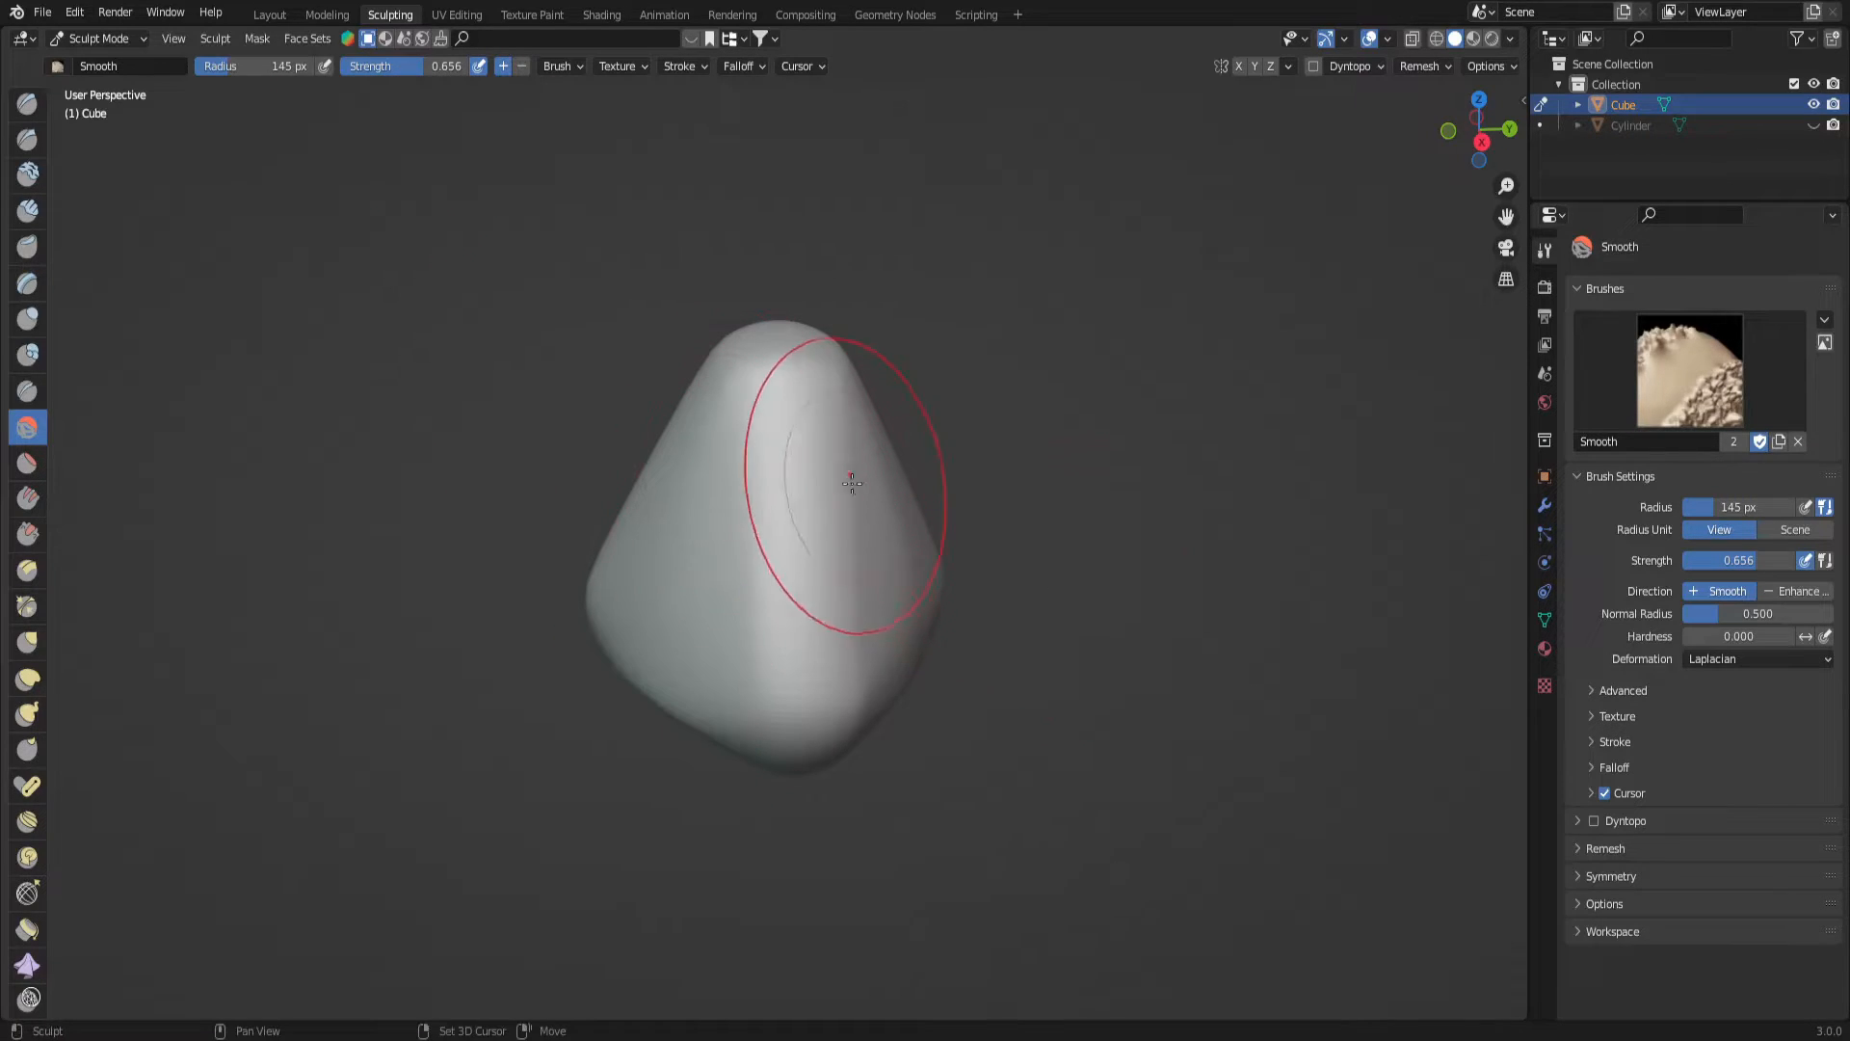
left_click_drag(852, 482, 841, 706, "shift")
mouse_move(939, 583)
left_mouse_down("shift")
mouse_move(805, 415)
mouse_move(944, 608)
left_mouse_up("shift")
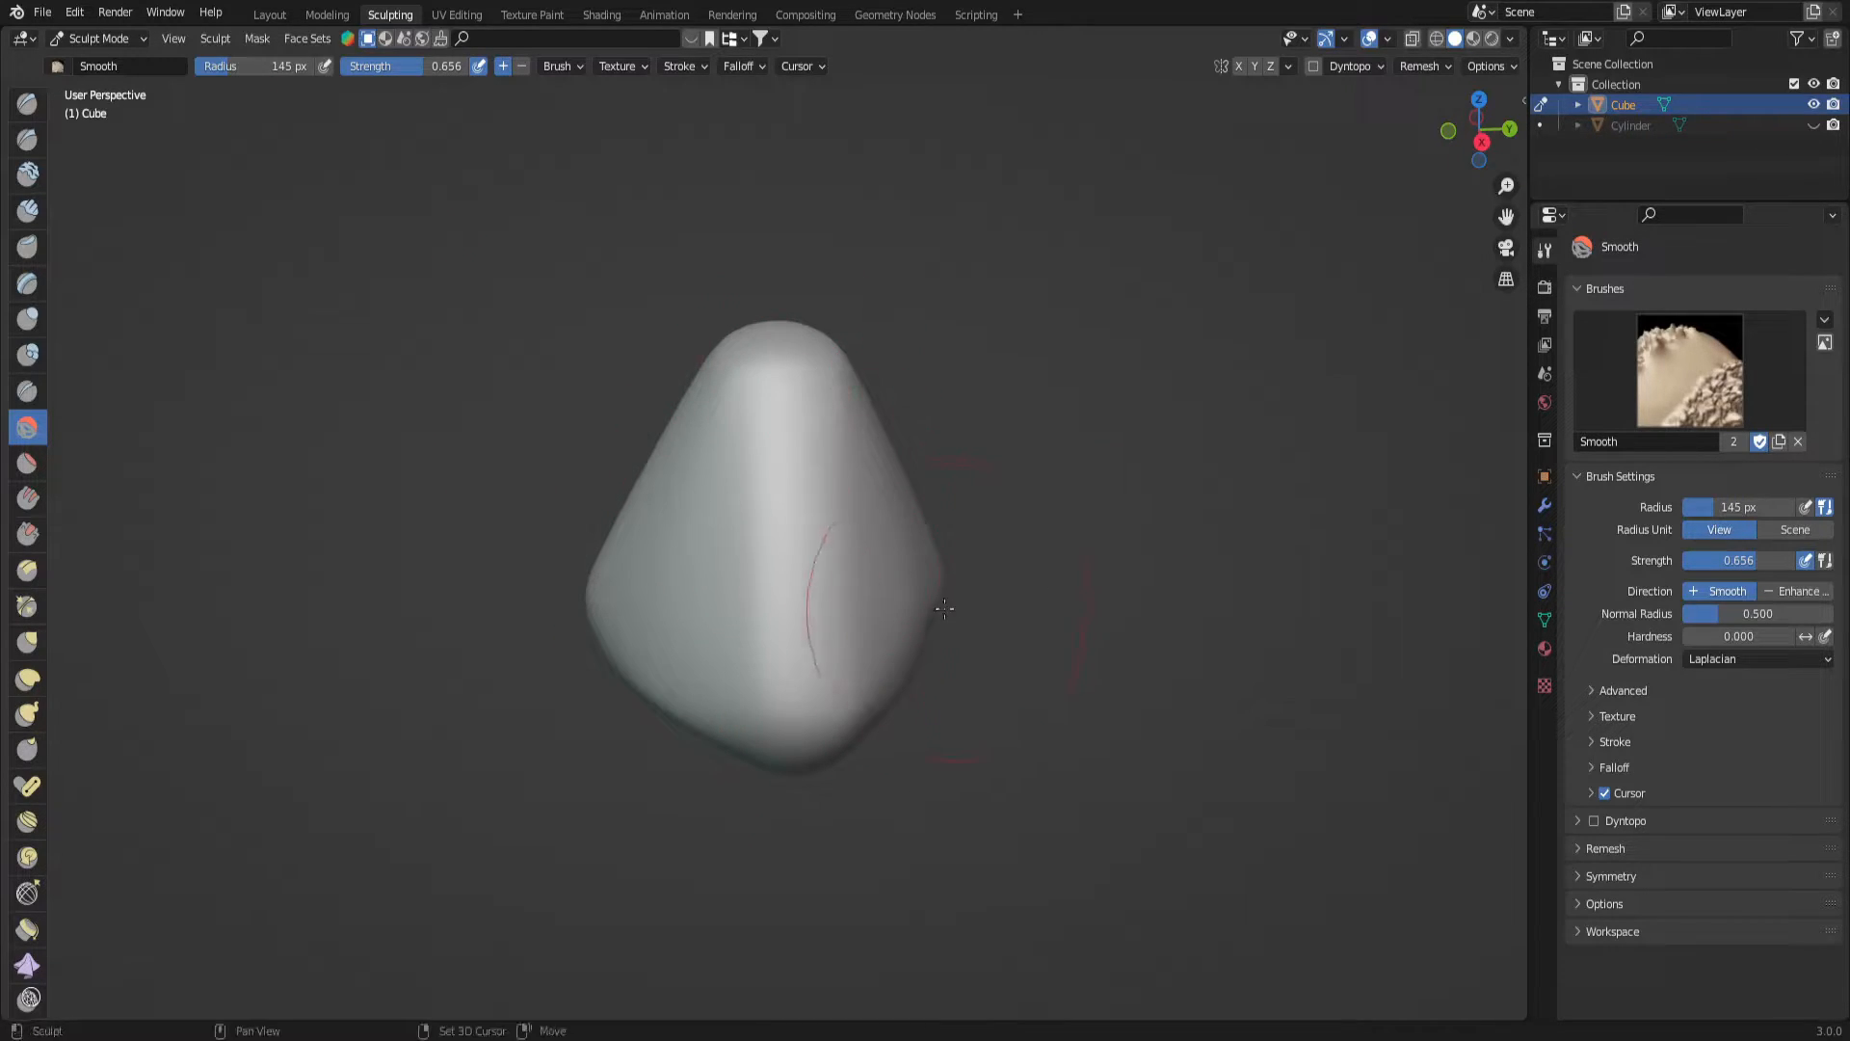
mouse_move(1478, 123)
left_mouse_down()
mouse_move(1486, 142)
mouse_move(1832, 193)
left_mouse_up()
mouse_move(810, 433)
left_mouse_down()
mouse_move(889, 499)
mouse_move(894, 485)
left_mouse_up()
left_click_drag(1491, 145, 1325, 82)
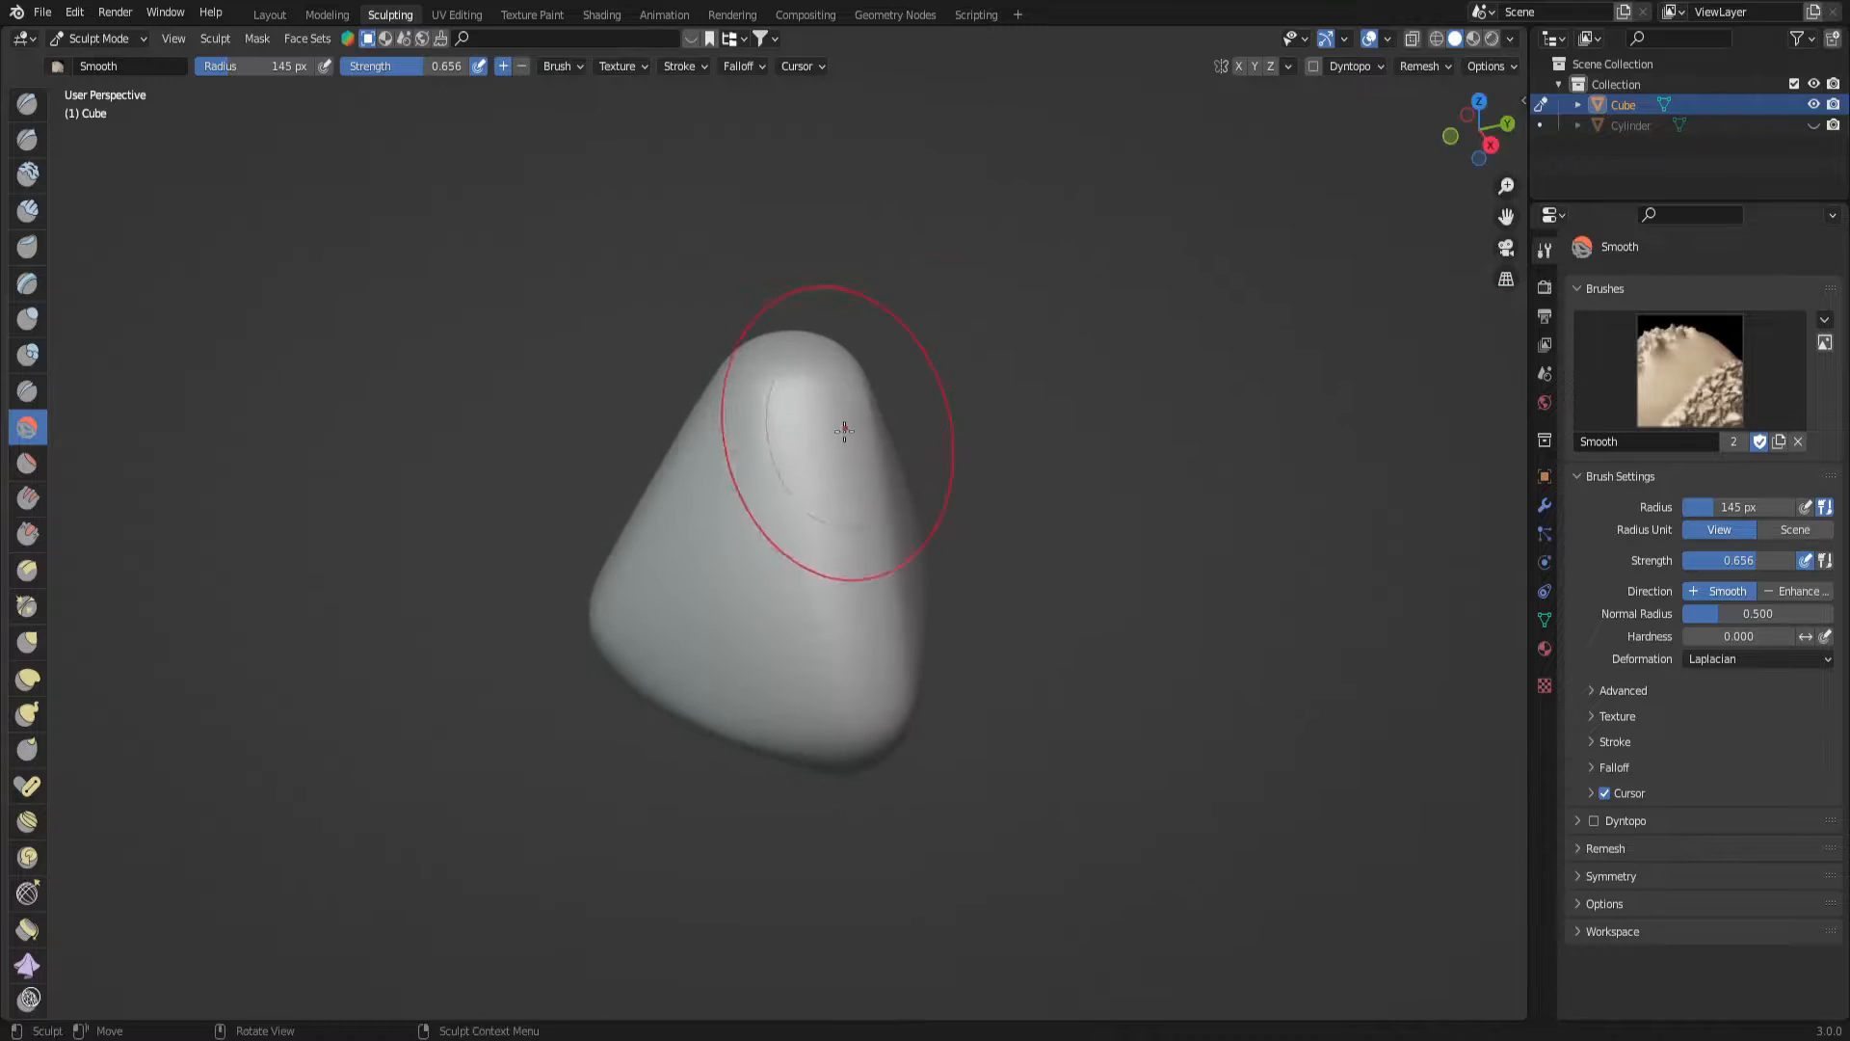
mouse_move(844, 429)
left_mouse_down()
mouse_move(869, 425)
mouse_move(813, 430)
left_mouse_up()
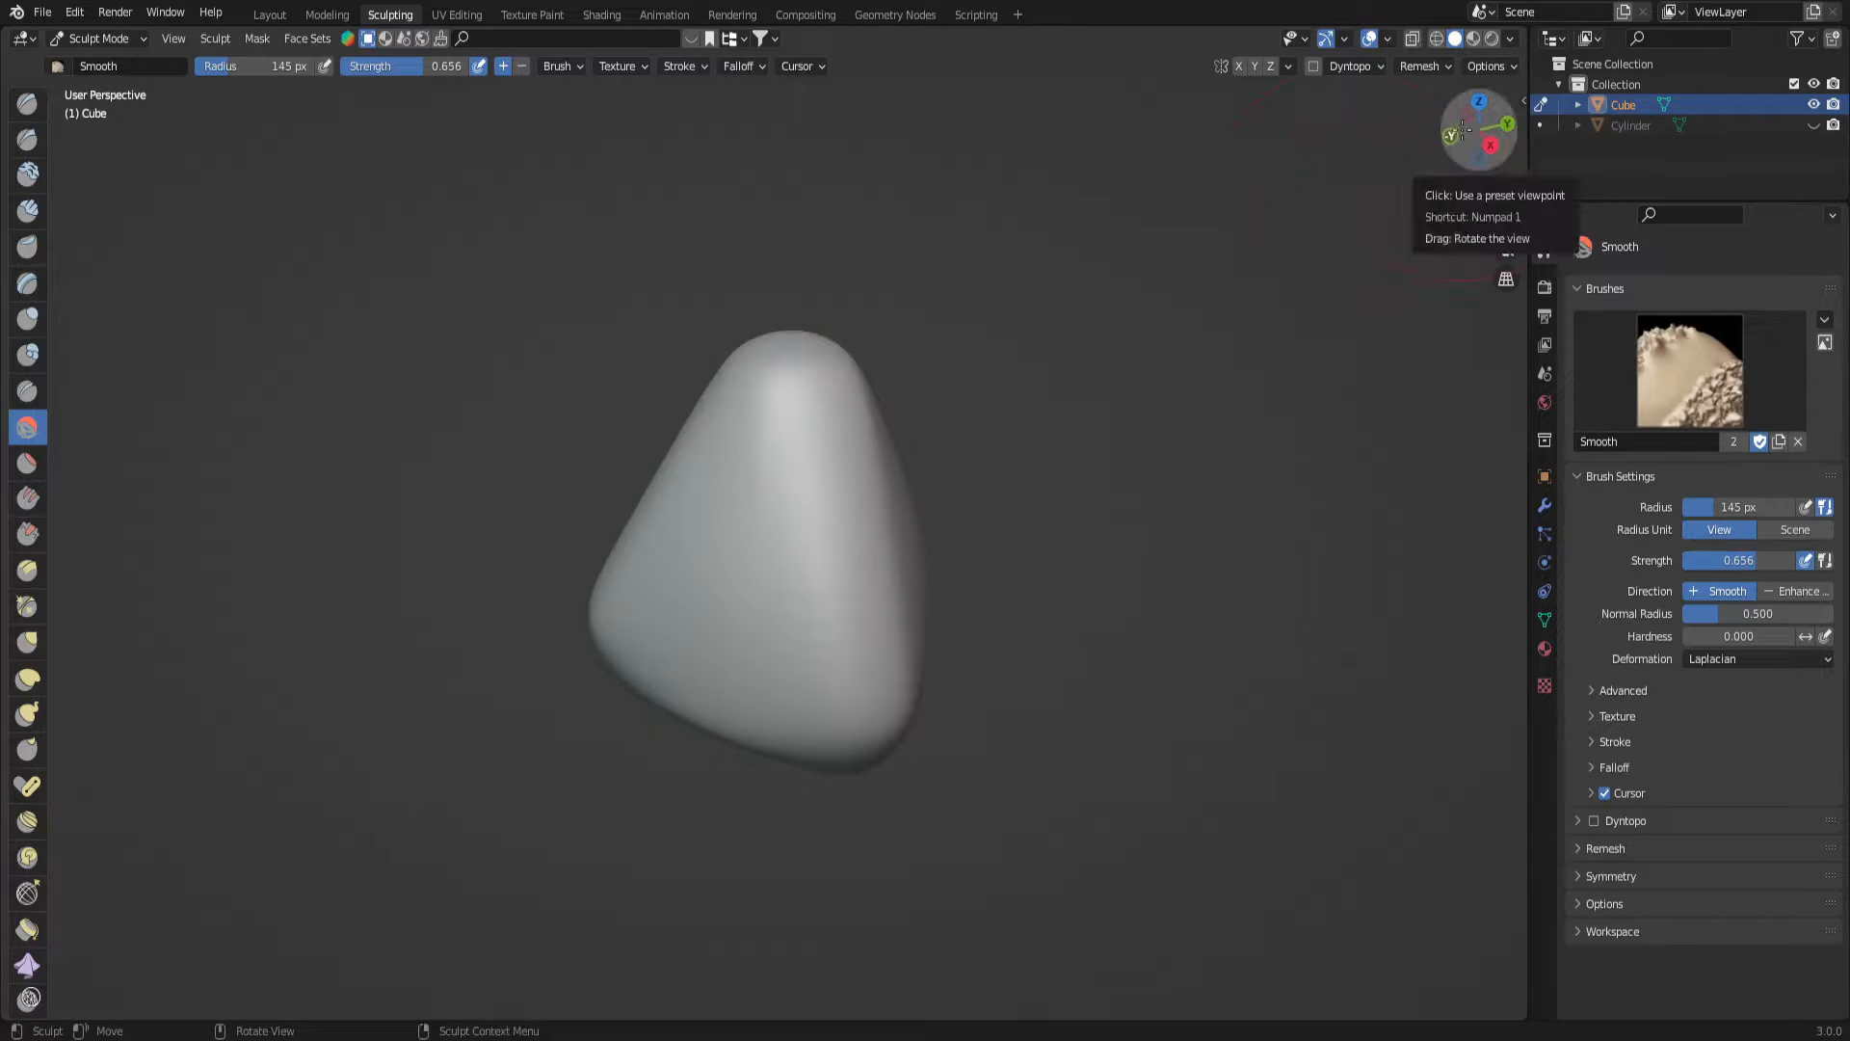
left_click_drag(1450, 140, 1475, 133)
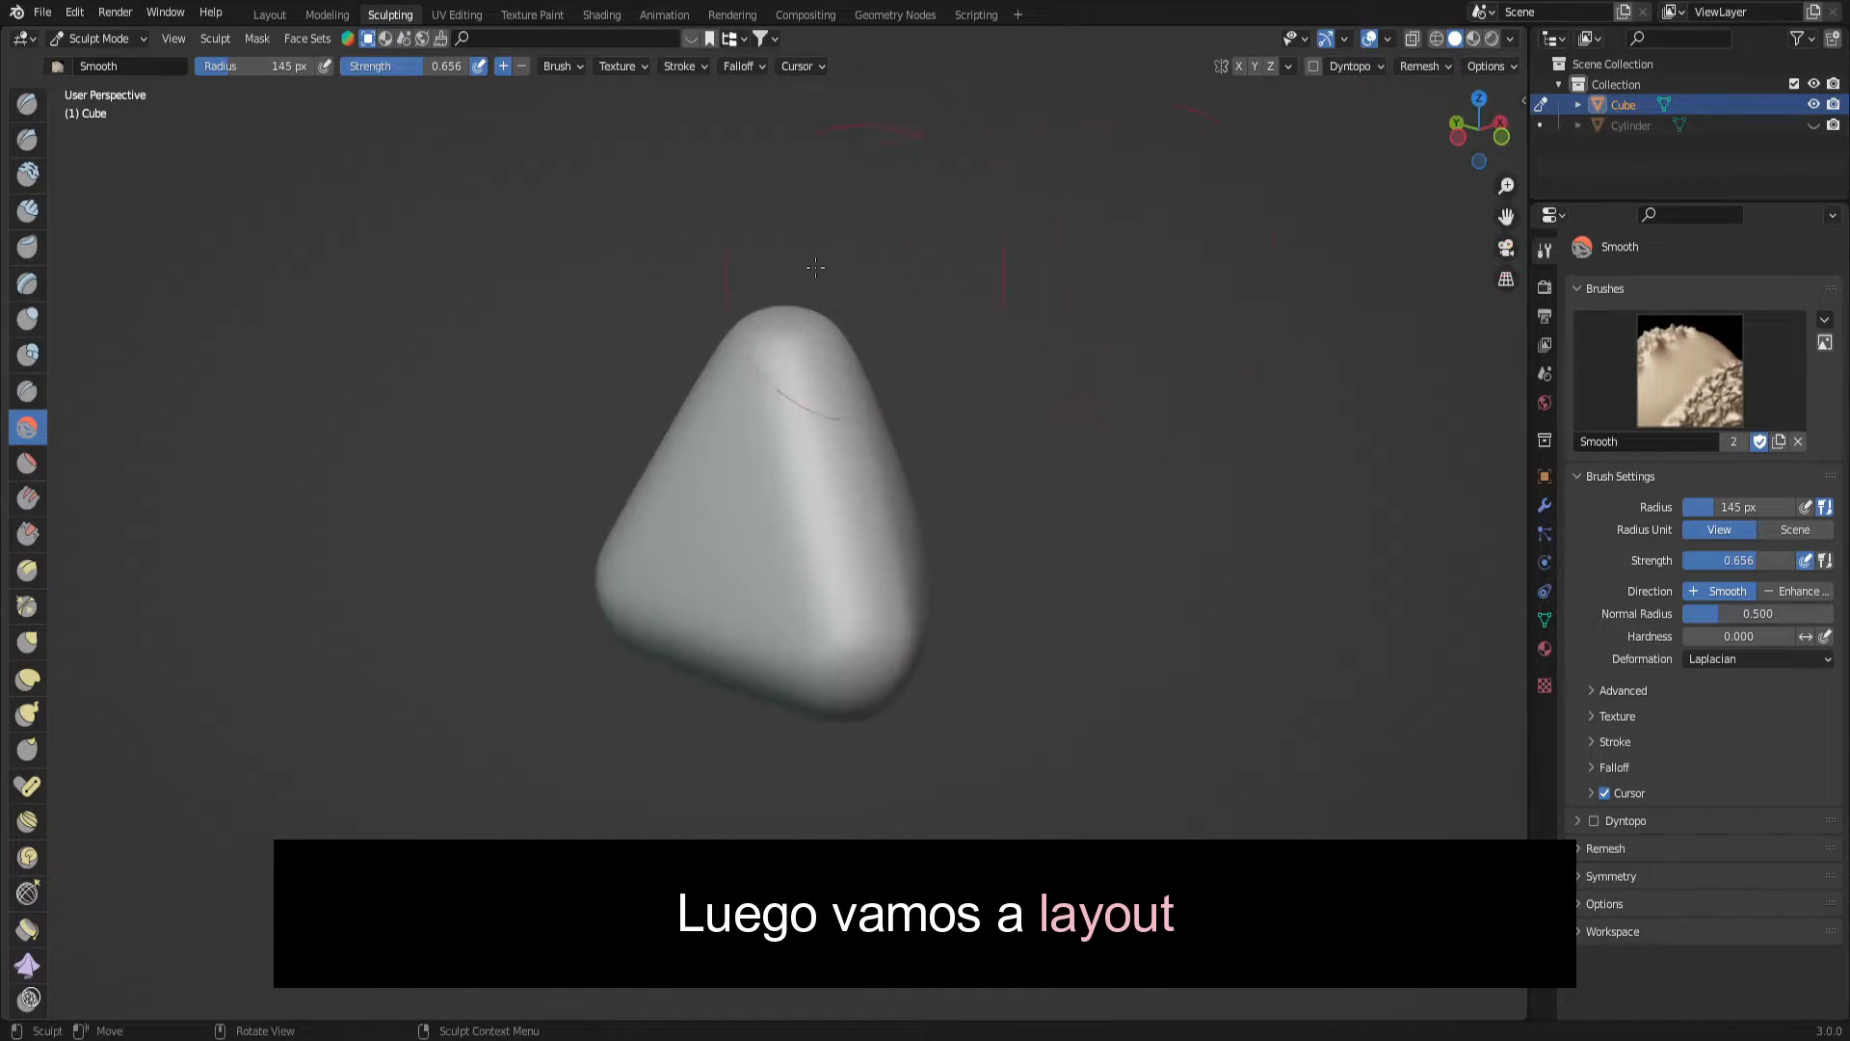
Switch to the Layout workspace and put the cube in Edit Mode, viewed from above.
left_click(280, 12)
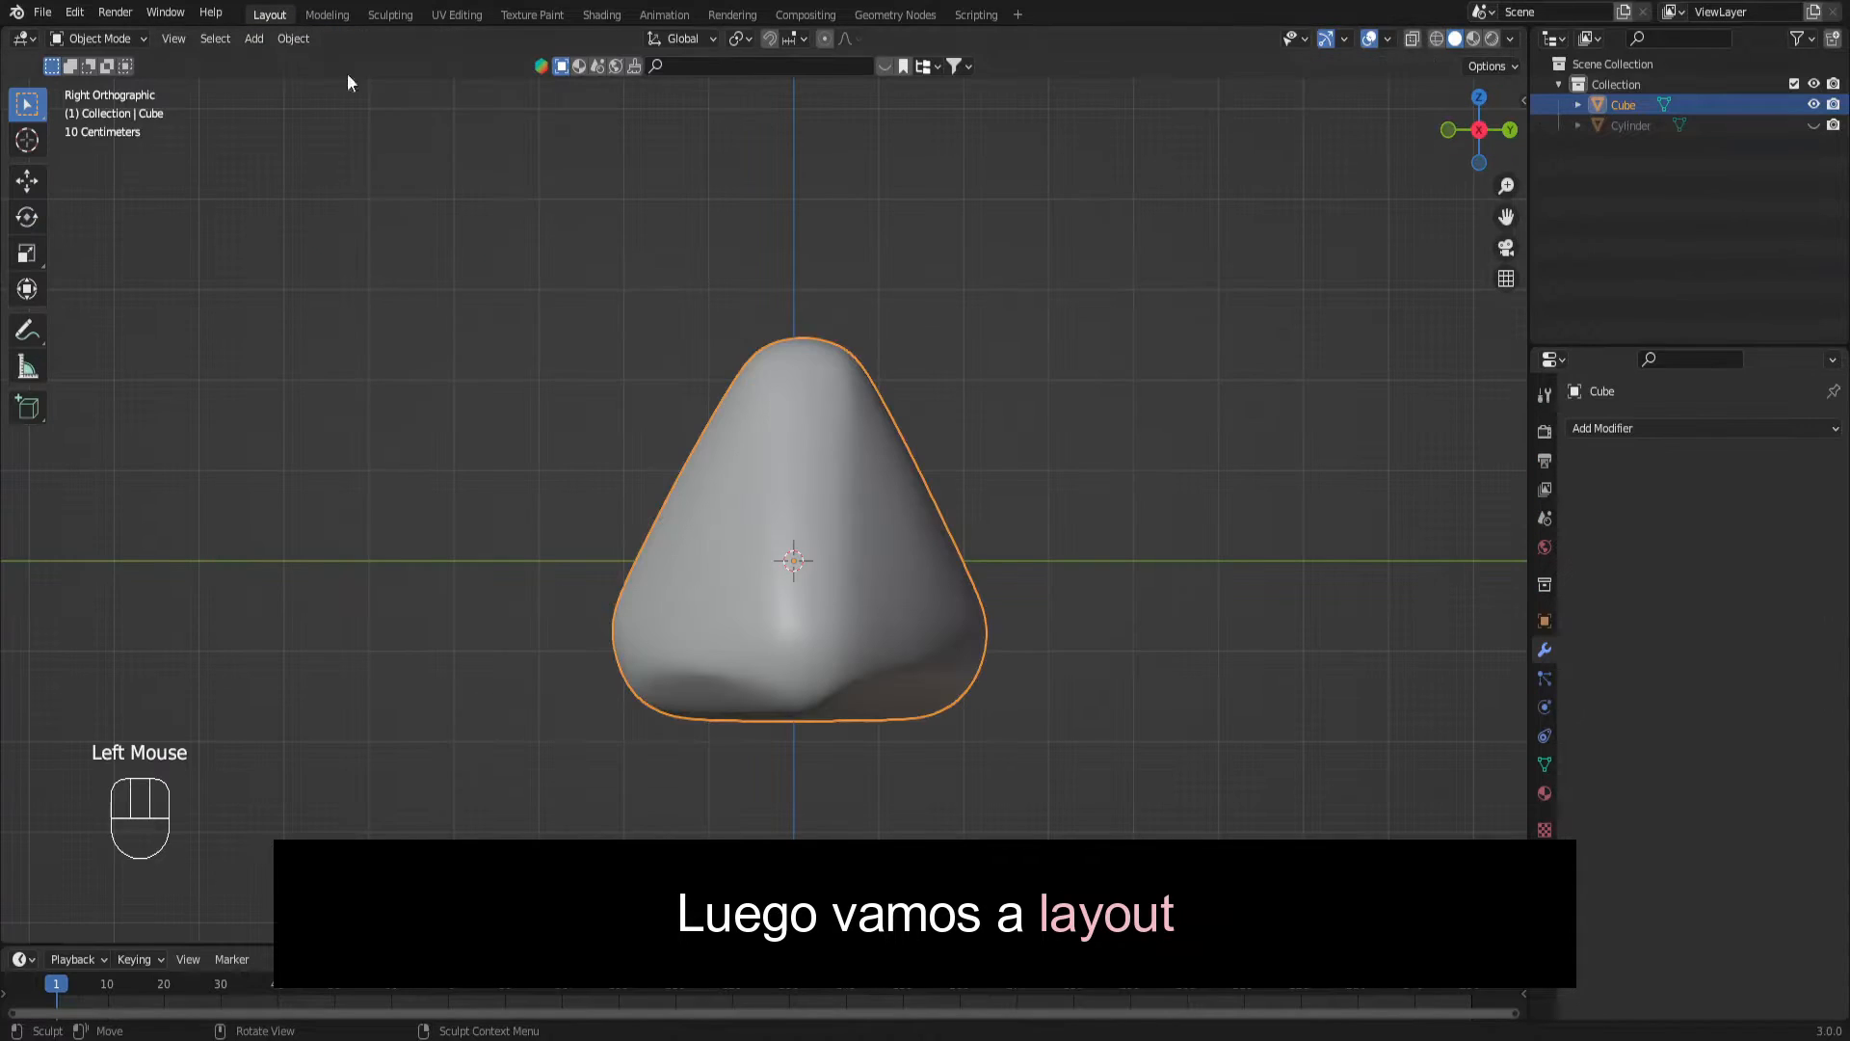
left_click(1206, 352)
left_click_drag(1469, 135, 1472, 126)
left_click(1471, 120)
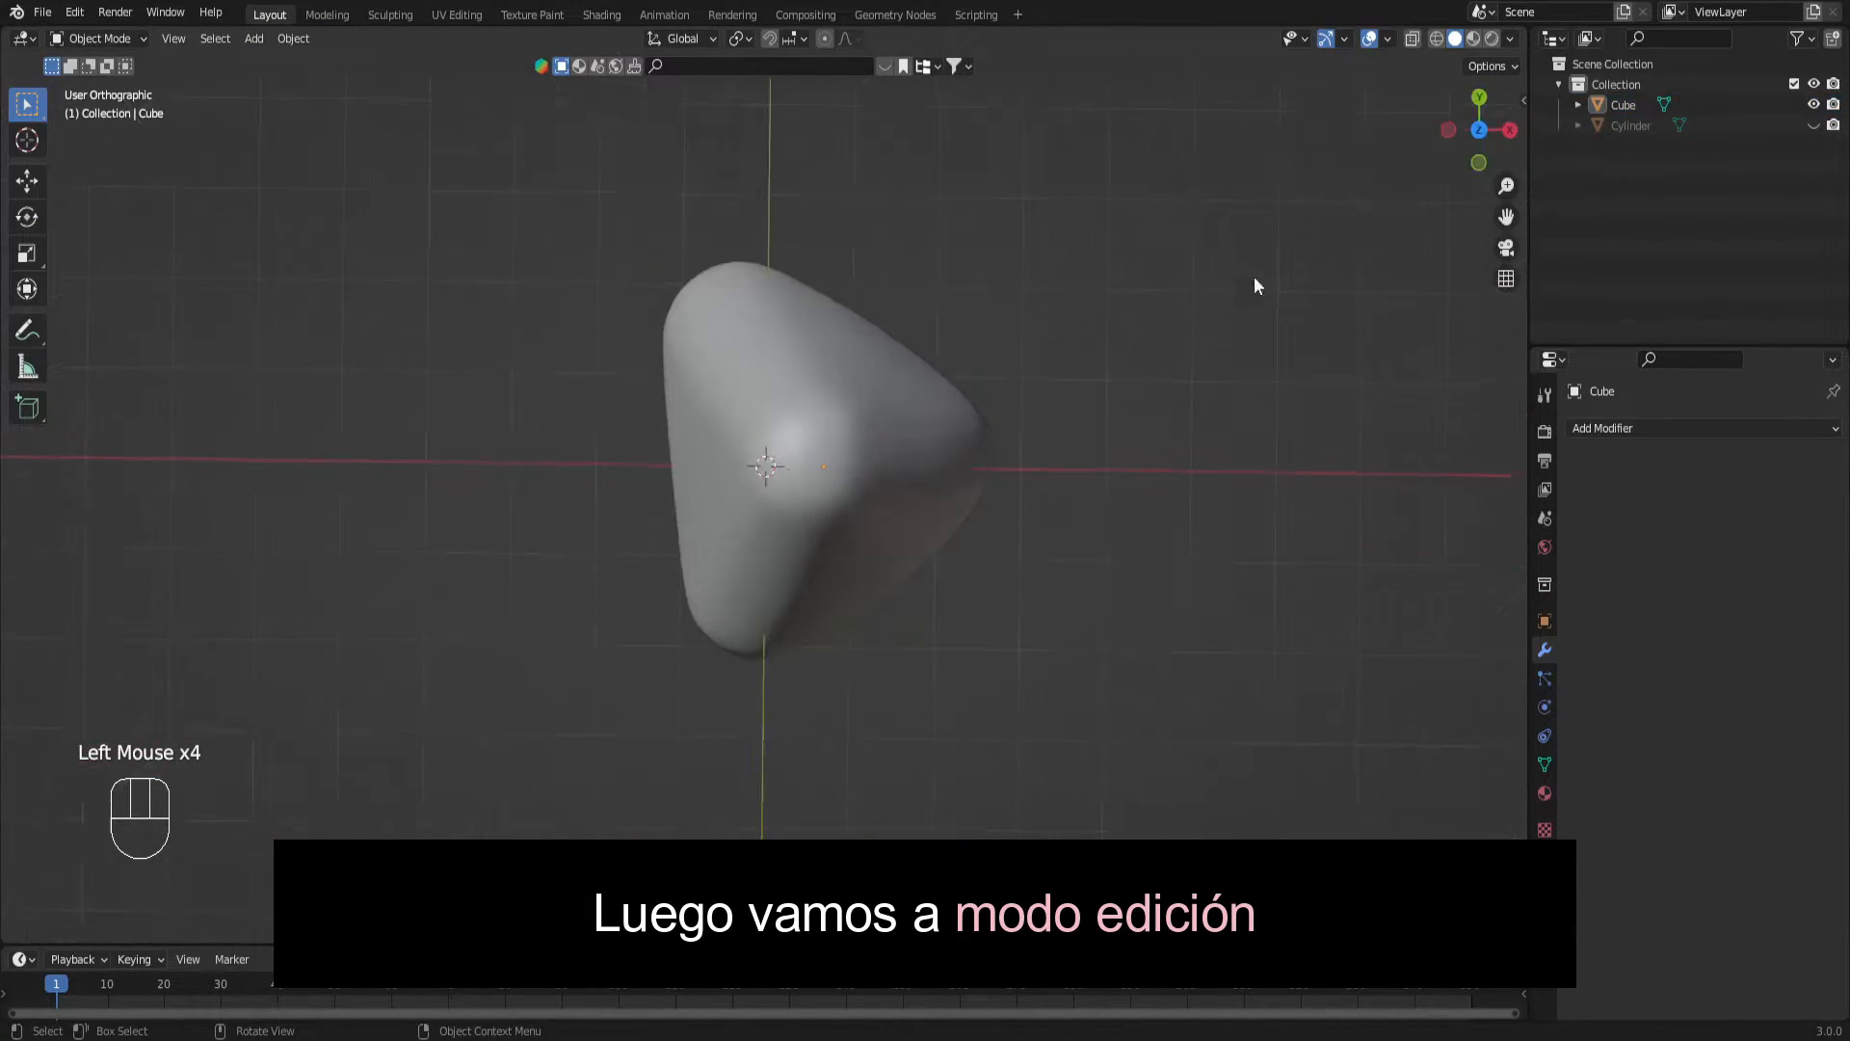
scroll(780, 472, "up", 3)
scroll(842, 455, "up", 2)
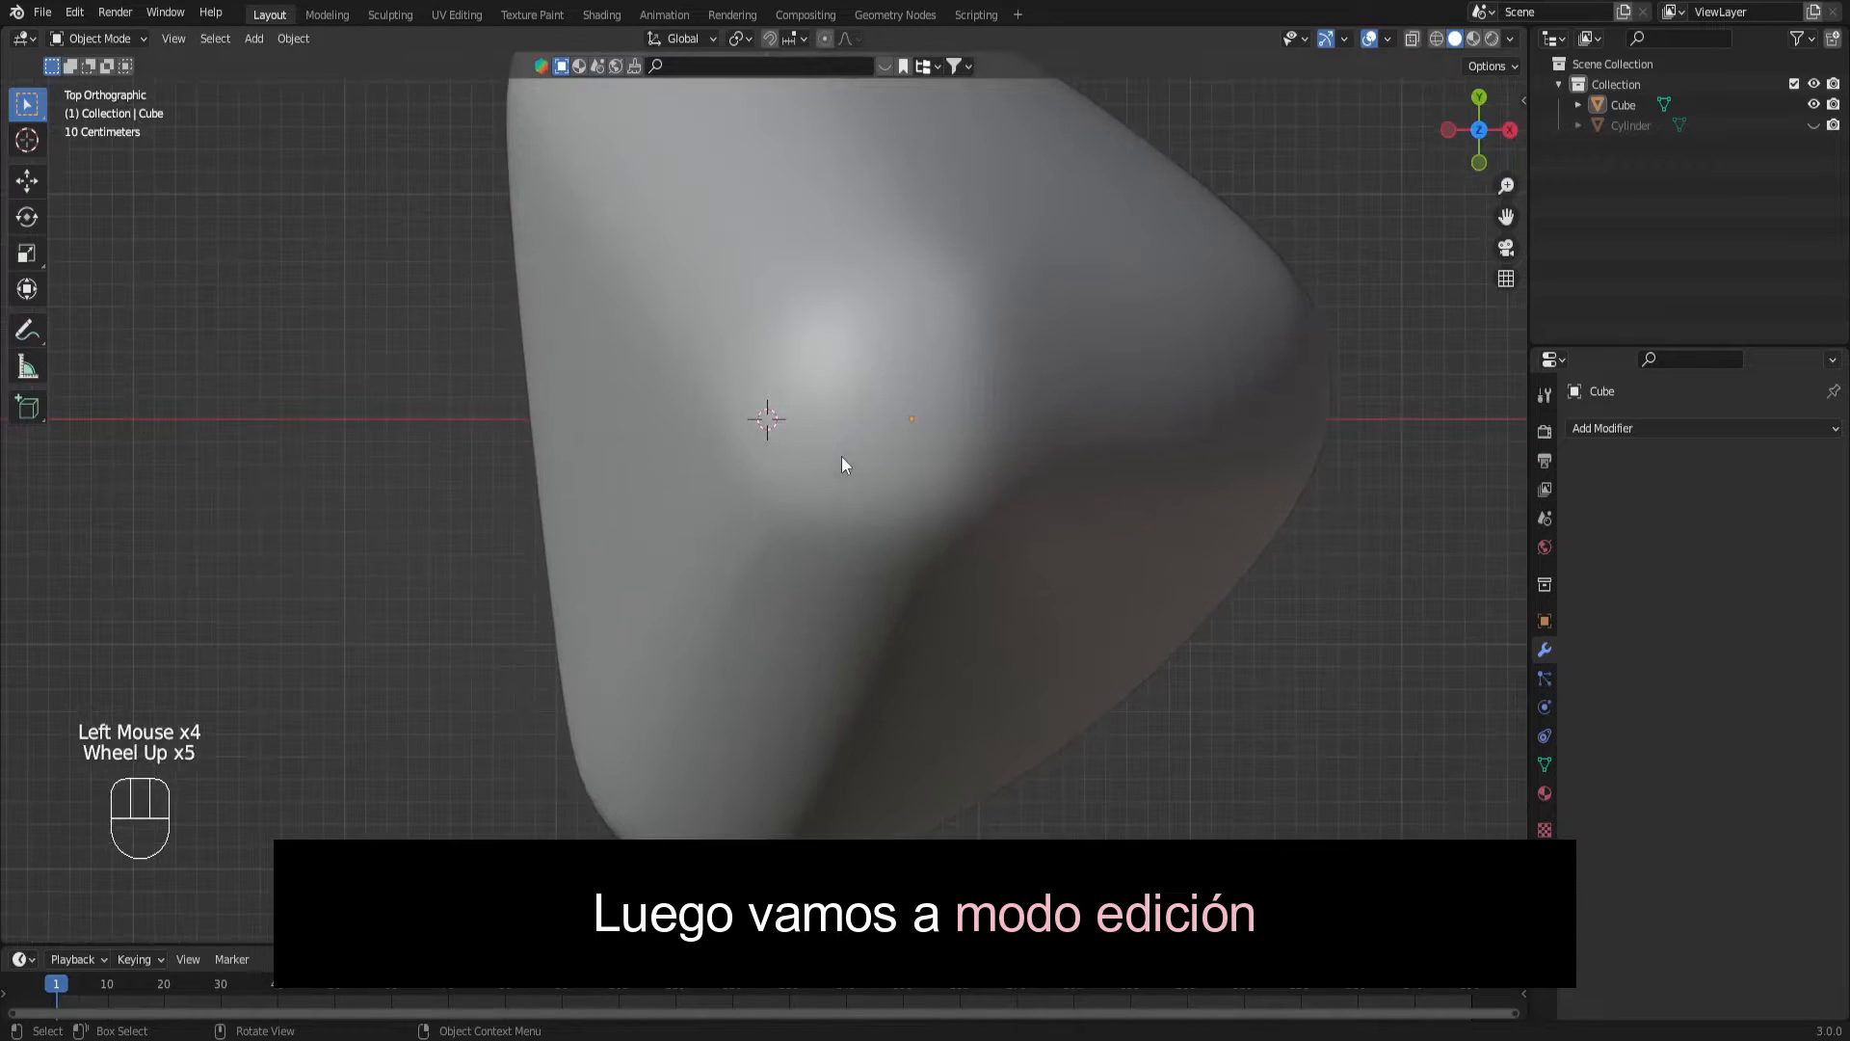
key("Tab")
scroll(841, 455, "up", 1)
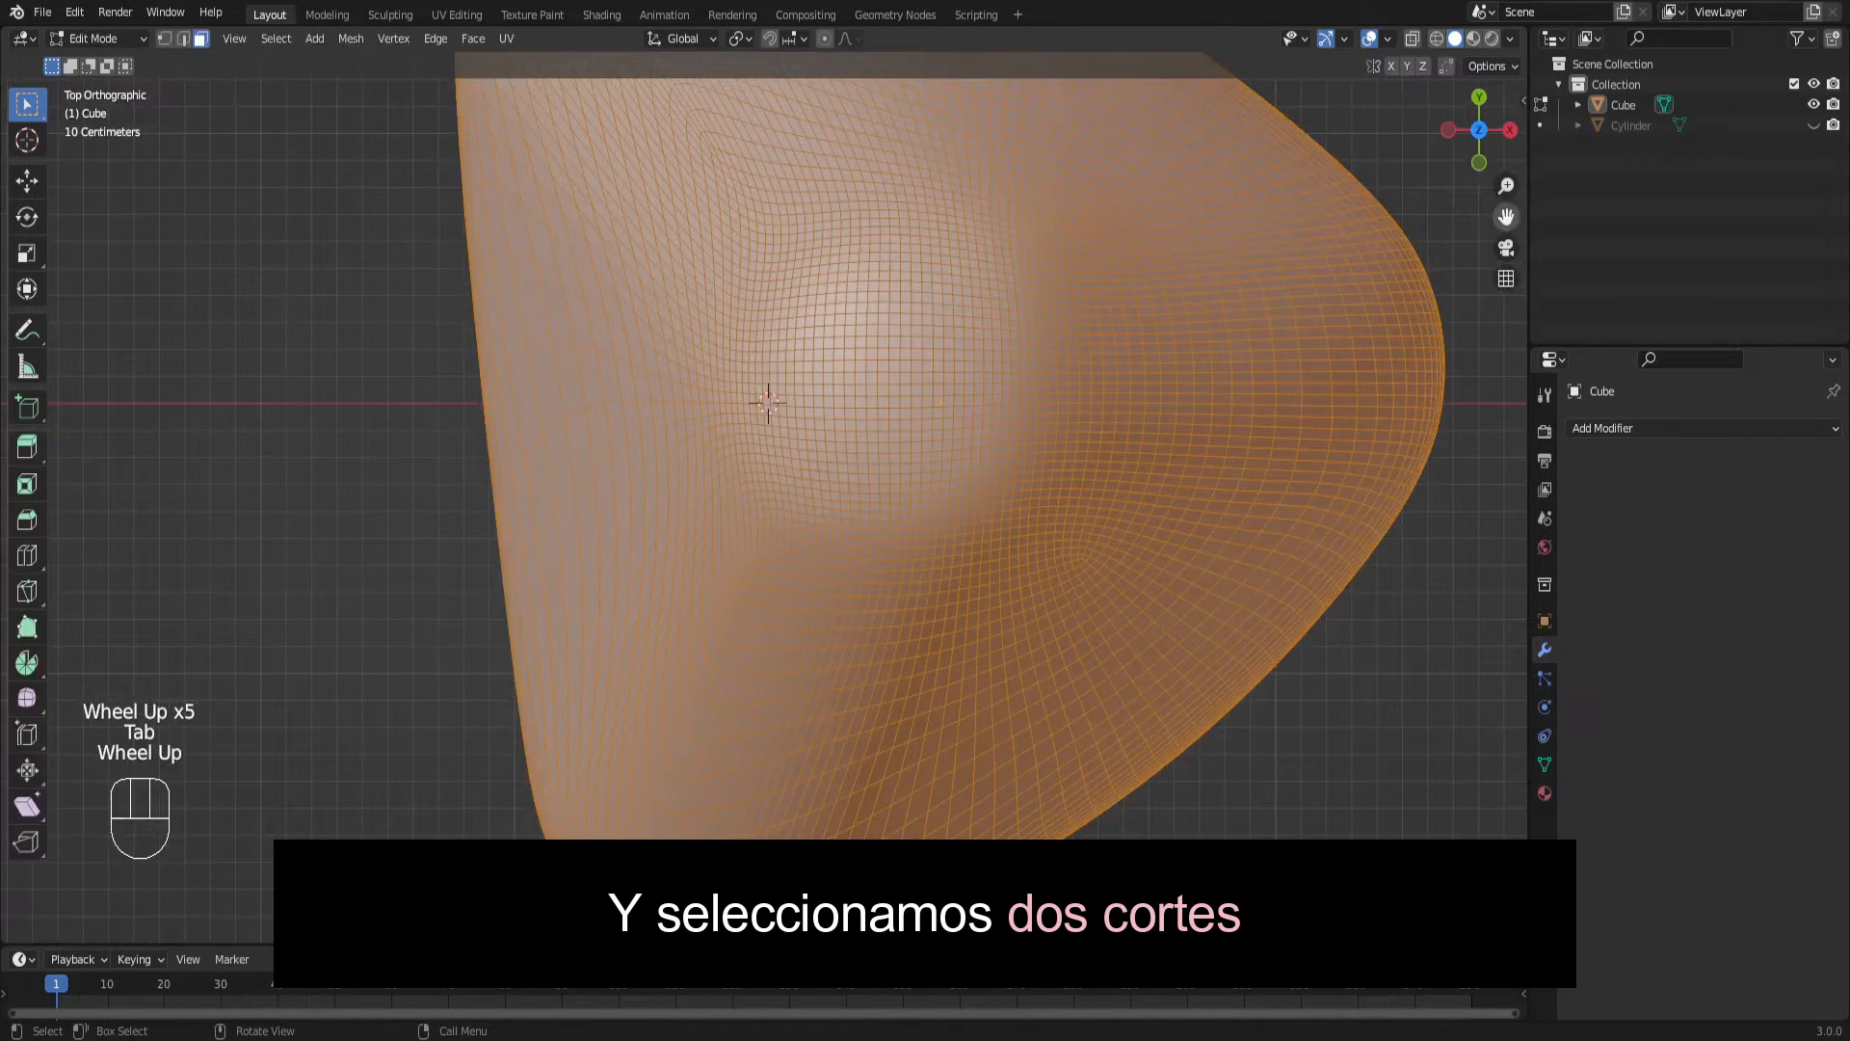
Select a 2 by 2 block of faces at the tip of the shape and extrude it upward about 0.06 m.
left_click_drag(1506, 217, 1444, 226)
left_click_drag(1484, 130, 1484, 73)
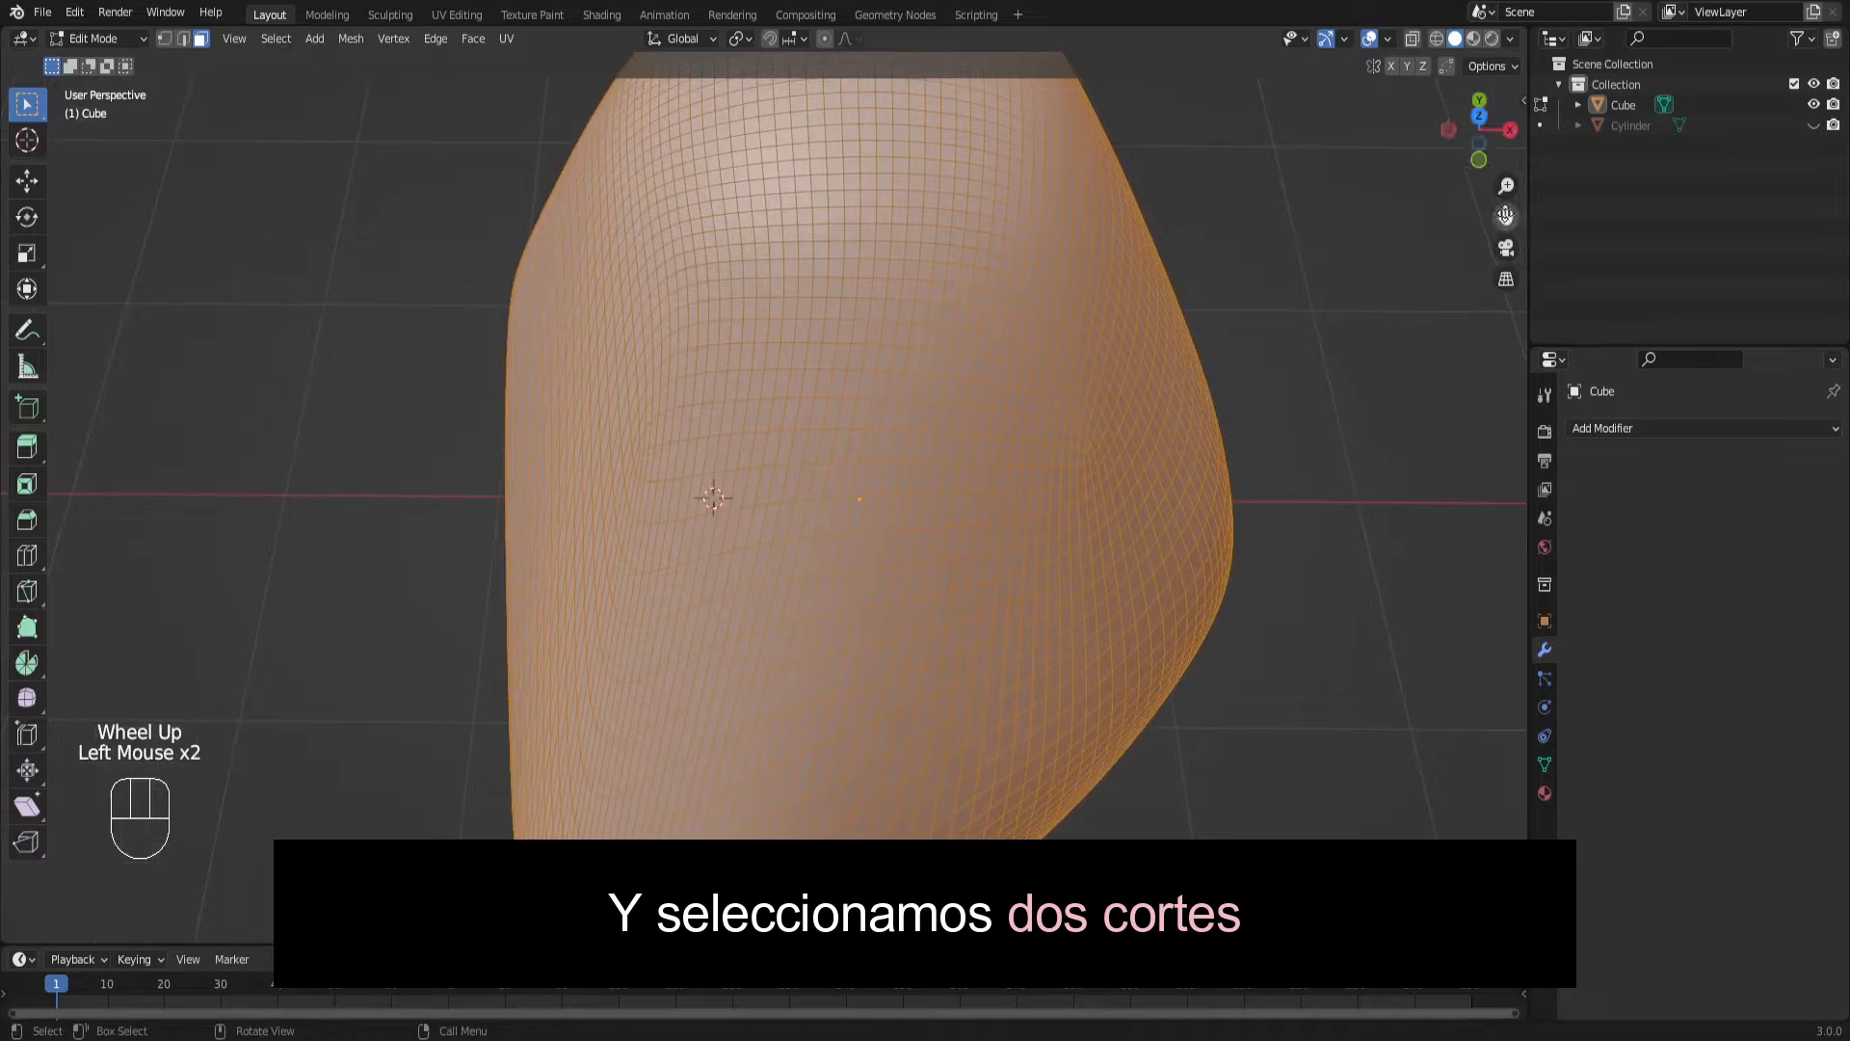
left_click_drag(1506, 216, 1473, 433)
left_click(1379, 289)
left_click_drag(1491, 132, 1491, 124)
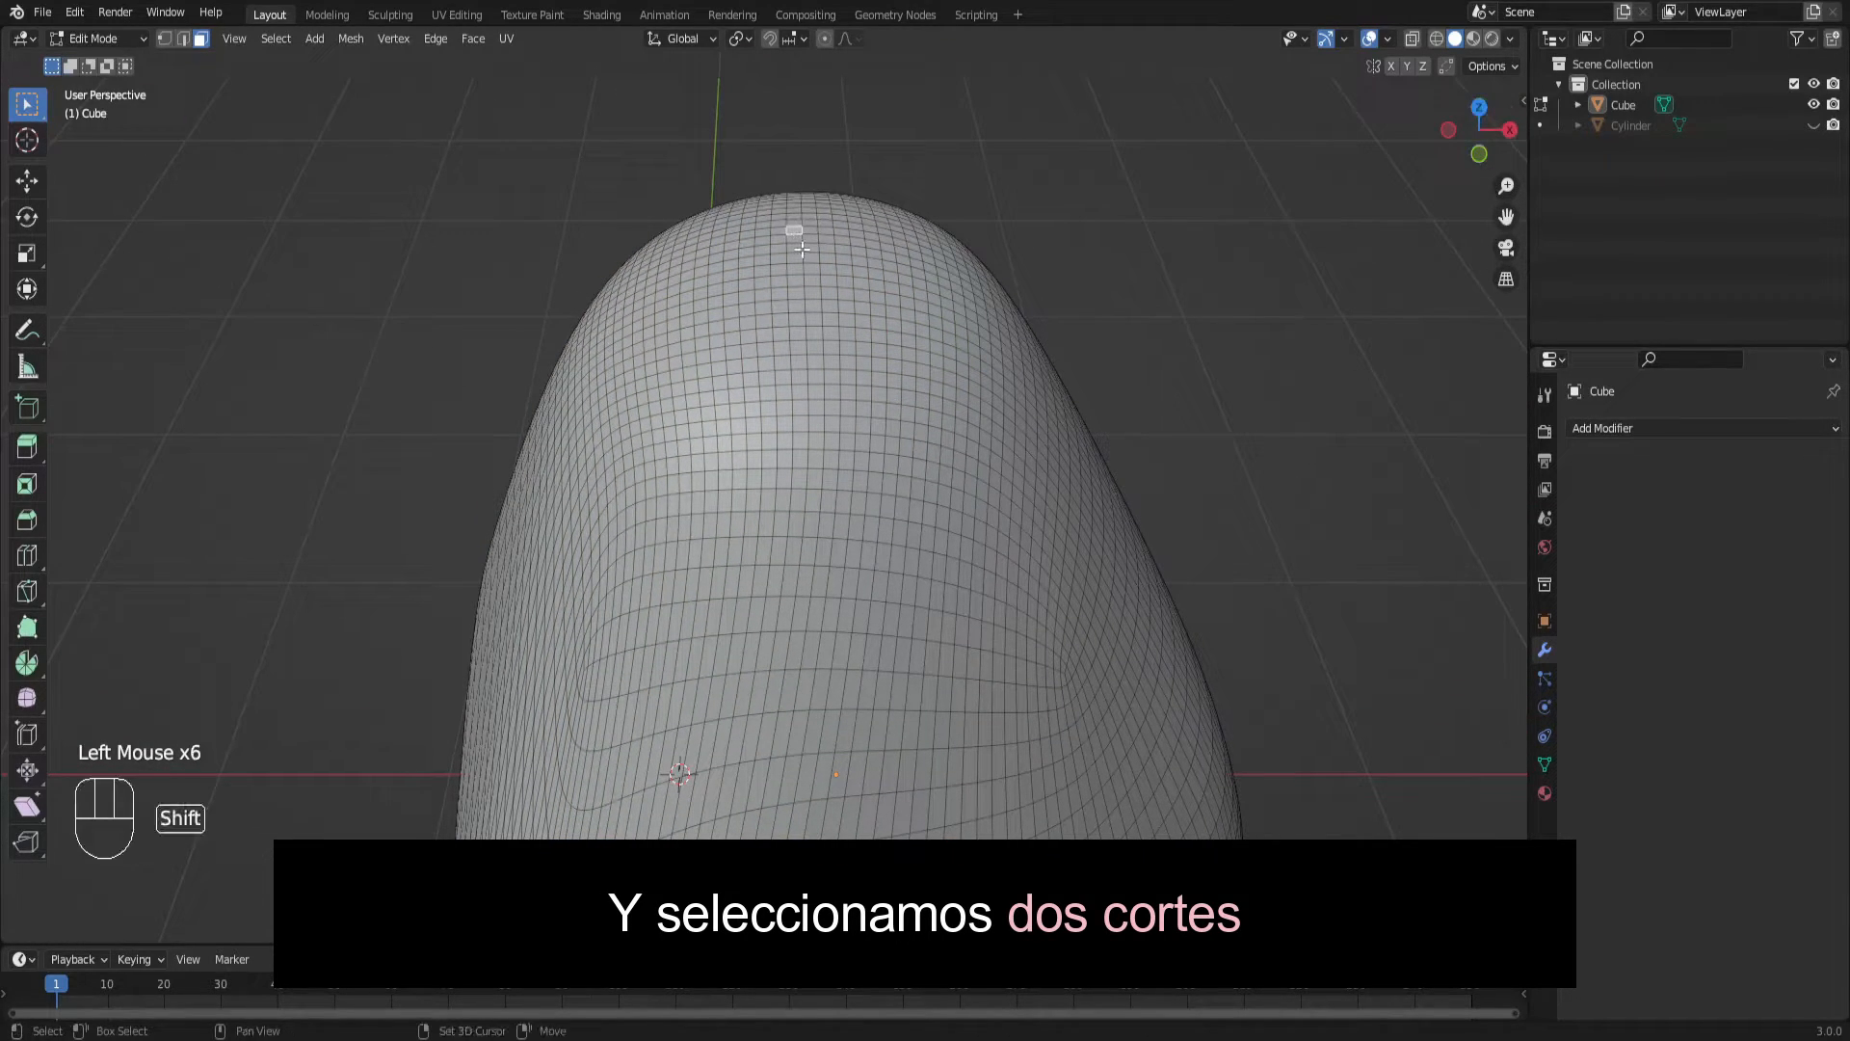
left_click(794, 237, "shift")
left_click(810, 231, "shift")
left_click(810, 233, "shift")
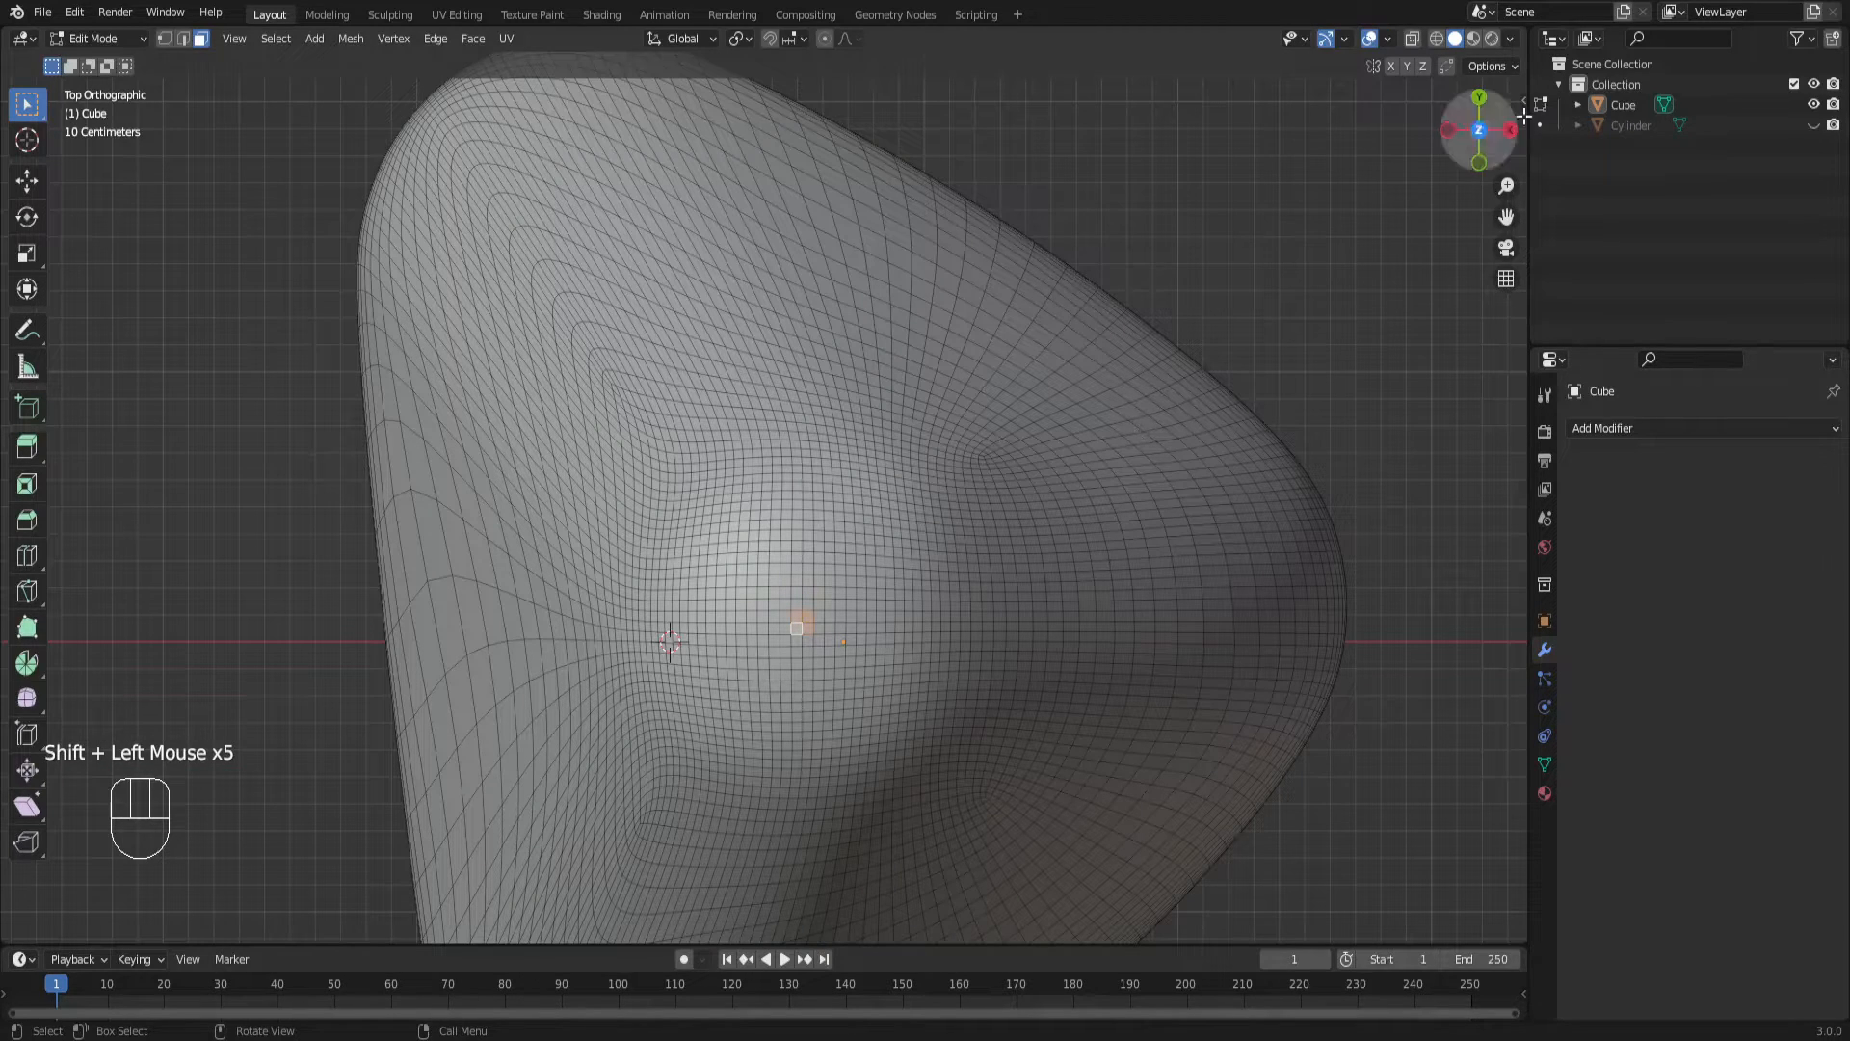
left_click(848, 591)
key("e")
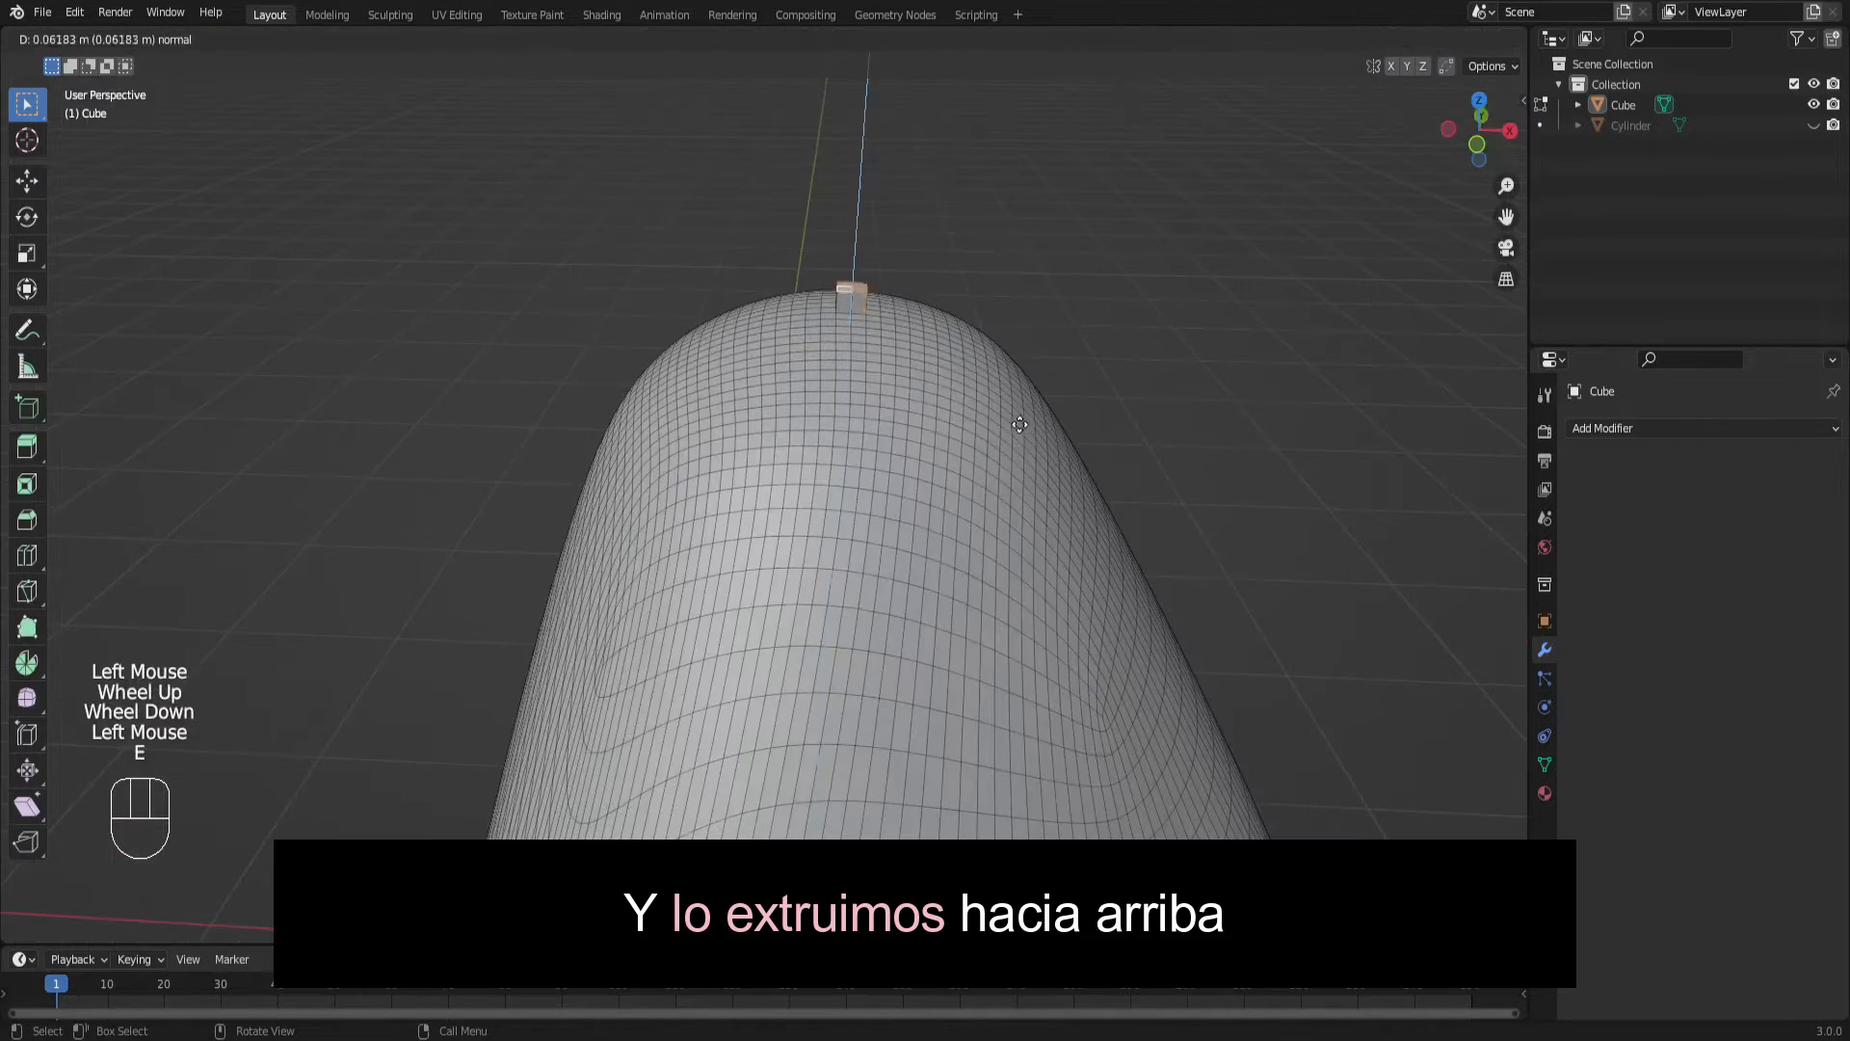
left_click(1012, 425)
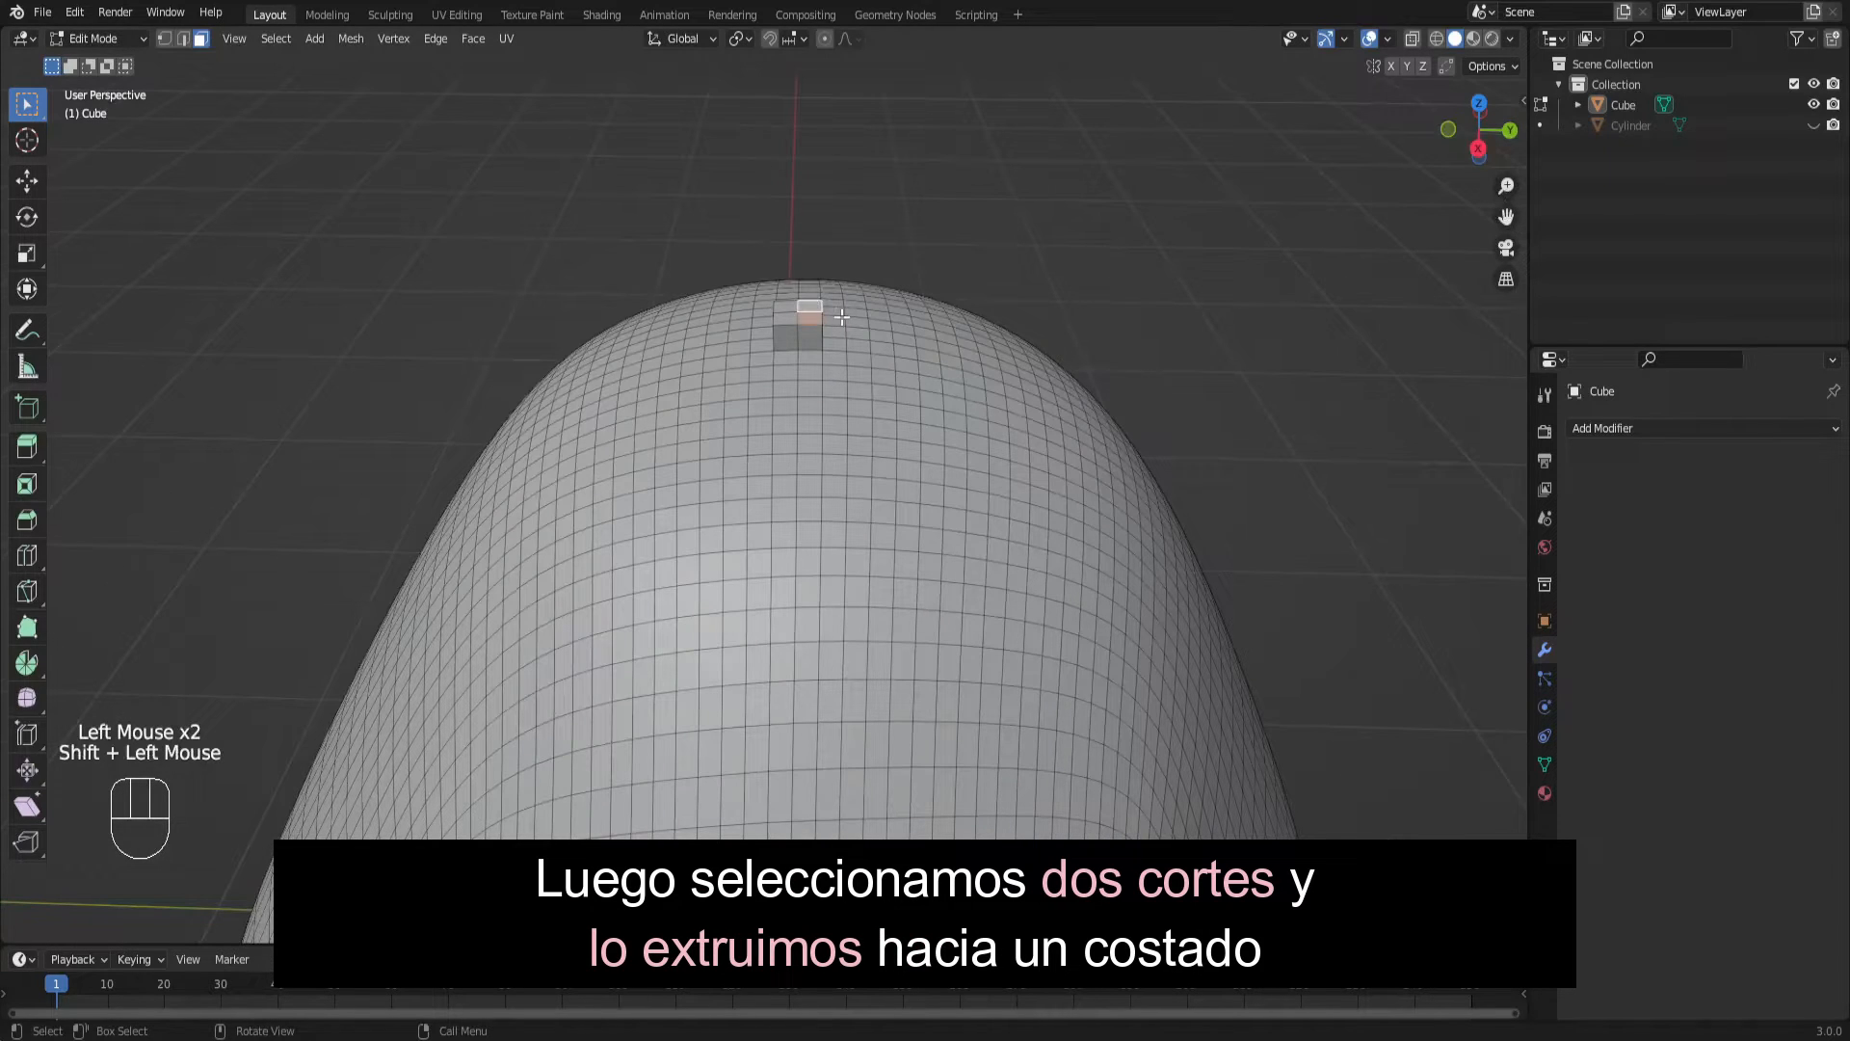
Extrude the two faces on the positive Y side of the raised block up and outward, and scale their end by 1.920.
key("e")
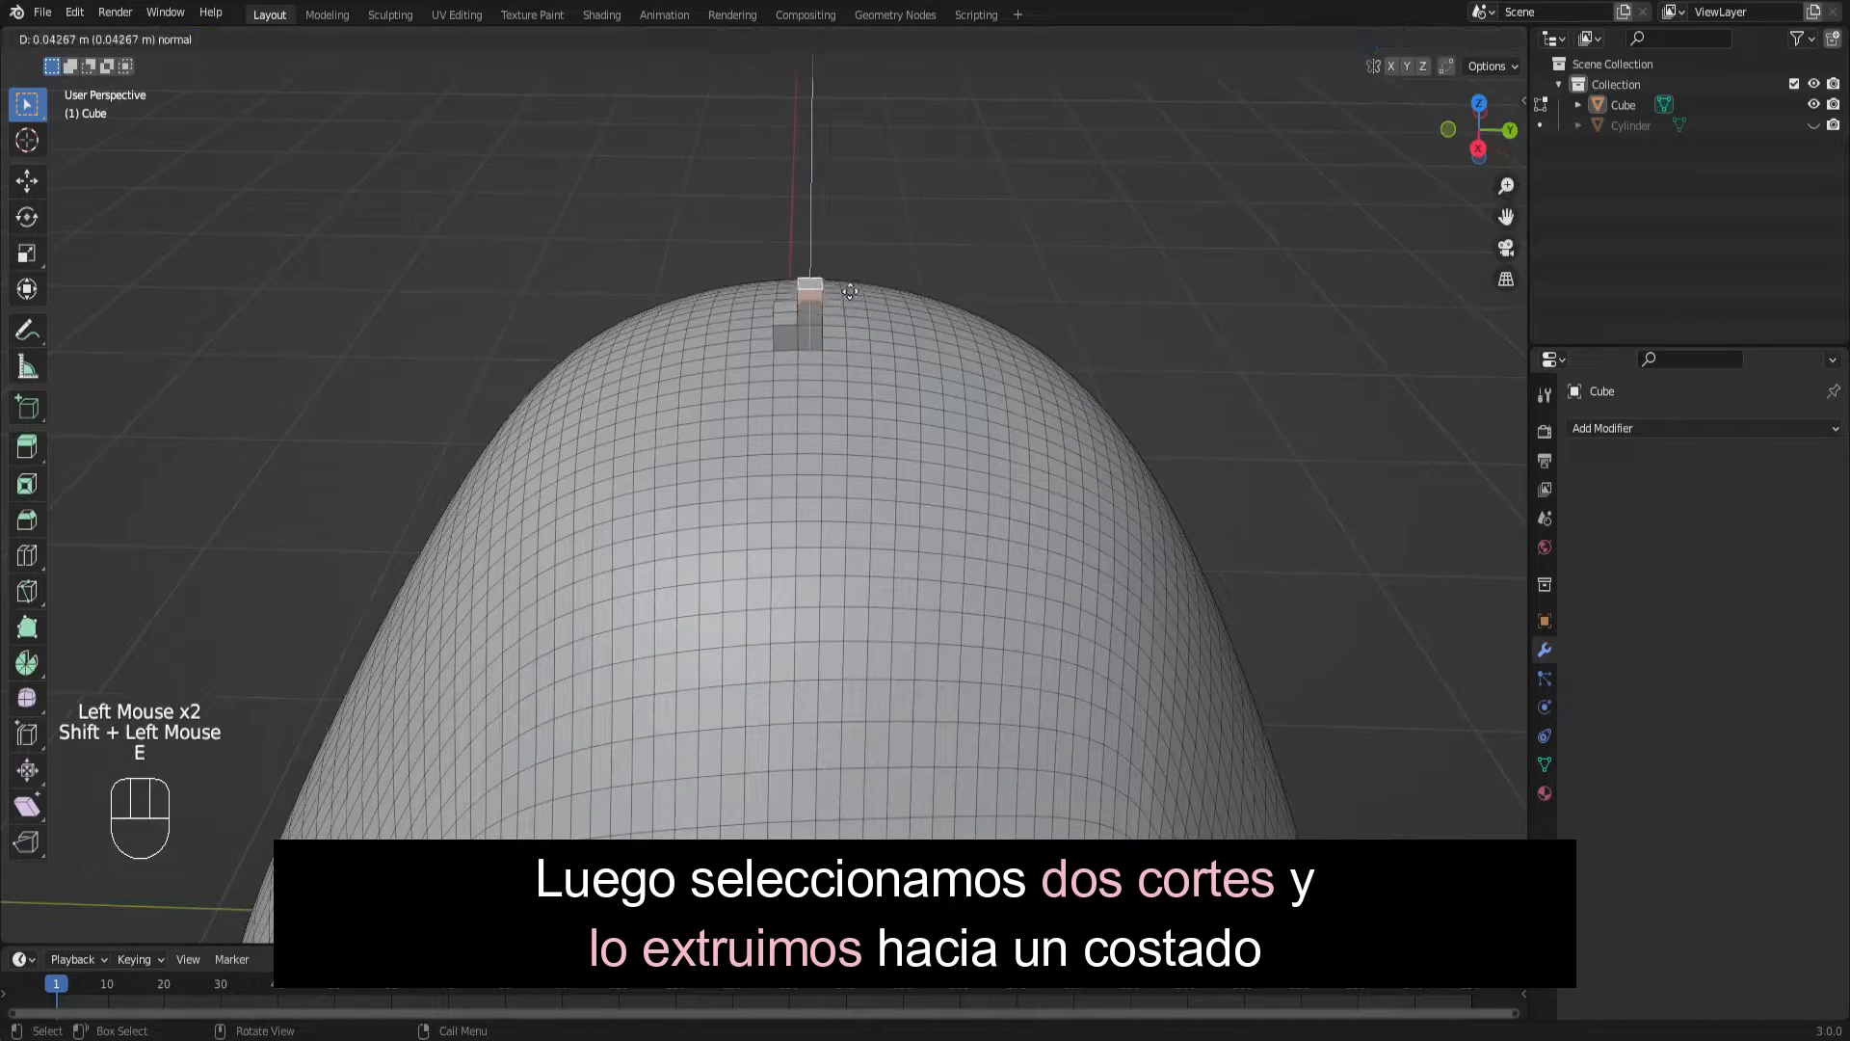
middle_click(946, 273)
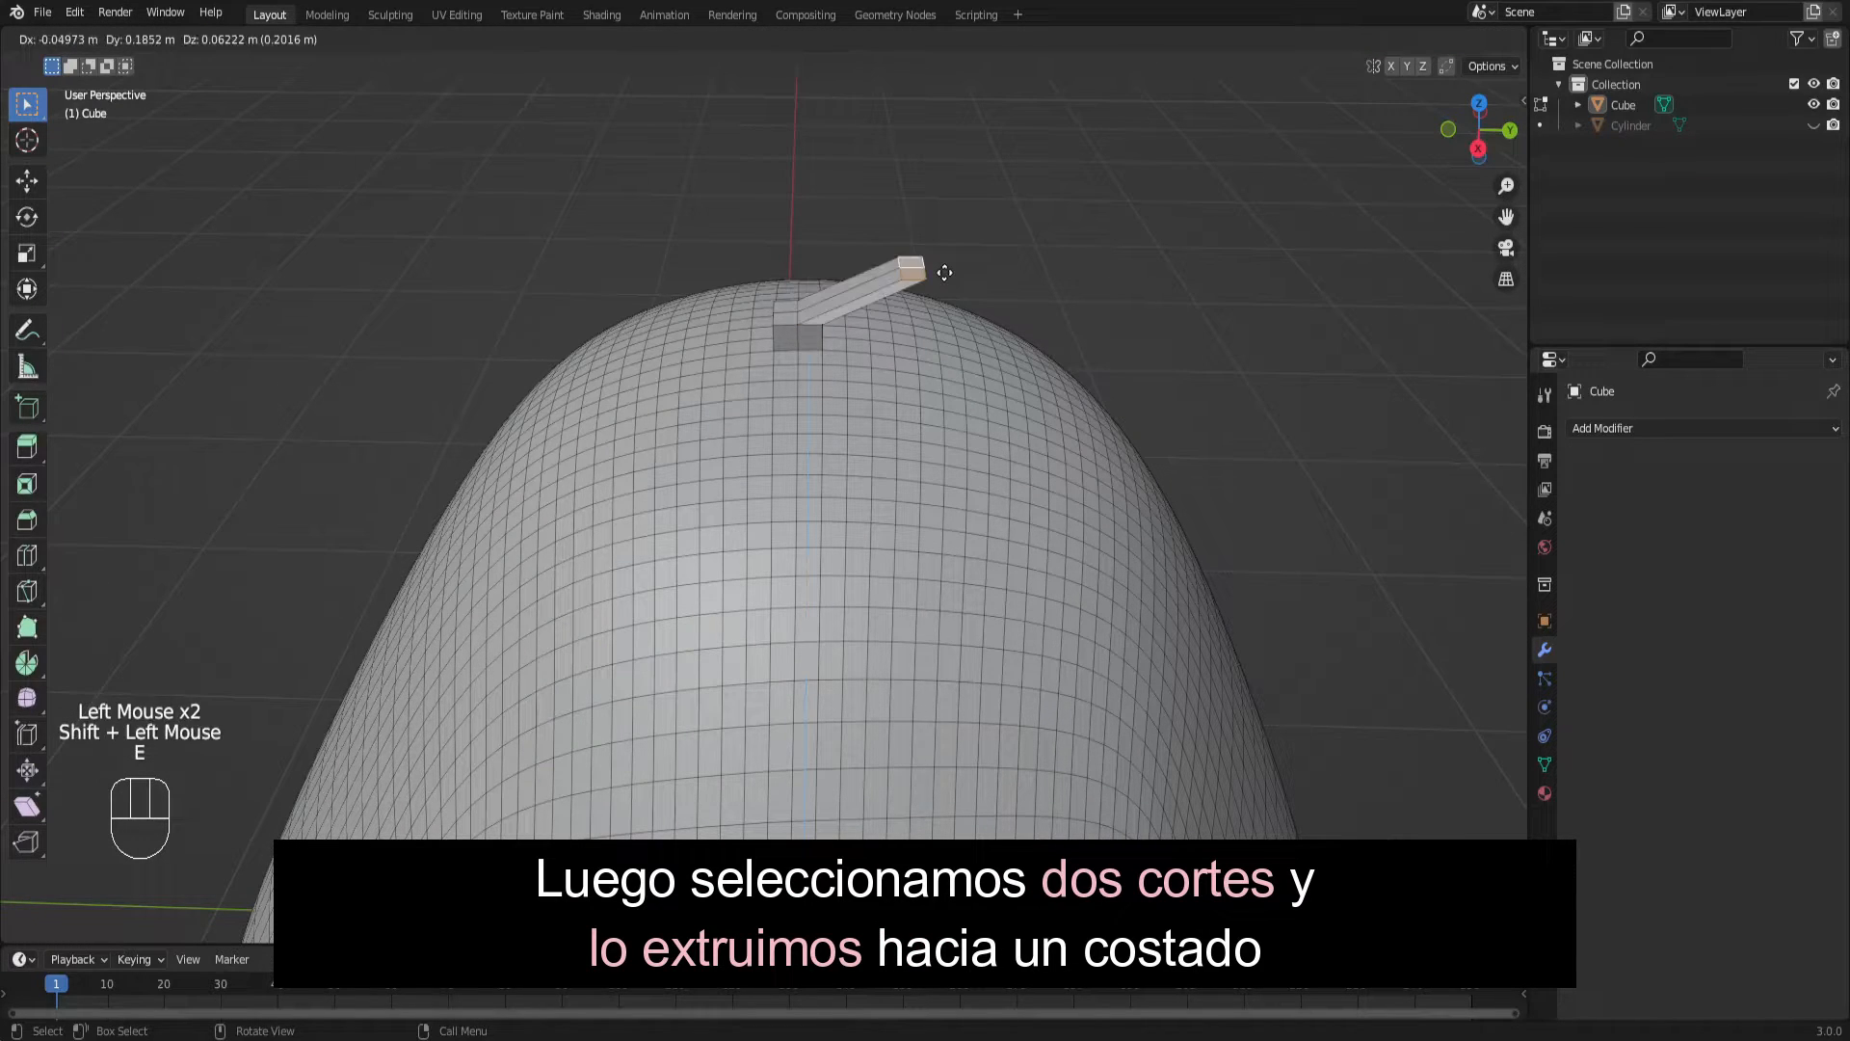
left_click(889, 273)
key("s")
left_click(926, 275)
Narrow the extruded end along Y to 0.399 and move it slightly outward.
key("s")
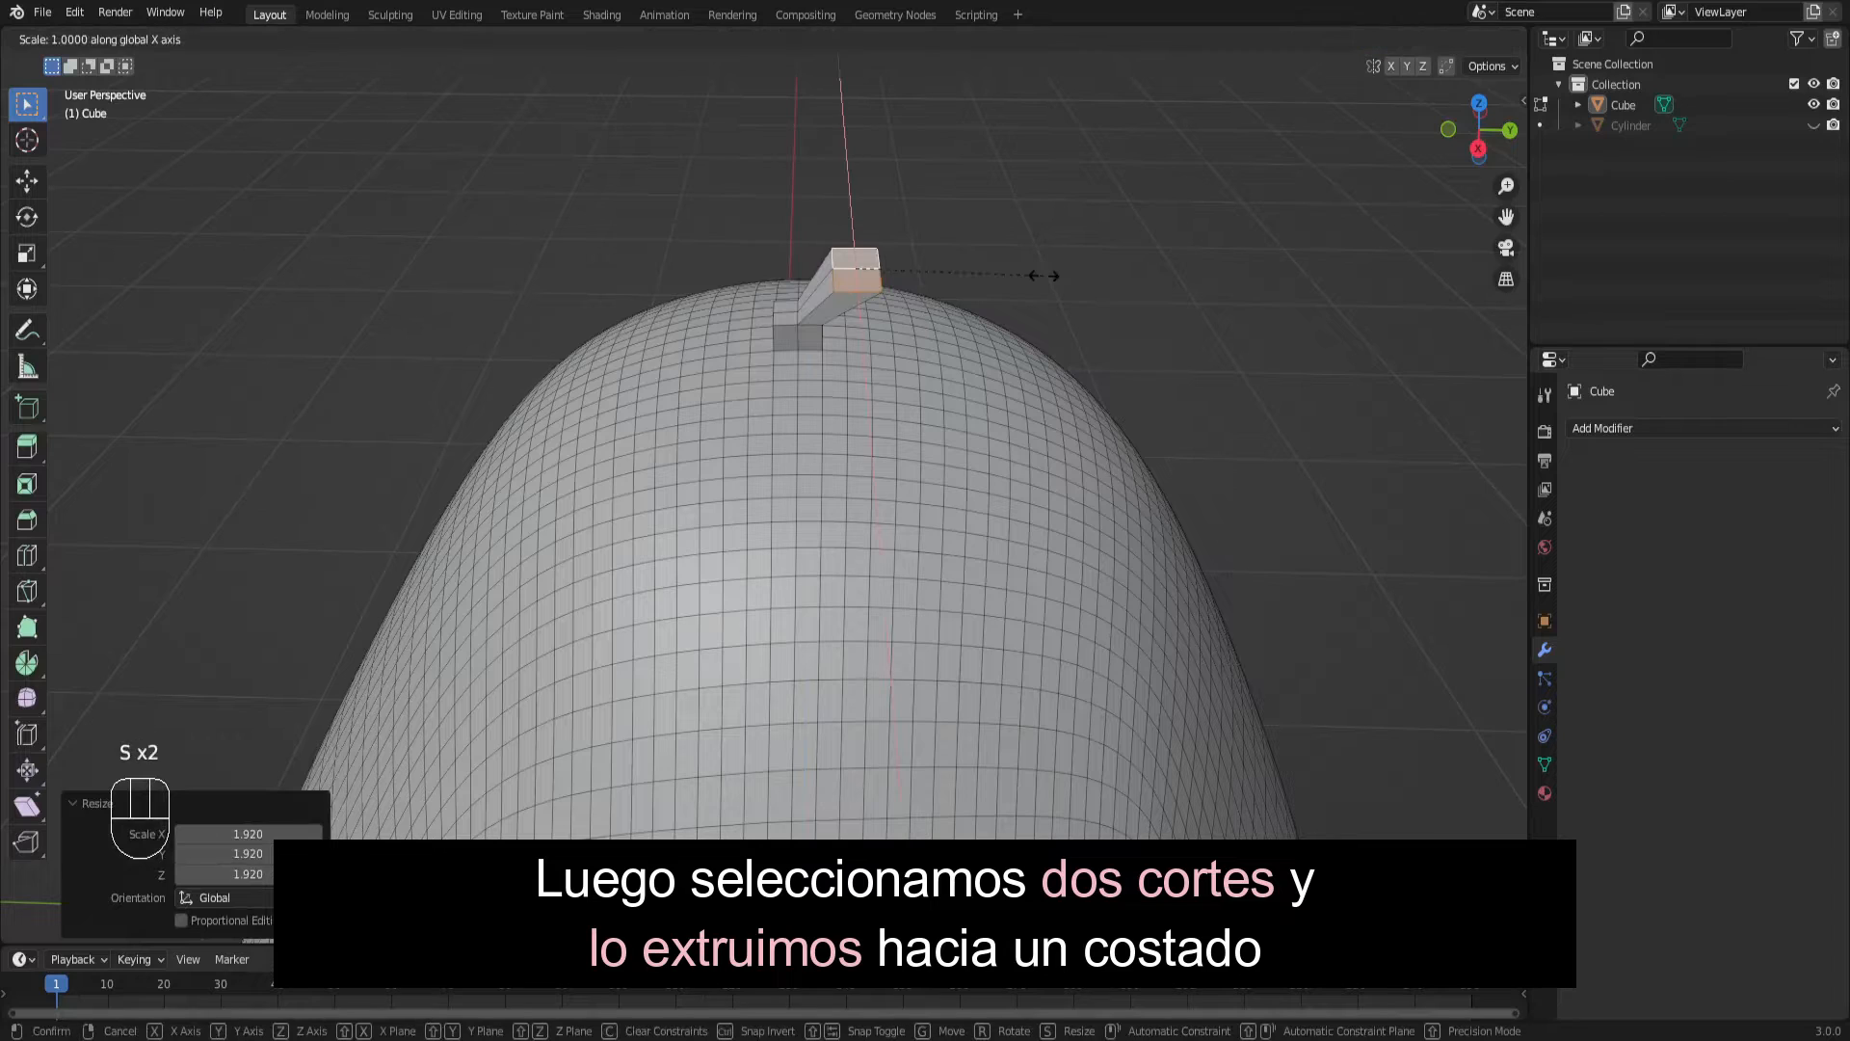
middle_click(1053, 277)
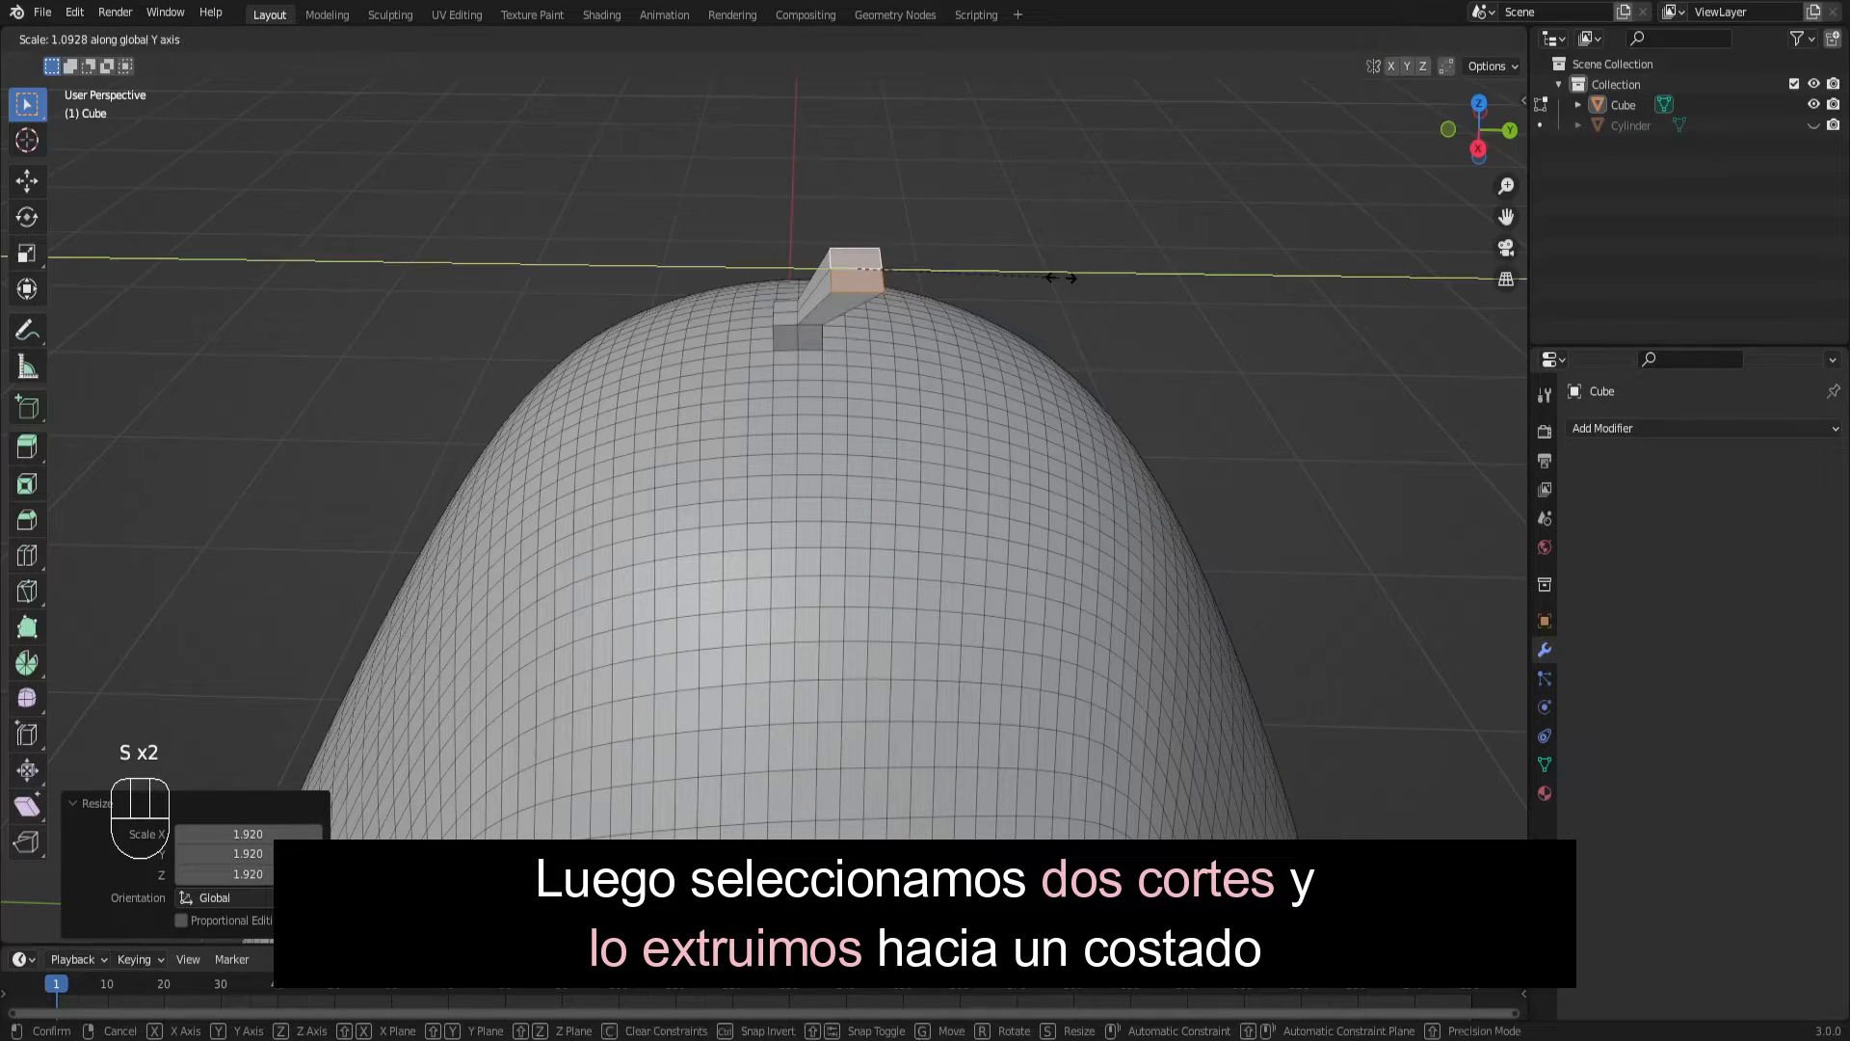
left_click(929, 274)
key("g")
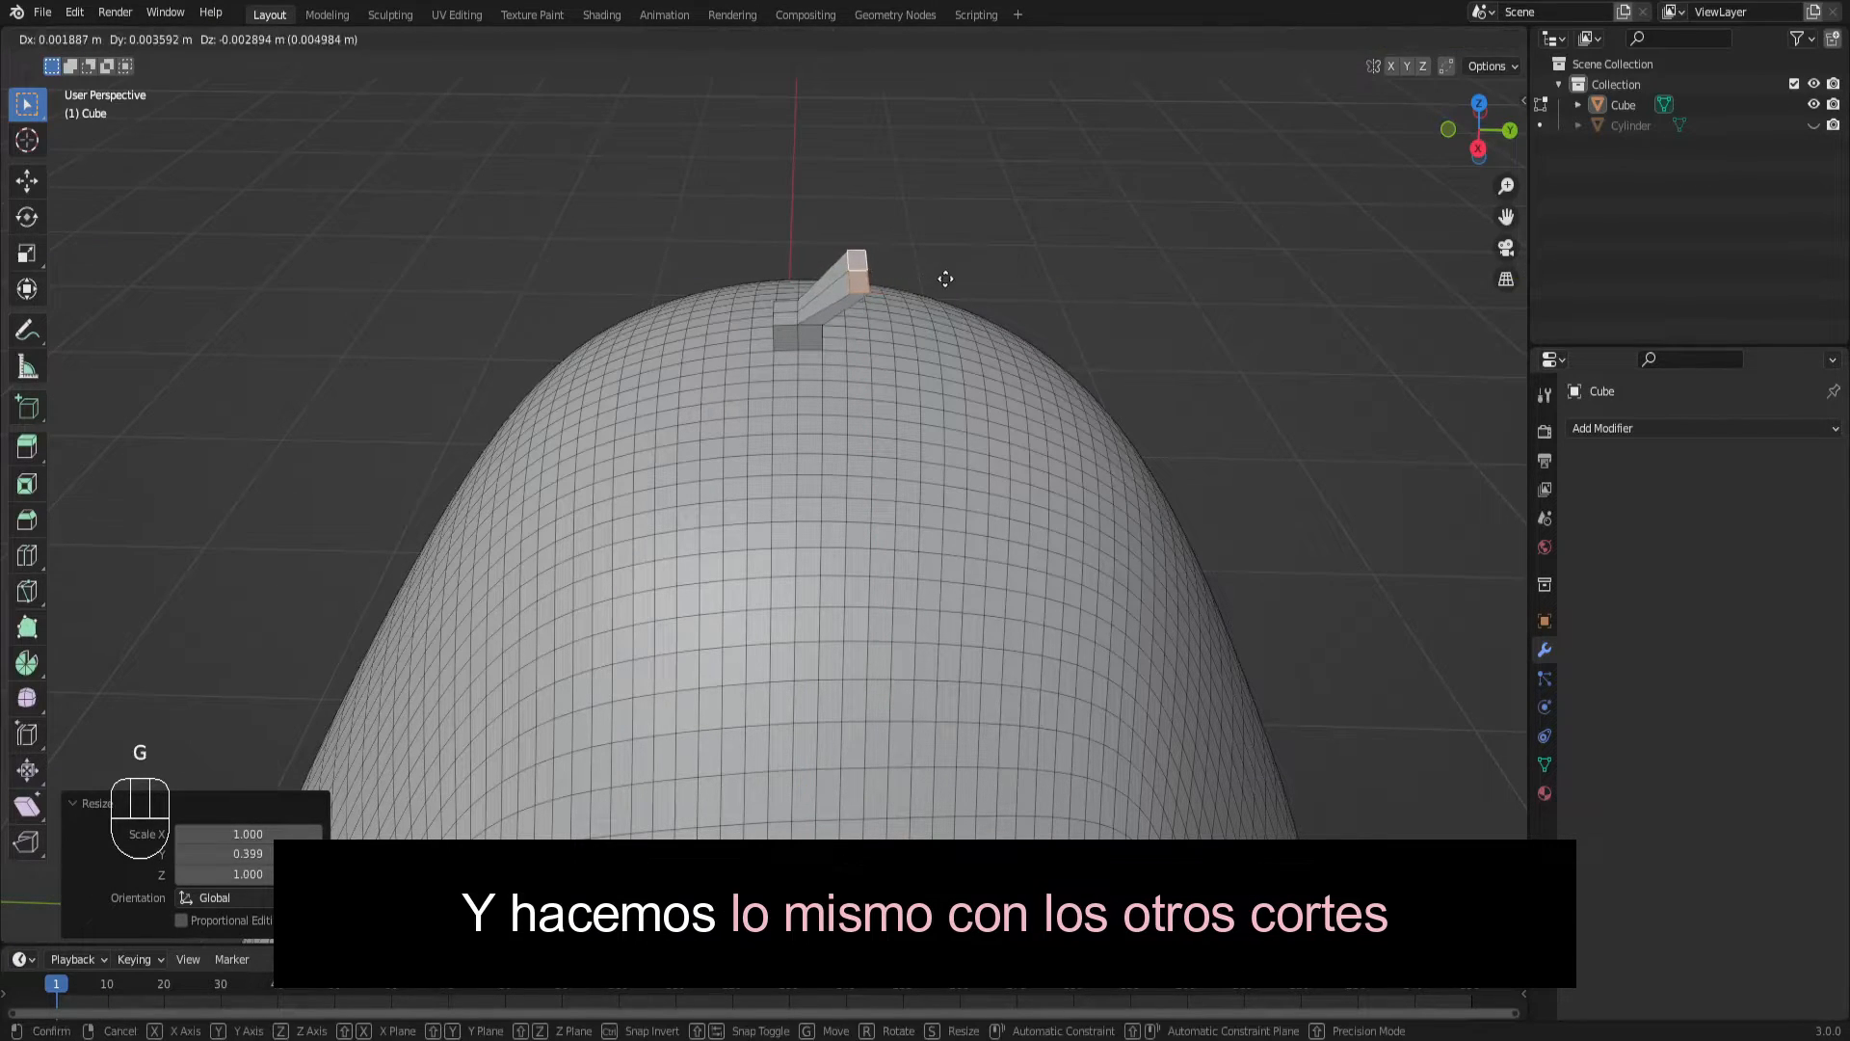
middle_click(951, 281)
left_click(950, 280)
Extrude the other two block faces 0.0633 m toward negative Y and raise their end to form a mirrored V-shaped tie.
left_click(782, 307)
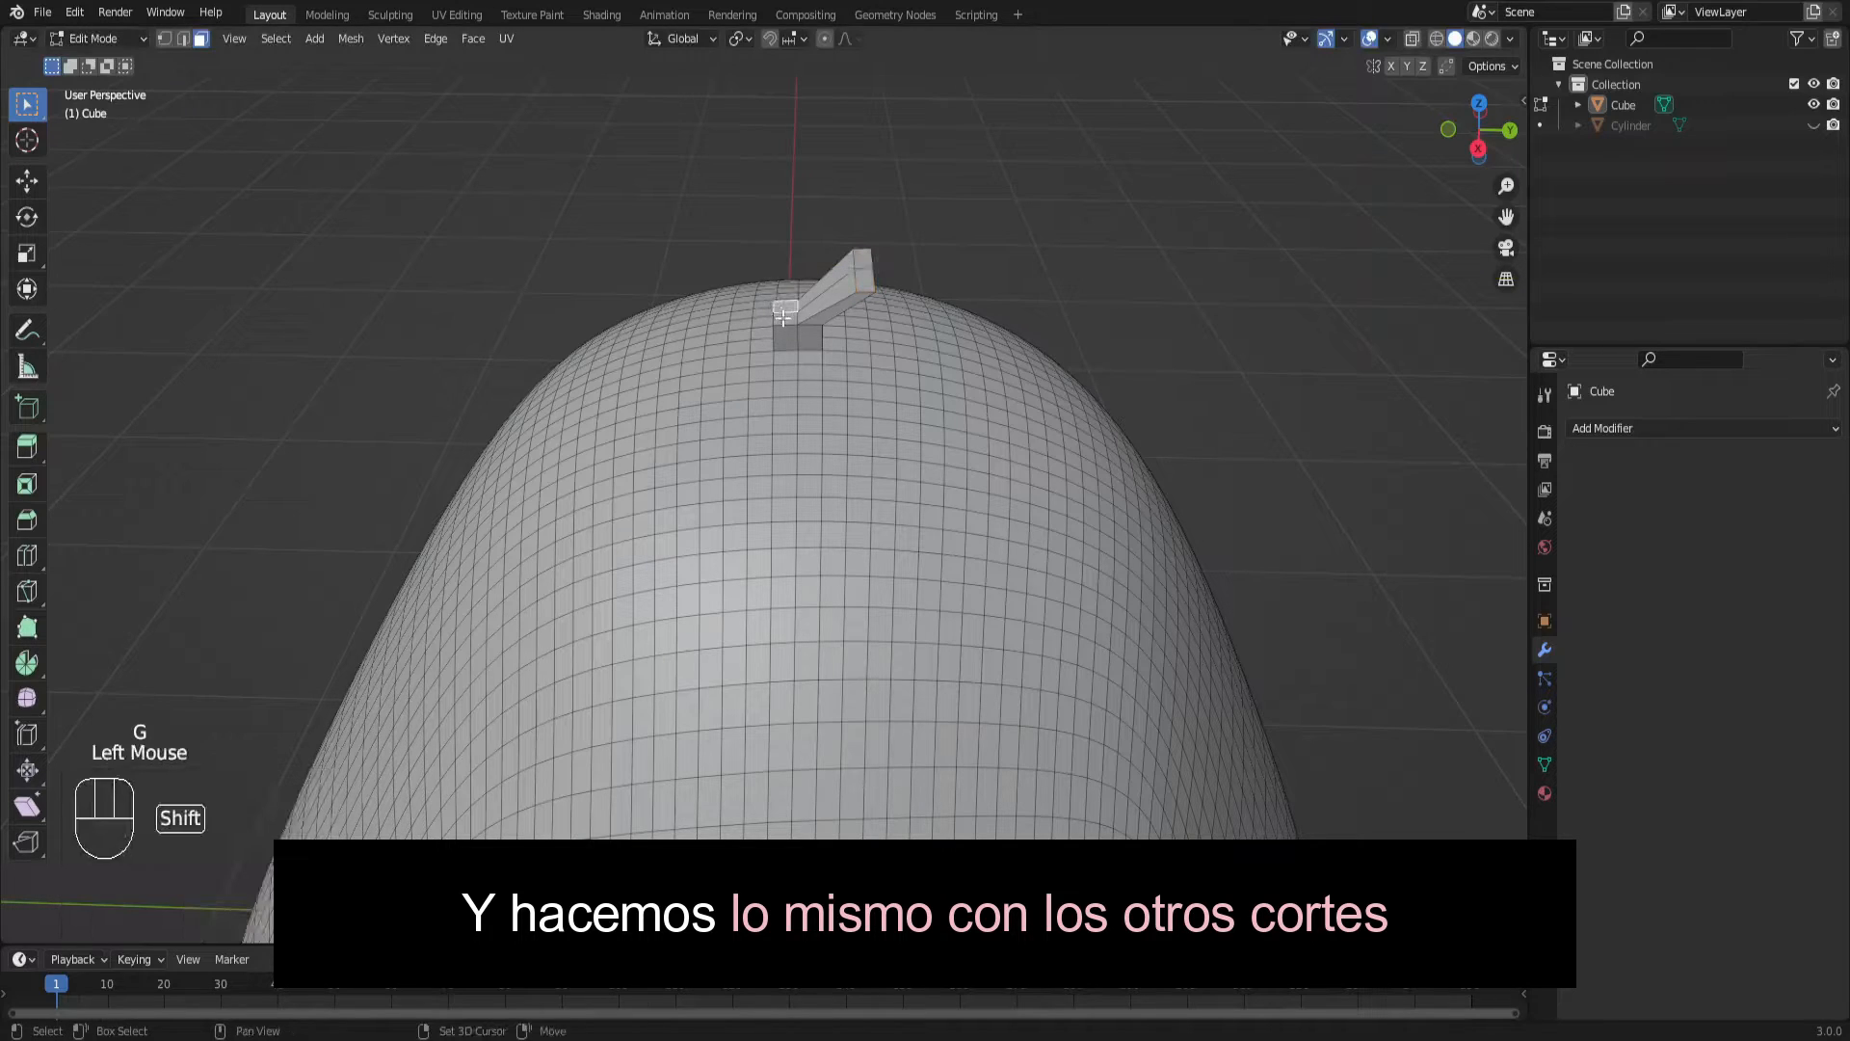
left_click(785, 318, "shift")
left_click(1478, 151)
key("e")
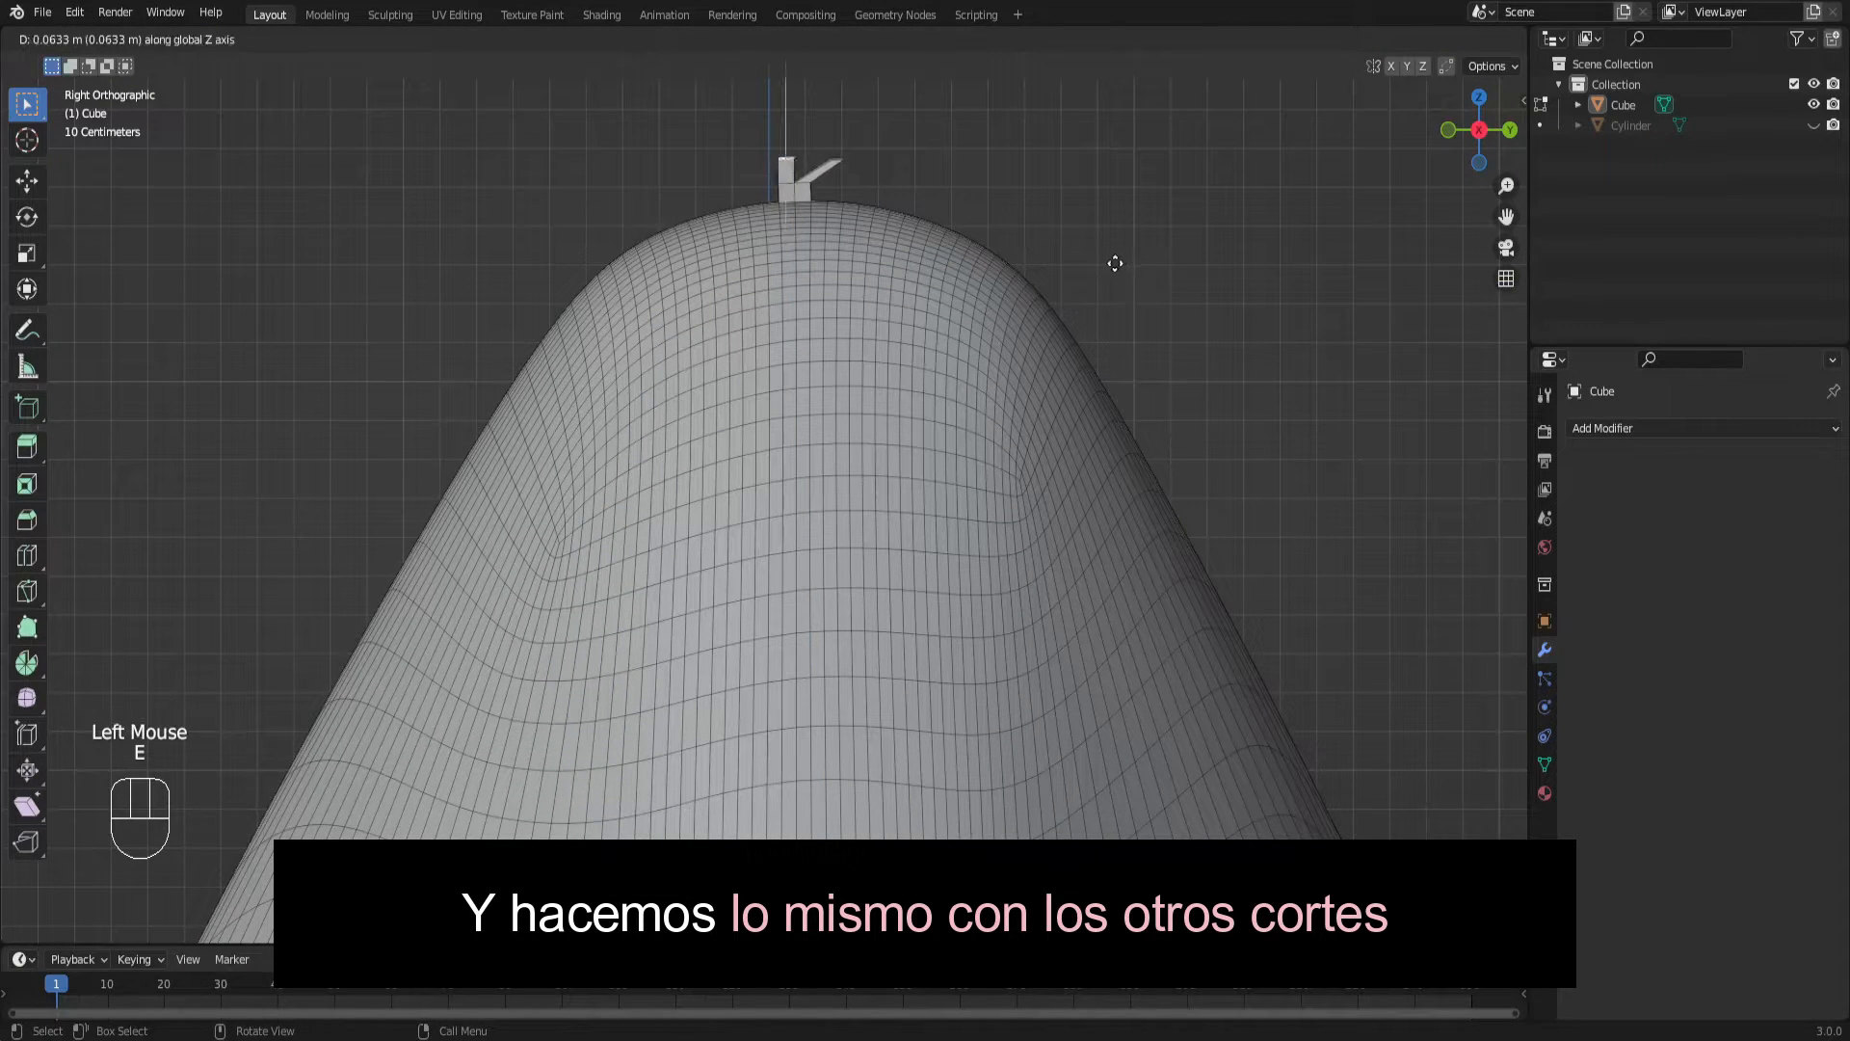
key("y")
key("y")
key("y")
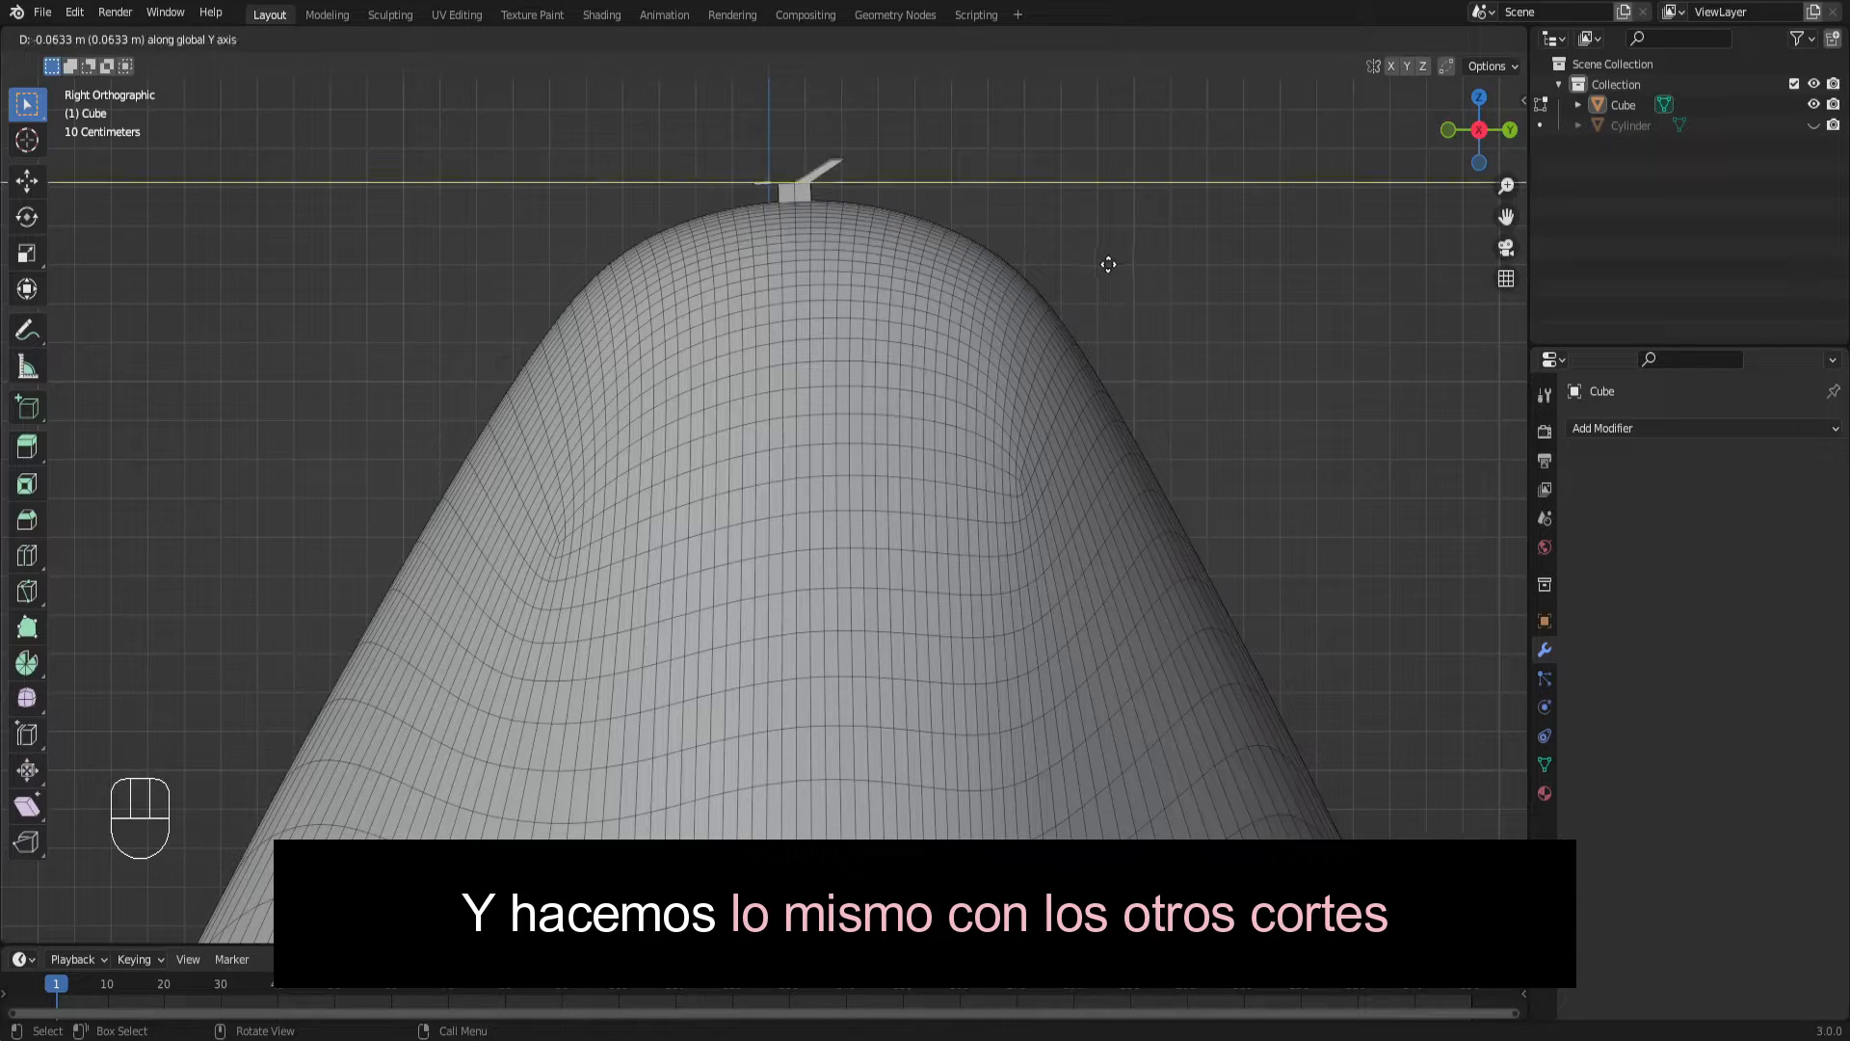
key("g")
left_click(1243, 362)
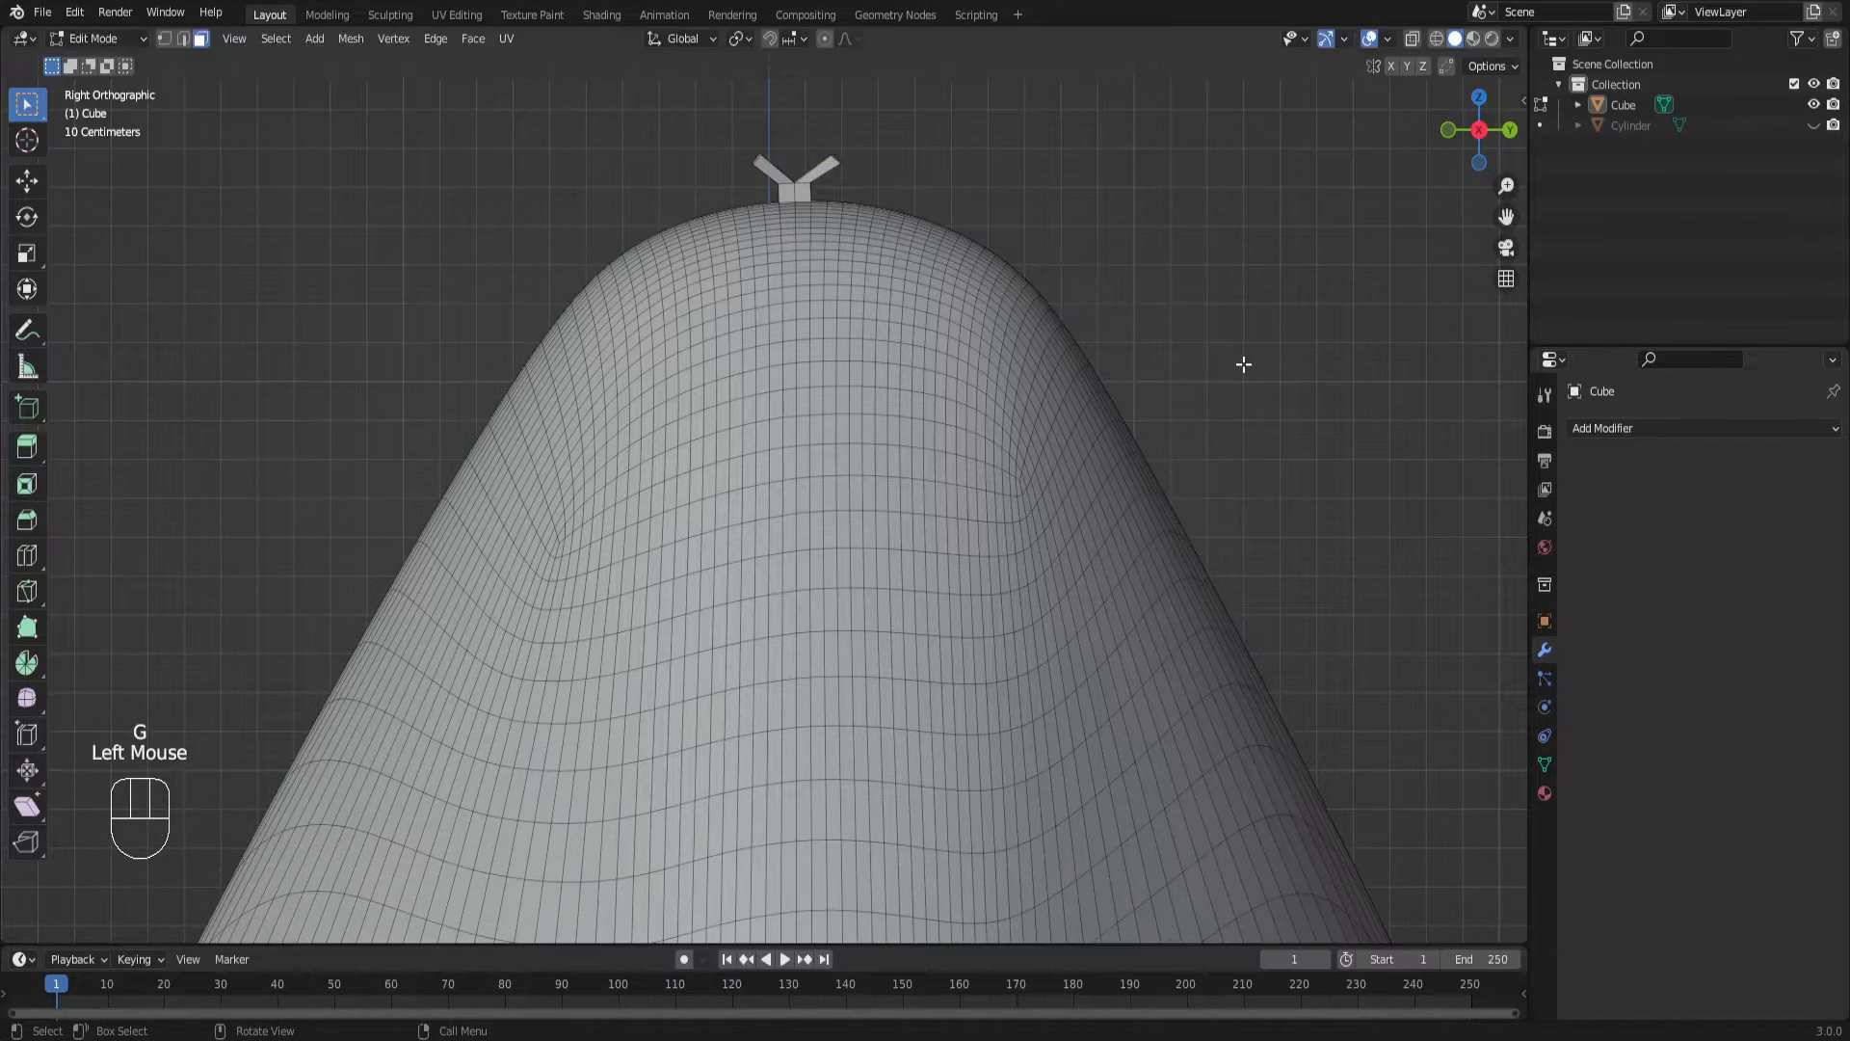
Return to Object Mode, apply Shade Smooth to the cube and deselect it.
key("Tab")
scroll(1243, 362, "up", 1)
scroll(1243, 362, "down", 4)
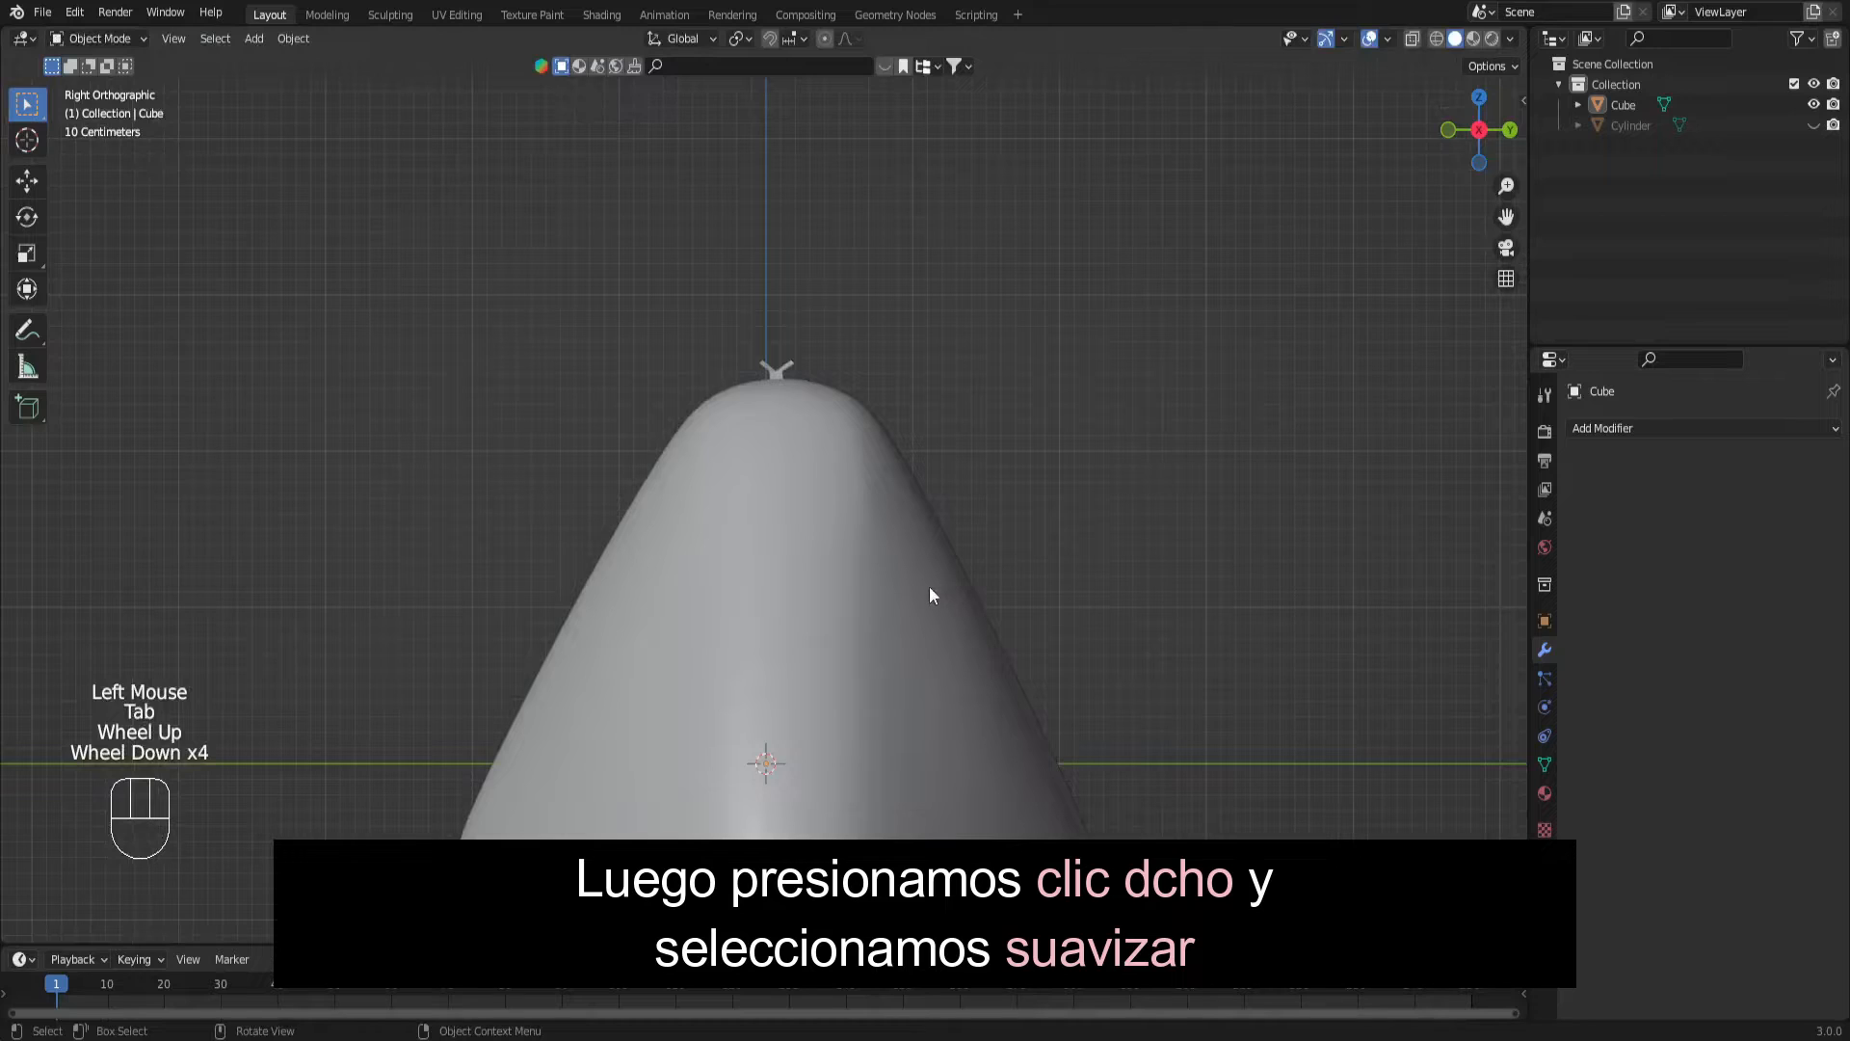
left_click(929, 586)
right_click(929, 586)
left_click(931, 586)
scroll(929, 586, "down", 2)
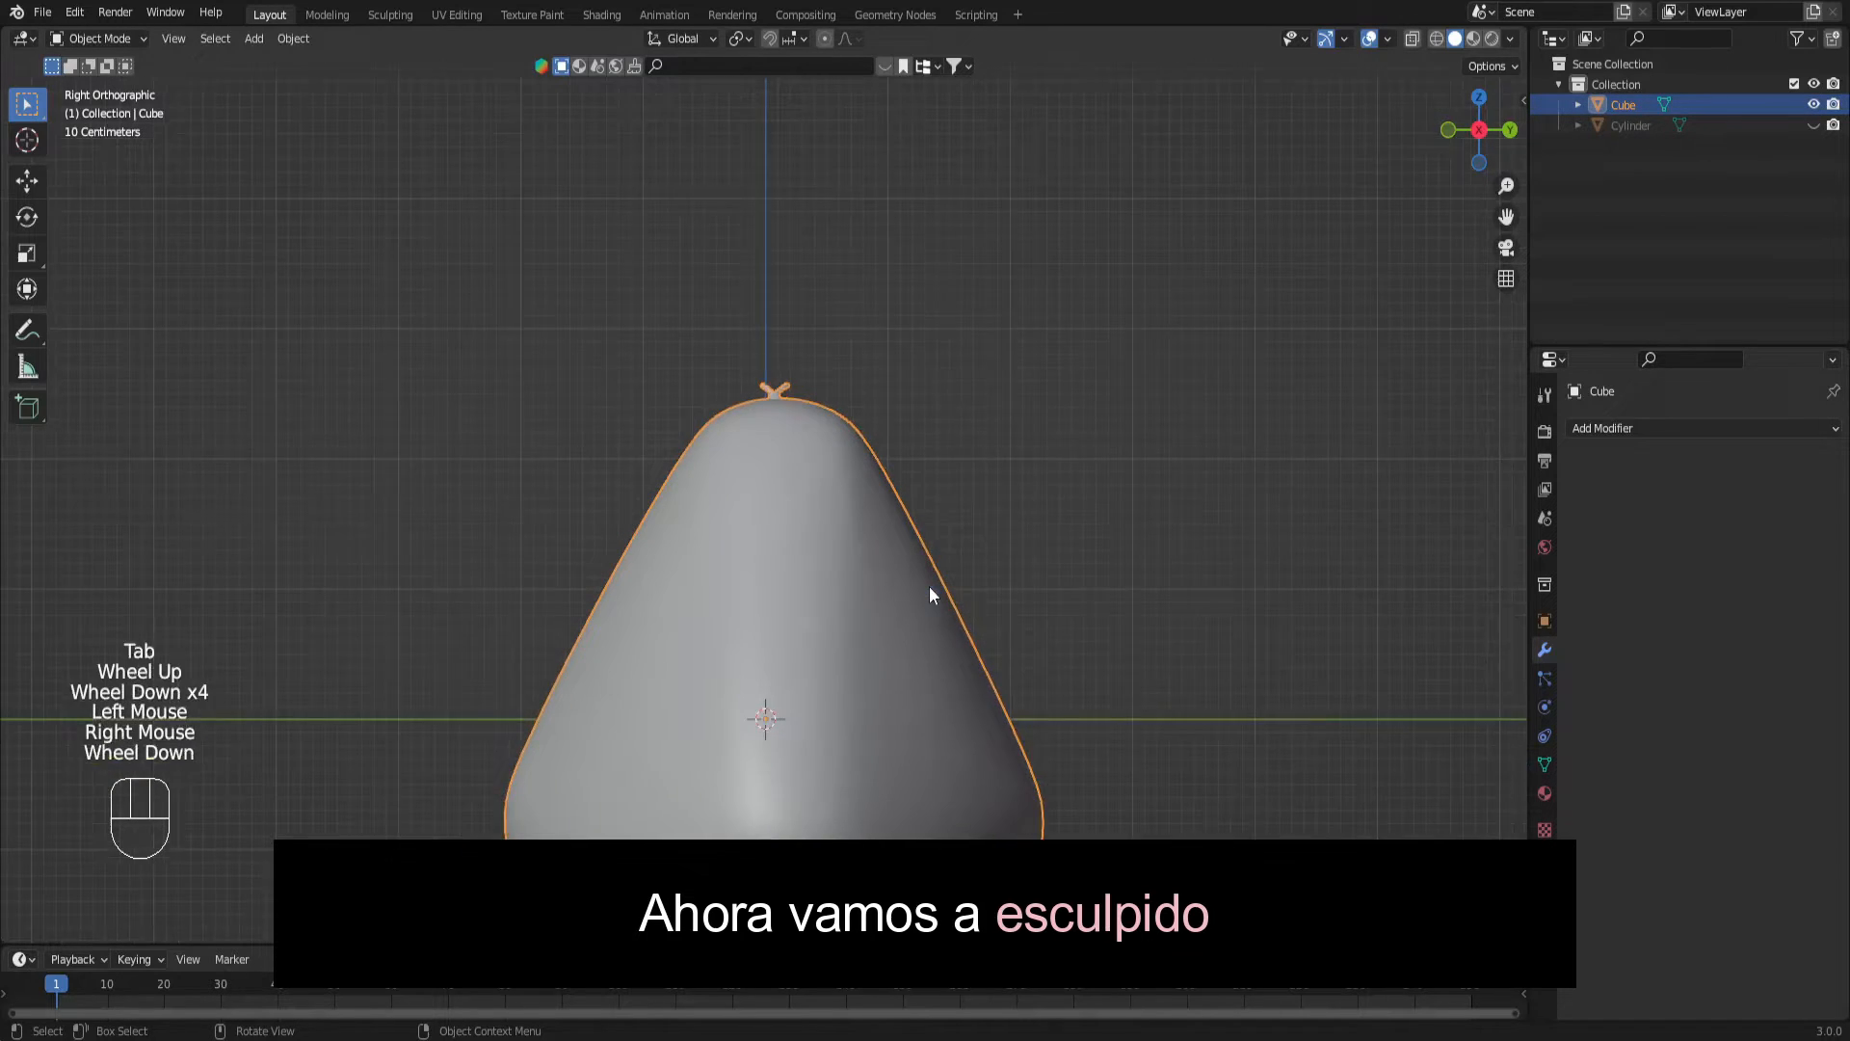
left_click(1009, 544)
In the Sculpting workspace, sculpt garbage-bag folds on one side of the shape with the Cloth brush at 26 px radius and 0.122 strength.
left_click(390, 15)
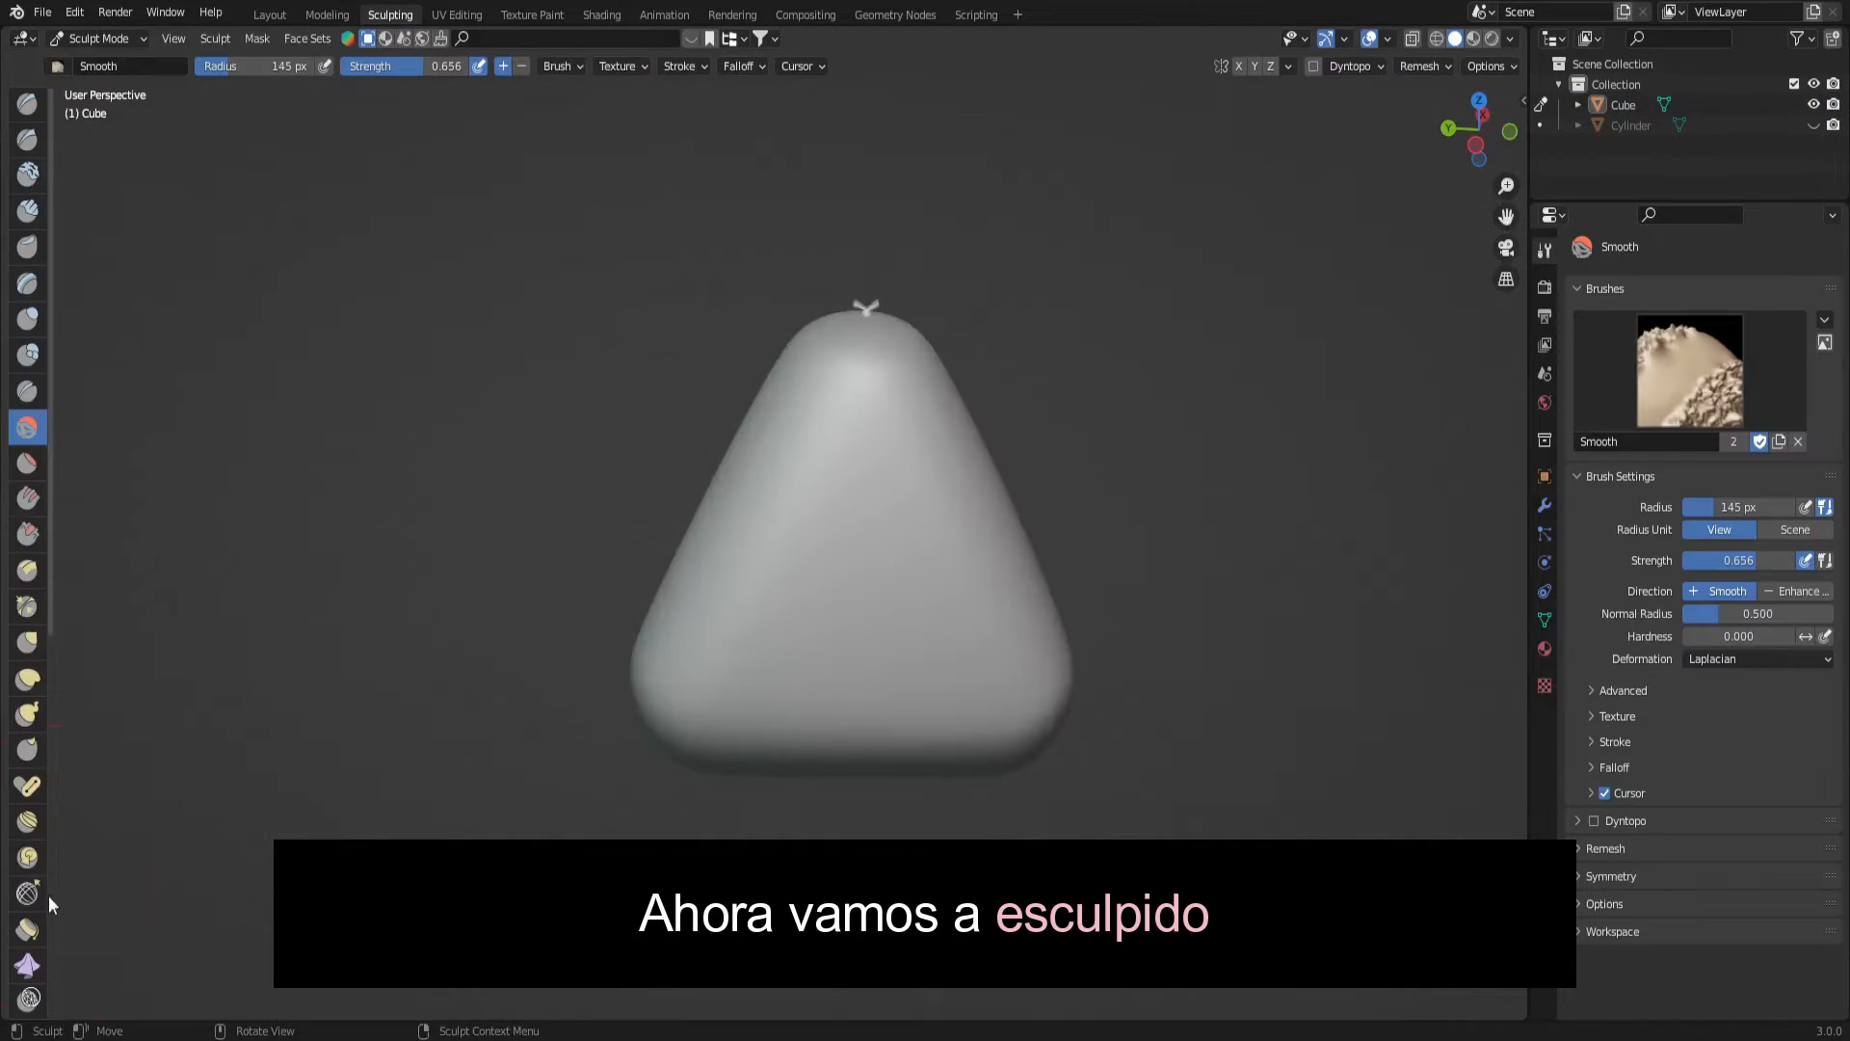
left_click(27, 964)
scroll(23, 976, "down", 3)
scroll(23, 976, "down", 8)
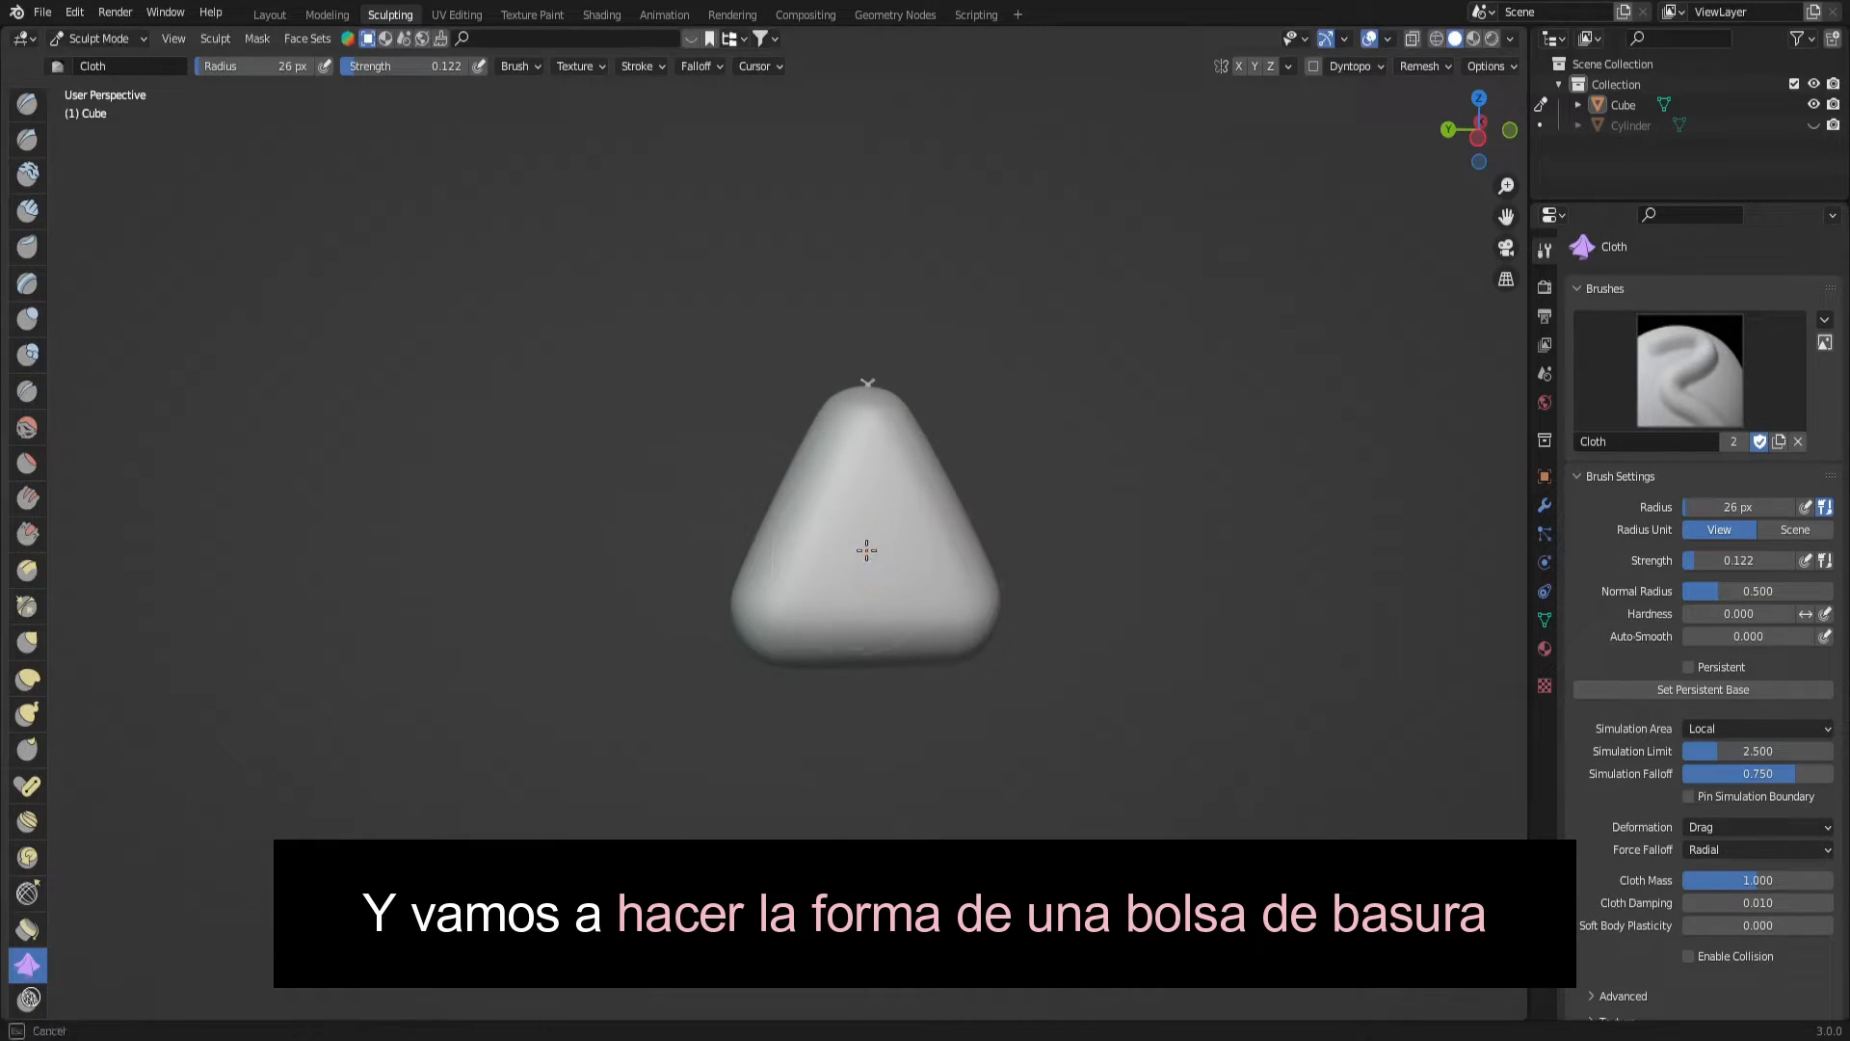
left_click_drag(932, 596, 809, 632)
mouse_move(781, 622)
left_mouse_down()
mouse_move(872, 588)
mouse_move(917, 611)
left_mouse_up()
key("ctrl+z")
mouse_move(916, 482)
left_mouse_down()
mouse_move(871, 475)
mouse_move(846, 593)
mouse_move(771, 597)
mouse_move(930, 501)
mouse_move(819, 453)
mouse_move(911, 396)
left_mouse_up()
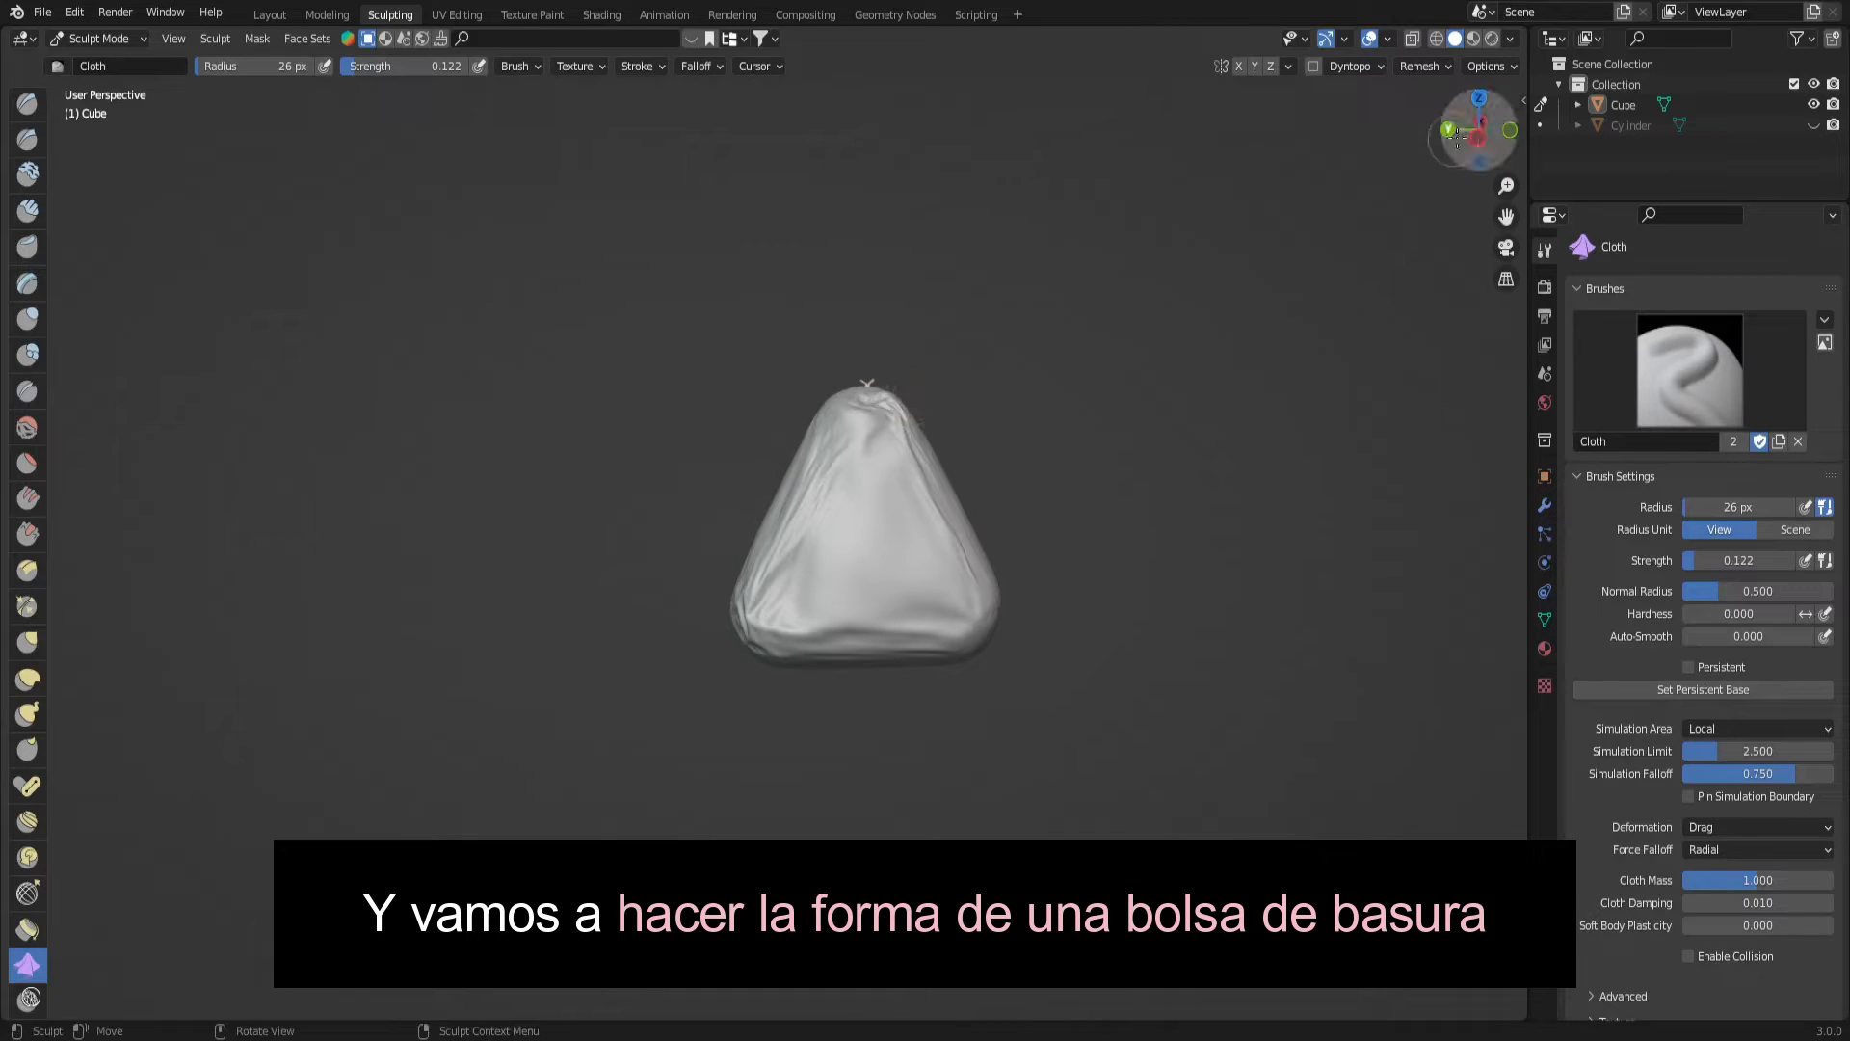
Sculpt cloth folds with the Cloth brush on the bag's adjacent sides, from the base corner up to the gathered tip.
left_click_drag(1479, 130, 1292, 135)
left_click_drag(801, 604, 675, 650)
mouse_move(810, 609)
left_mouse_down()
mouse_move(794, 644)
mouse_move(703, 516)
mouse_move(722, 410)
mouse_move(827, 542)
left_mouse_up()
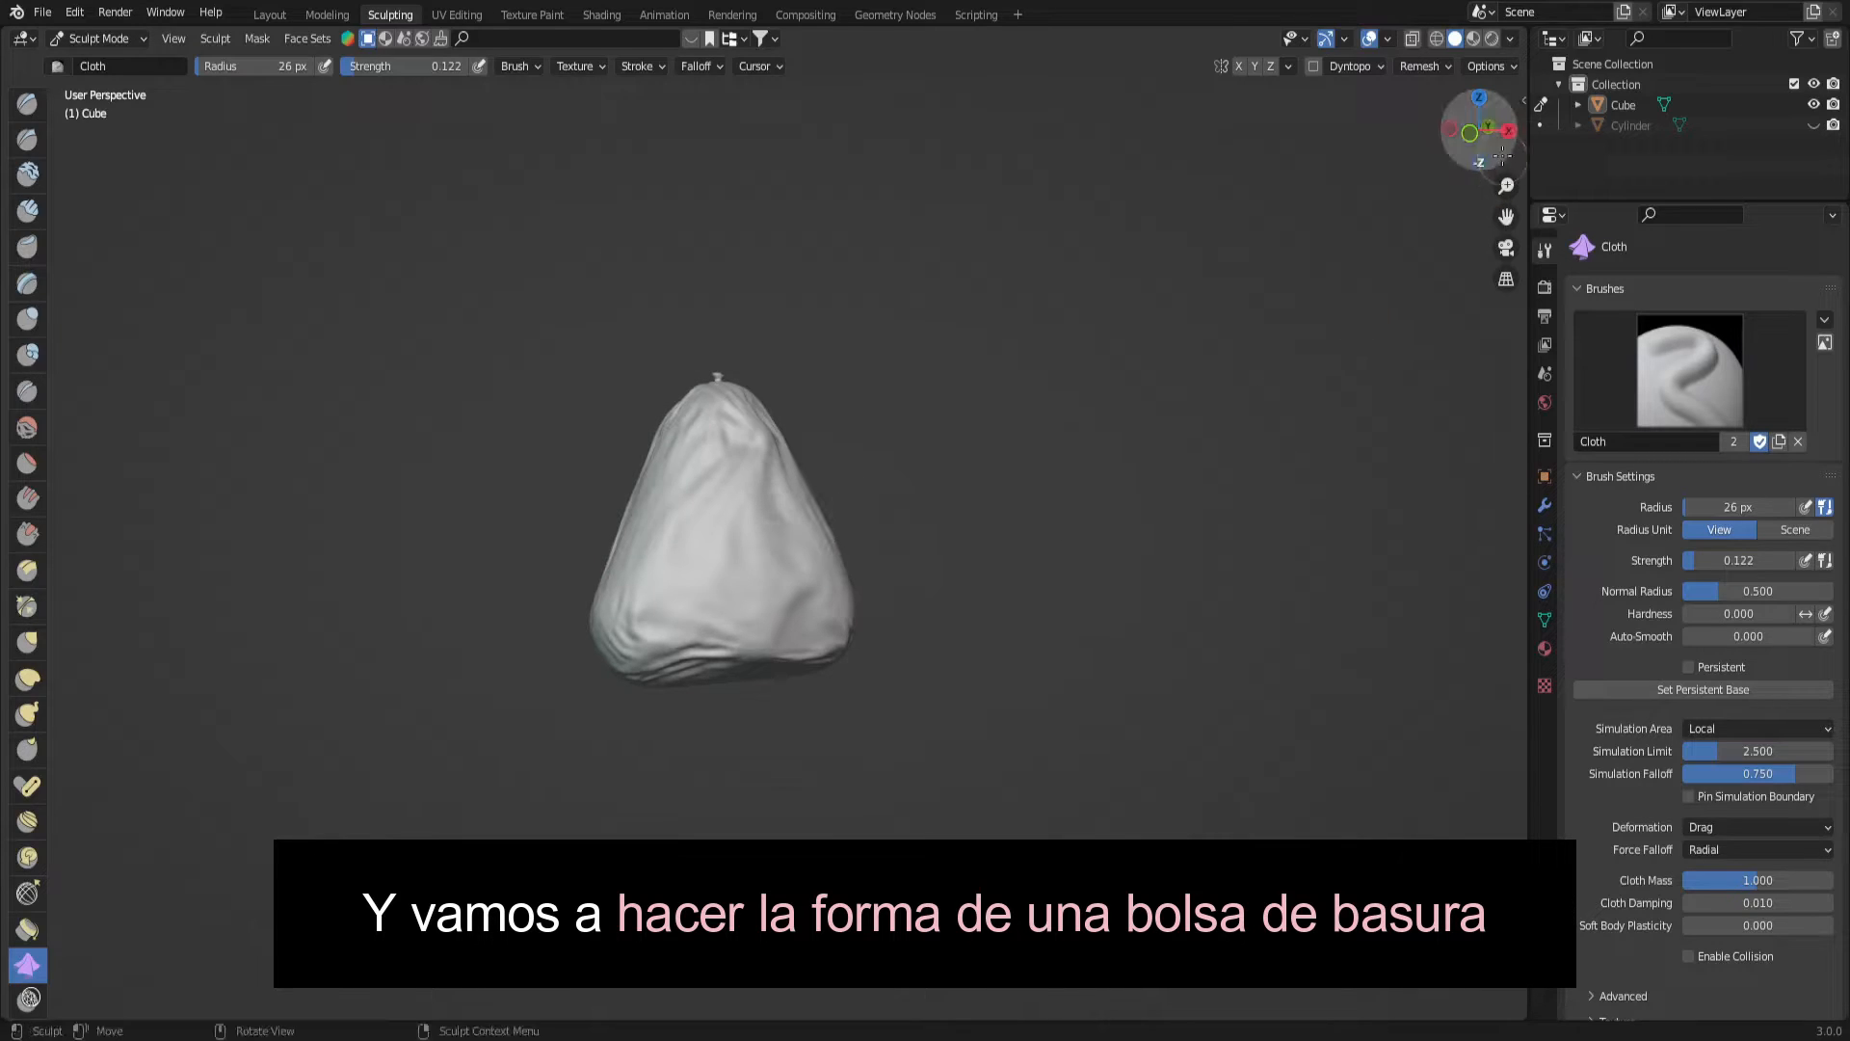
left_click_drag(1479, 130, 1470, 140)
left_click_drag(1506, 216, 1677, 220)
mouse_move(884, 375)
left_mouse_down()
mouse_move(910, 468)
mouse_move(1012, 558)
mouse_move(958, 611)
mouse_move(780, 577)
mouse_move(889, 518)
left_mouse_up()
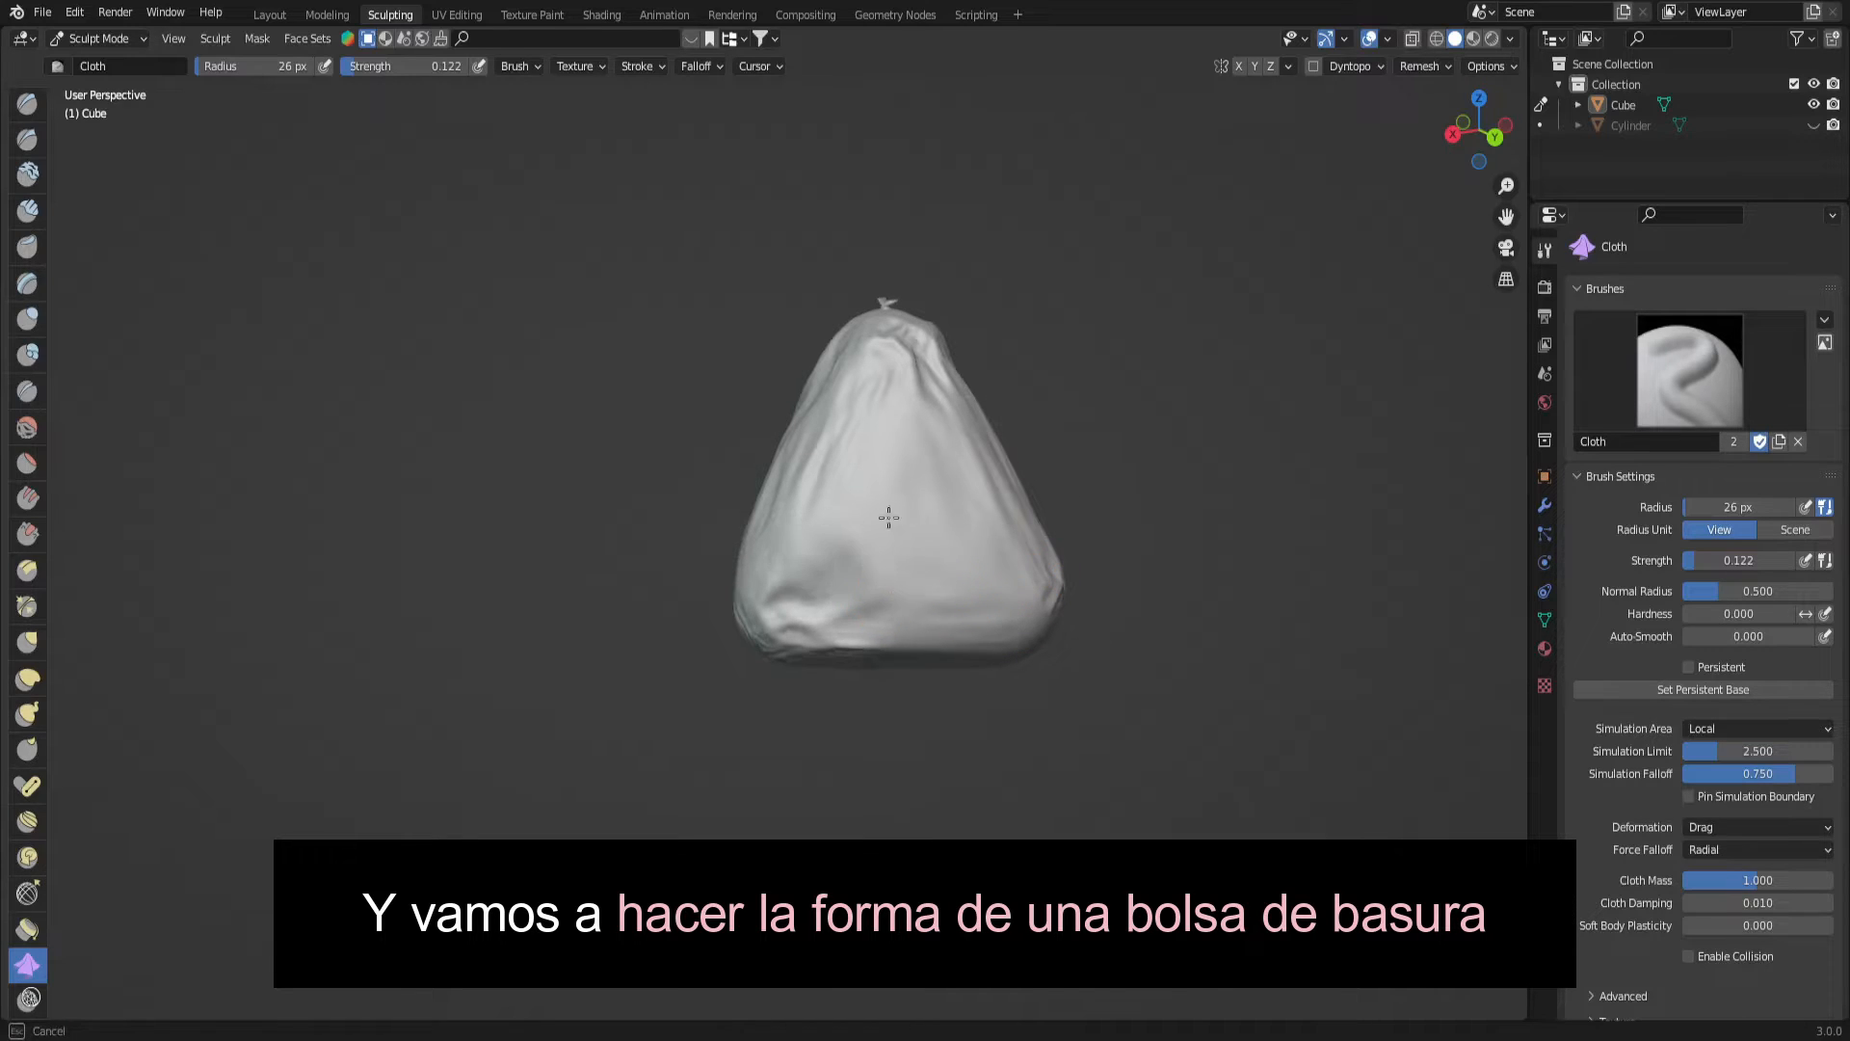
mouse_move(934, 333)
left_mouse_down()
mouse_move(864, 376)
mouse_move(936, 326)
left_mouse_up()
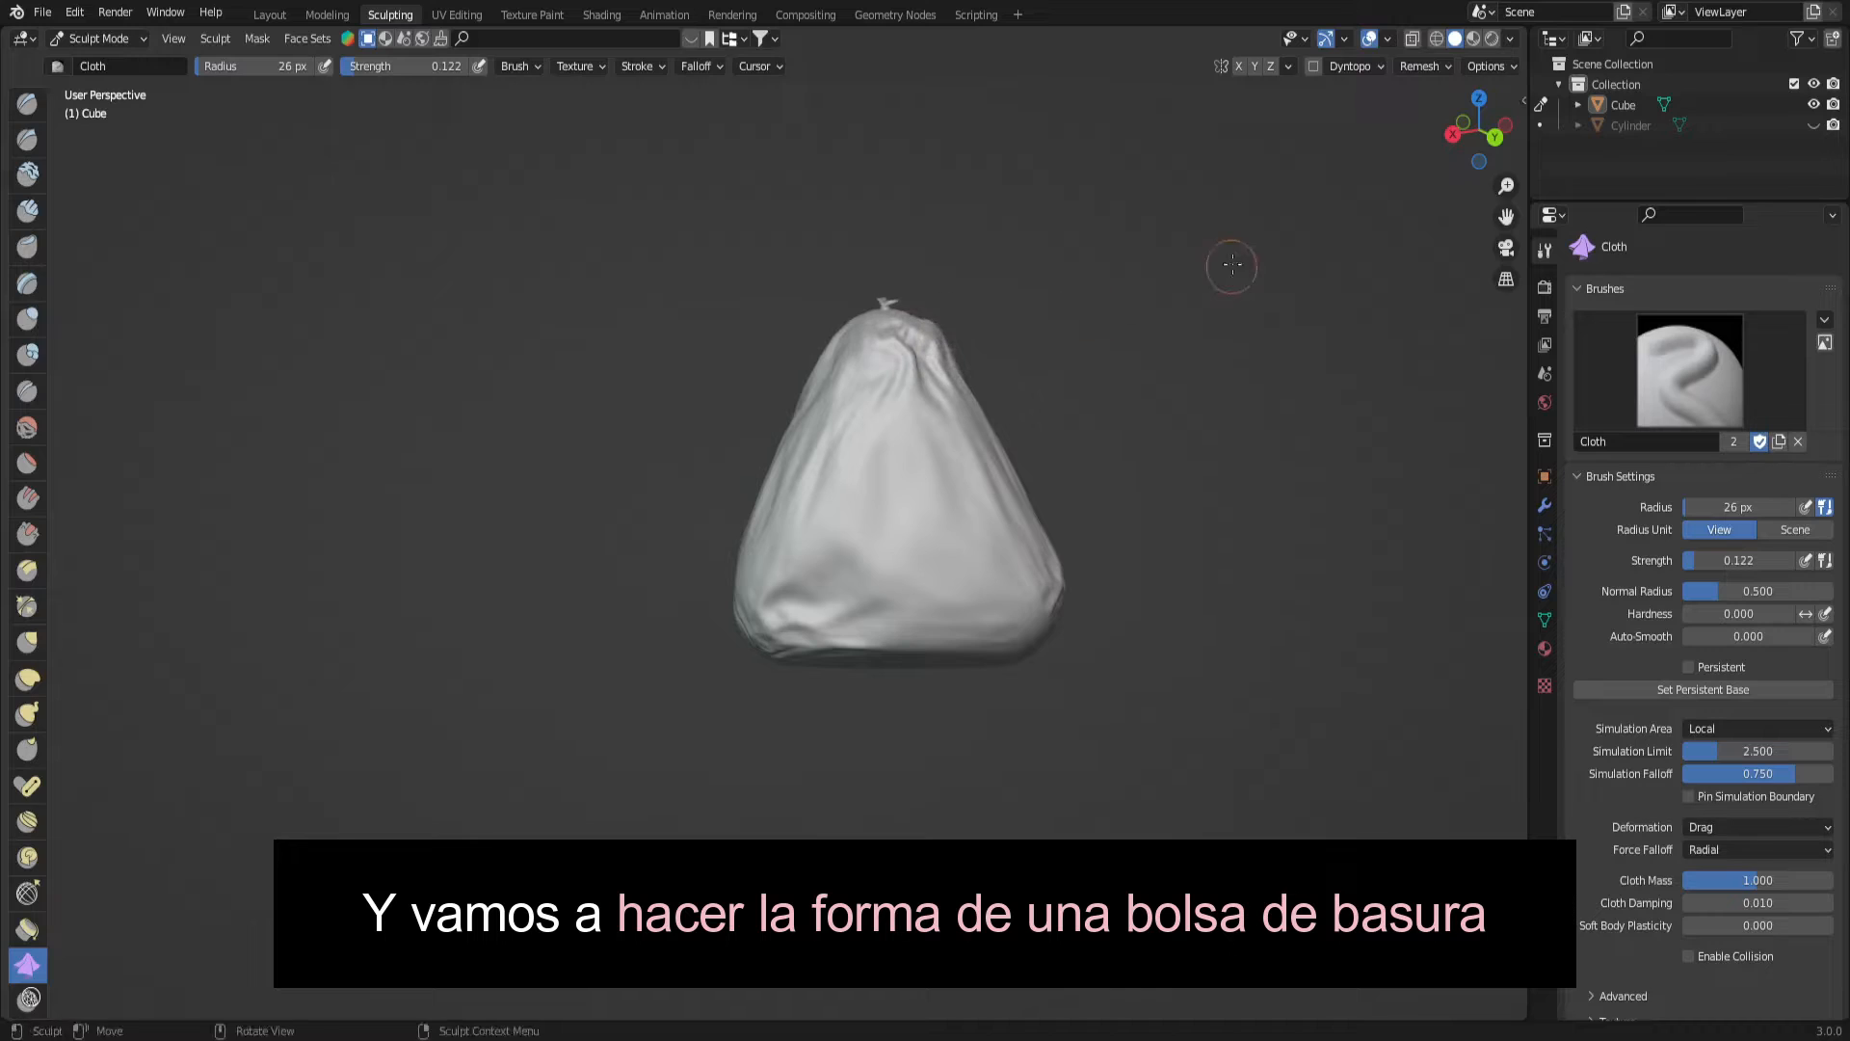
Sculpt creases with the Cloth brush on the bag's underside and around its base corners.
left_click_drag(1479, 131, 1474, 183)
left_click_drag(783, 667, 911, 827)
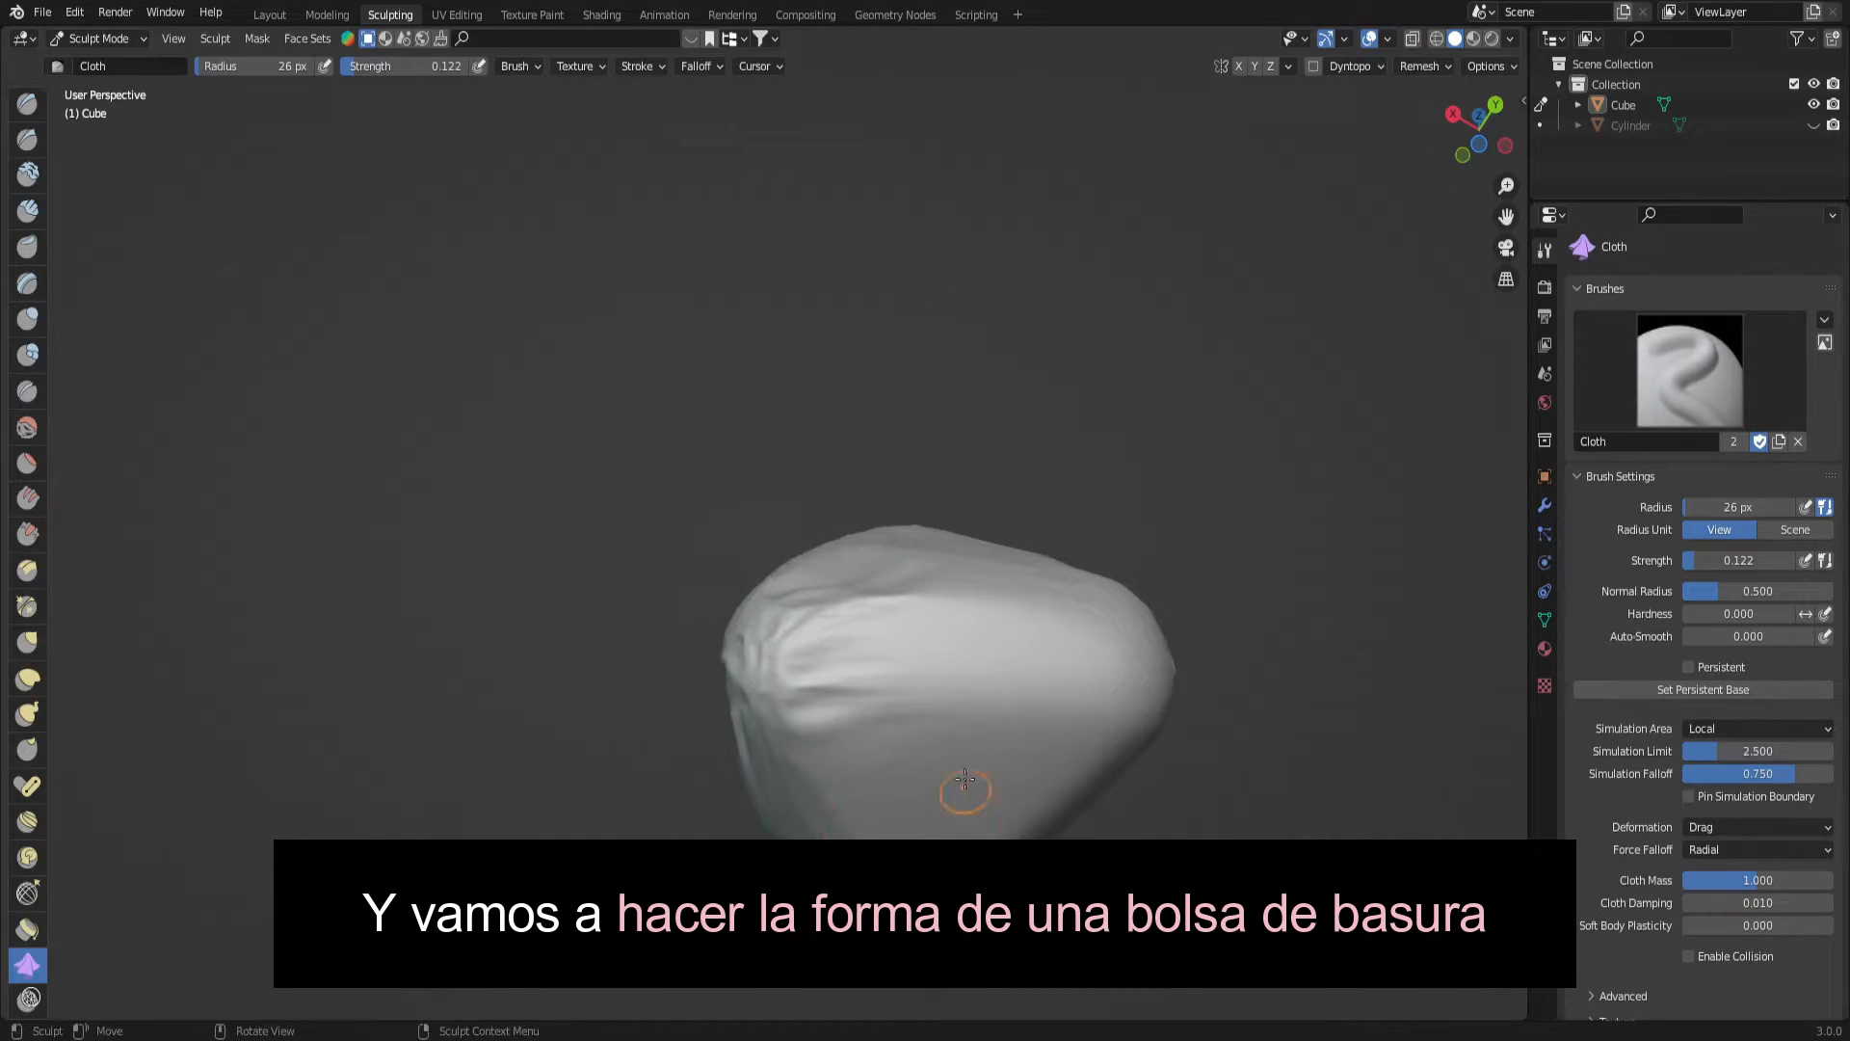
scroll(965, 779, "down", 3)
mouse_move(847, 694)
left_mouse_down()
mouse_move(974, 661)
mouse_move(923, 639)
mouse_move(966, 648)
left_mouse_up()
mouse_move(1472, 142)
left_mouse_down()
mouse_move(1243, 274)
mouse_move(848, 598)
mouse_move(812, 656)
mouse_move(824, 605)
mouse_move(1470, 143)
mouse_move(1137, 169)
mouse_move(554, 120)
mouse_move(645, 112)
left_mouse_up()
scroll(812, 656, "up", 1)
scroll(806, 626, "down", 3)
scroll(954, 633, "up", 2)
mouse_move(969, 643)
left_mouse_down()
mouse_move(706, 642)
mouse_move(721, 677)
mouse_move(952, 624)
mouse_move(1003, 656)
mouse_move(848, 644)
left_mouse_up()
Pull the two lower corners of the facing side with the Cloth brush to form pinched folds.
left_click_drag(1479, 130, 1725, 138)
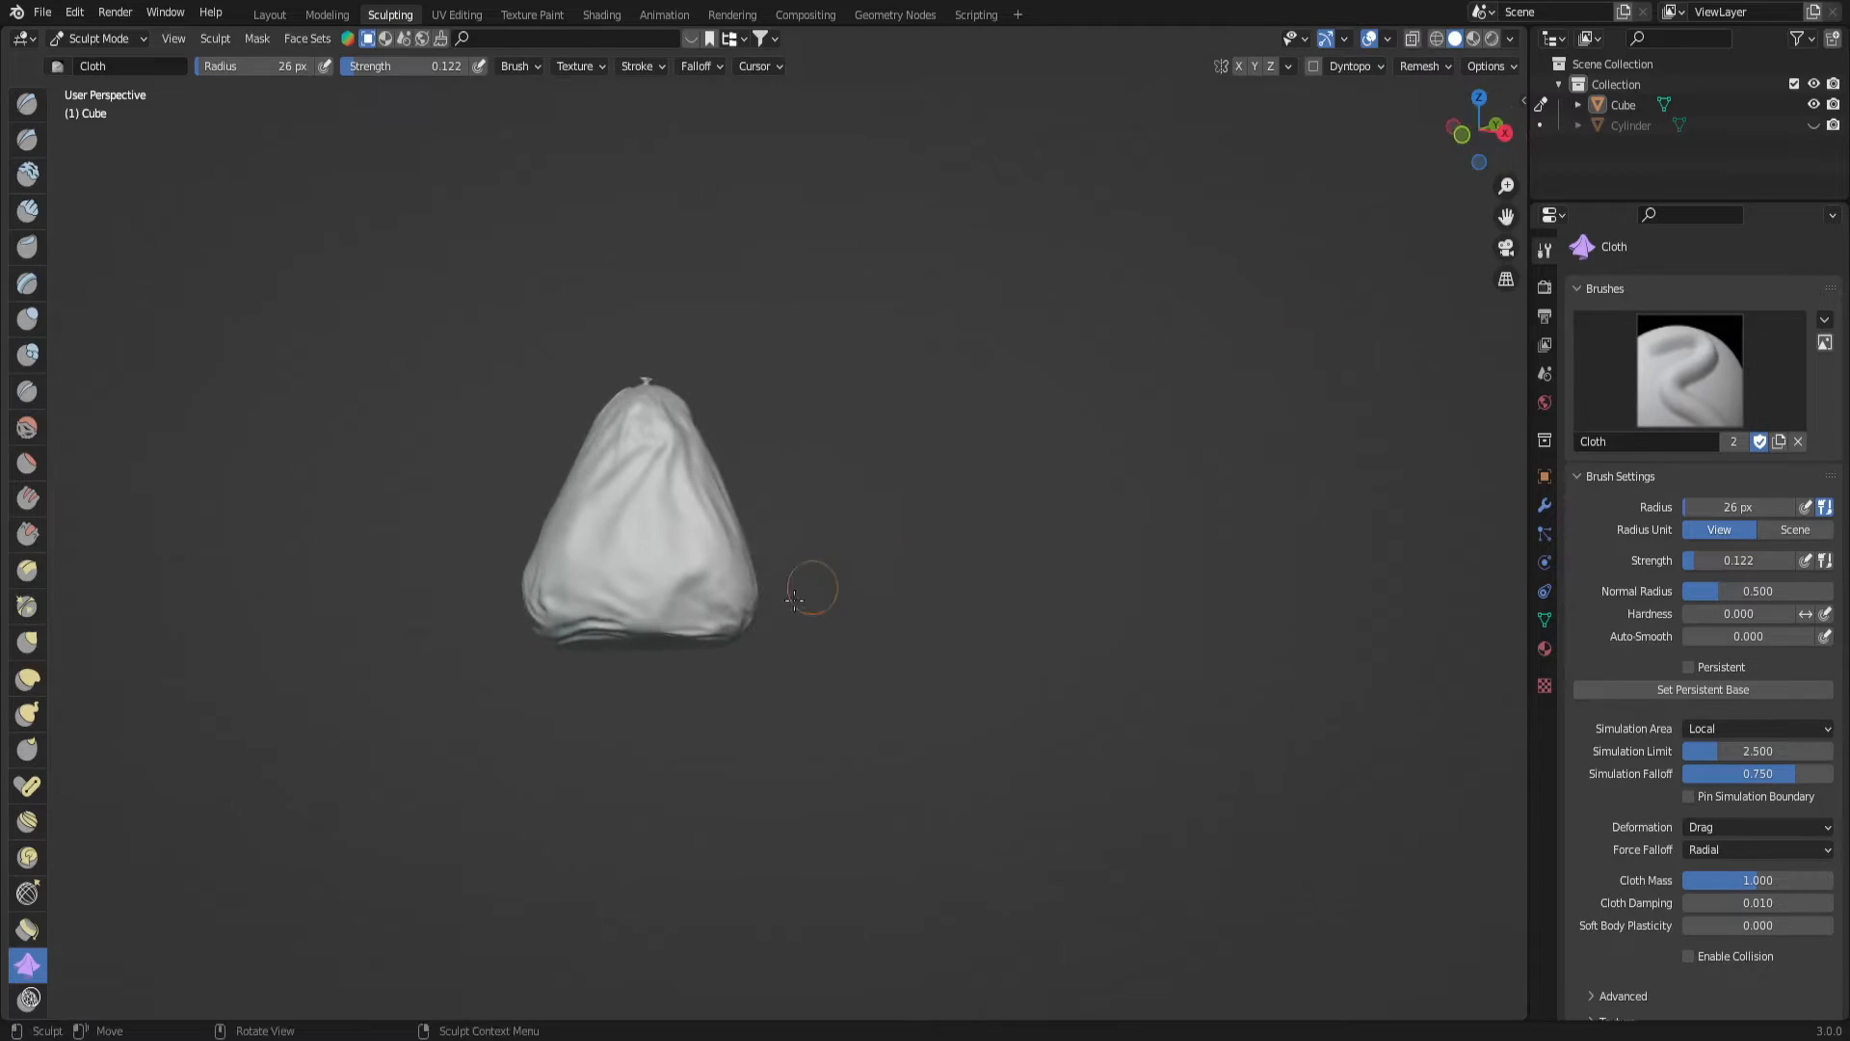
mouse_move(771, 595)
left_mouse_down()
mouse_move(743, 599)
mouse_move(762, 593)
left_mouse_up()
mouse_move(537, 584)
left_mouse_down()
mouse_move(656, 593)
mouse_move(588, 601)
mouse_move(773, 576)
left_mouse_up()
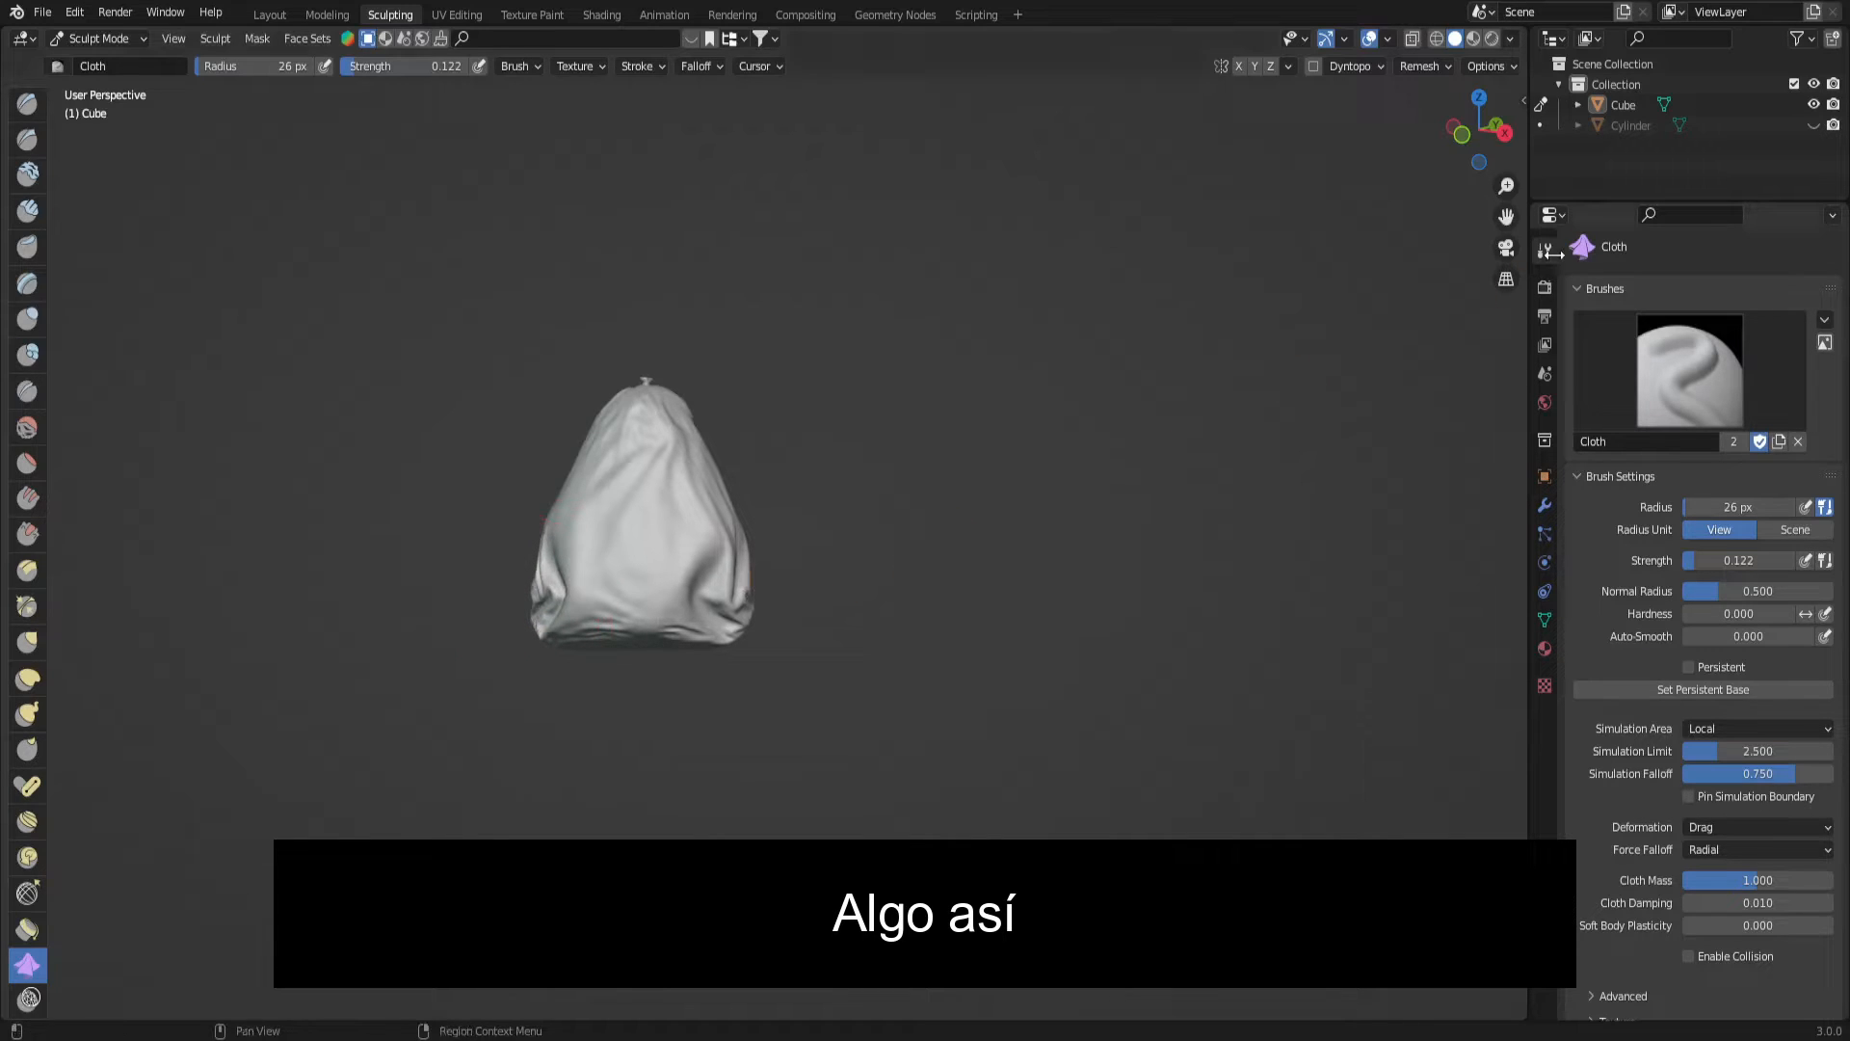
left_click_drag(1482, 130, 1710, 137)
mouse_move(862, 641)
left_mouse_down()
mouse_move(995, 659)
mouse_move(819, 675)
mouse_move(772, 706)
left_mouse_up()
key("ctrl+z")
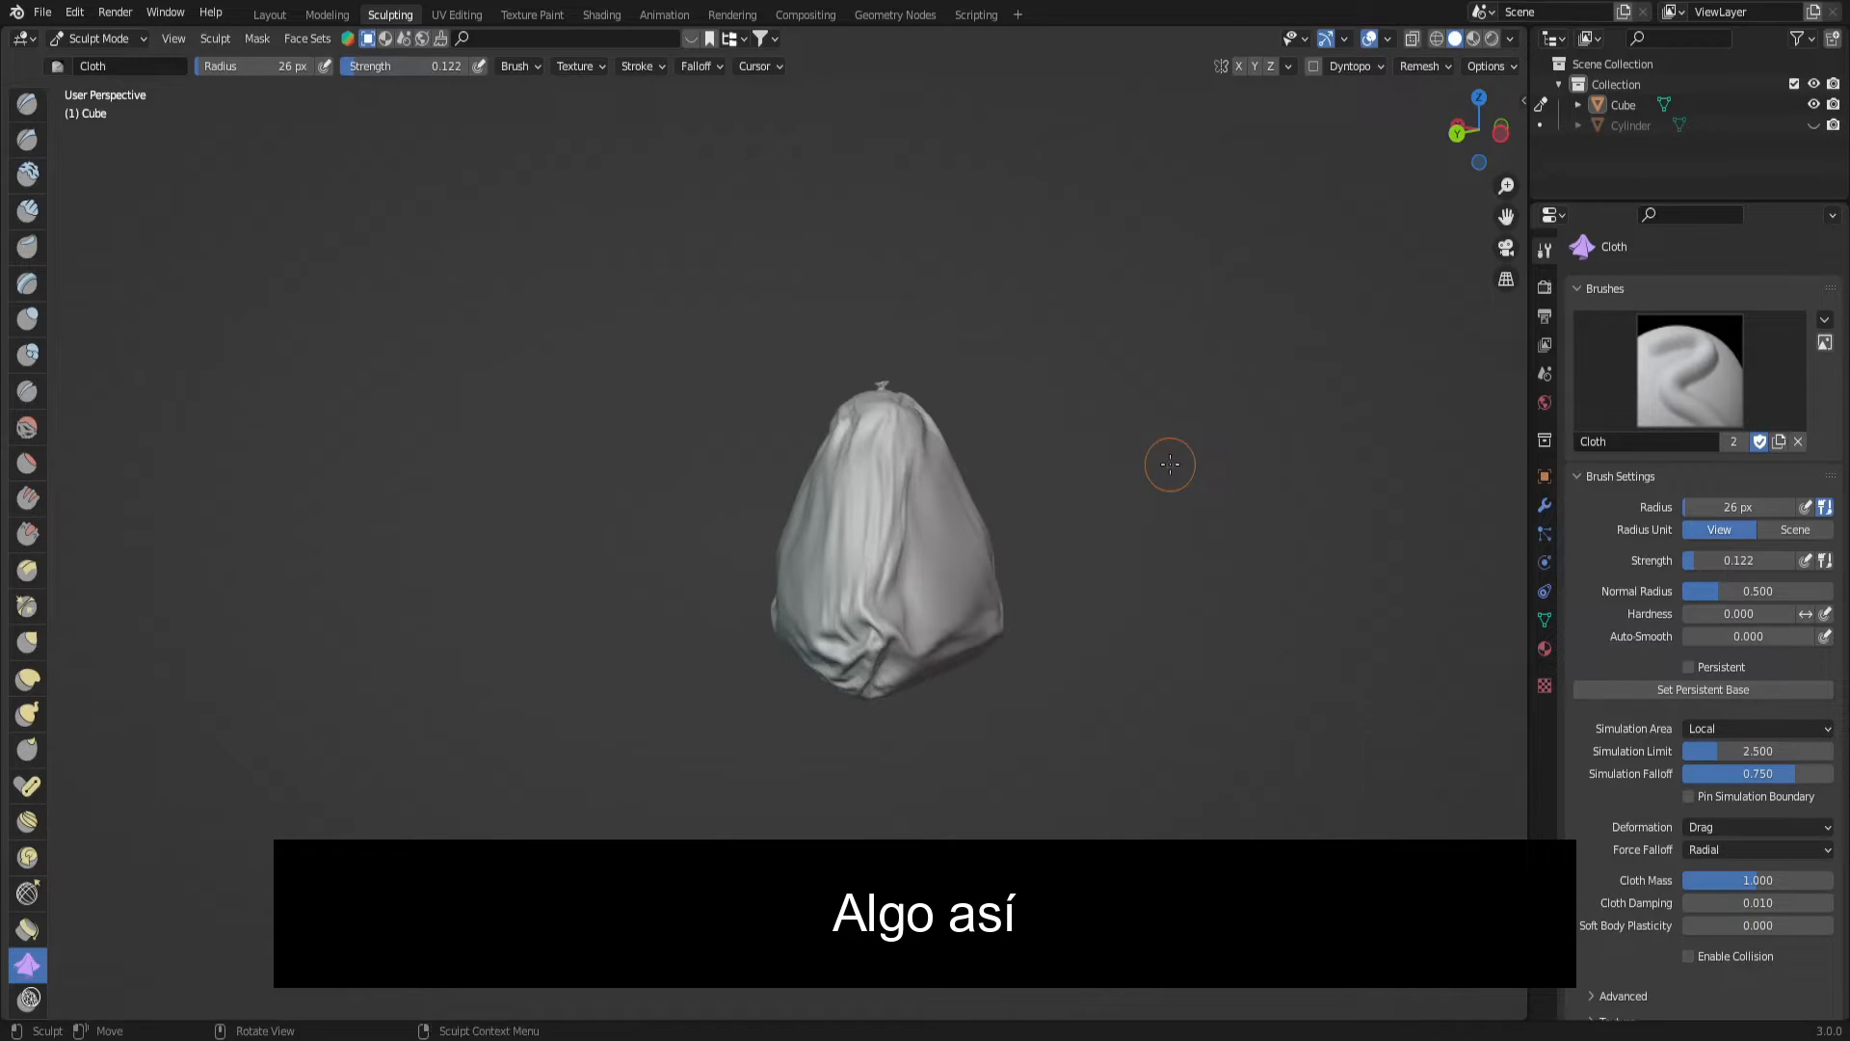
key("ctrl+z")
left_click_drag(1477, 125, 1327, 177)
In the Layout workspace, select the sculpted cube and add a Subdivision Surface modifier.
left_click(270, 15)
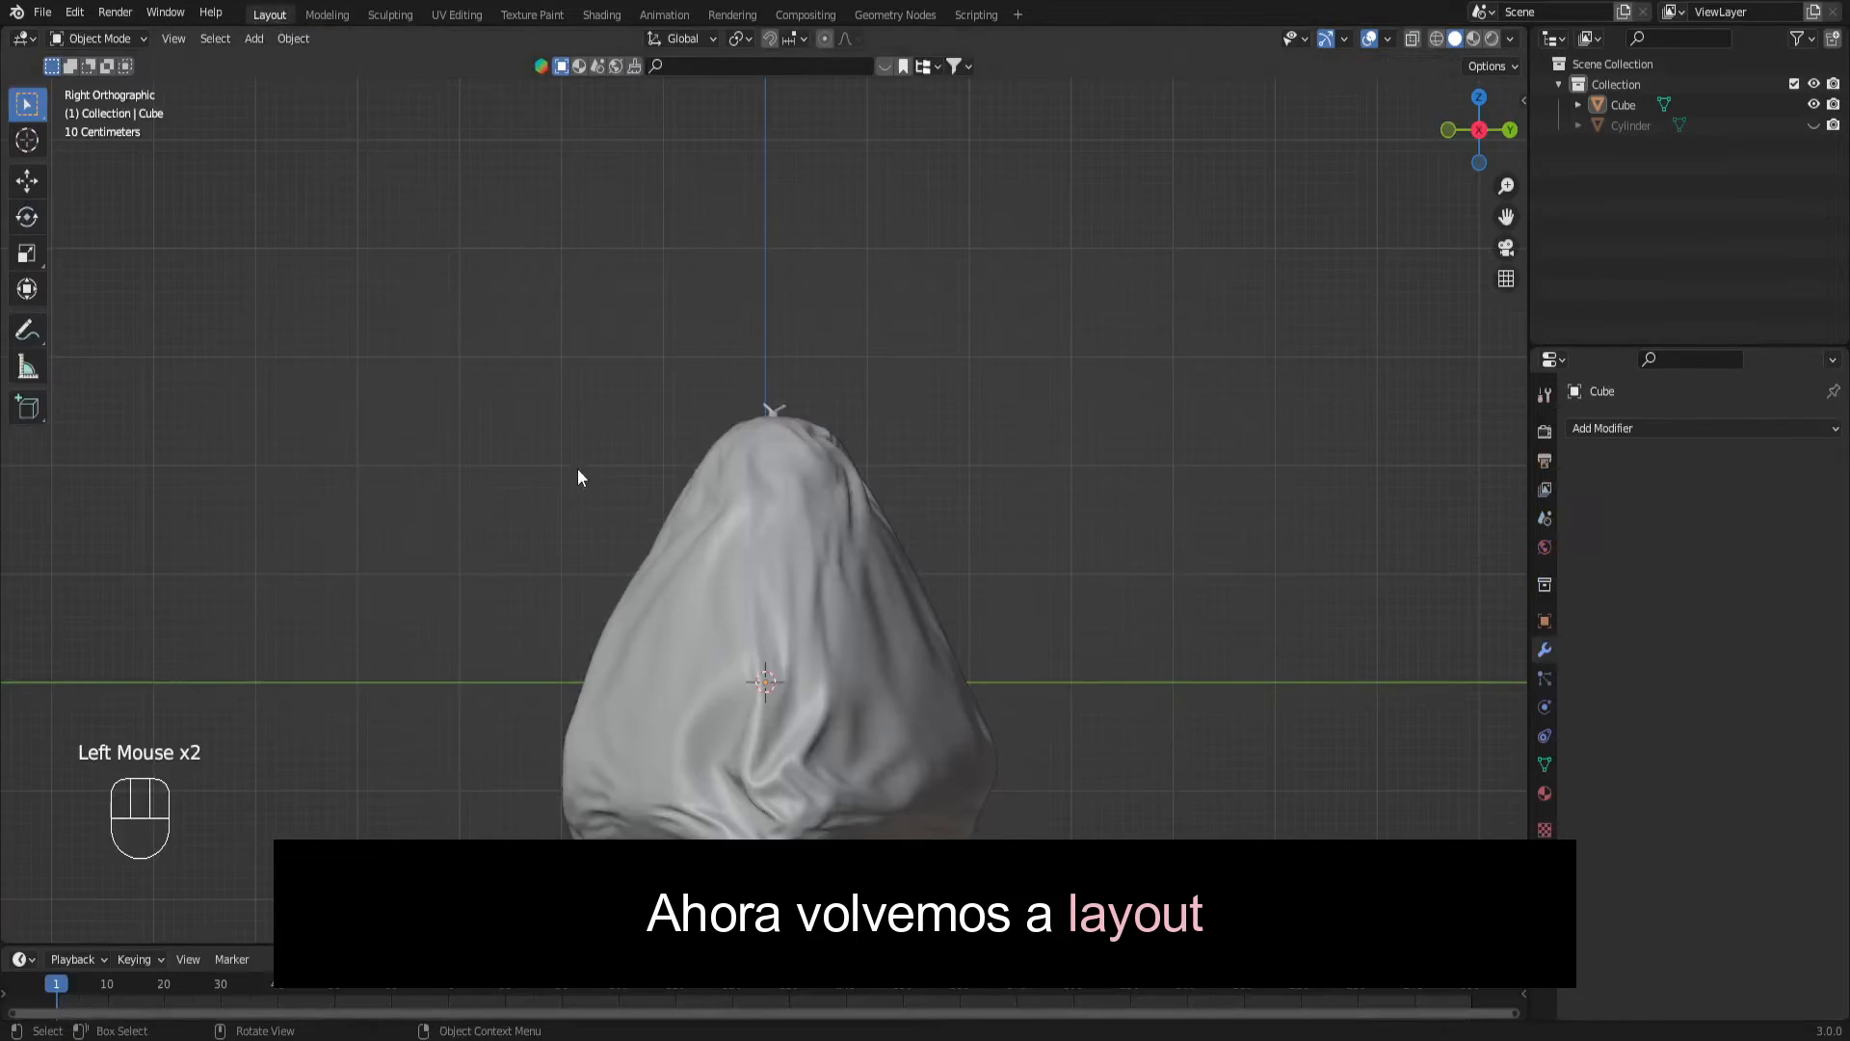
scroll(579, 471, "down", 4)
left_click_drag(1515, 114, 1492, 133)
scroll(1146, 545, "up", 2)
left_click(835, 604)
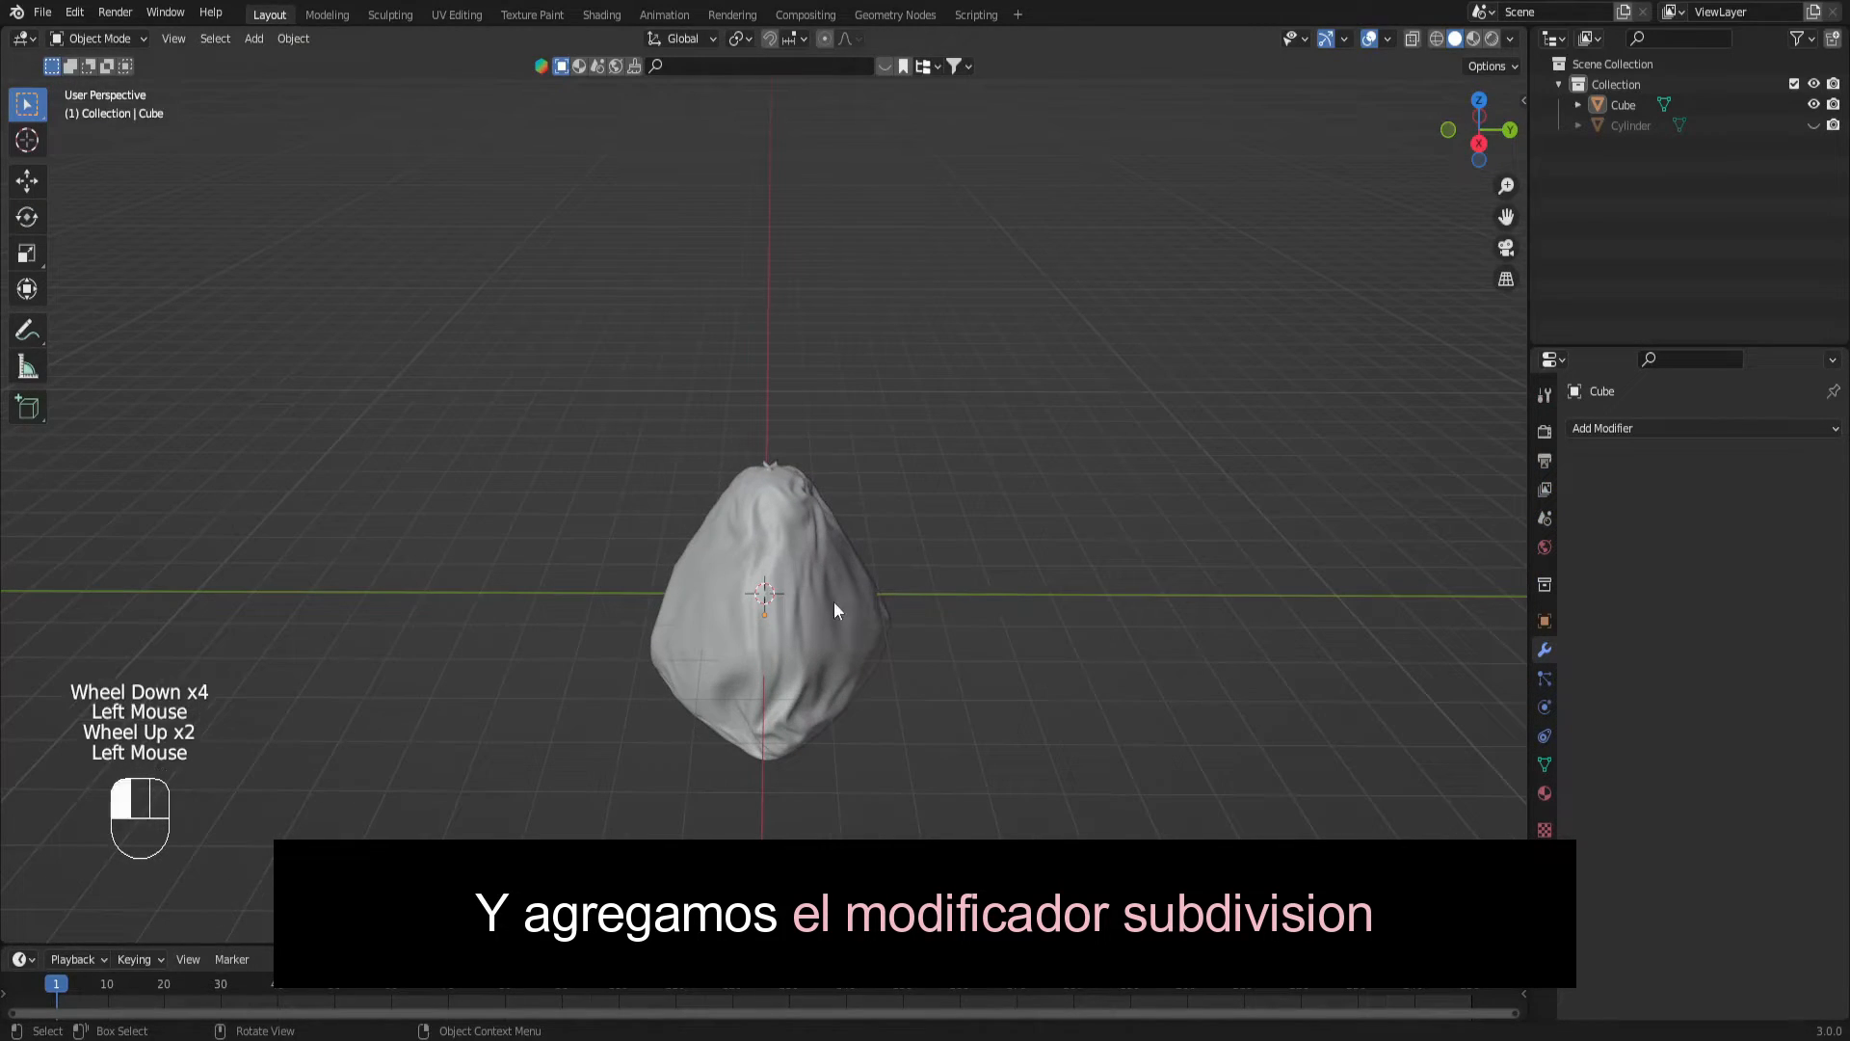
left_click(1612, 430)
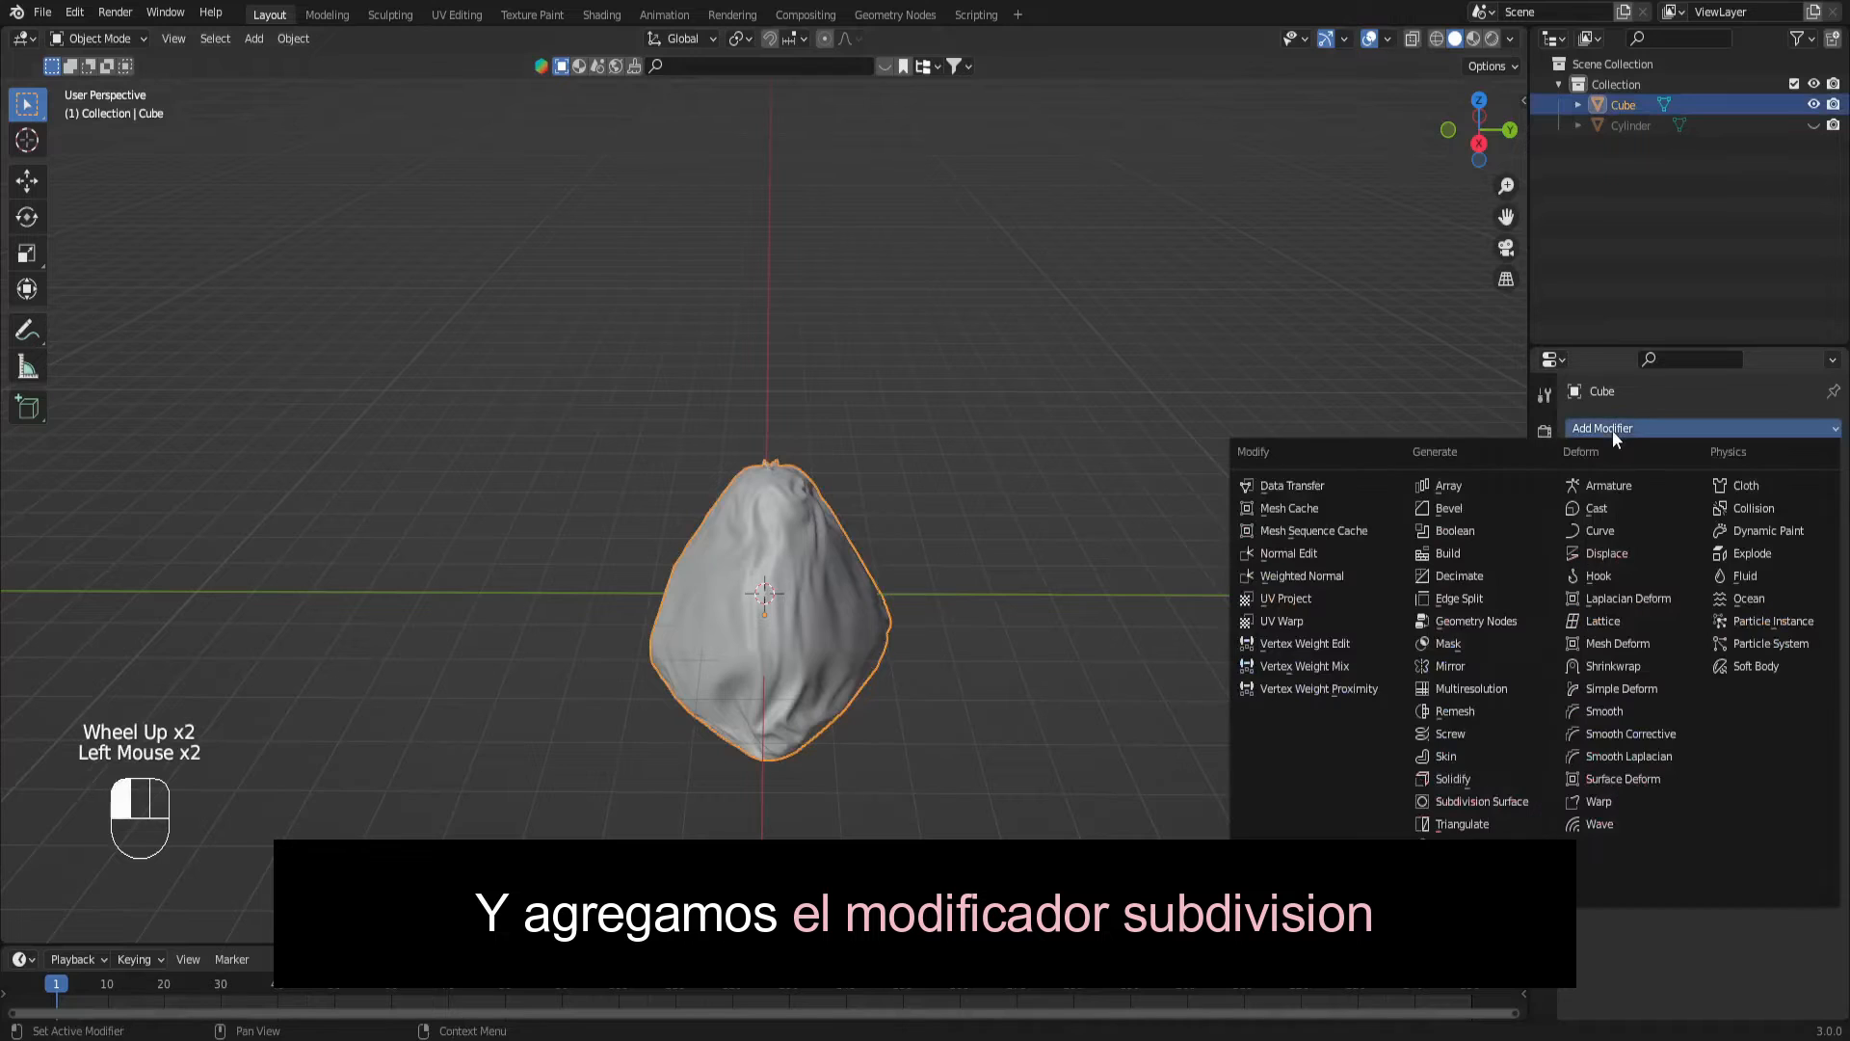
left_click(1477, 802)
Set the Subdivision modifier's viewport level to 4.
scroll(1324, 754, "up", 4)
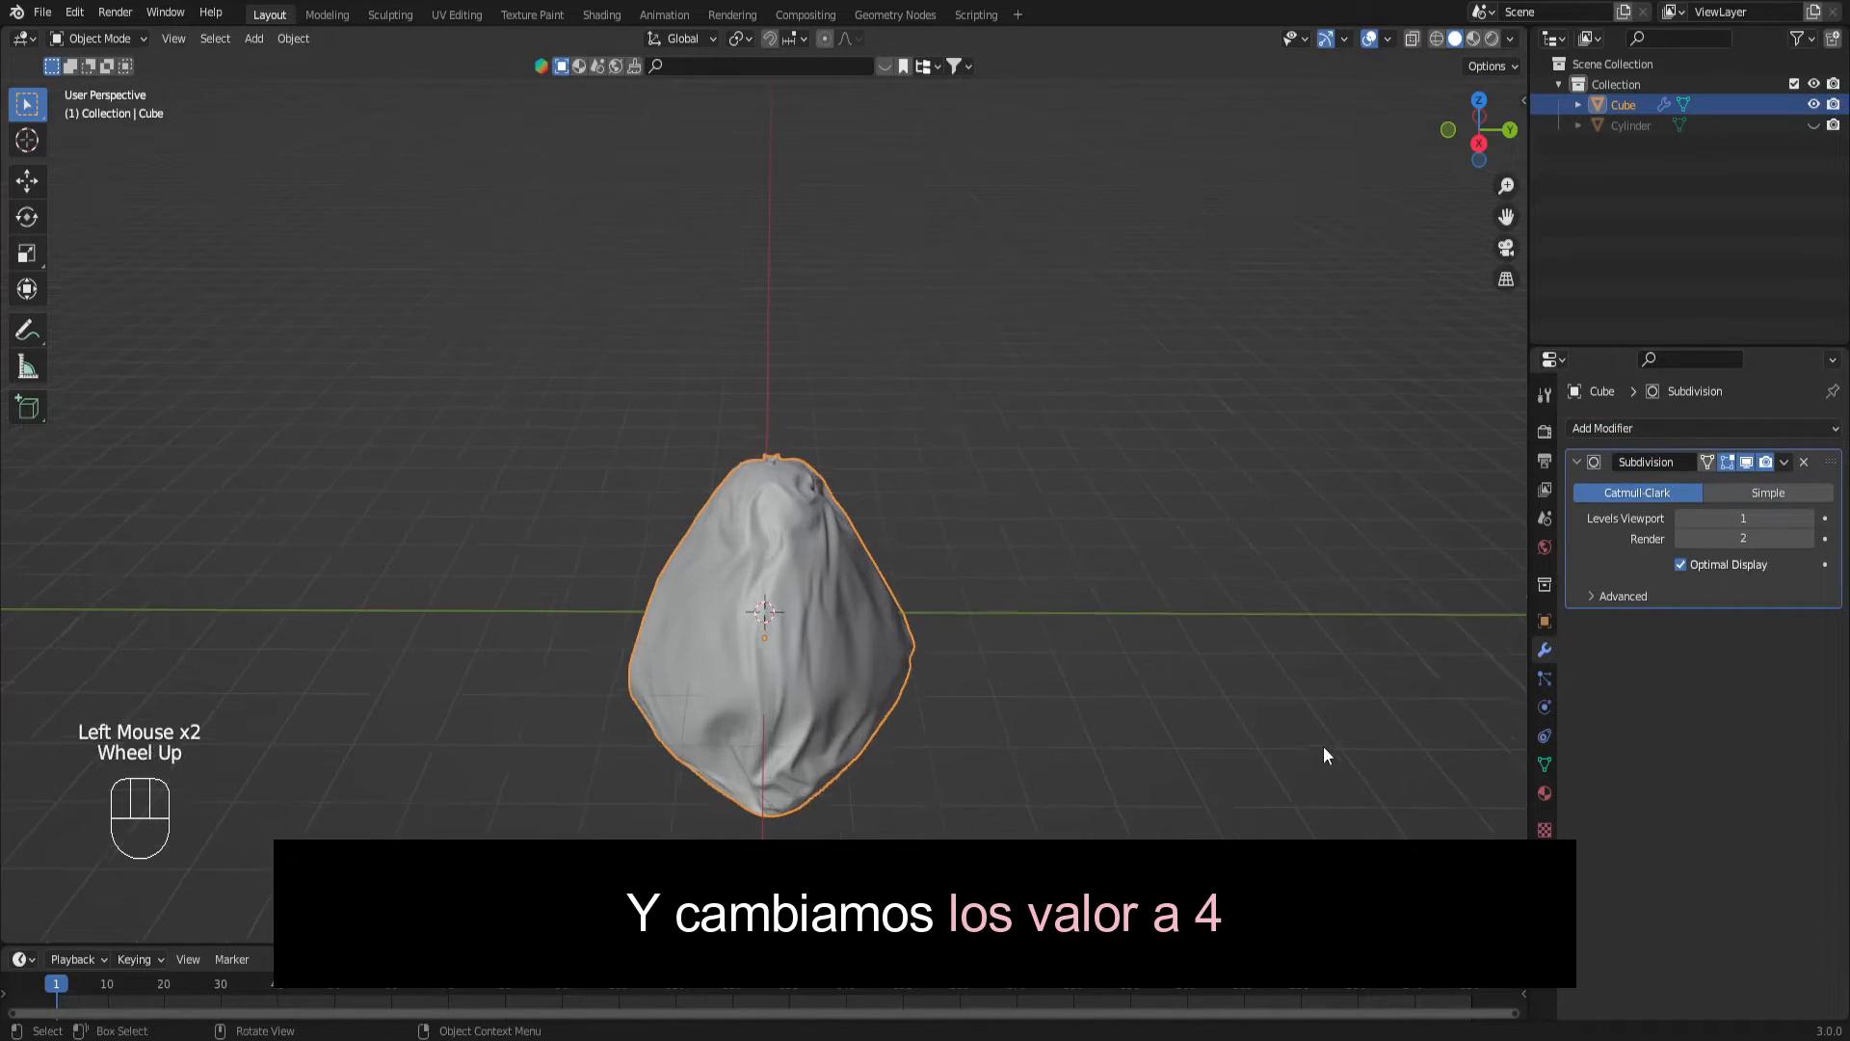
scroll(1324, 755, "down", 1)
scroll(1323, 751, "up", 4)
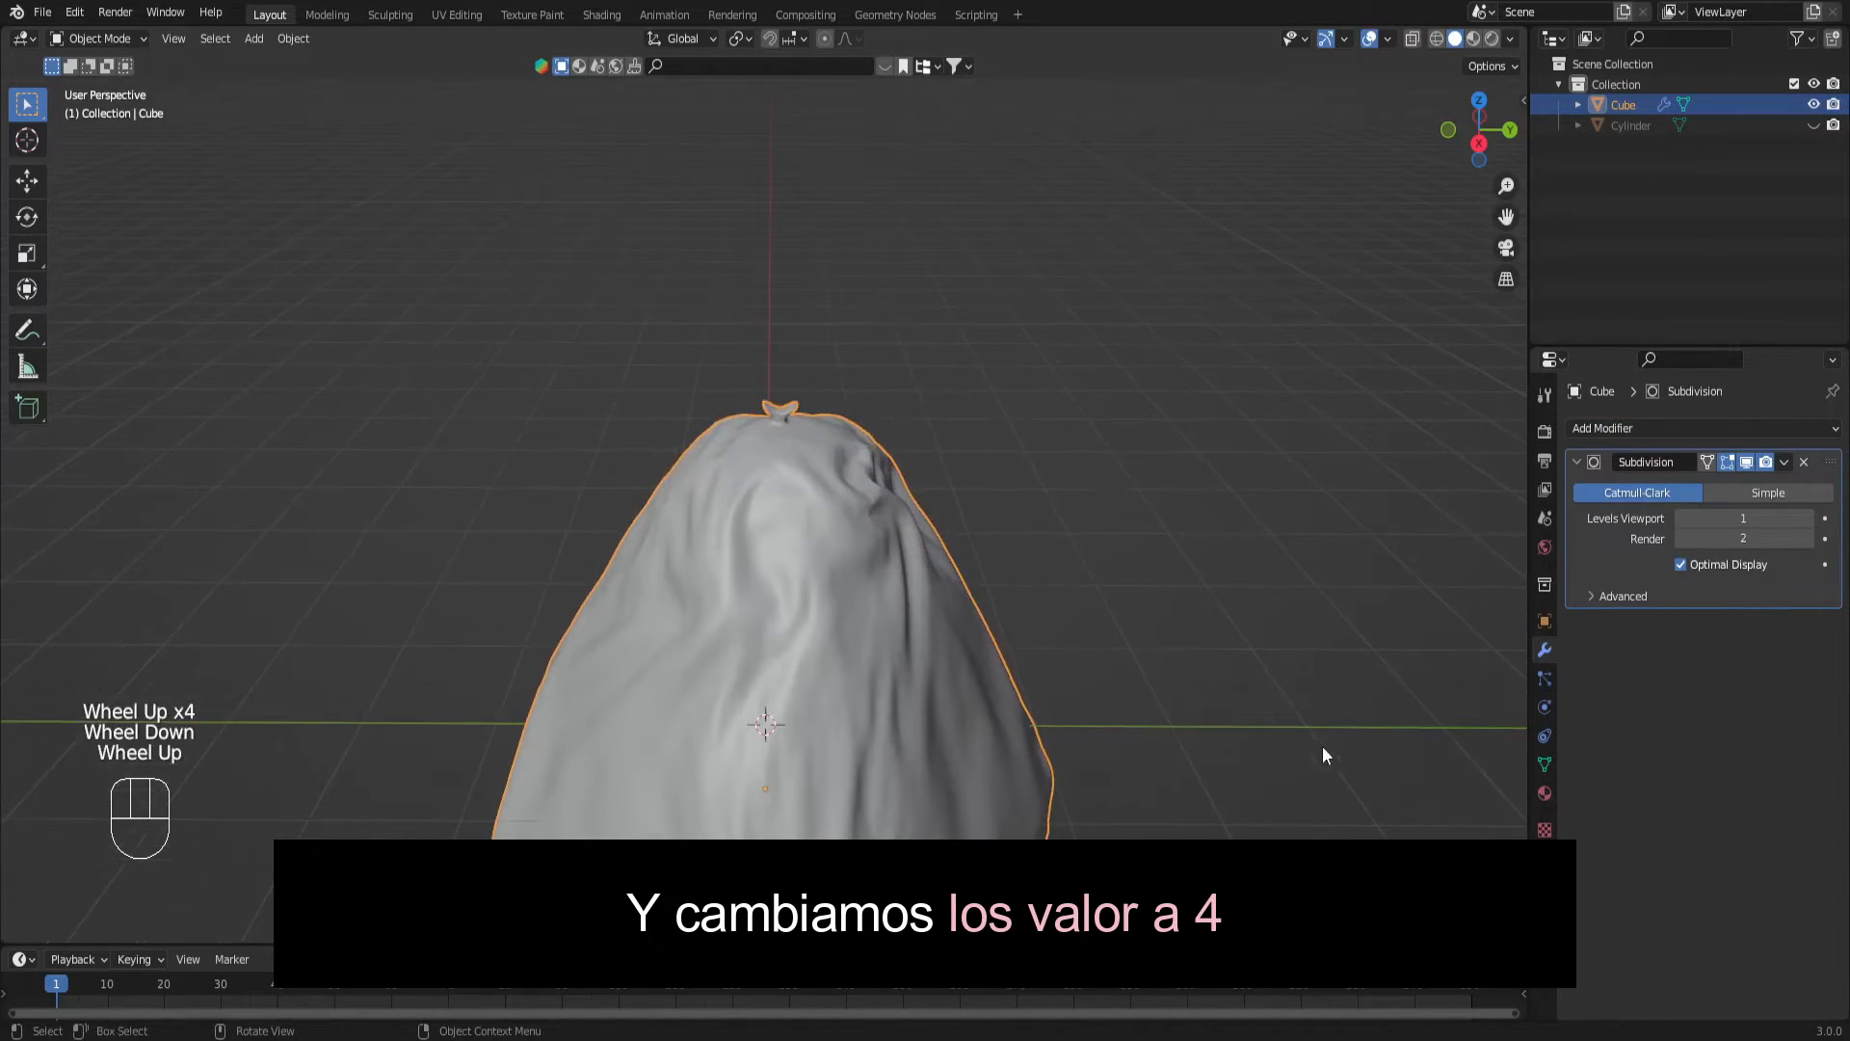
scroll(1323, 752, "down", 1)
scroll(1324, 752, "up", 1)
scroll(1325, 747, "down", 5)
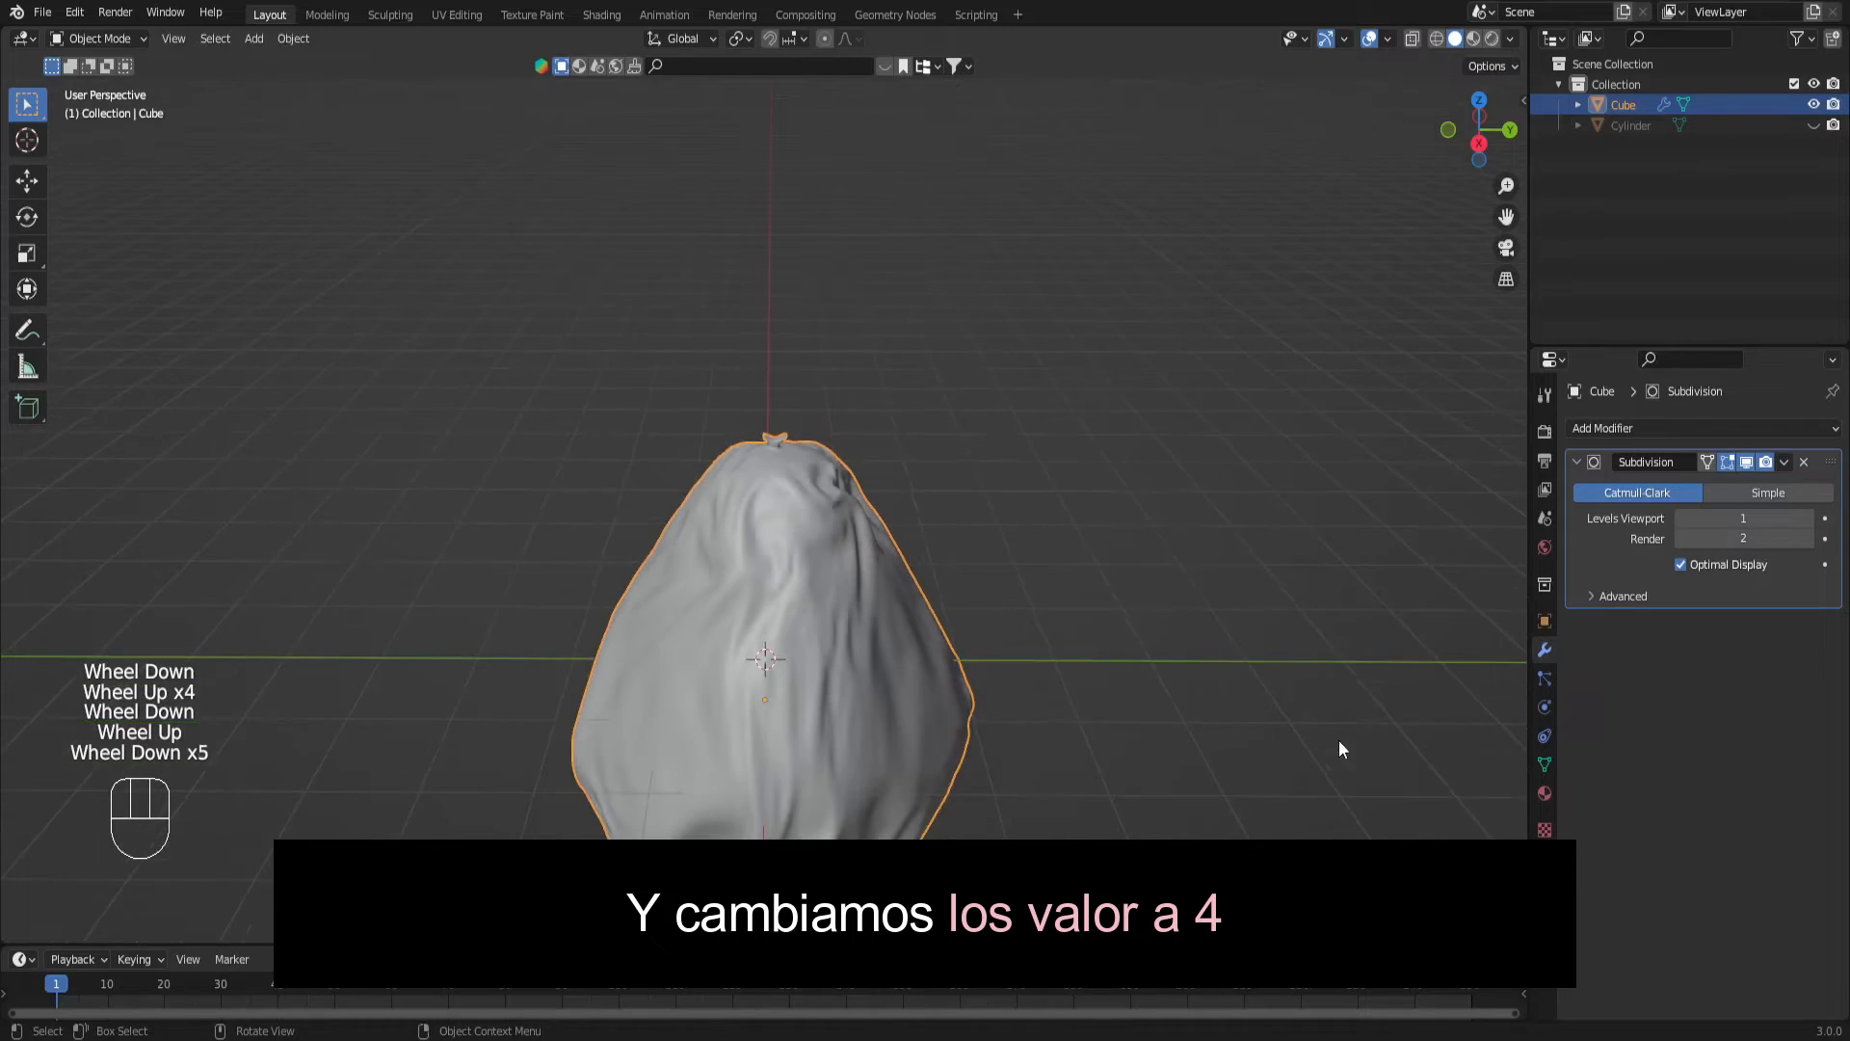
left_click(1810, 518)
left_click(1809, 519)
left_click(1809, 519)
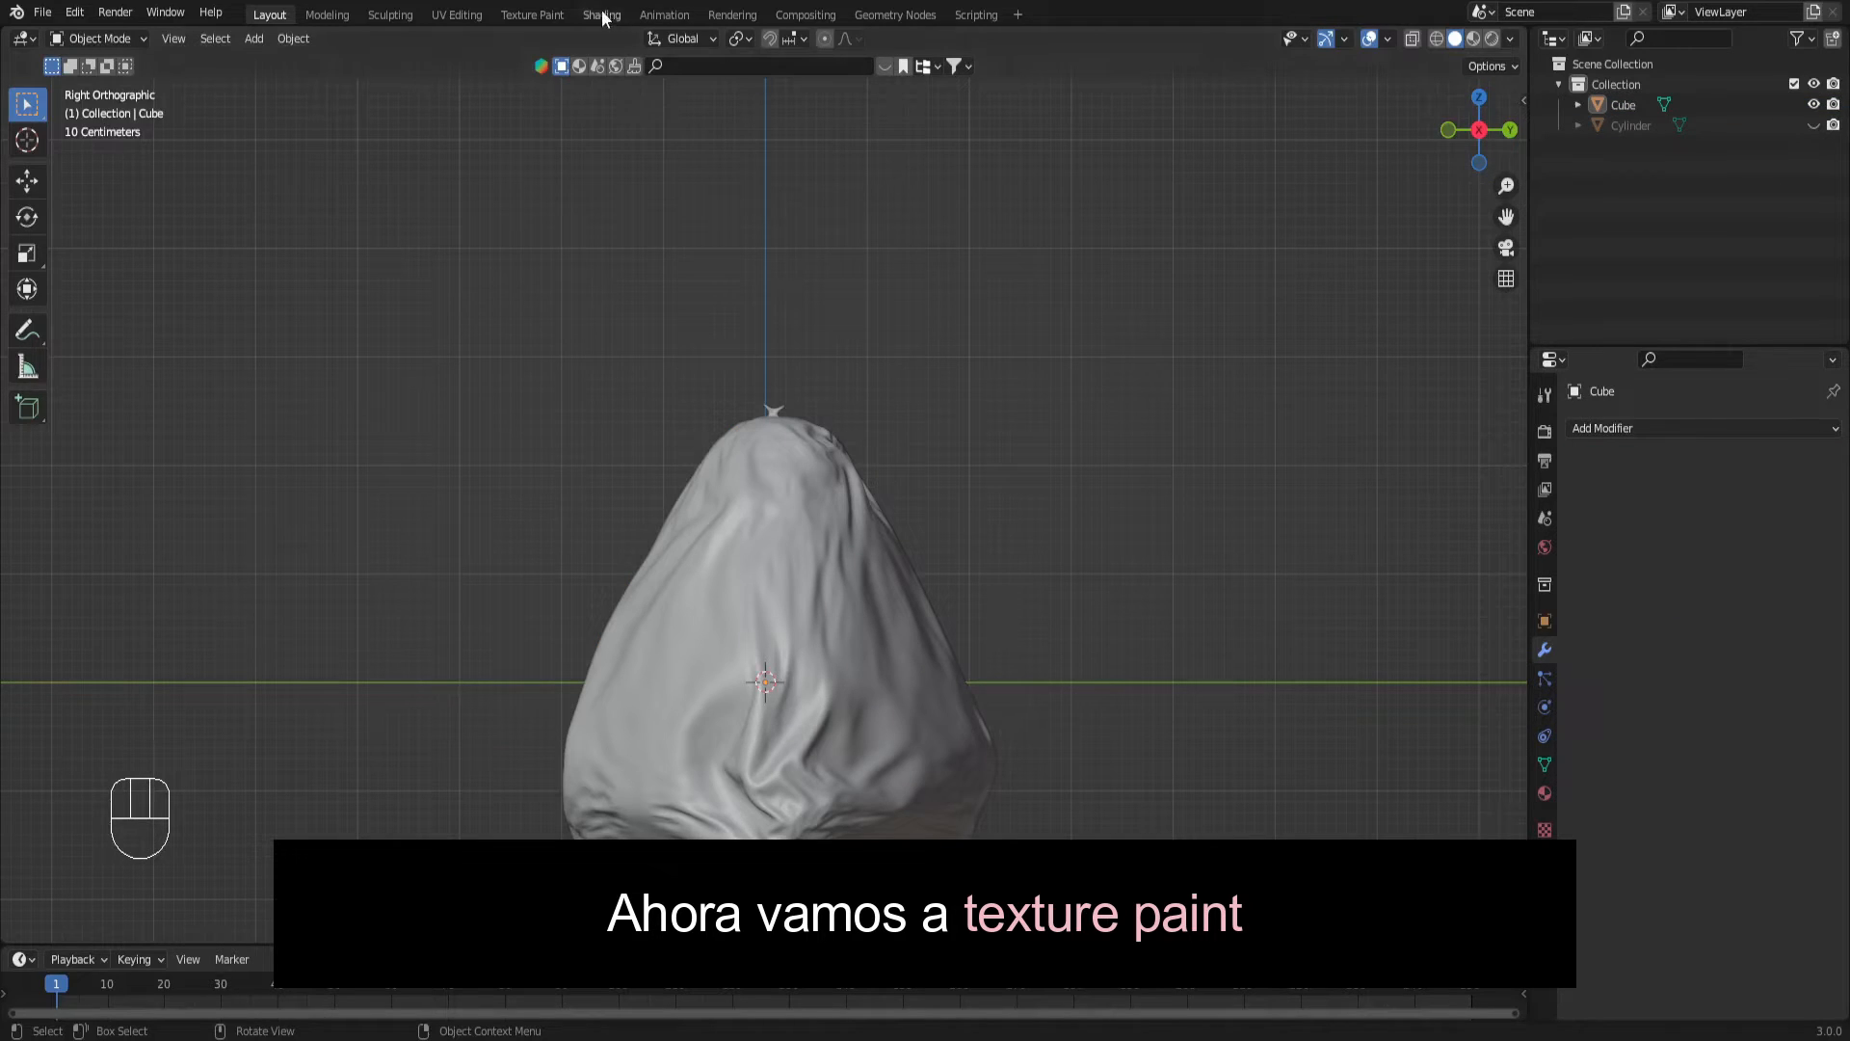
In the Shading workspace, view the bag from the right side and create a new material for it.
left_click(602, 16)
scroll(846, 287, "down", 5)
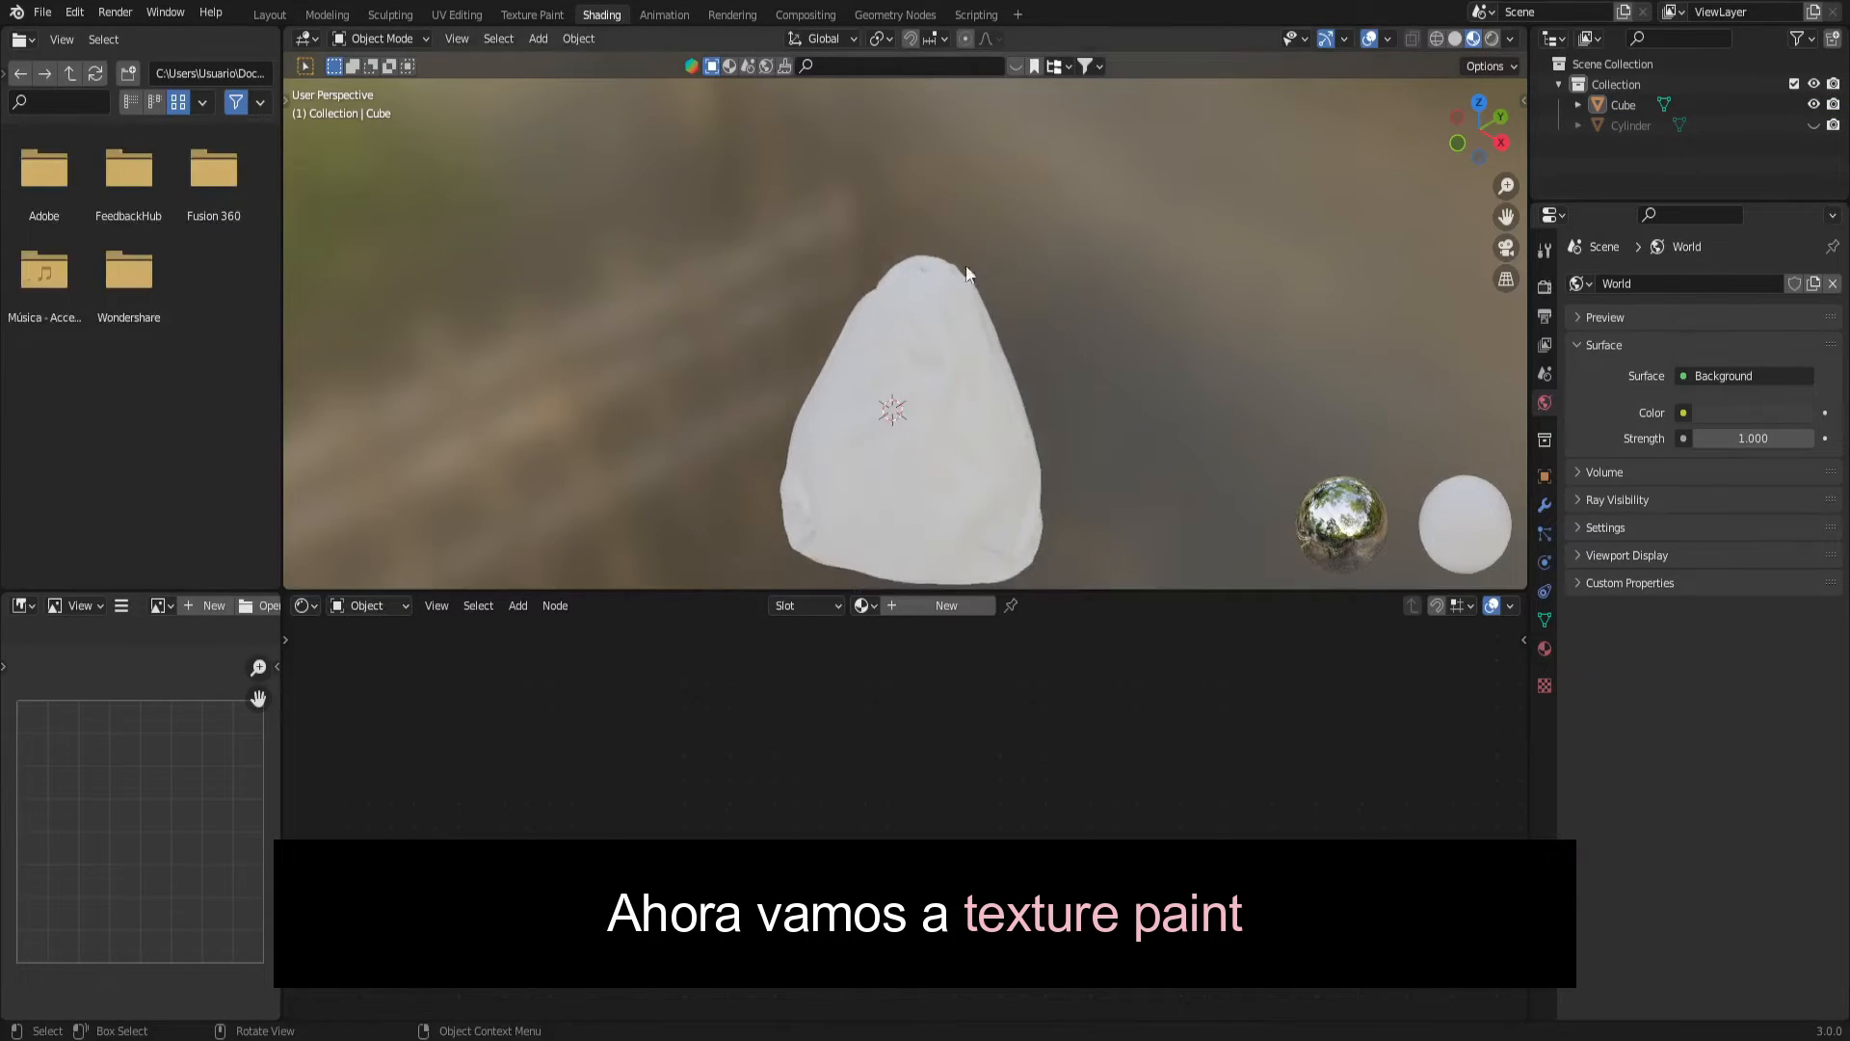
left_click(1461, 145)
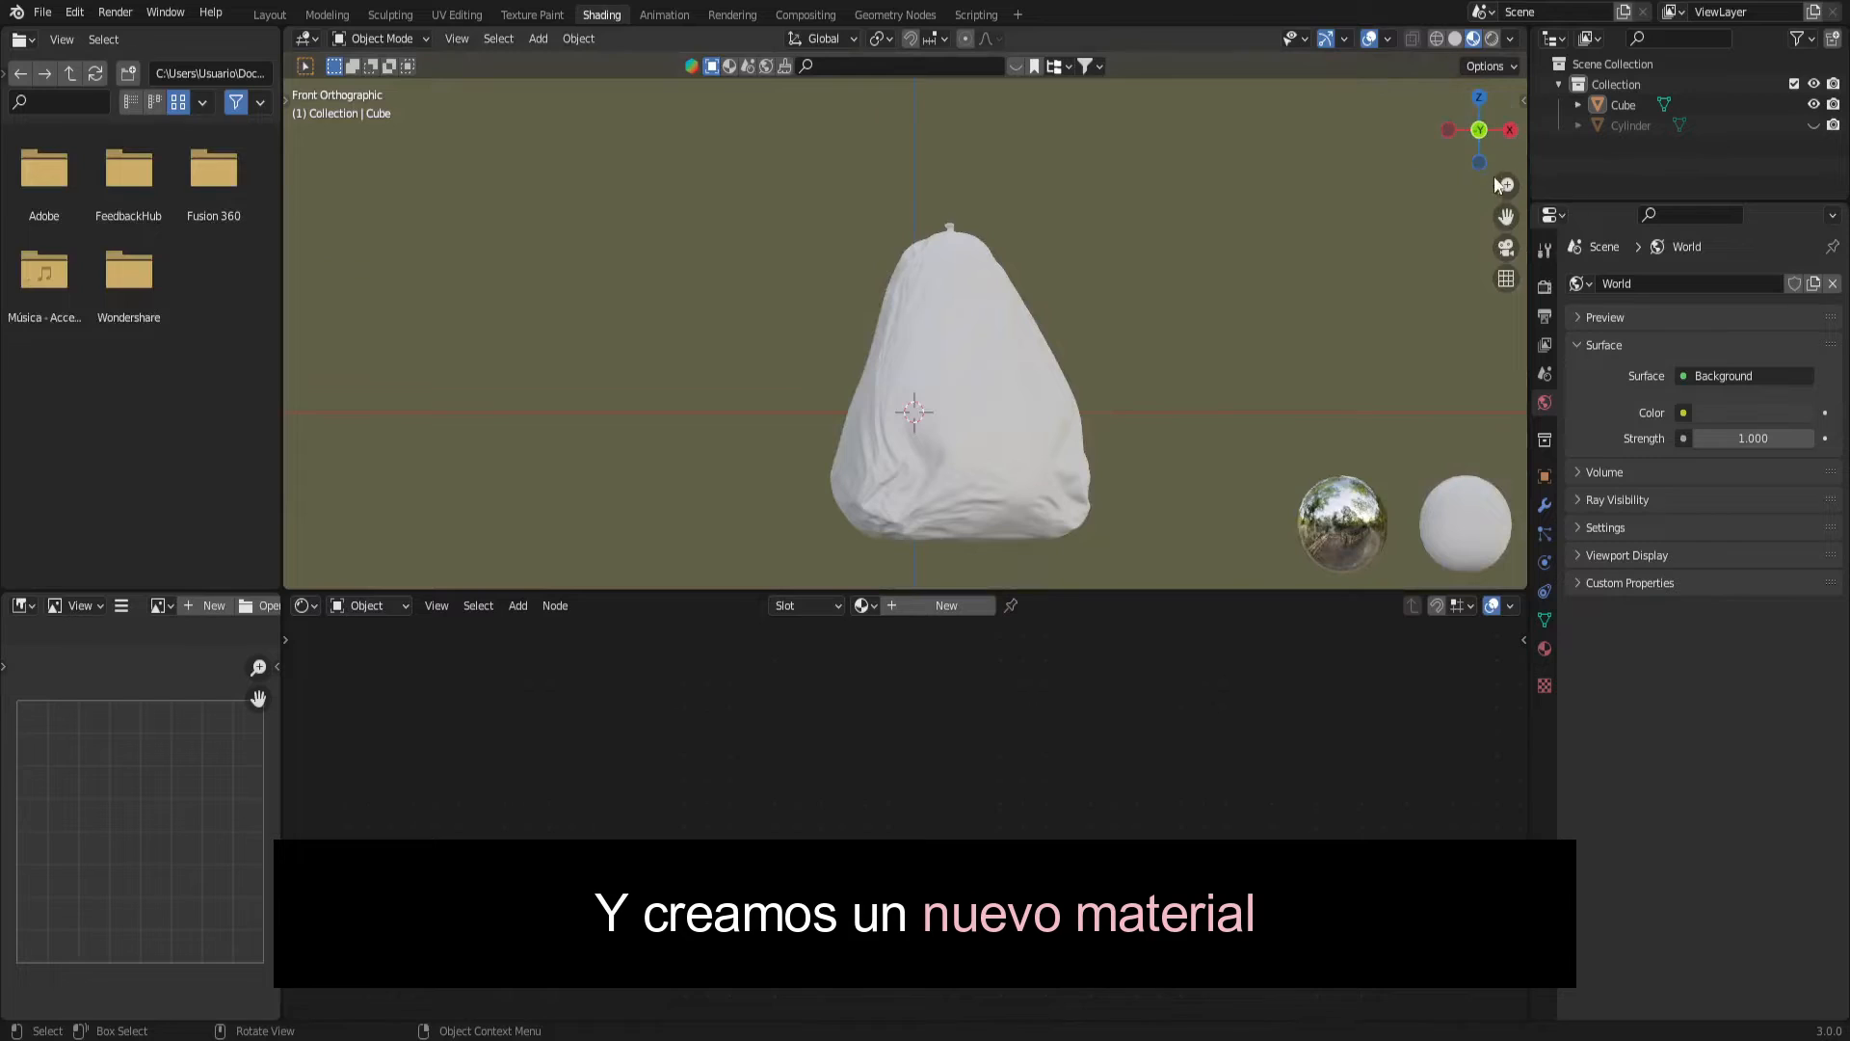
left_click(1506, 136)
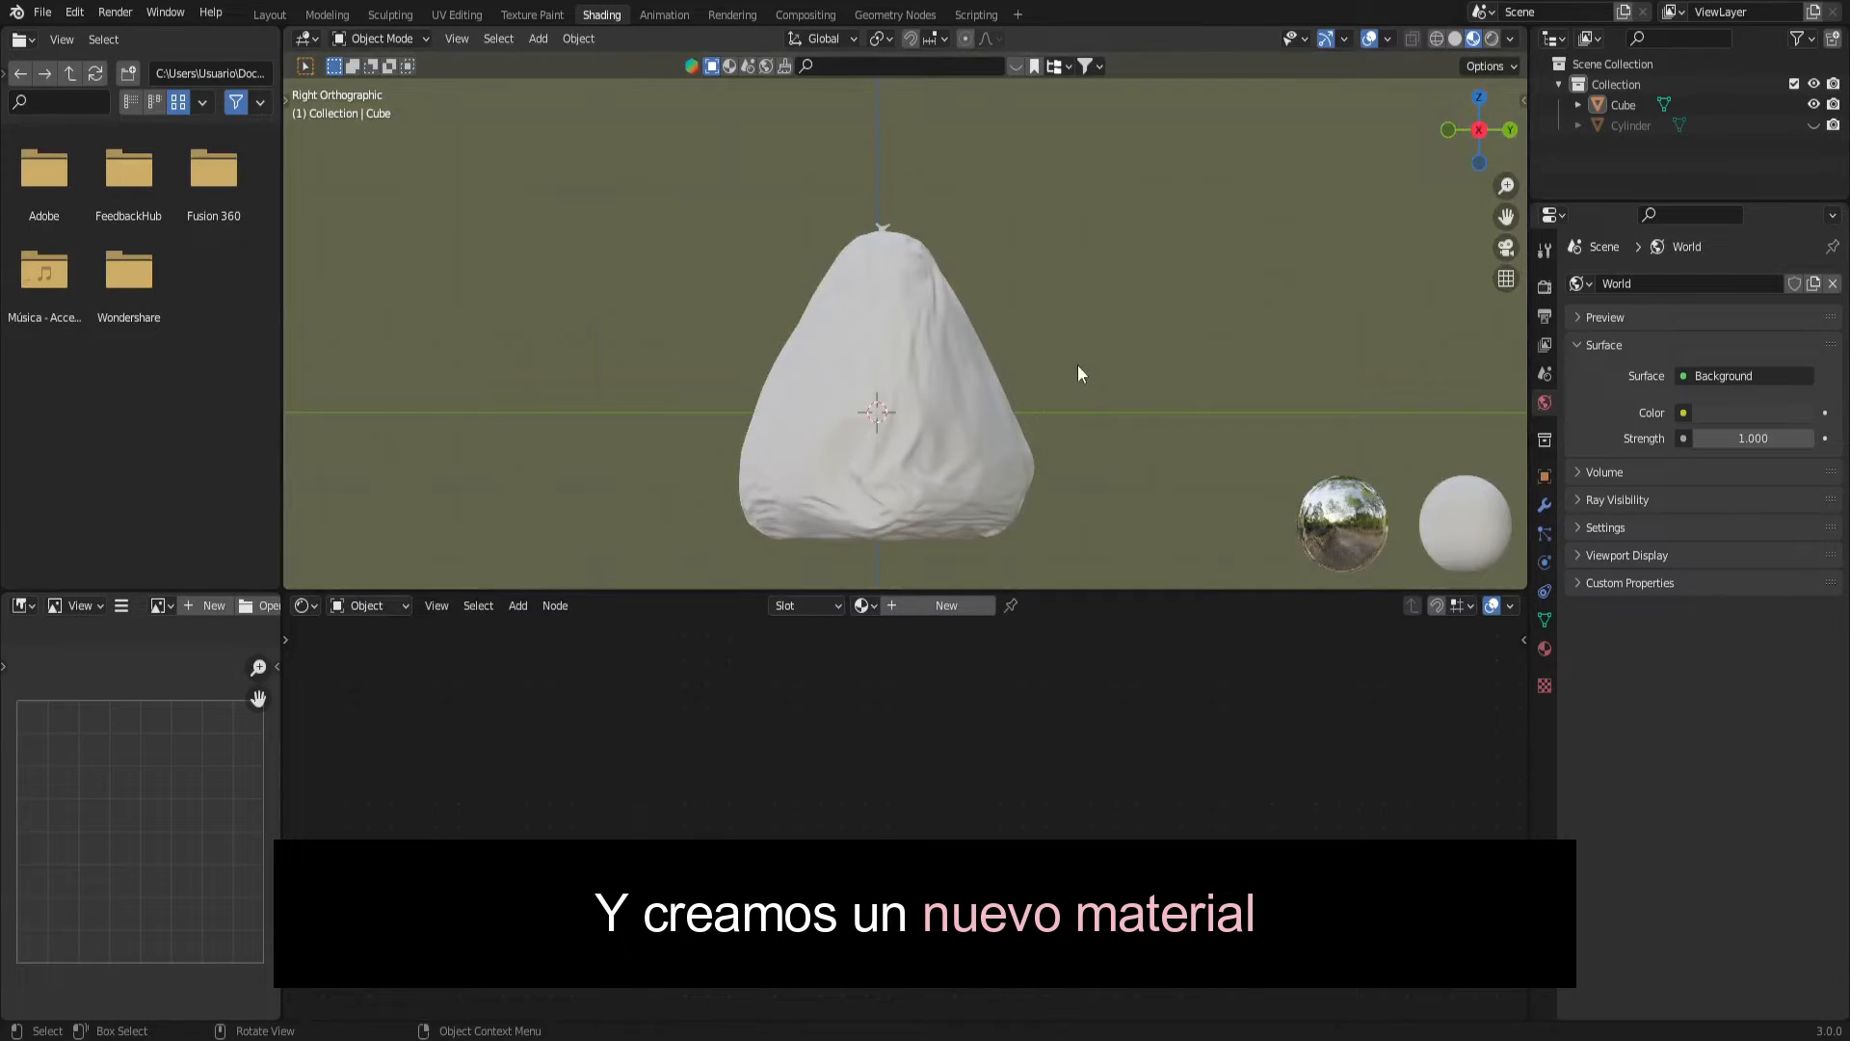
left_click(940, 602)
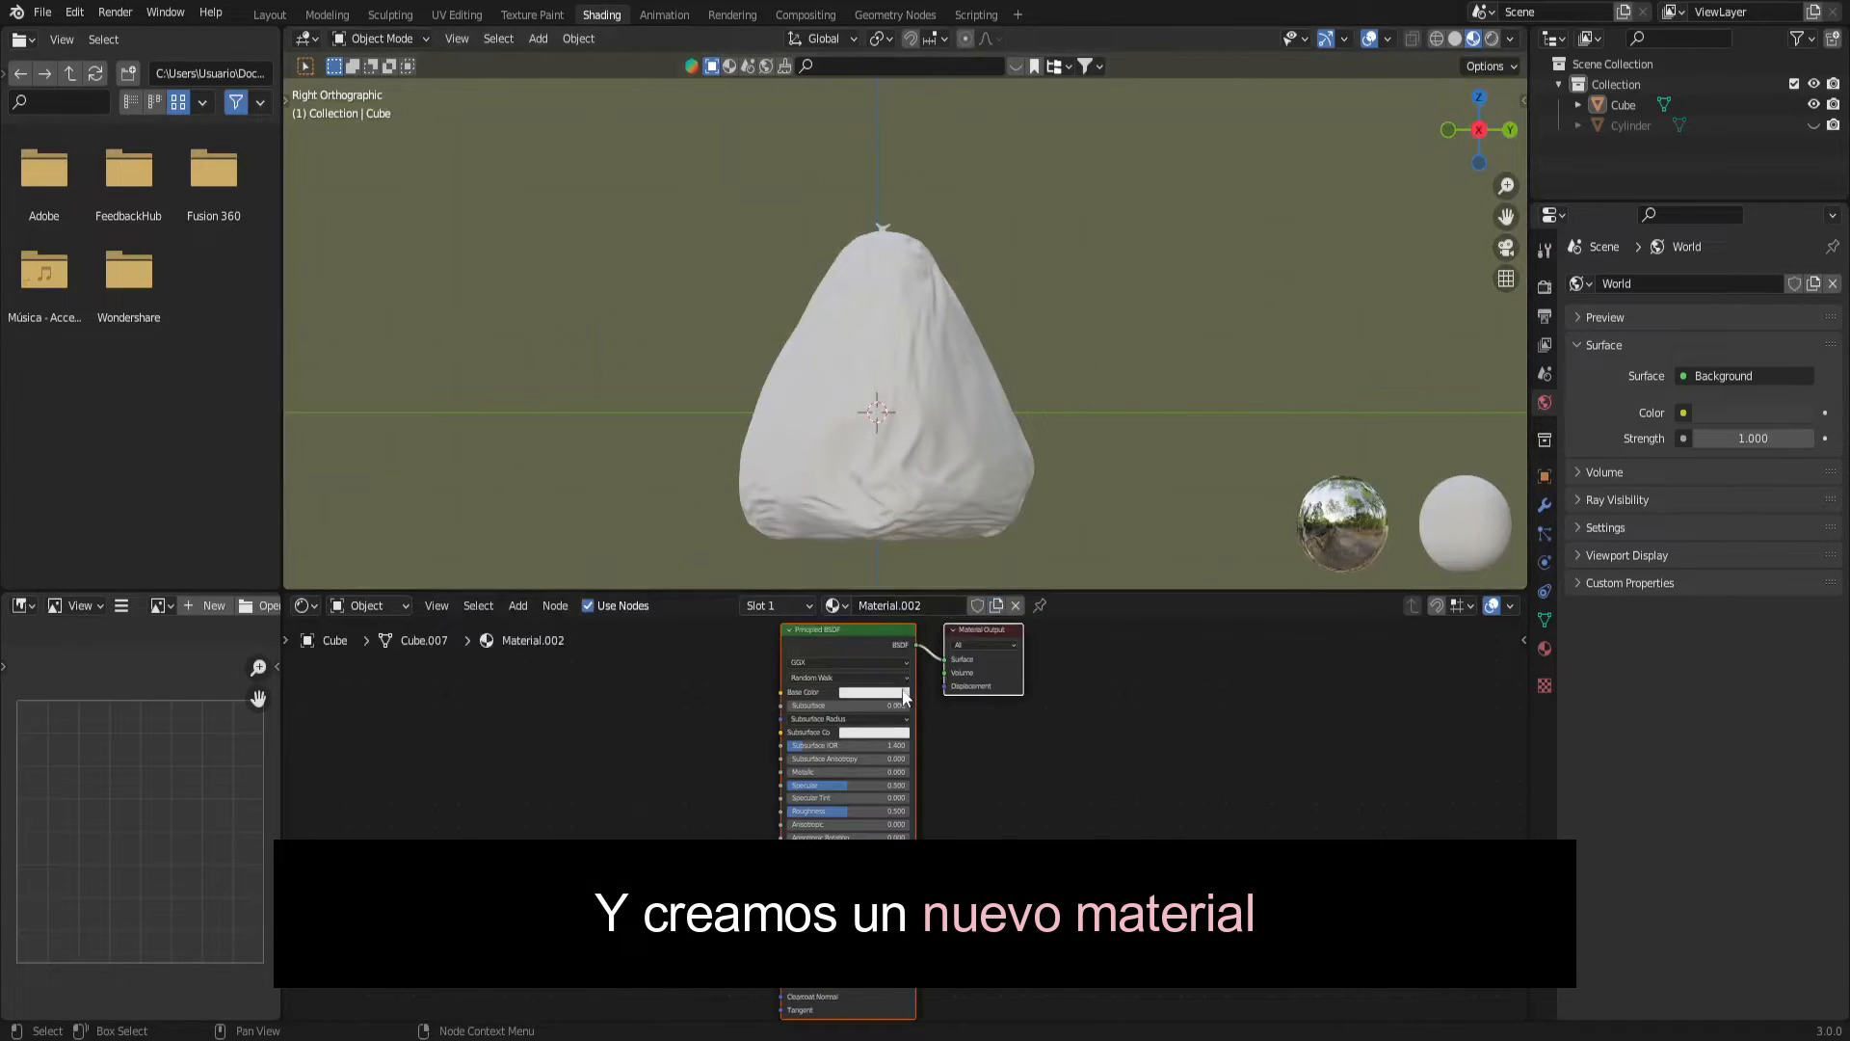
Set the Principled BSDF's Base Color to black.
scroll(906, 713, "up", 4)
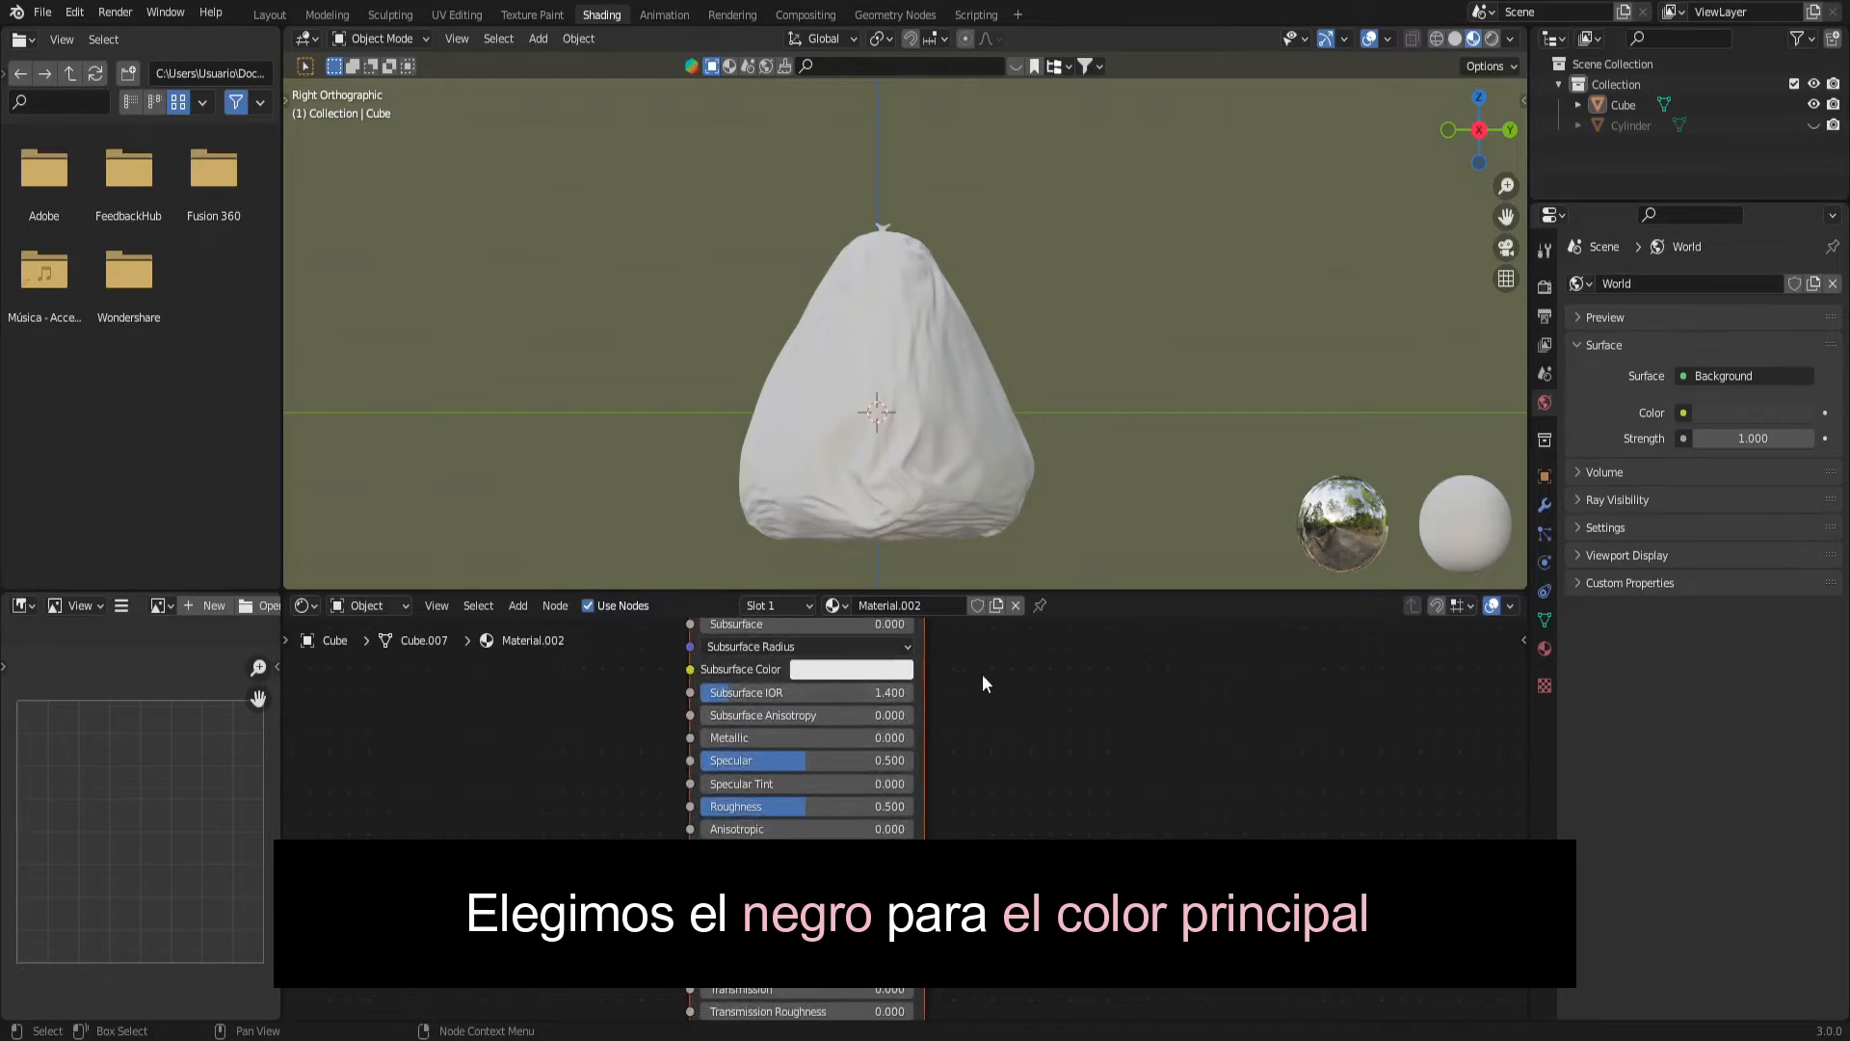
middle_click_drag(981, 674, 1067, 797)
left_click(960, 728)
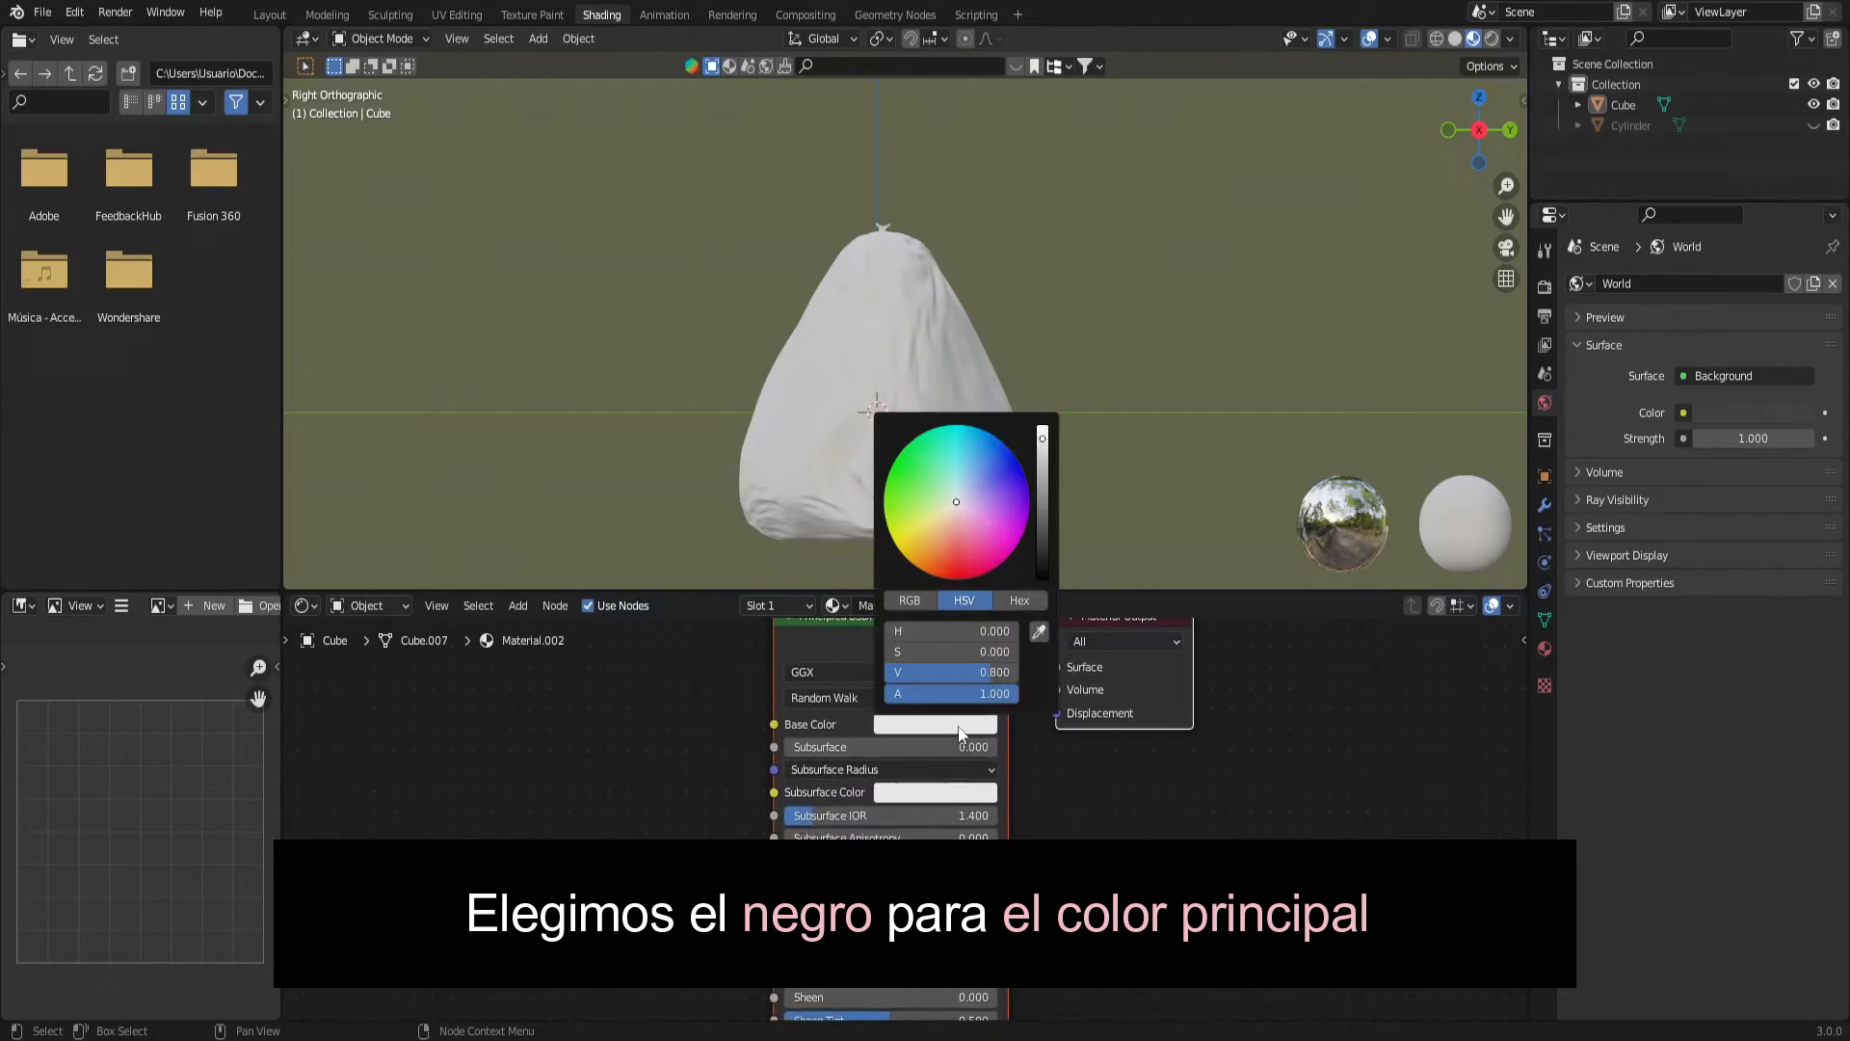
left_click(1039, 570)
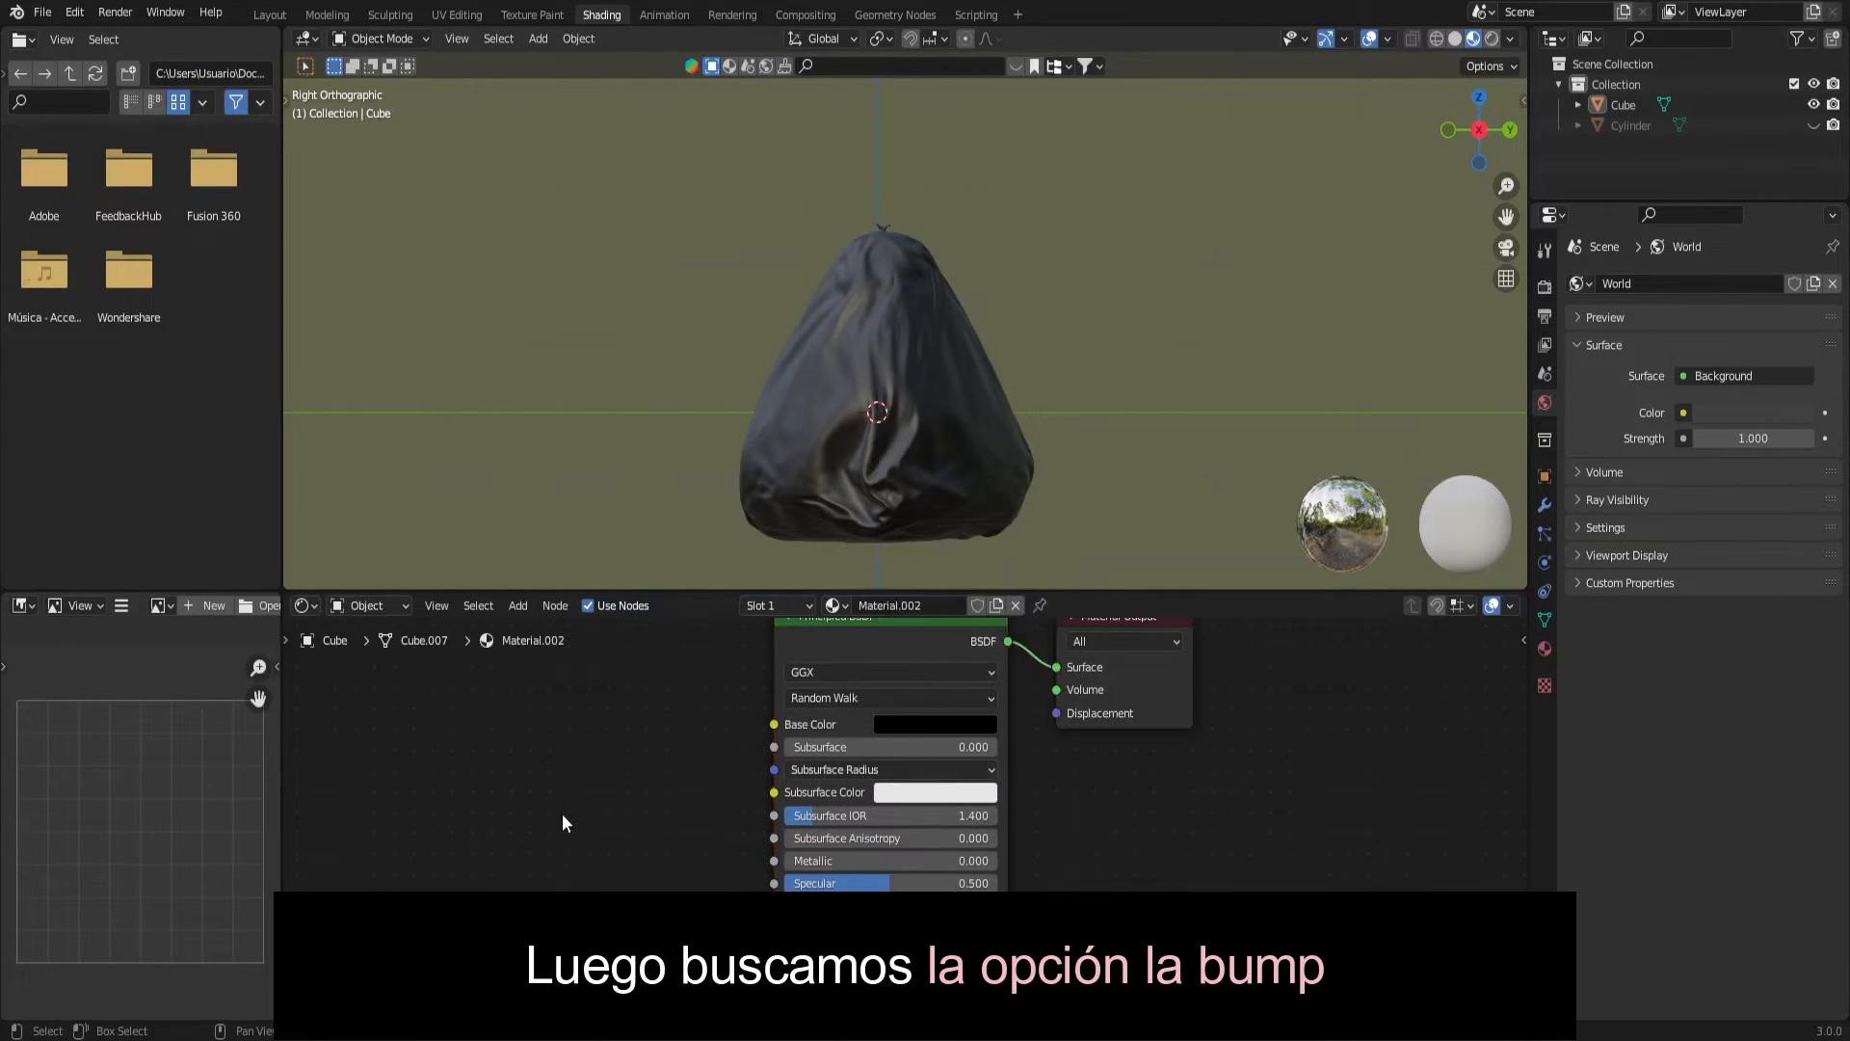
Add a Bump node and connect its Normal output to the Principled BSDF's Normal input.
middle_click_drag(562, 822, 793, 640)
key("shift+a")
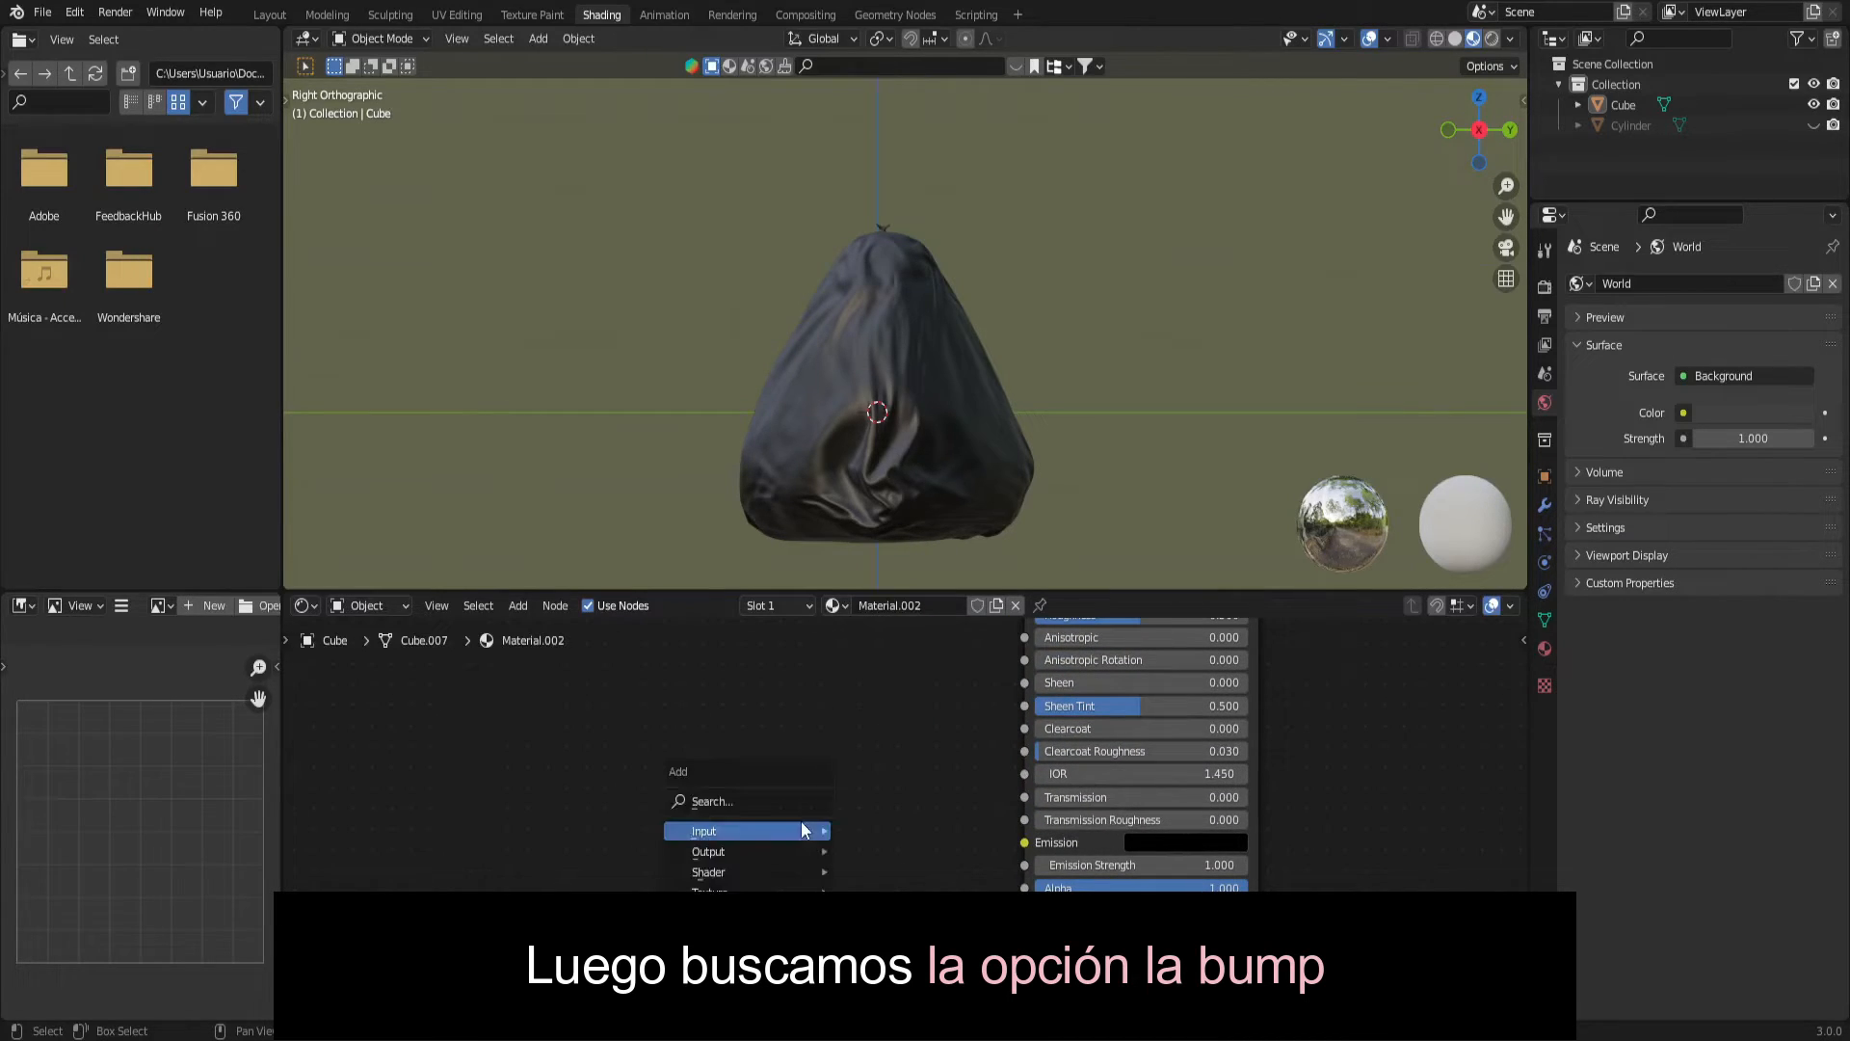
left_click(801, 800)
type("b")
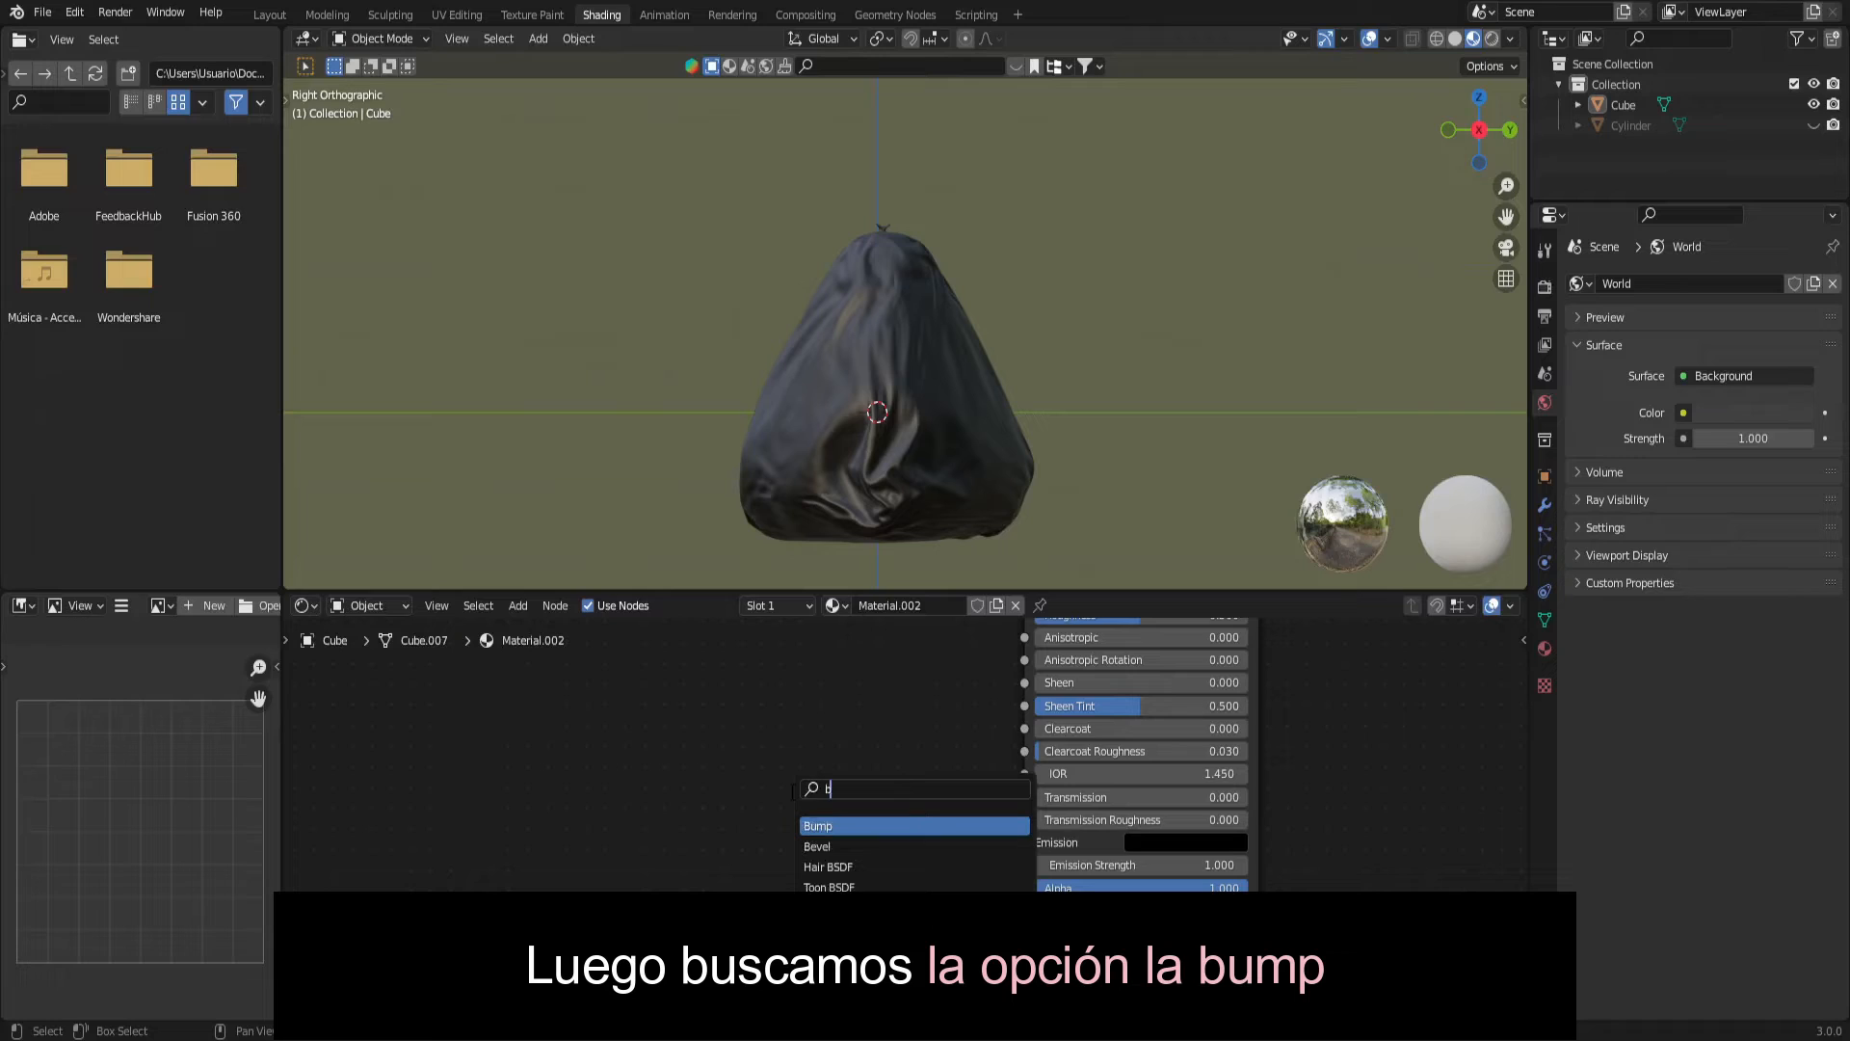
key("Return")
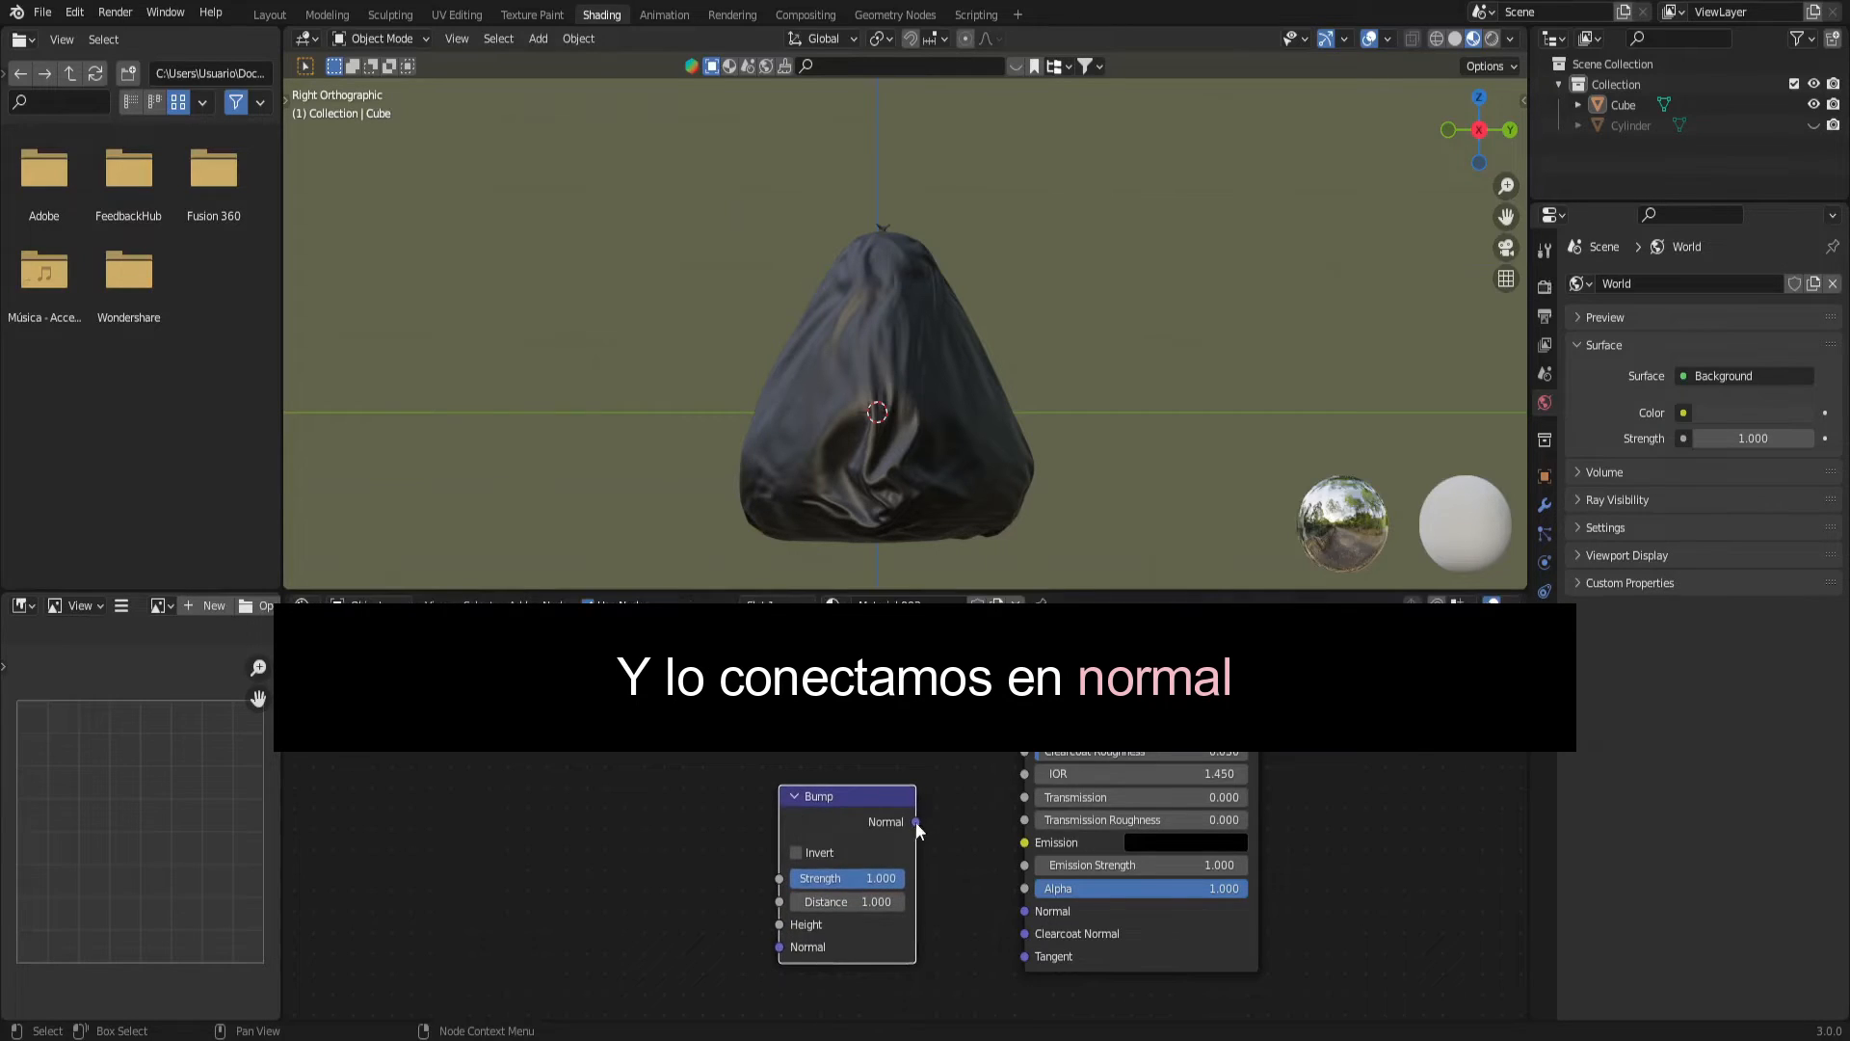
left_click_drag(916, 821, 1025, 911)
Set both the Strength and the Distance of the Bump node to 0.1.
left_click(865, 879)
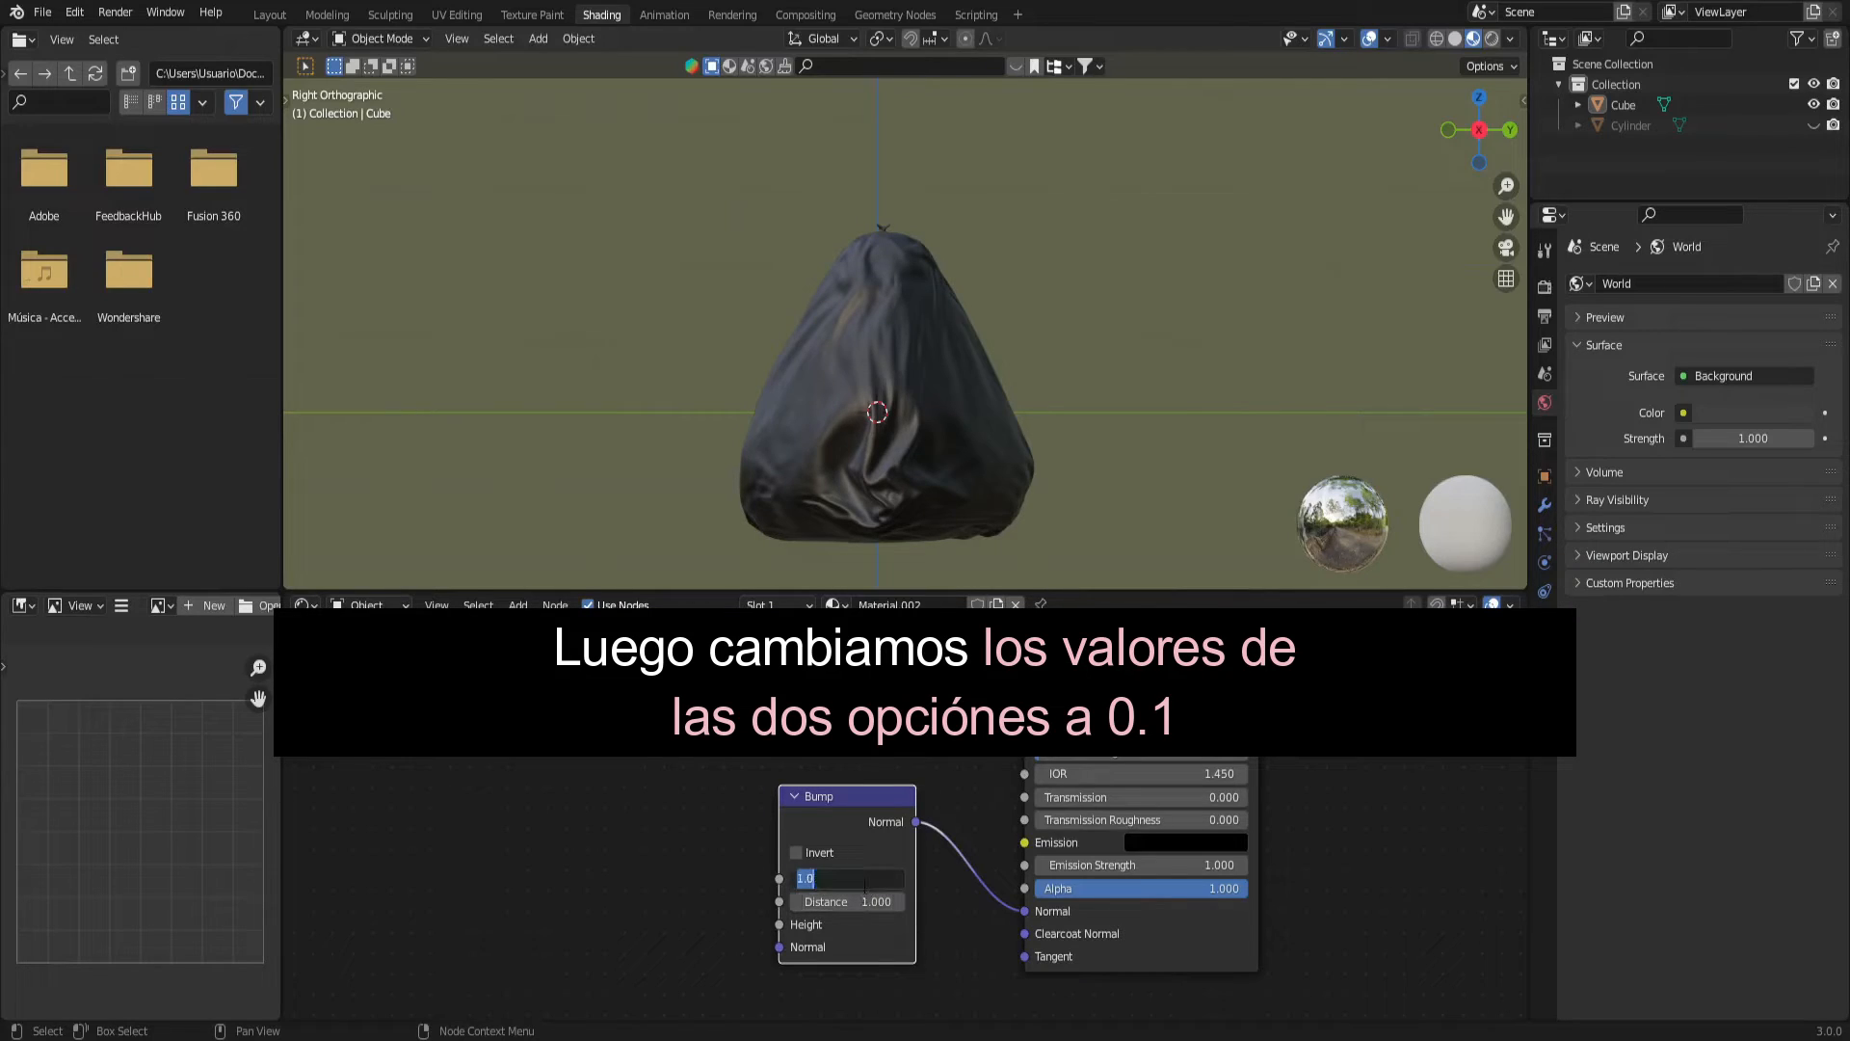
type("0.1")
key("Return")
left_click(861, 901)
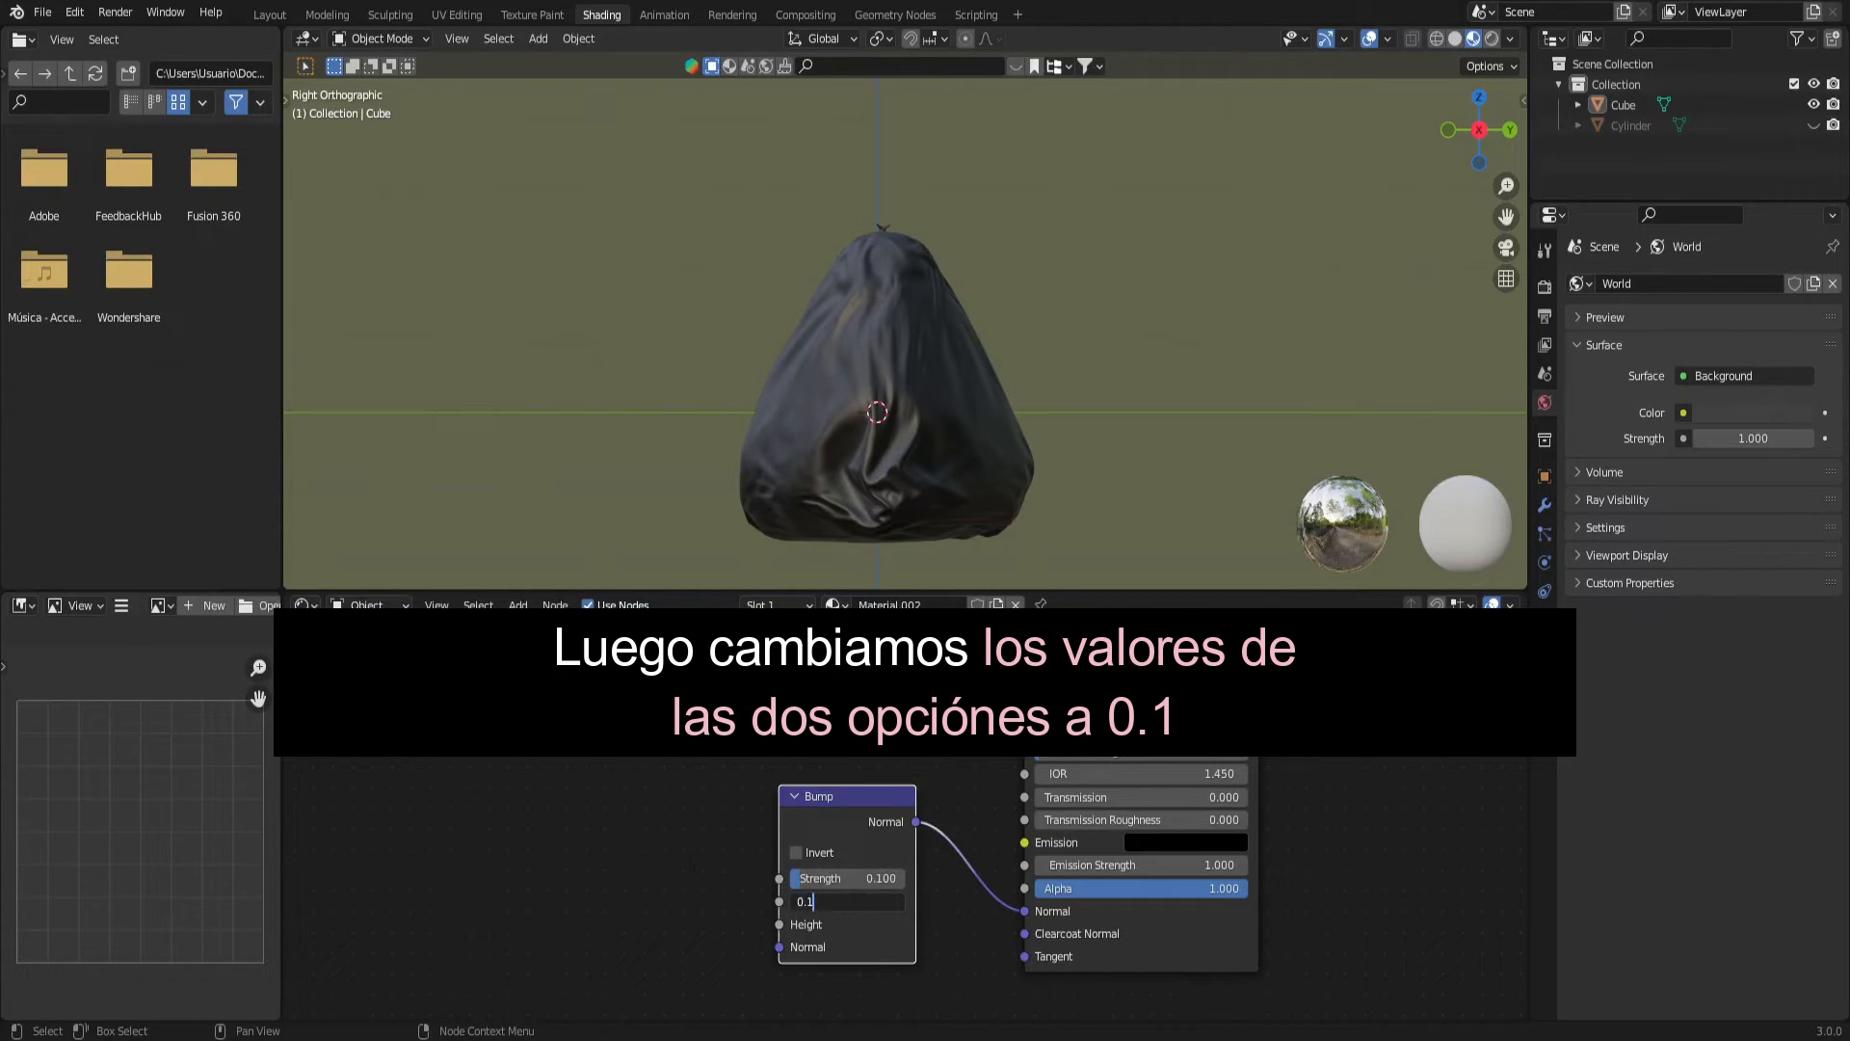
key("Return")
Add a Noise Texture node beside the Bump node and connect its Color output to the Bump node's Height.
scroll(578, 904, "up", 1)
middle_click_drag(578, 904, 719, 771)
scroll(719, 771, "up", 1)
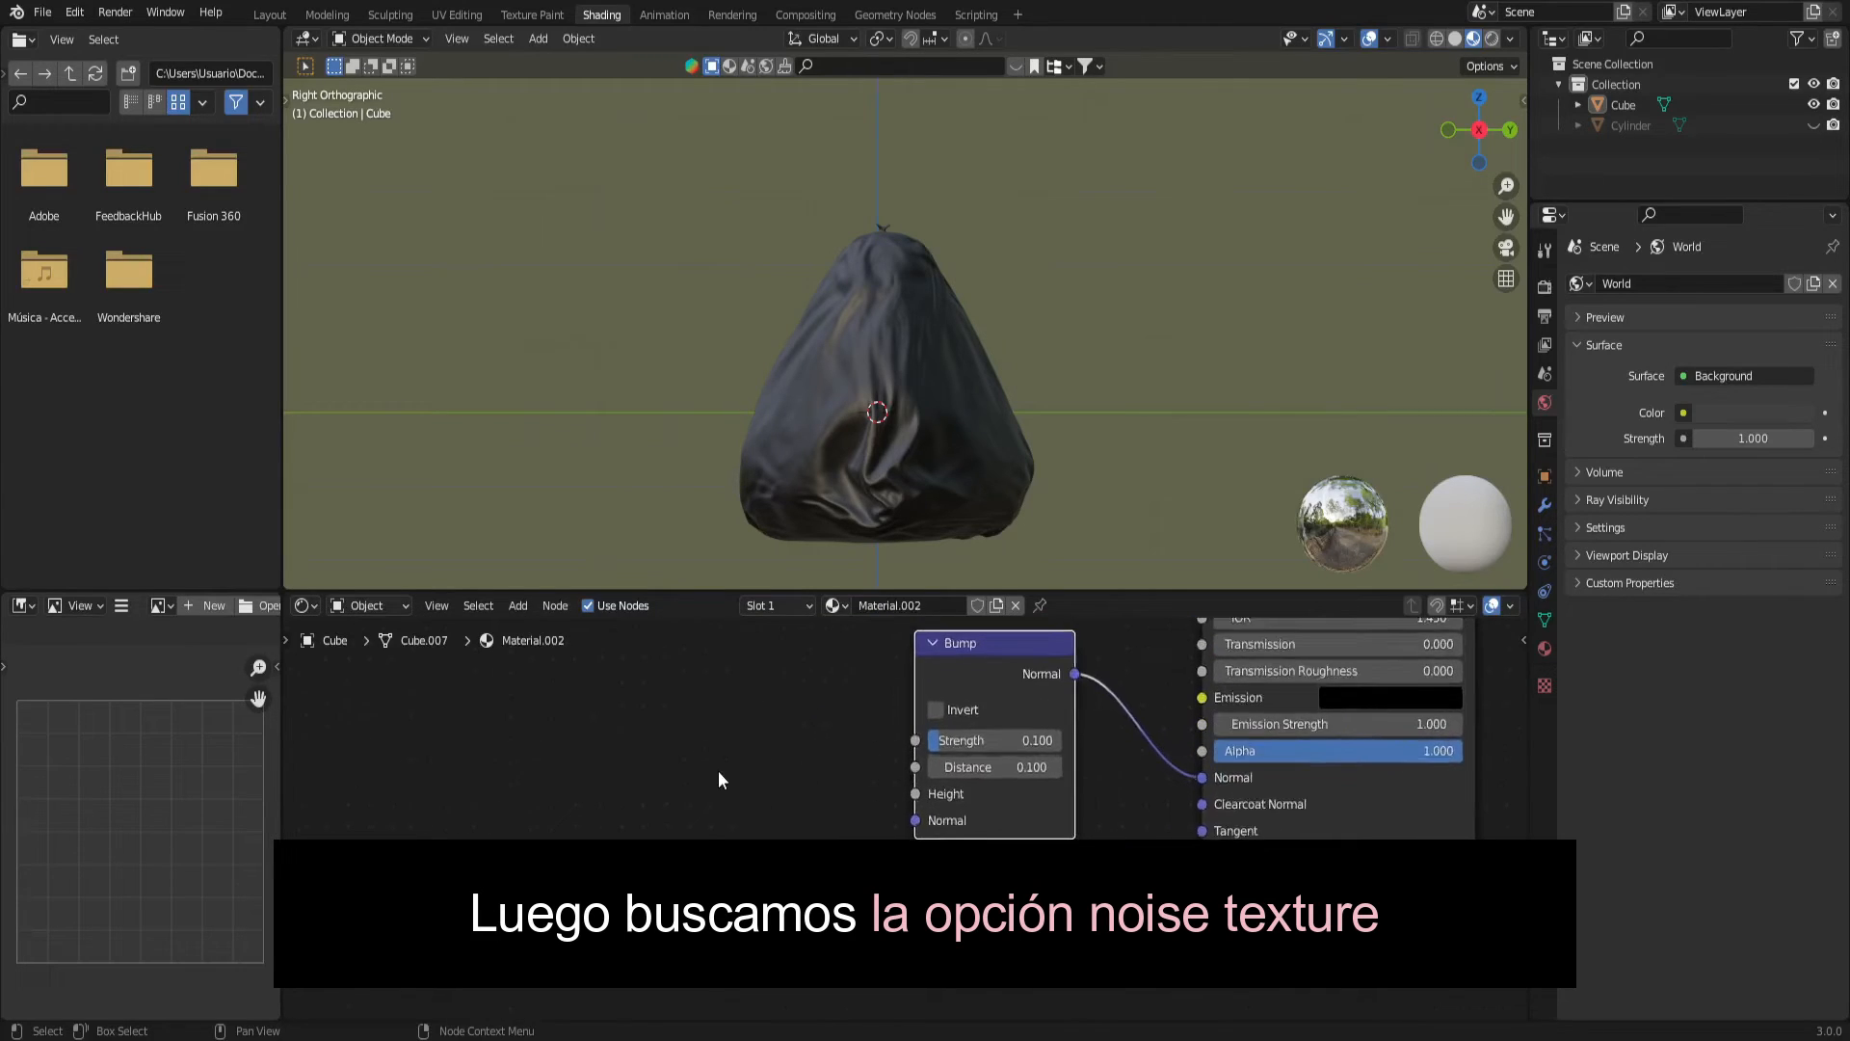
scroll(719, 771, "down", 2)
key("shift+a")
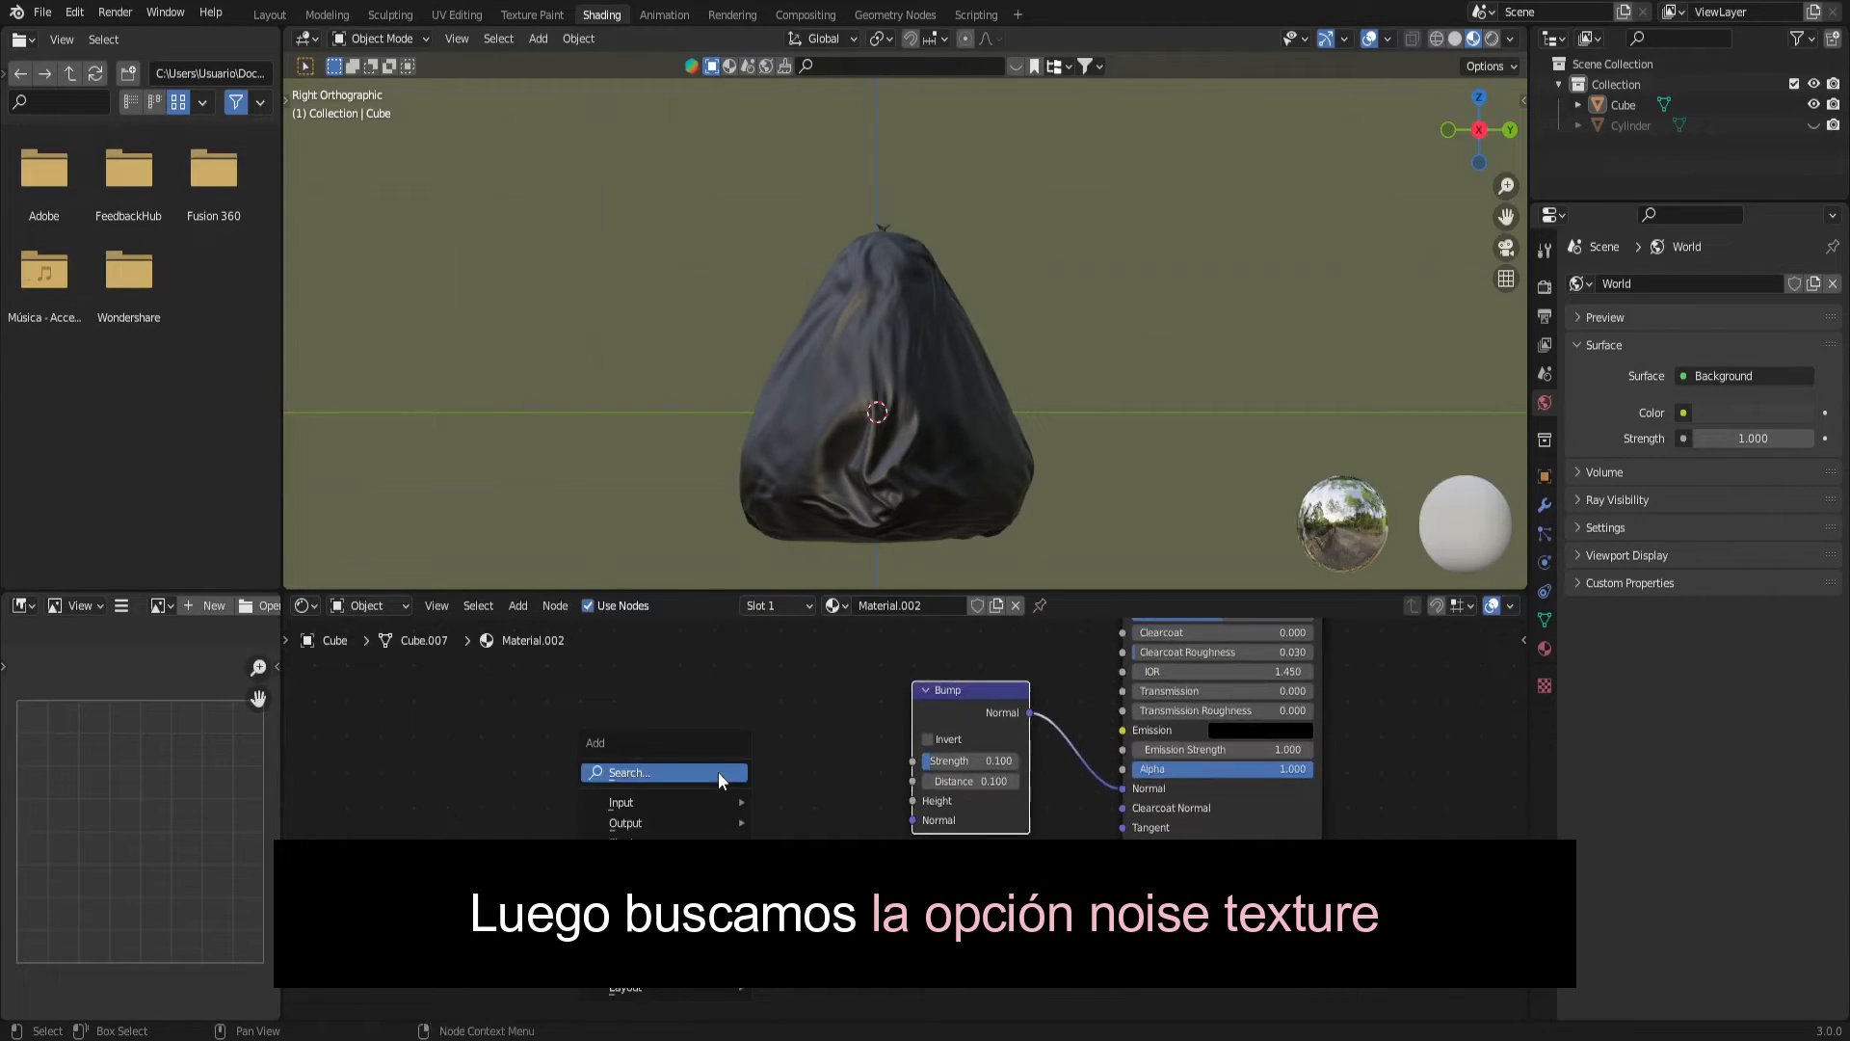
left_click(719, 771)
type("noi")
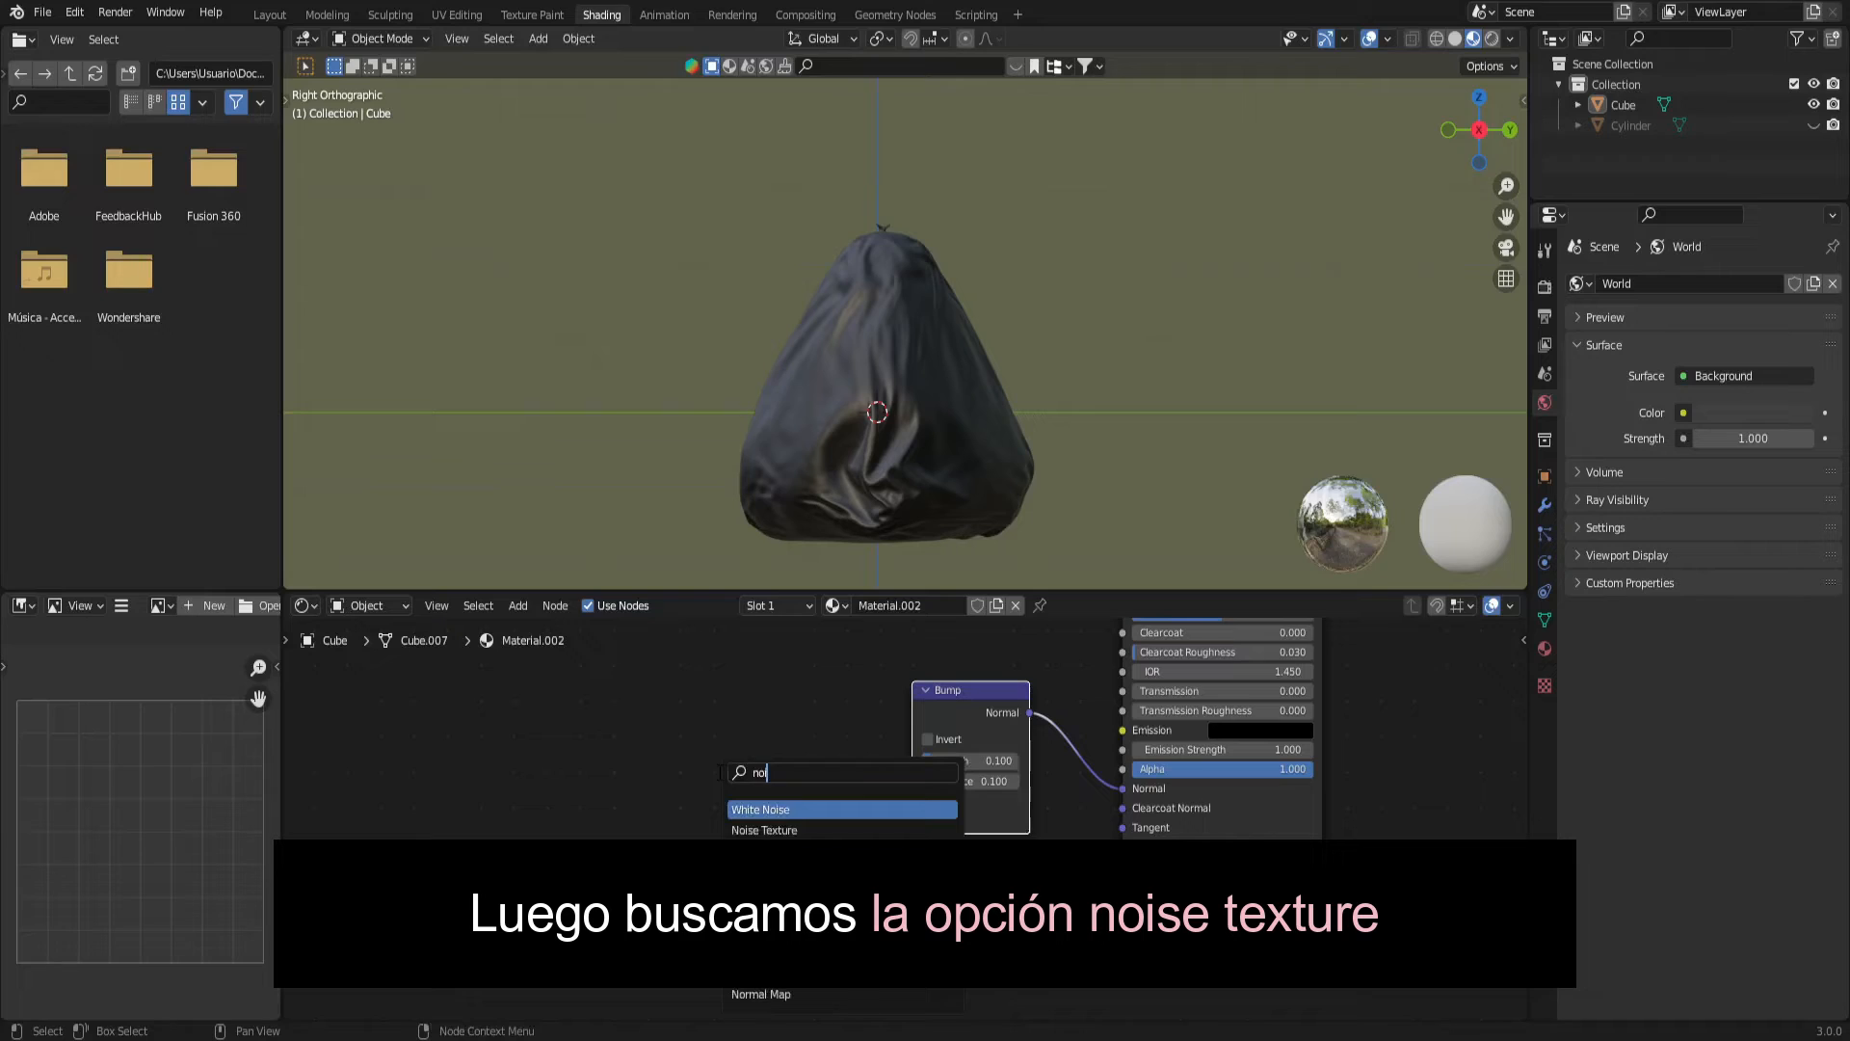
left_click(764, 830)
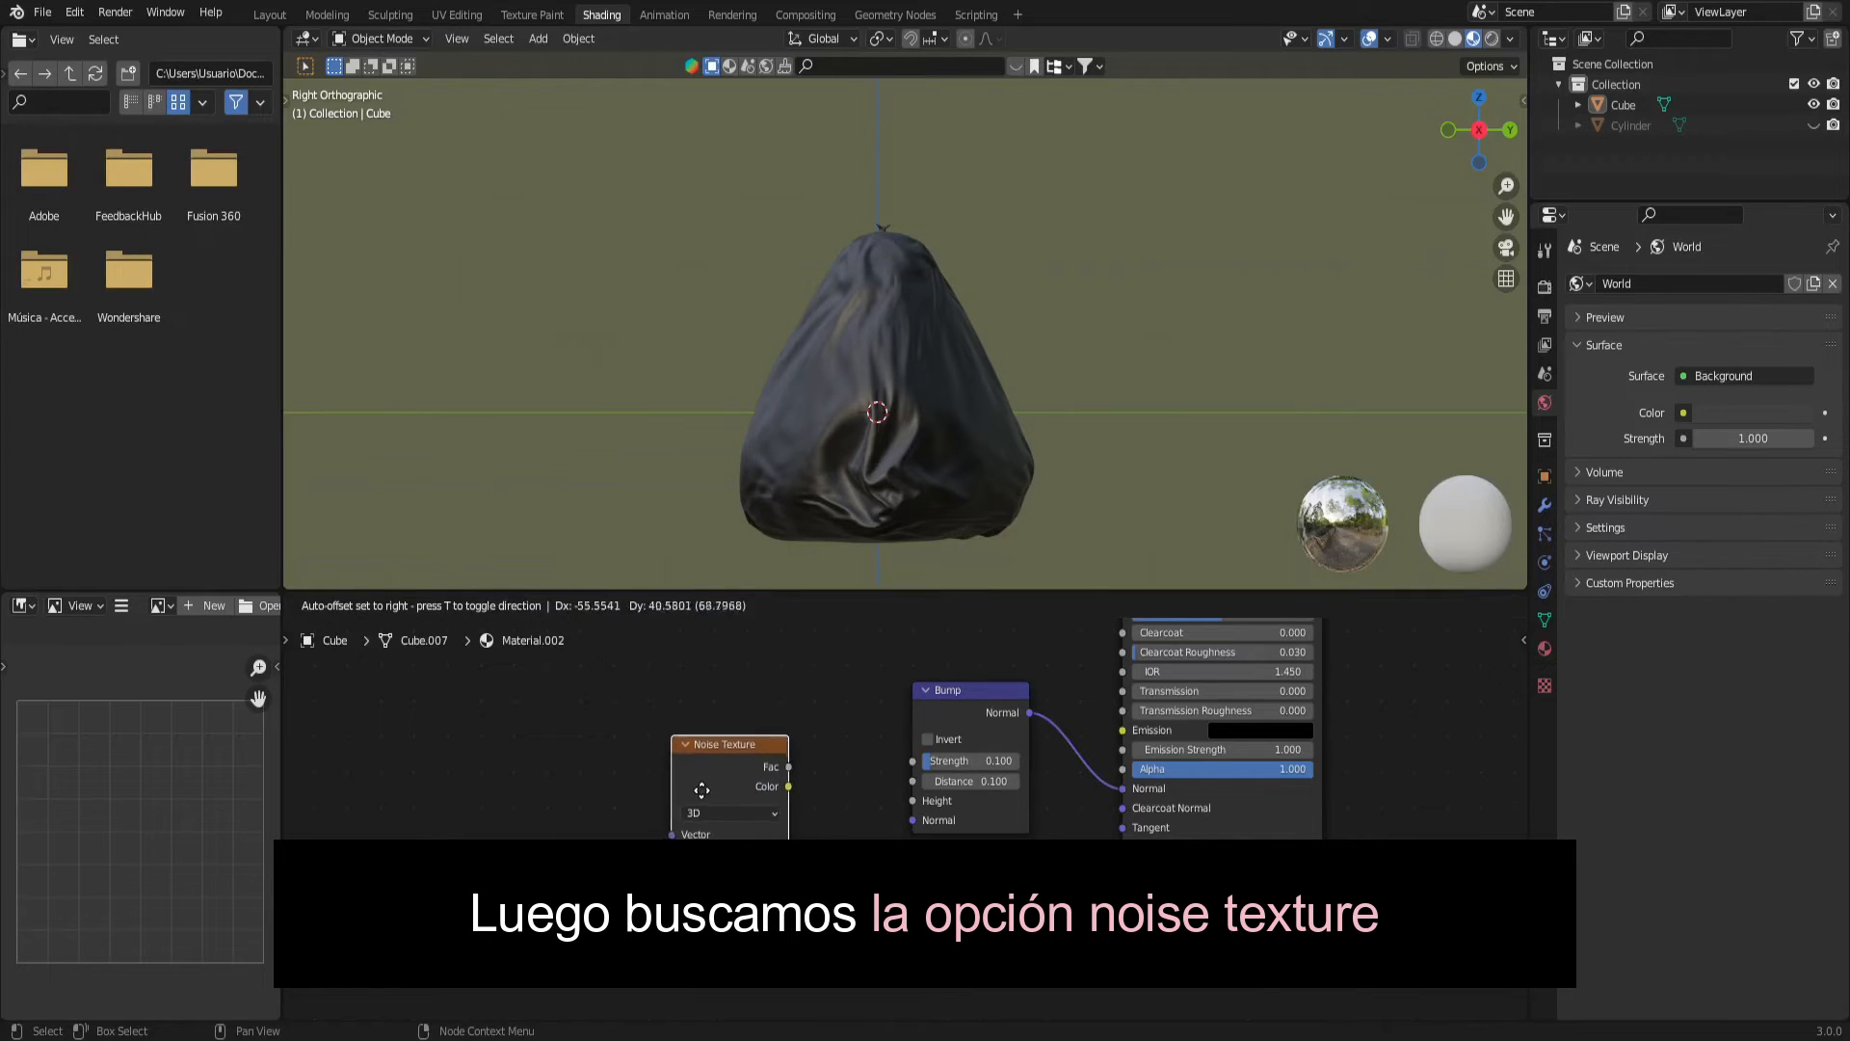
left_click(689, 750)
left_click_drag(779, 749, 912, 801)
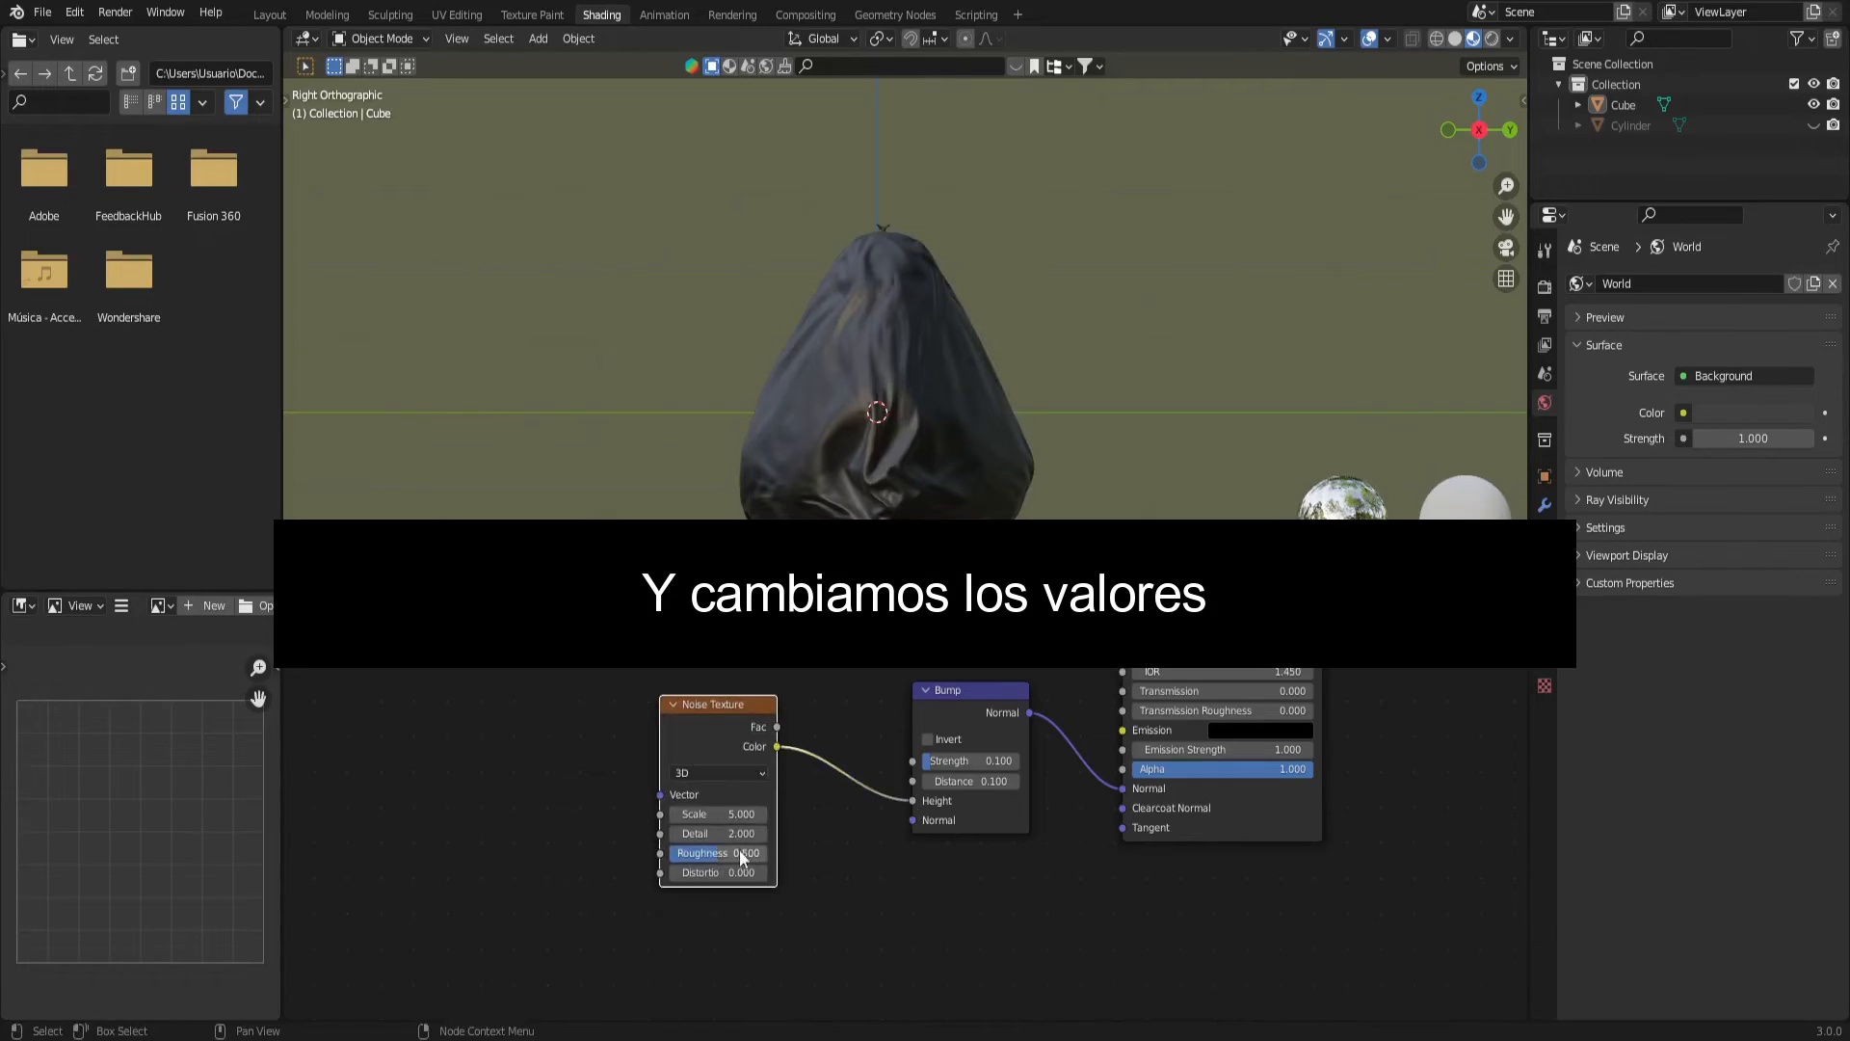
Set the Noise Texture's Scale to 45 and its Detail to 15.
left_click(729, 818)
key("Return")
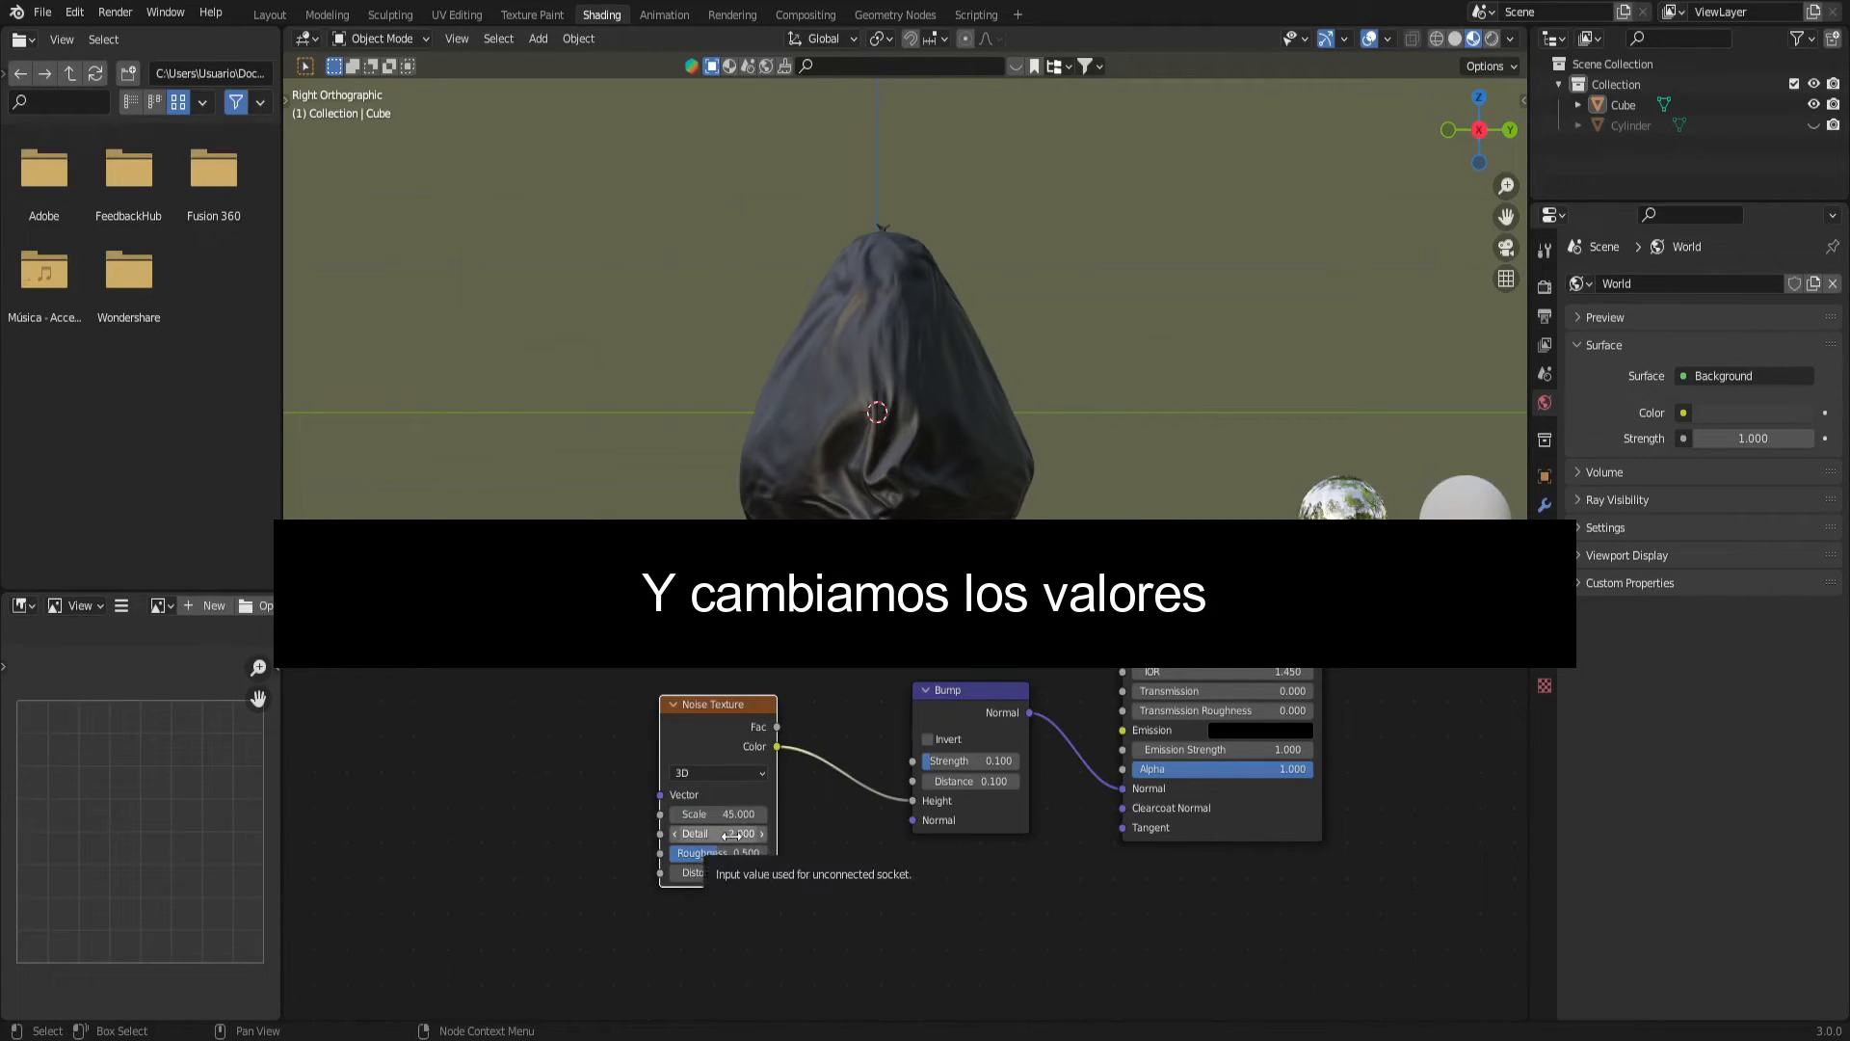
left_click(737, 835)
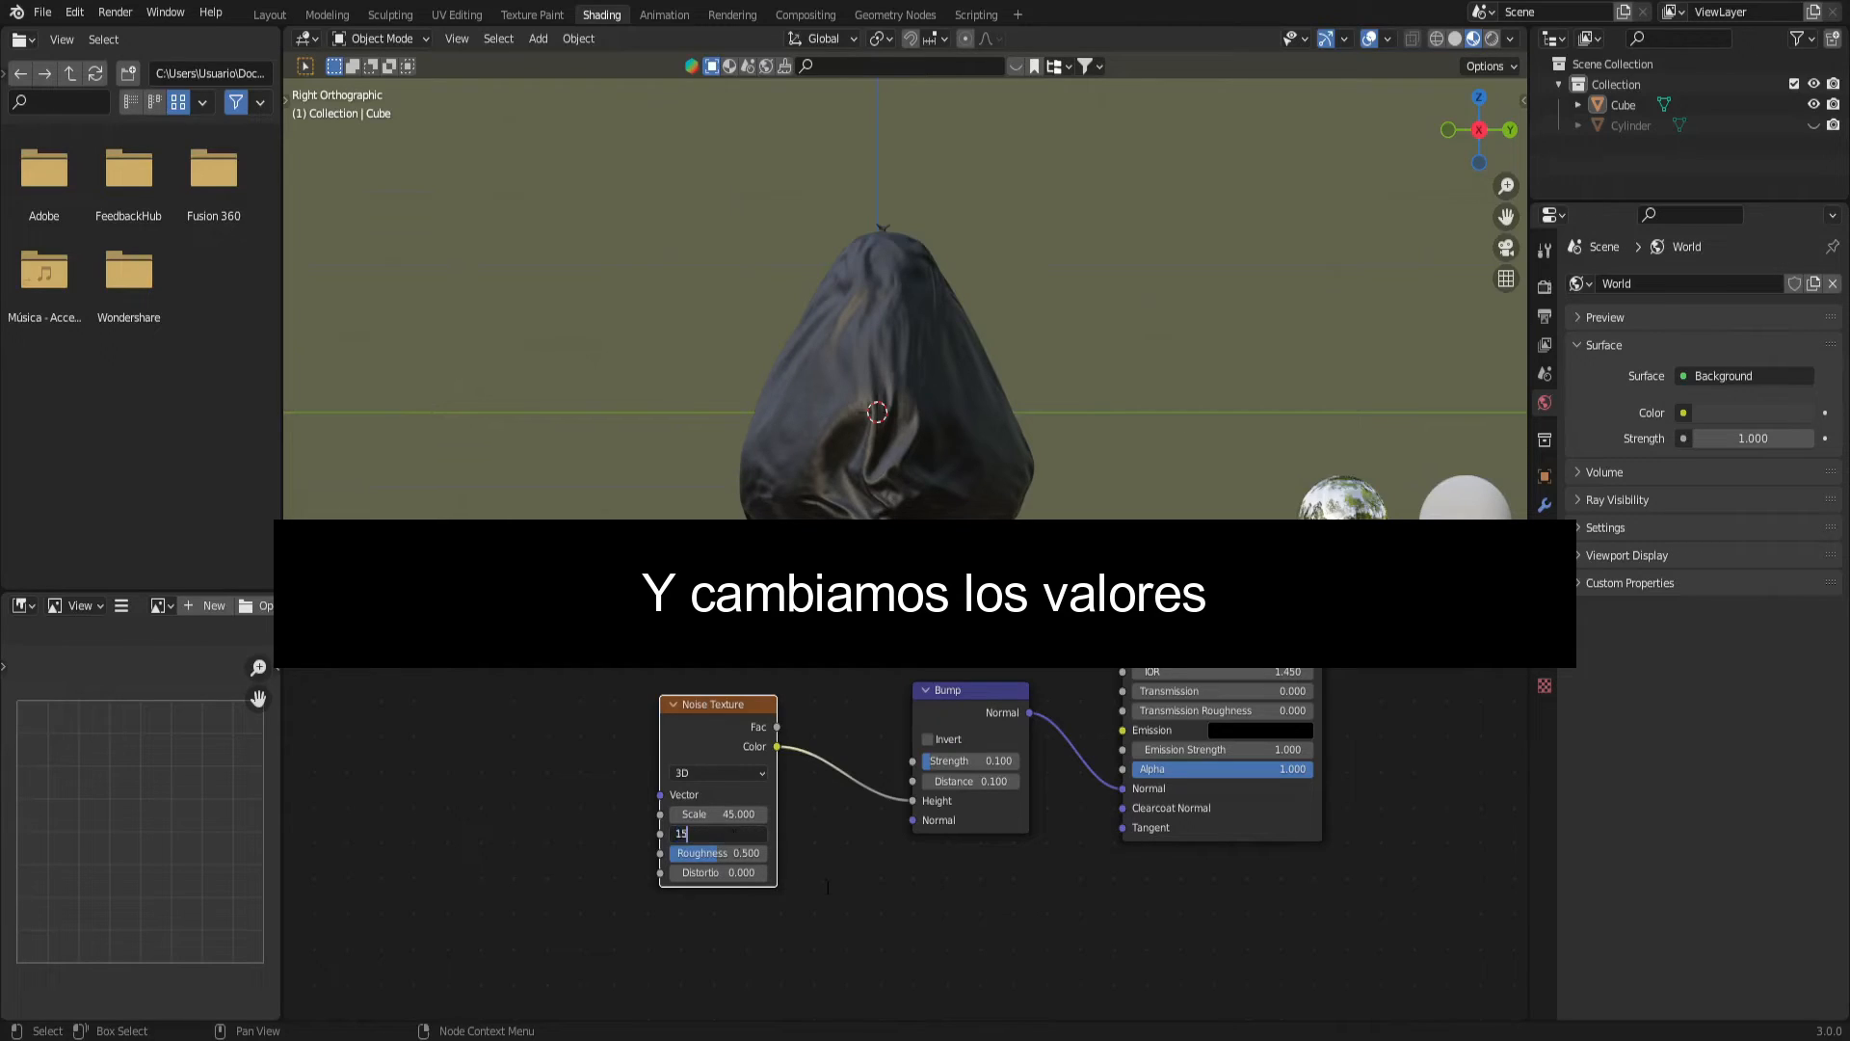
key("Return")
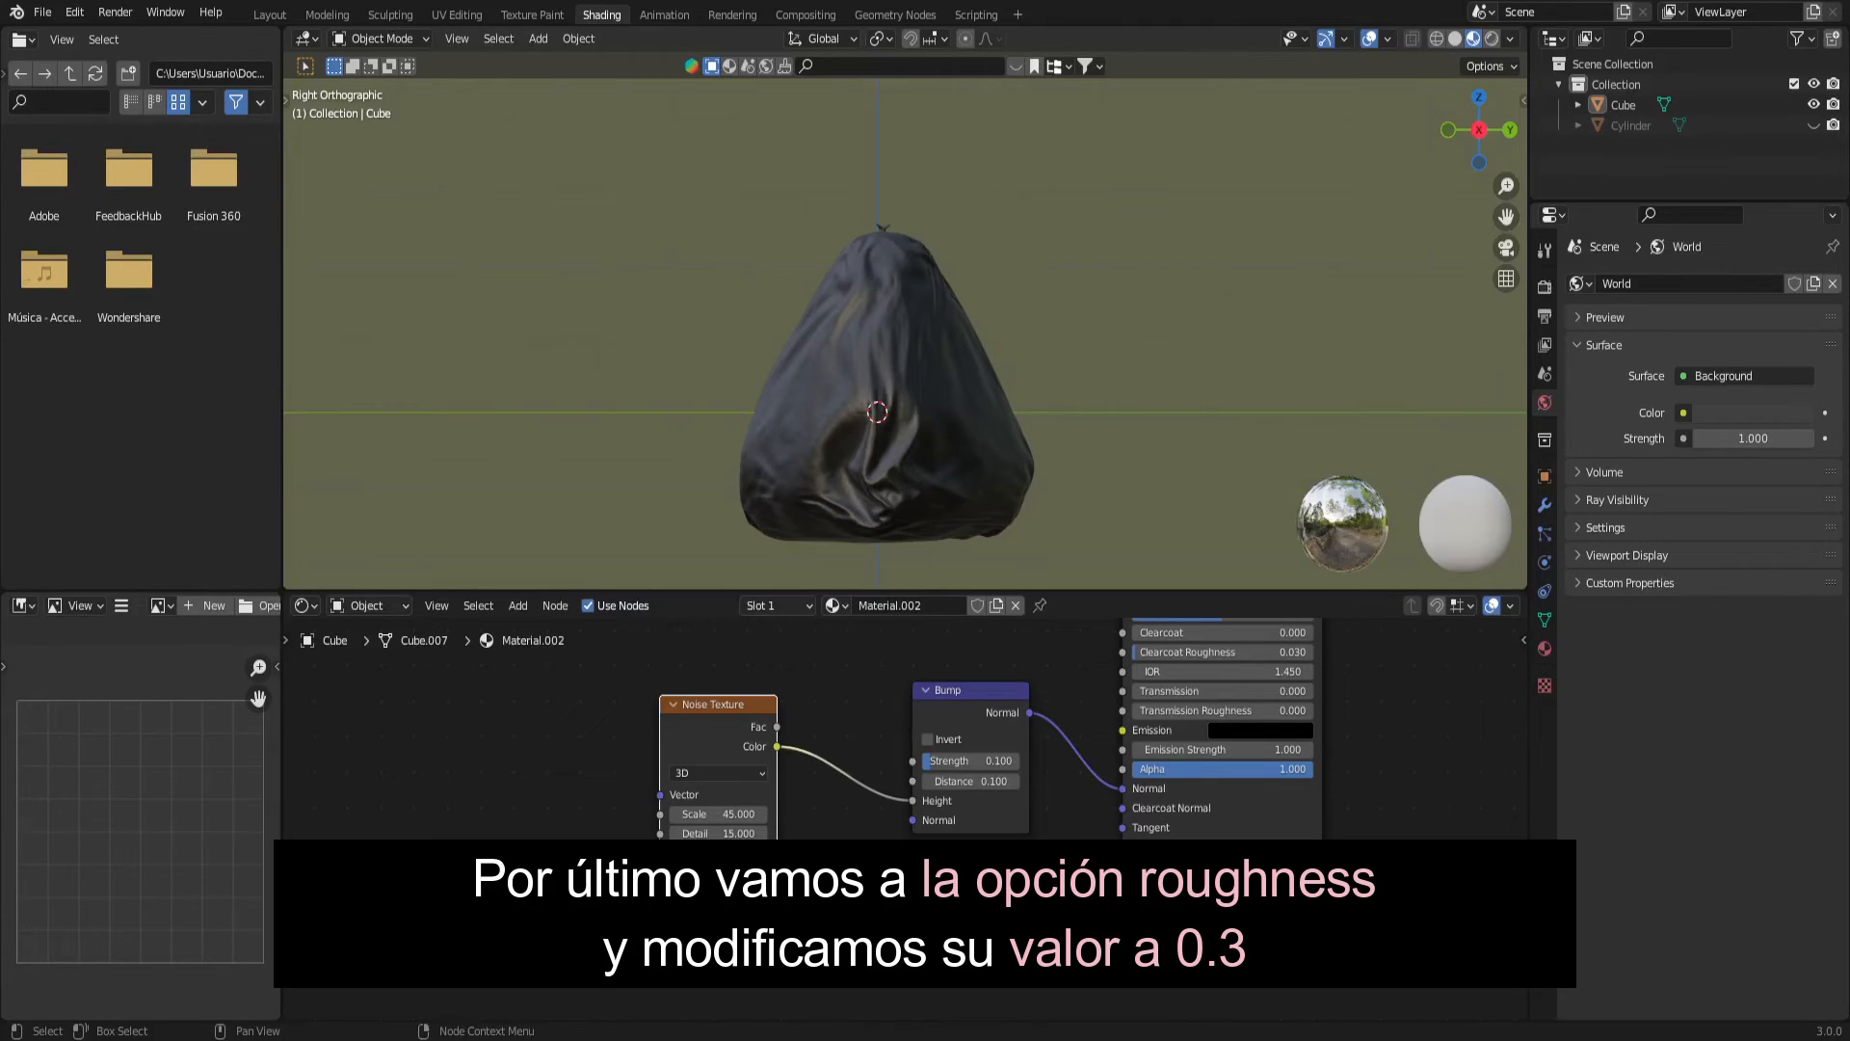
Lower the Principled BSDF's Roughness to 0.345.
middle_click_drag(1087, 848, 854, 1022)
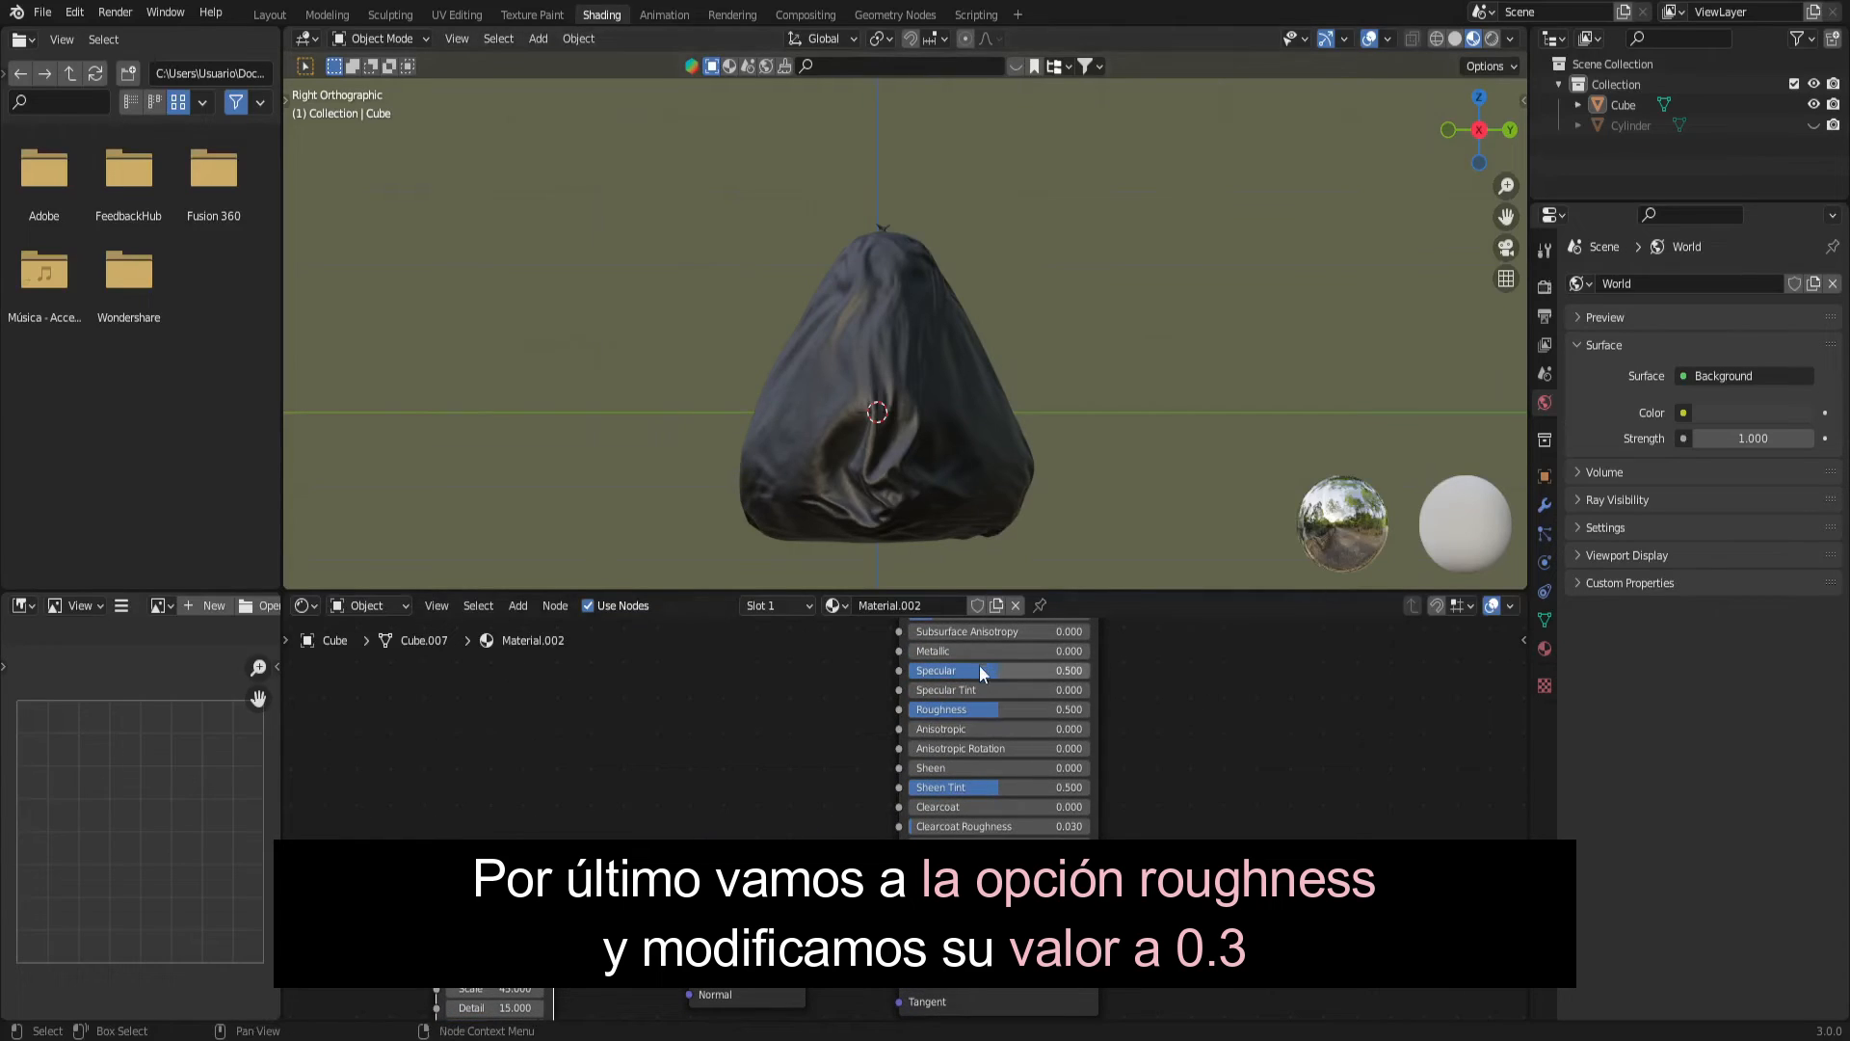
left_click_drag(997, 709, 977, 710)
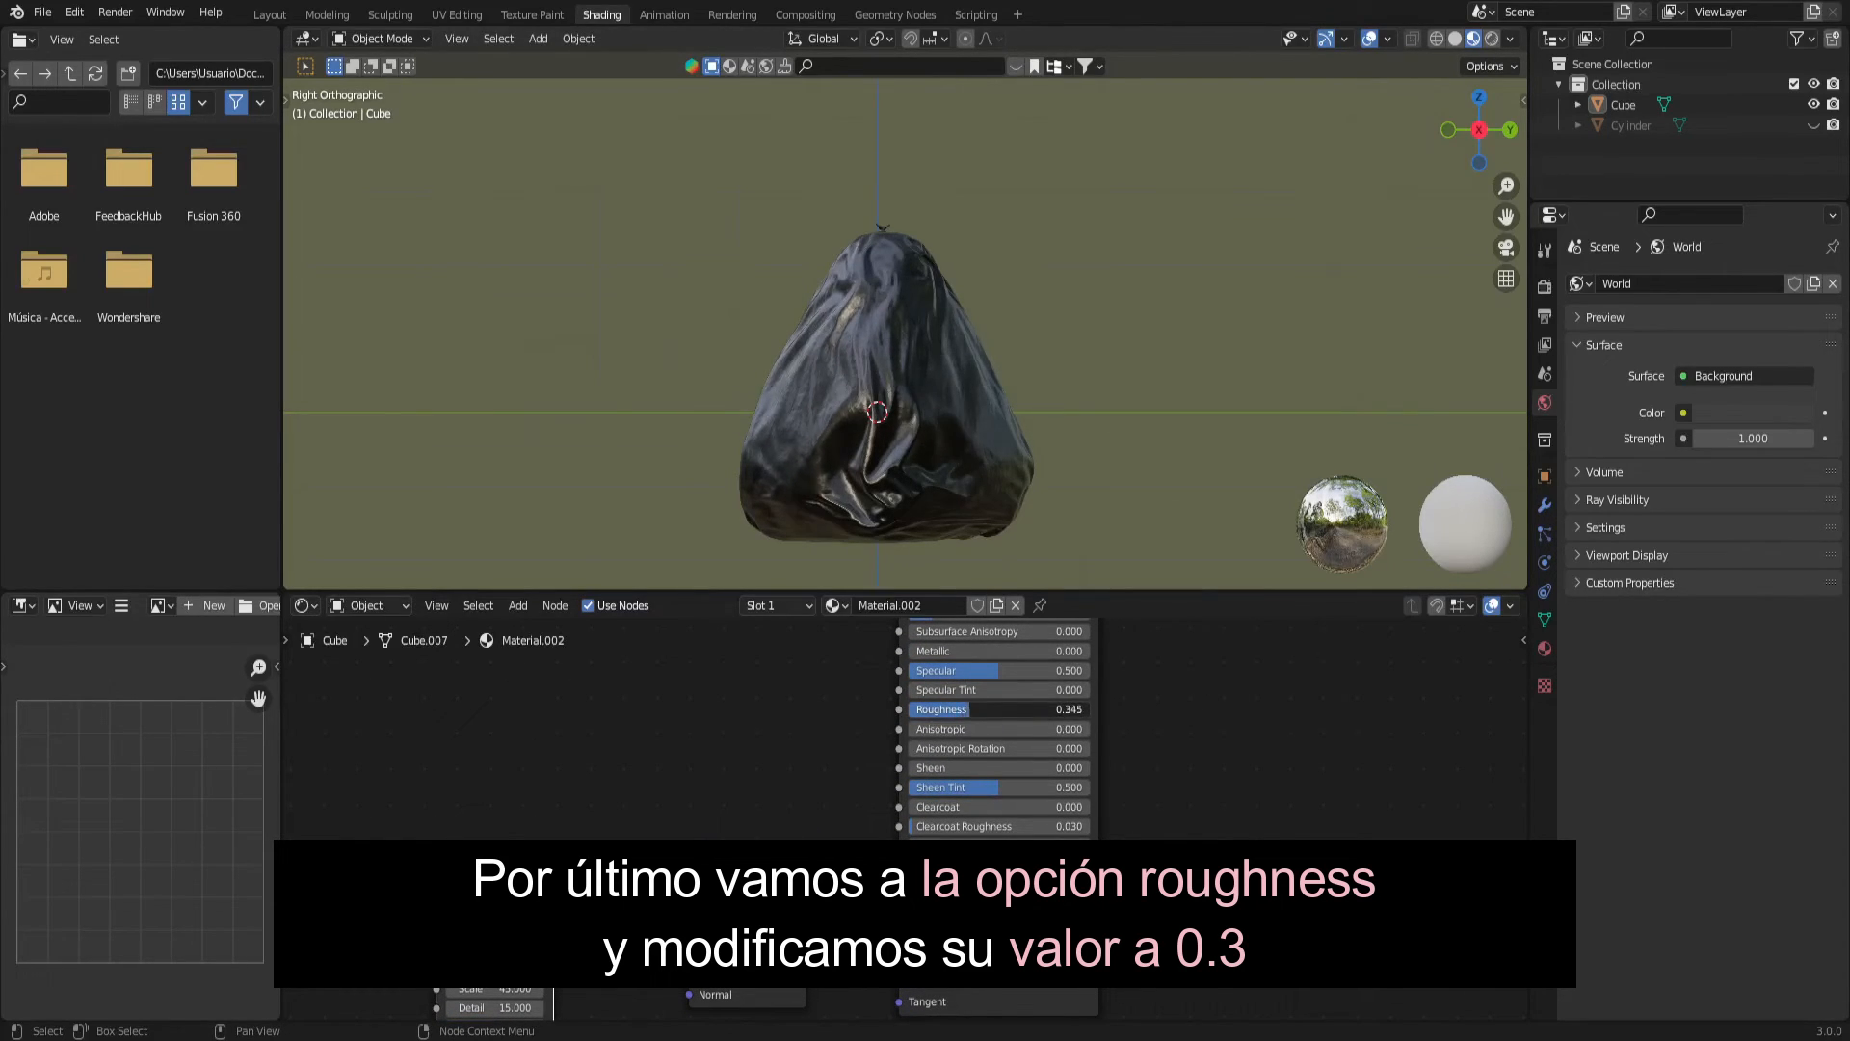
middle_click_drag(1169, 793, 1170, 862)
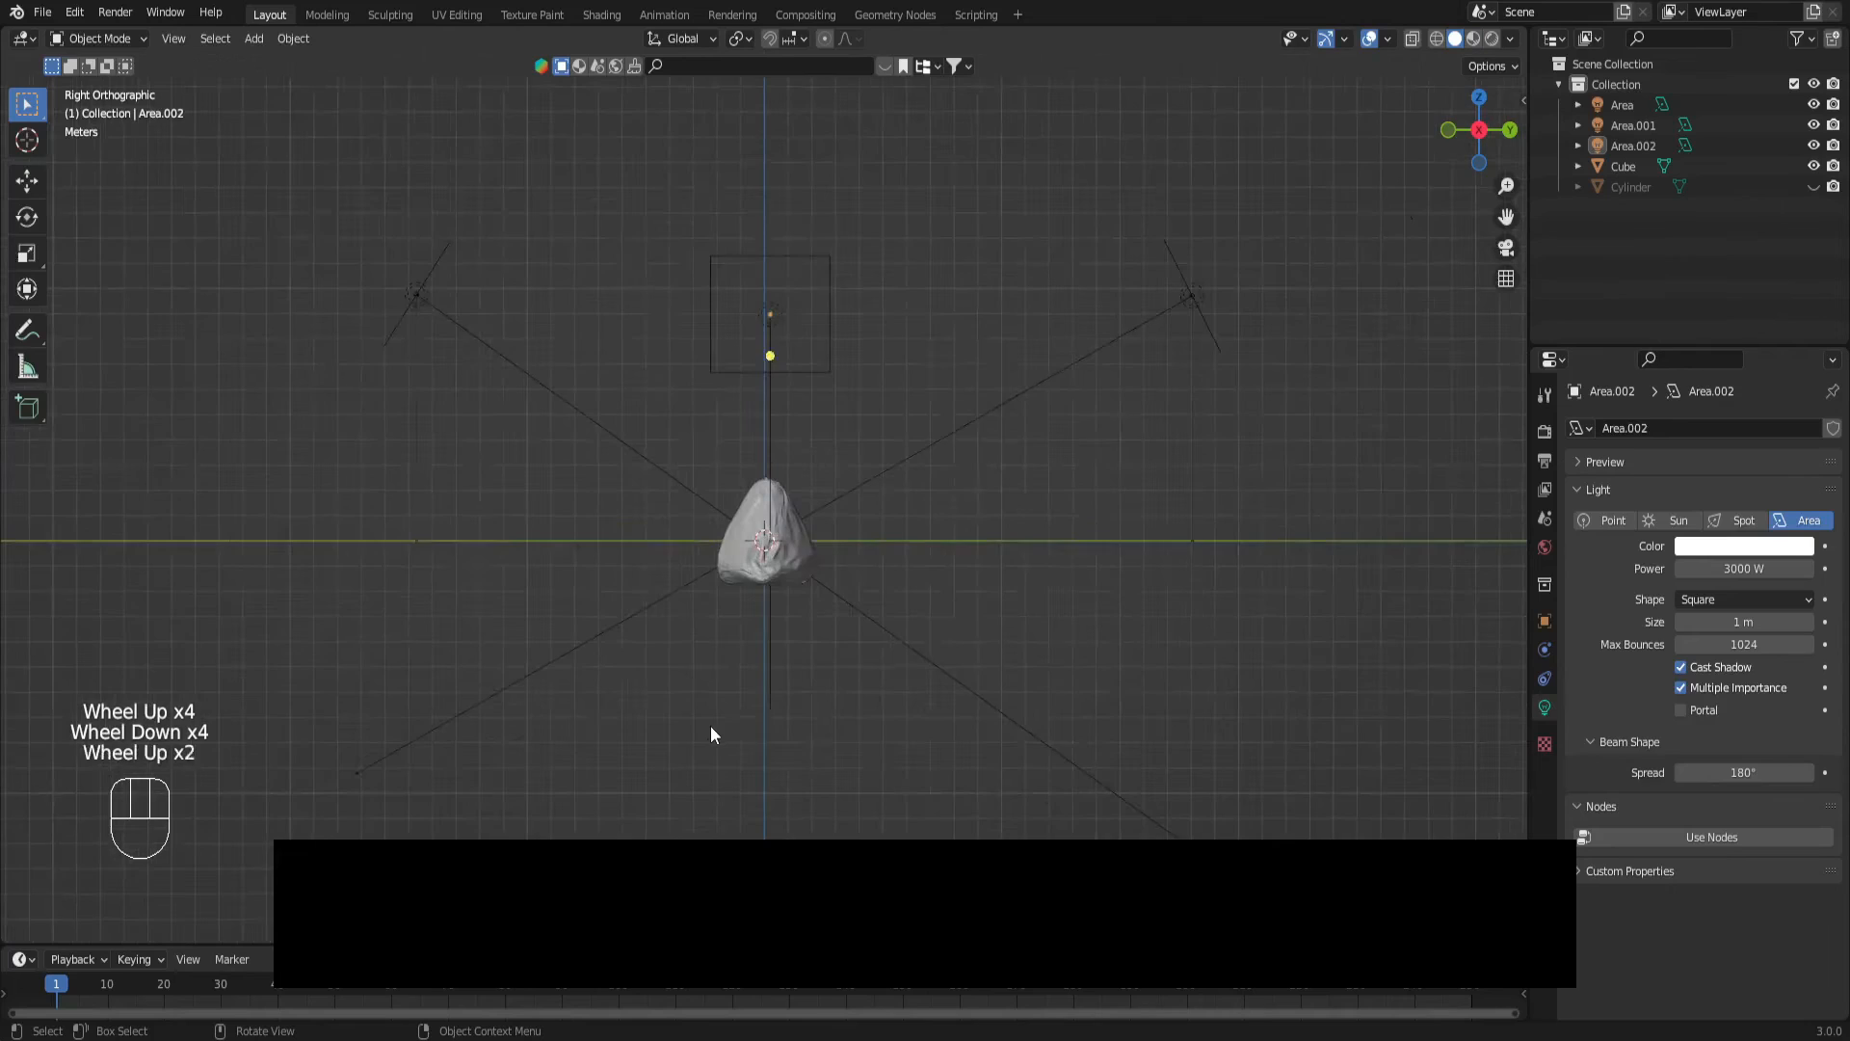
Switch the Layout viewport to Rendered shading and examine the lit garbage bag up close.
scroll(711, 730, "up", 4)
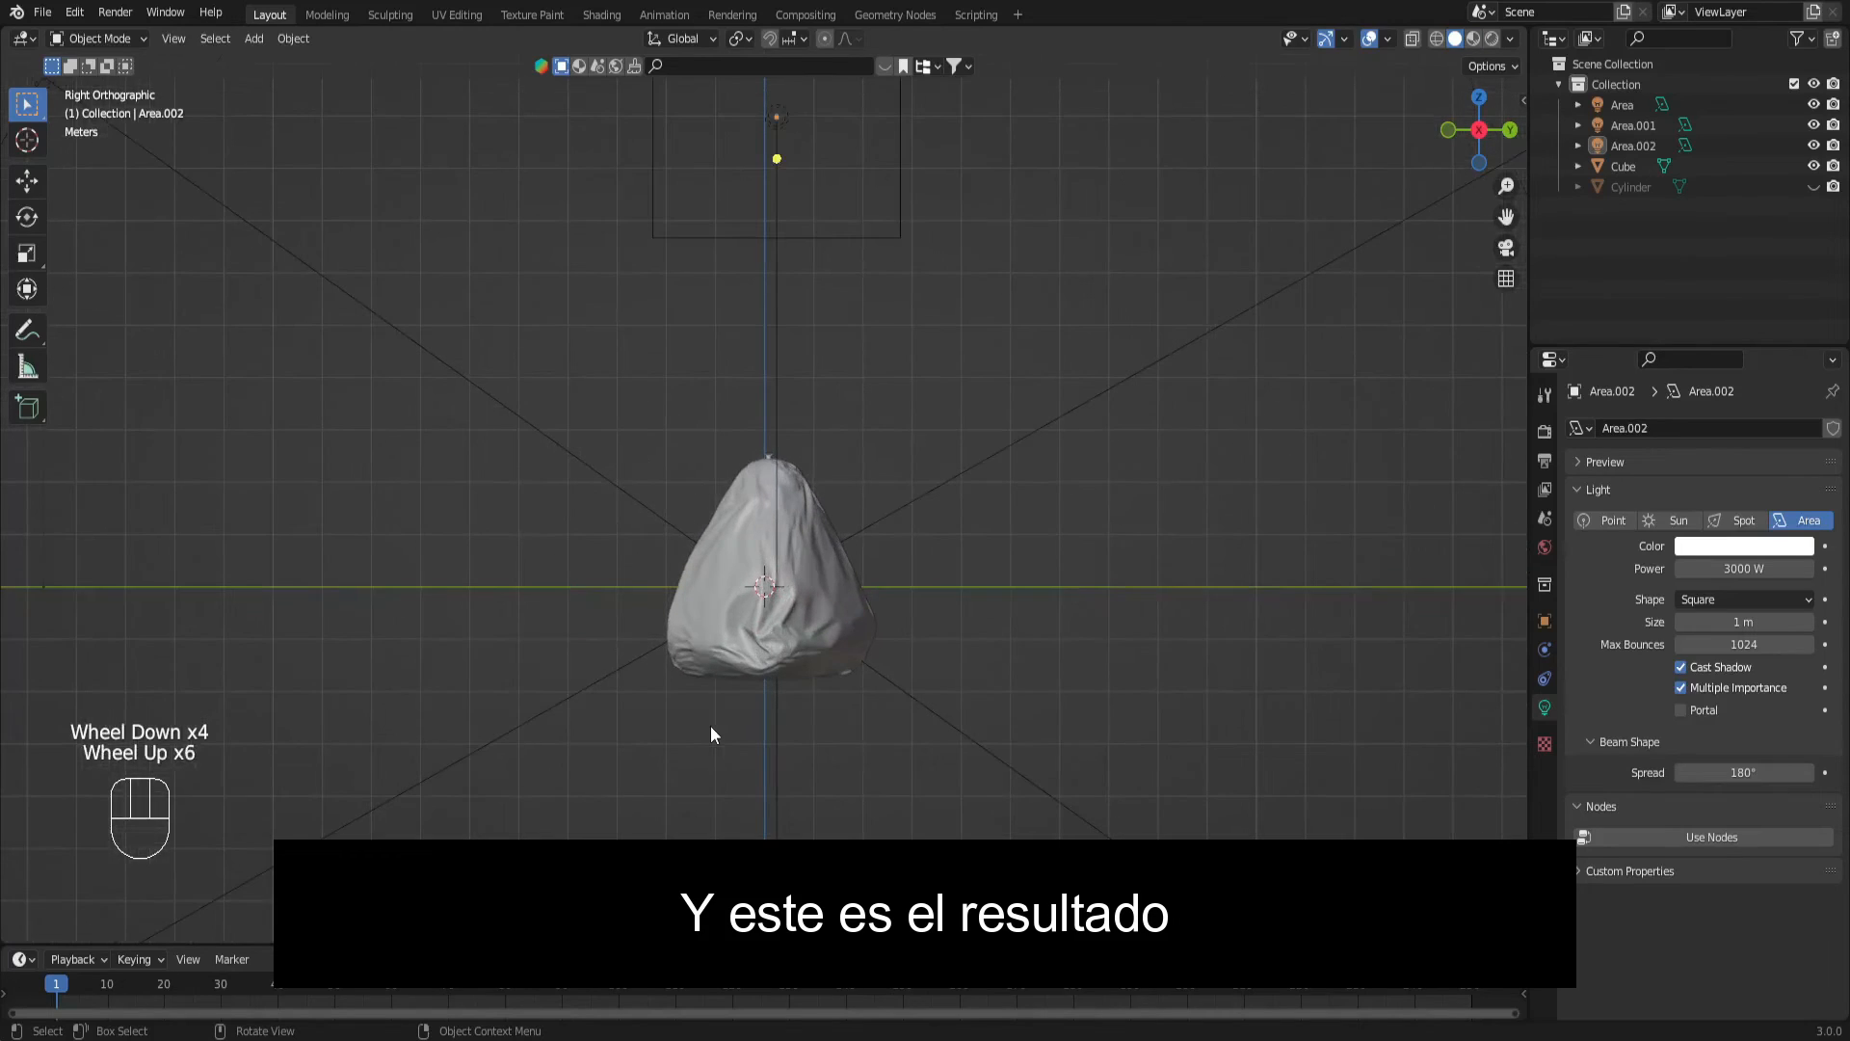
left_click(1492, 39)
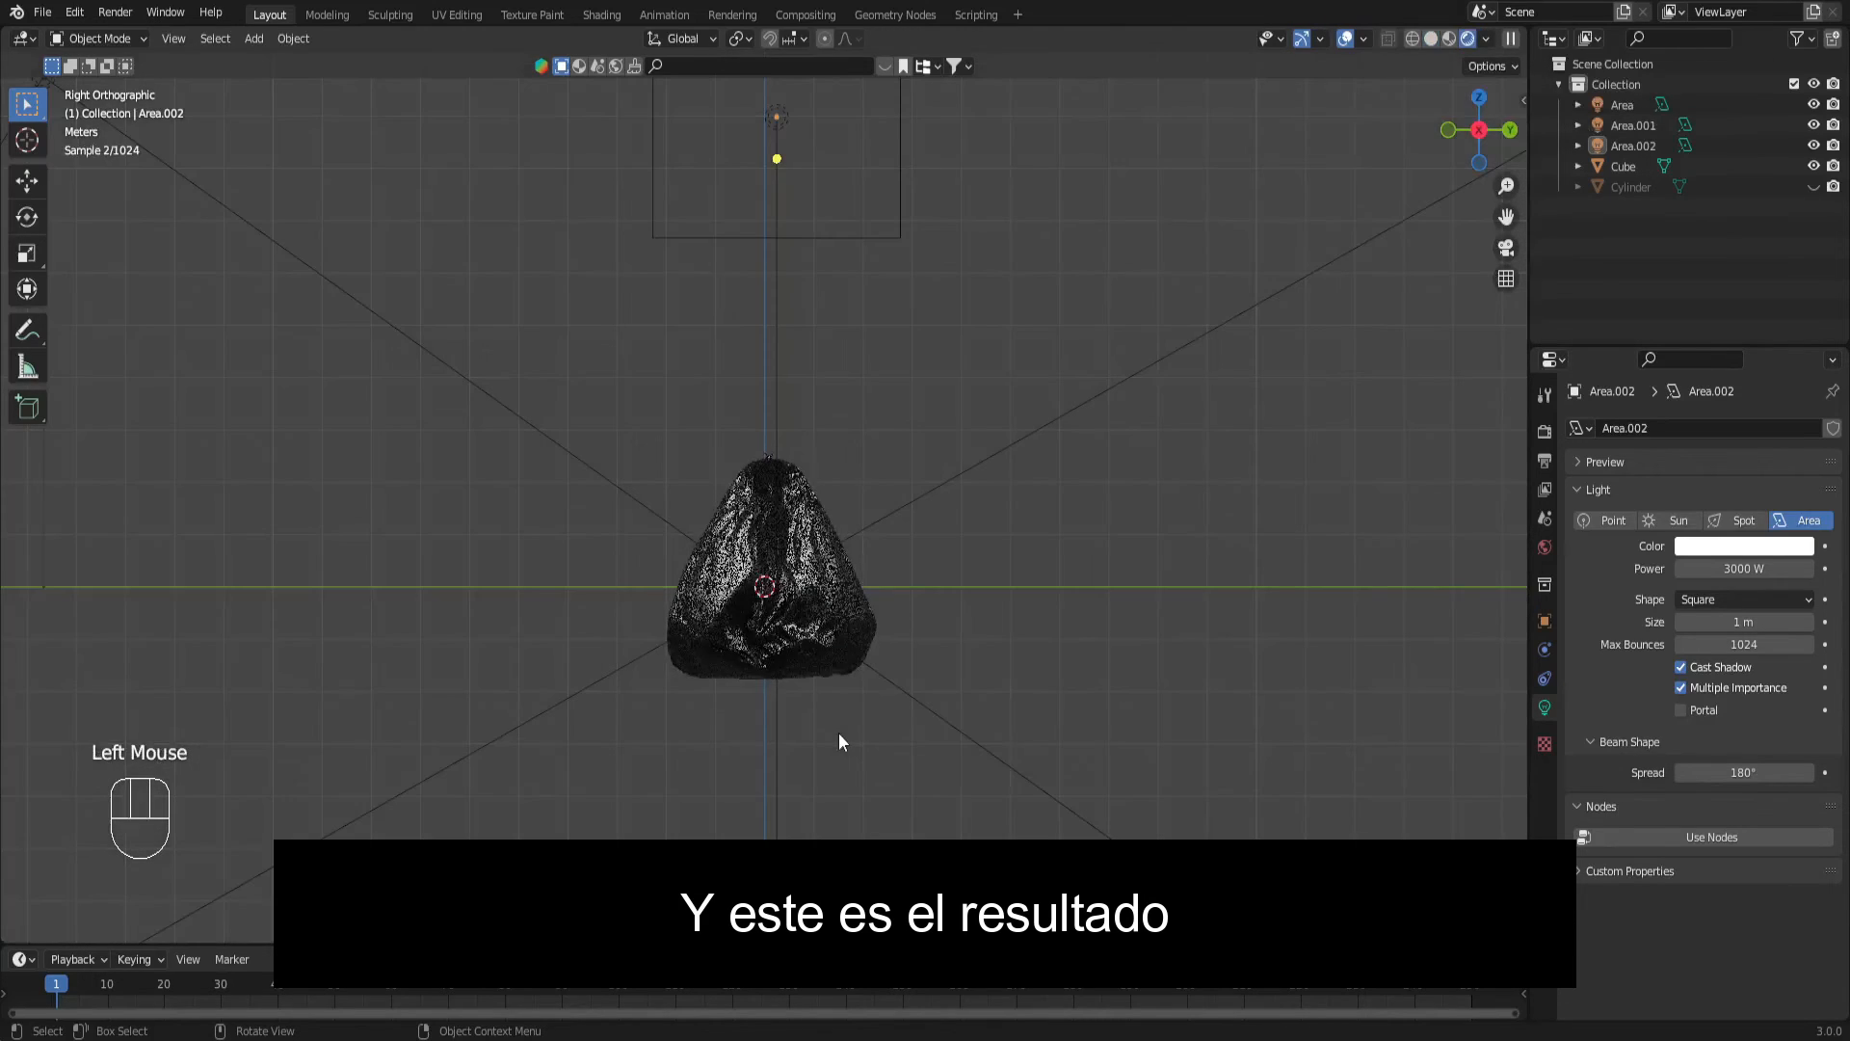
scroll(840, 742, "up", 3)
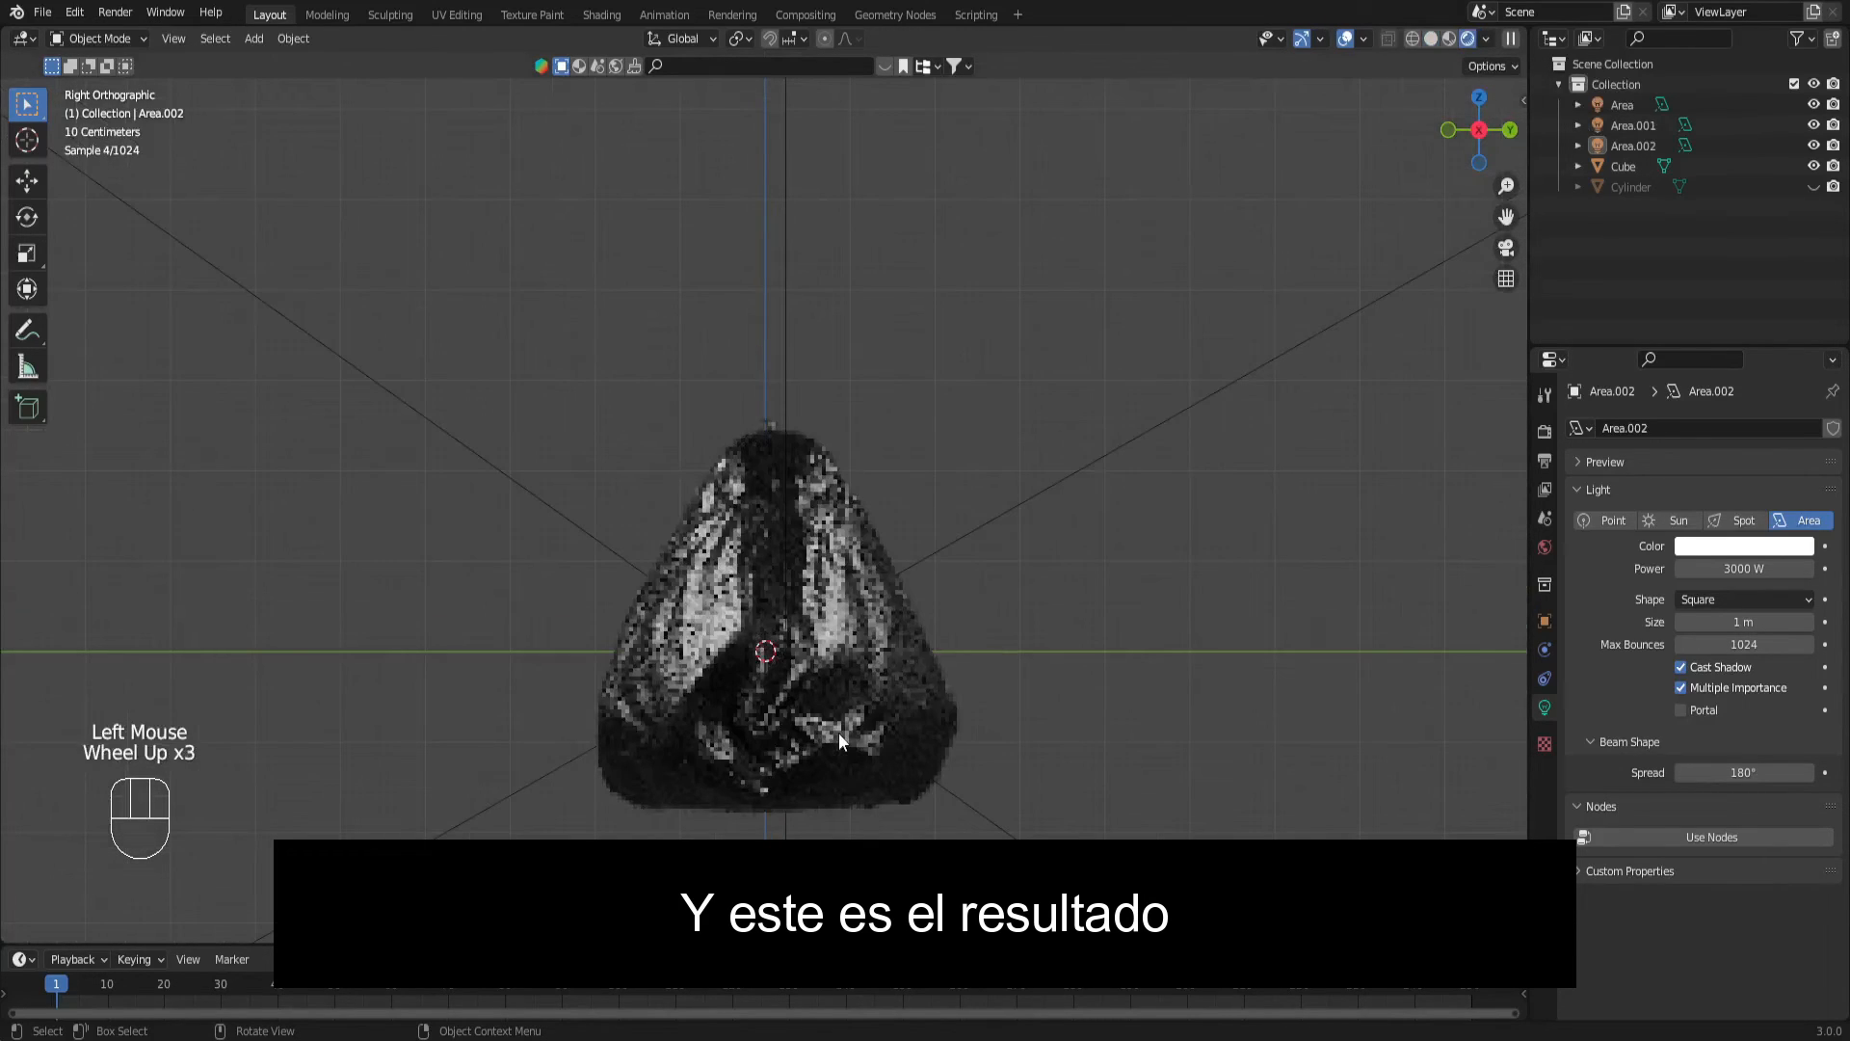